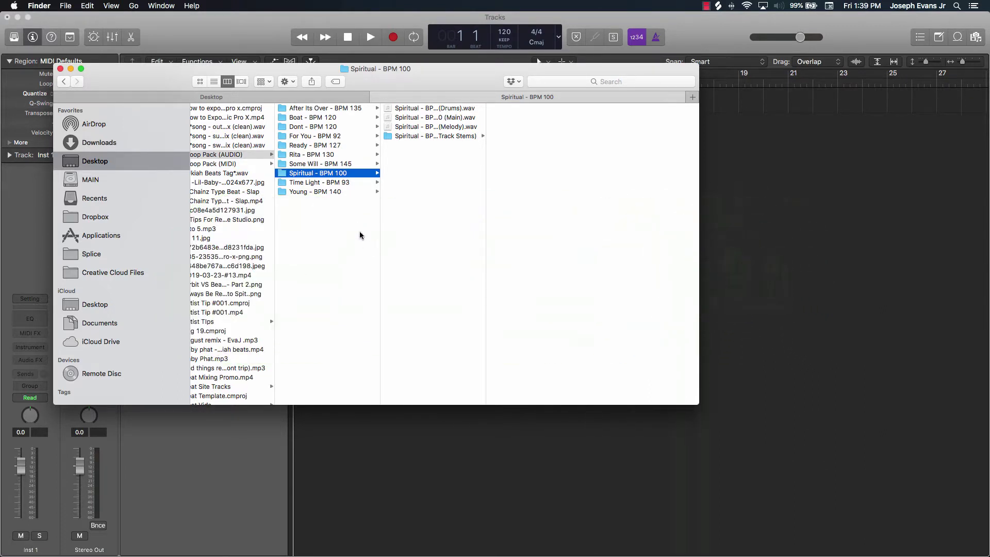
- Look through the audio loop pack's song folders, including After Its Over, Dont and Young, to compare their contents
{"action": "left_click", "coordinate": [321, 191]}
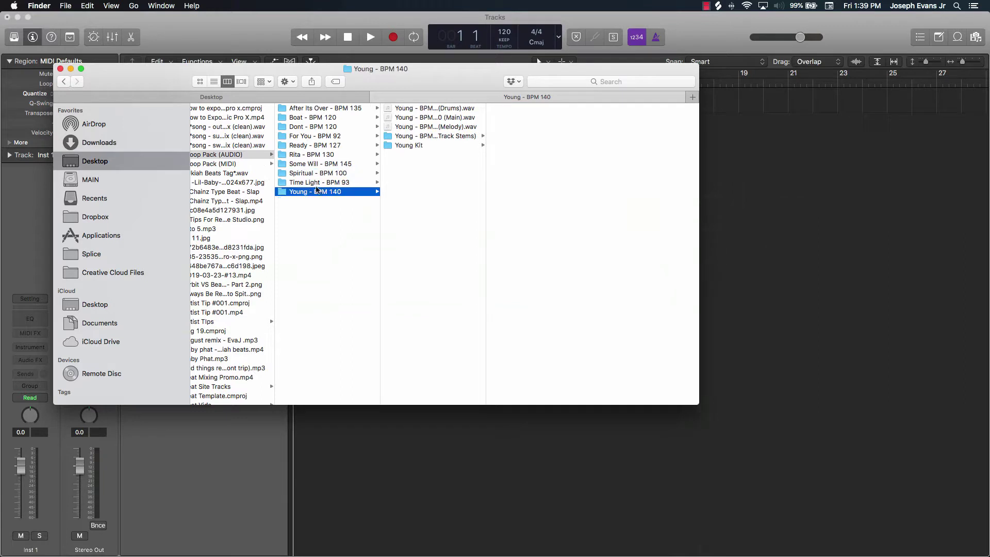
{"action": "left_click", "coordinate": [312, 146]}
{"action": "left_click", "coordinate": [311, 110]}
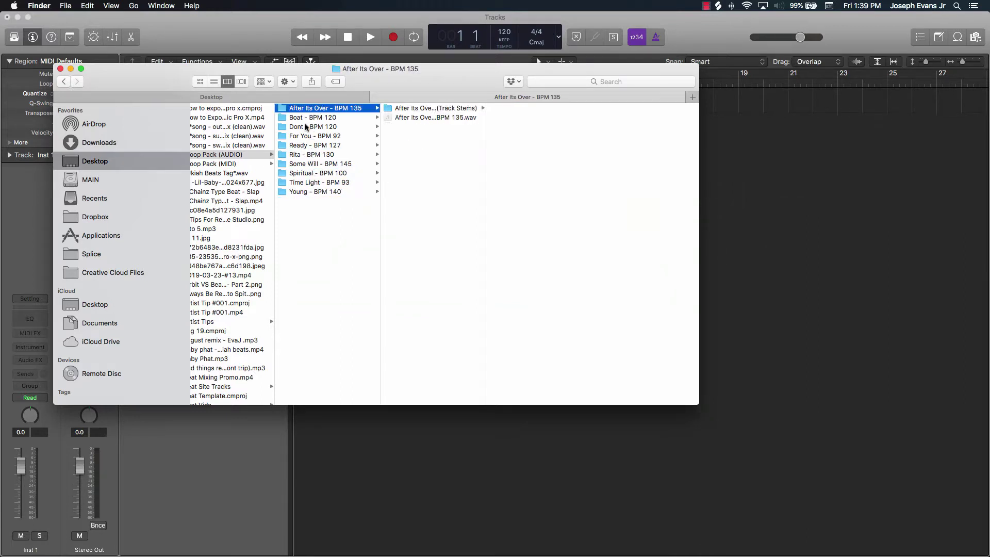
{"action": "left_click", "coordinate": [307, 127]}
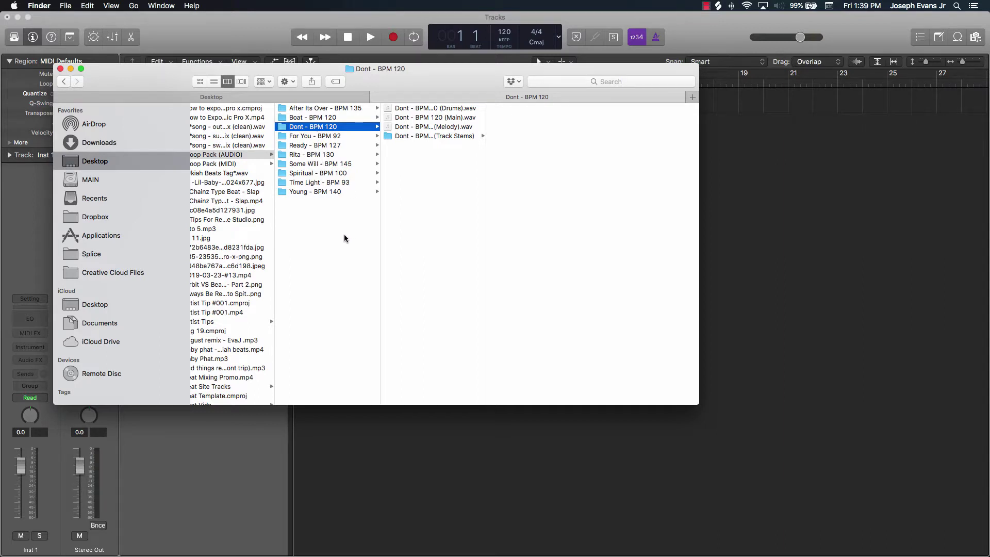
{"action": "left_click", "coordinate": [330, 191]}
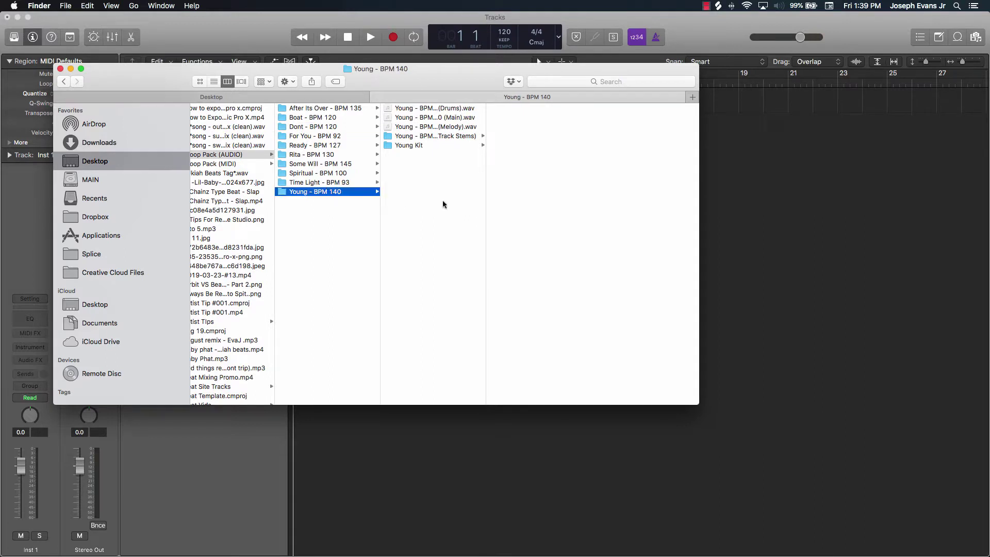
- Examine the contents of the Track Stems and Young Kit folders inside Young - BPM 140
{"action": "left_click", "coordinate": [462, 134]}
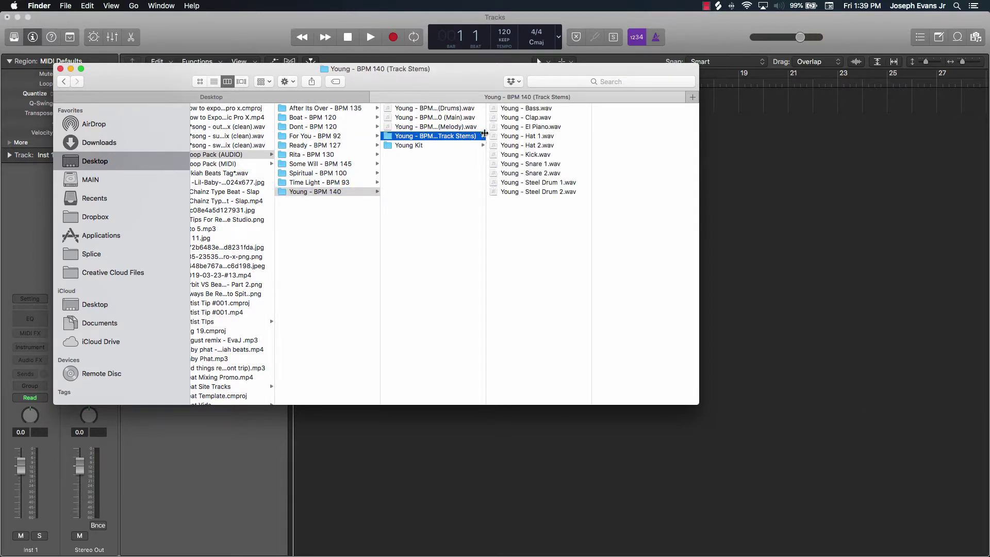
{"action": "mouse_move", "coordinate": [485, 134]}
{"action": "left_mouse_down"}
{"action": "mouse_move", "coordinate": [547, 134]}
{"action": "mouse_move", "coordinate": [493, 132]}
{"action": "left_mouse_up"}
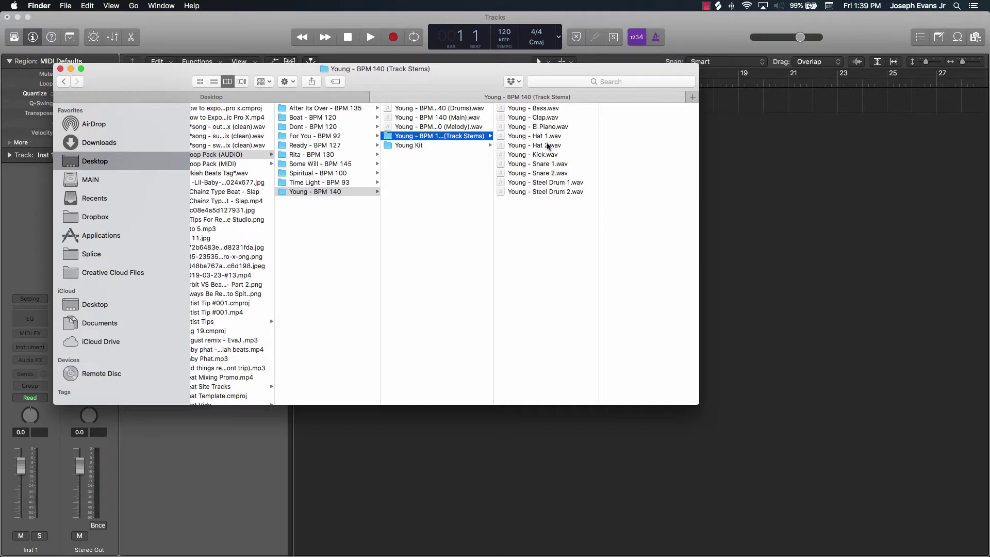
{"action": "left_click", "coordinate": [417, 146]}
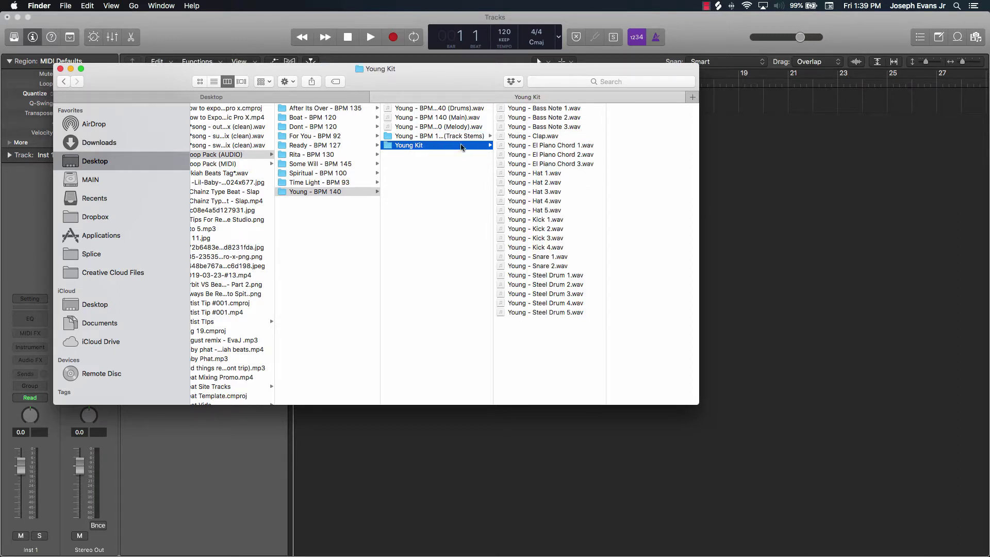
{"action": "left_click", "coordinate": [430, 137]}
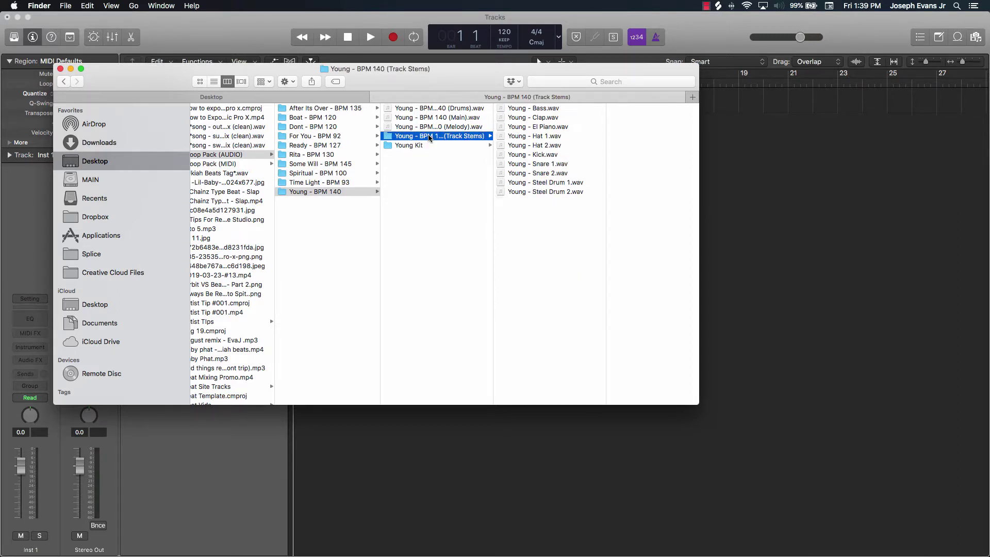
- Preview the Young - BPM 140 (Main).wav loop and stop its playback
{"action": "left_click", "coordinate": [458, 128]}
{"action": "left_click", "coordinate": [459, 119]}
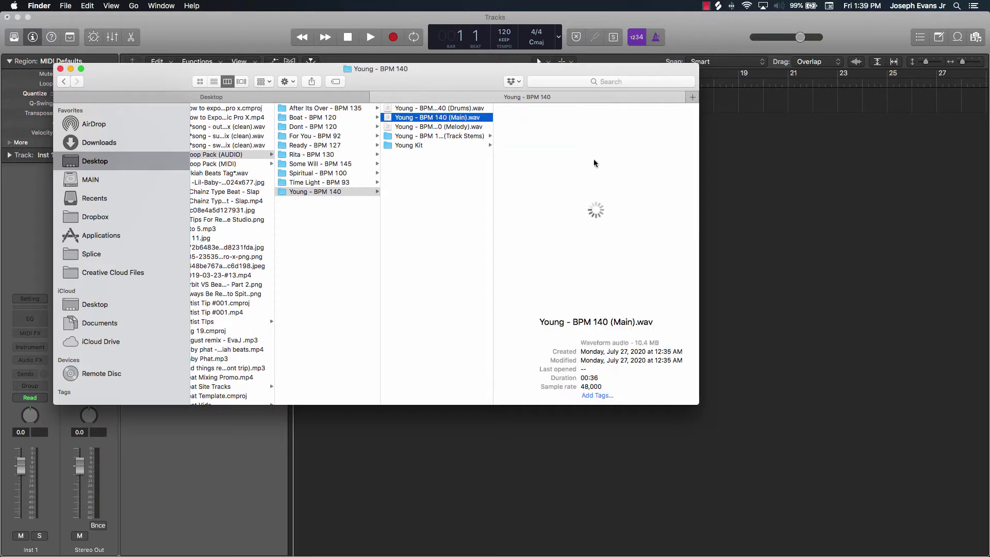
{"action": "left_click", "coordinate": [596, 209]}
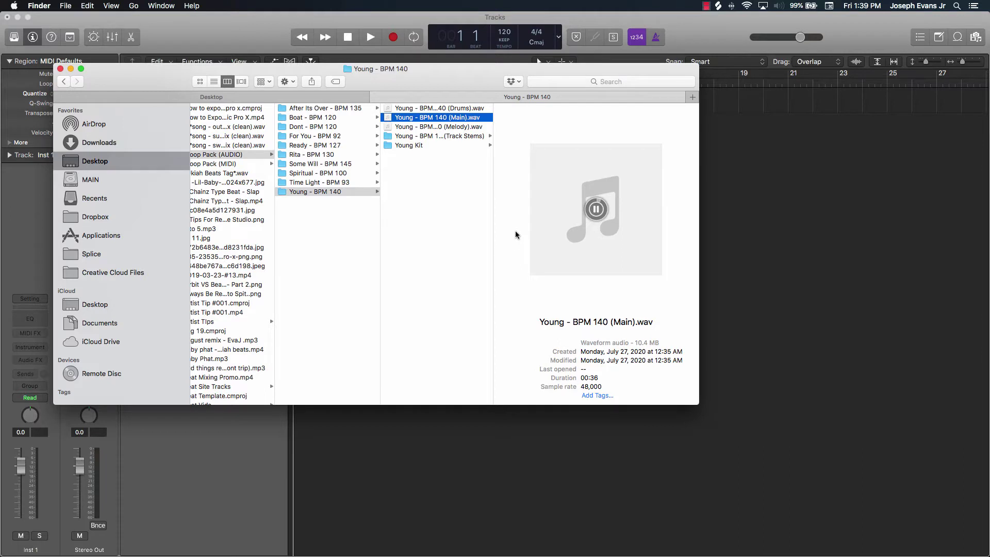
{"action": "left_click", "coordinate": [600, 212]}
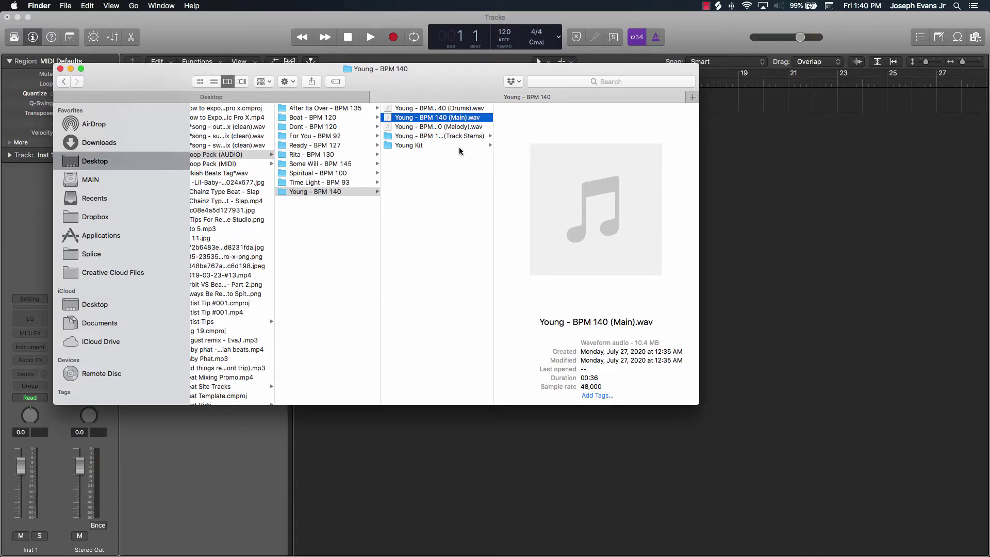
- Open the Young Kit folder and preview its bass note and clap samples
{"action": "left_click", "coordinate": [437, 136]}
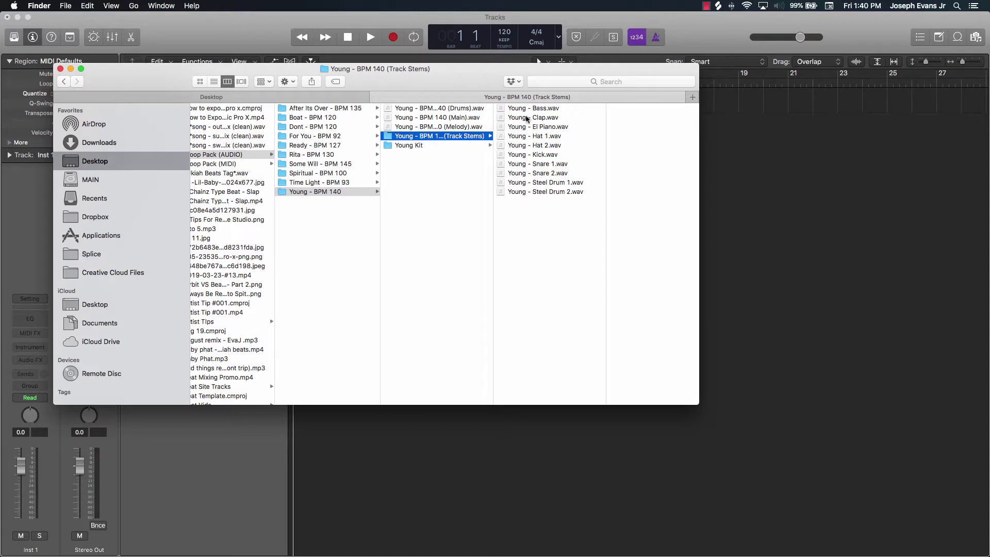
{"action": "left_click", "coordinate": [418, 146]}
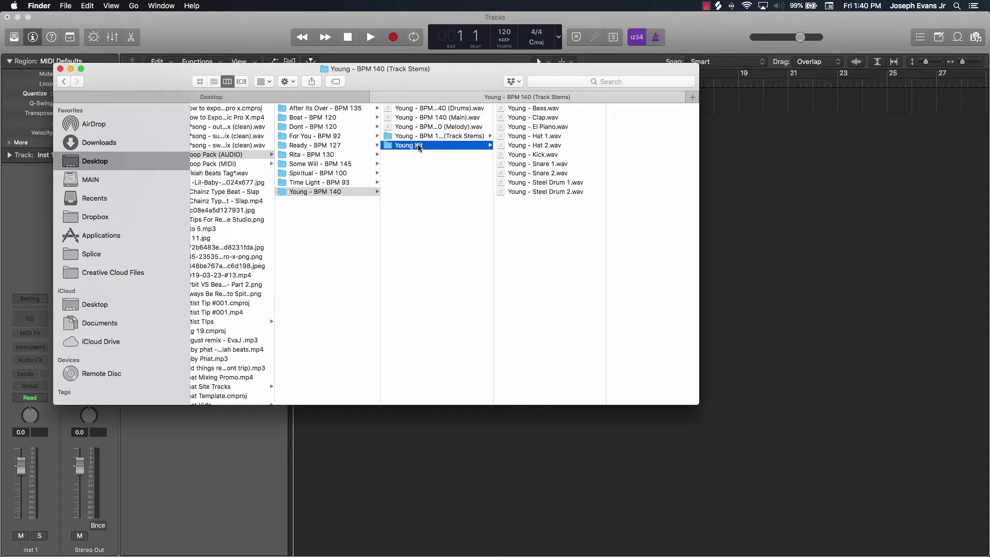
{"action": "left_click", "coordinate": [543, 110]}
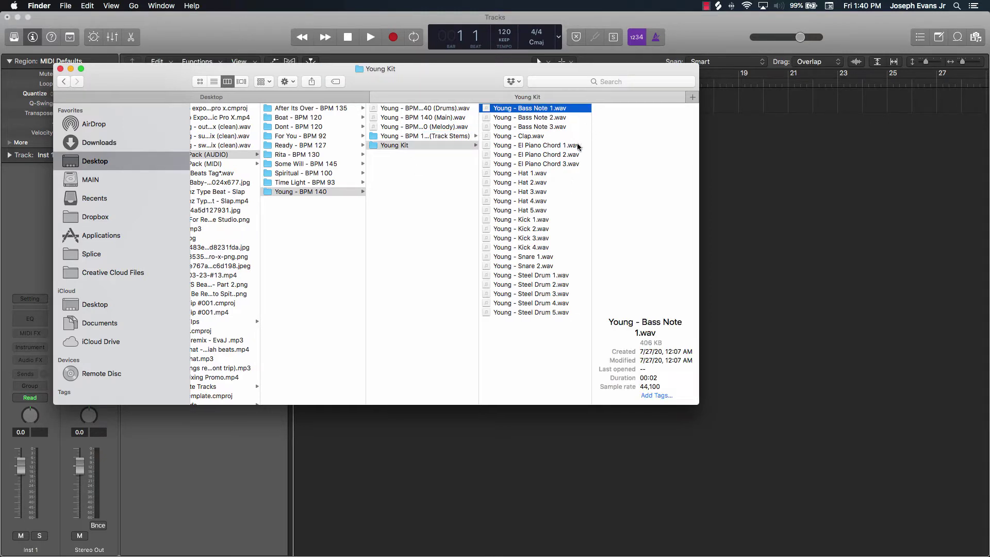
{"action": "left_click", "coordinate": [645, 209]}
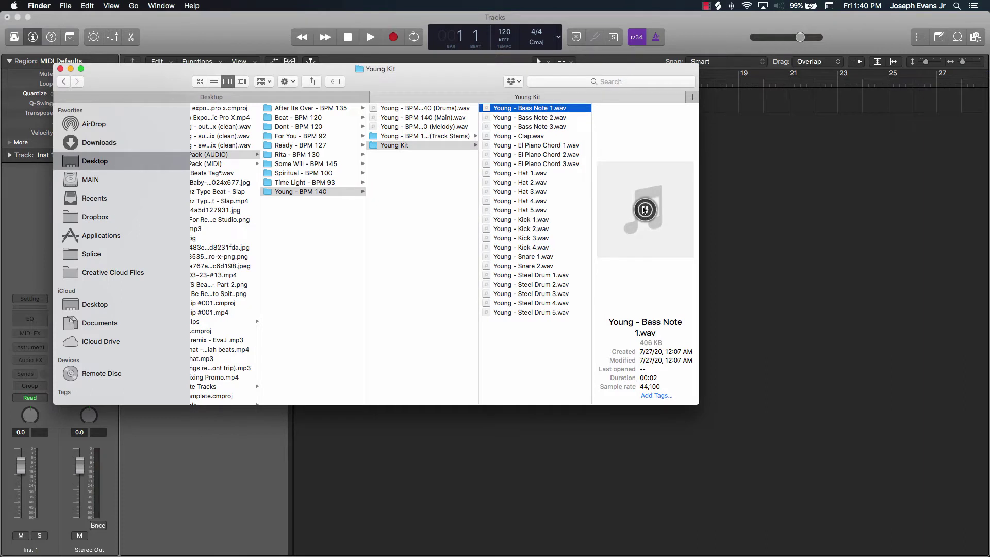
{"action": "left_click", "coordinate": [549, 118]}
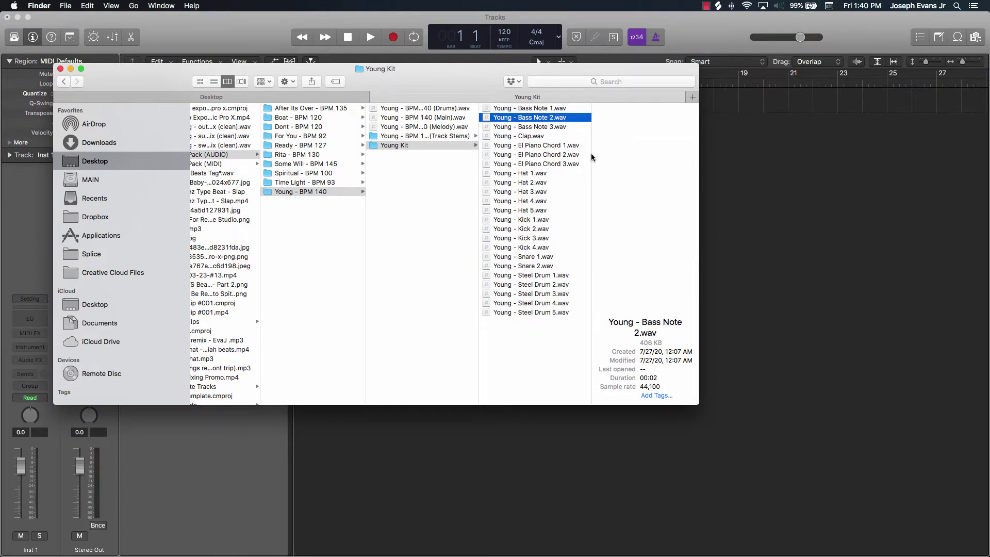
{"action": "left_click", "coordinate": [540, 126]}
{"action": "left_click", "coordinate": [645, 209]}
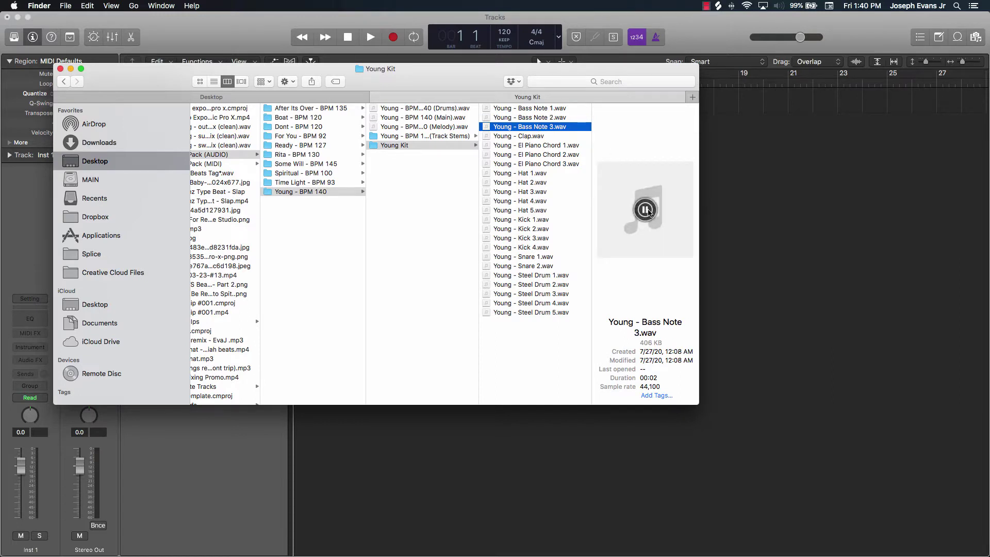
{"action": "key", "text": "Down"}
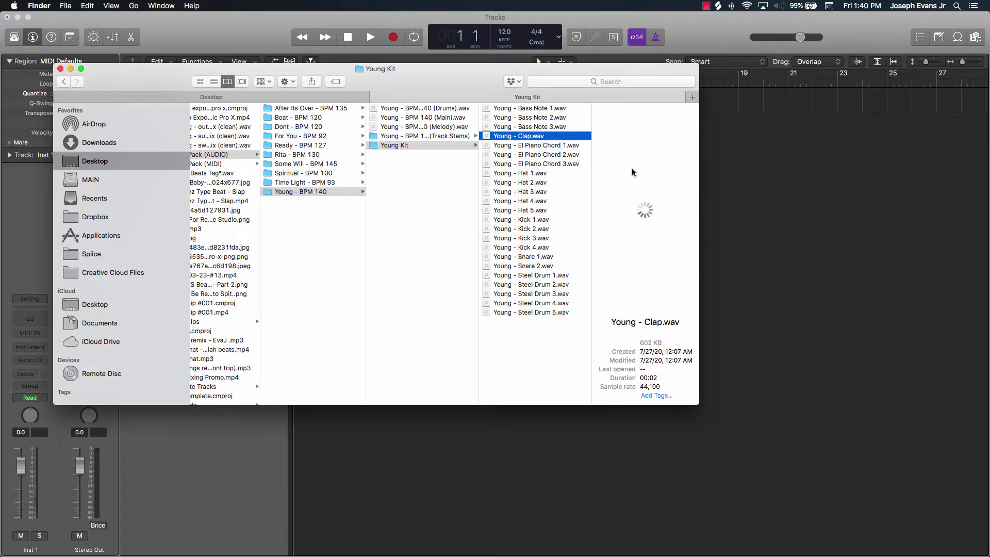
- Audition the Young Kit's hat samples and kick samples up to Kick 4
{"action": "left_click", "coordinate": [537, 175]}
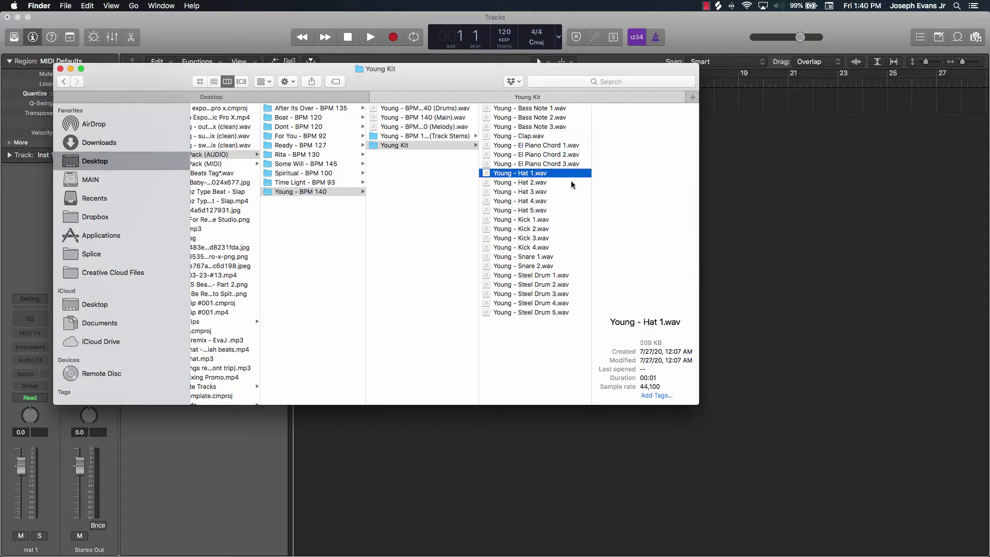
{"action": "left_click", "coordinate": [539, 210]}
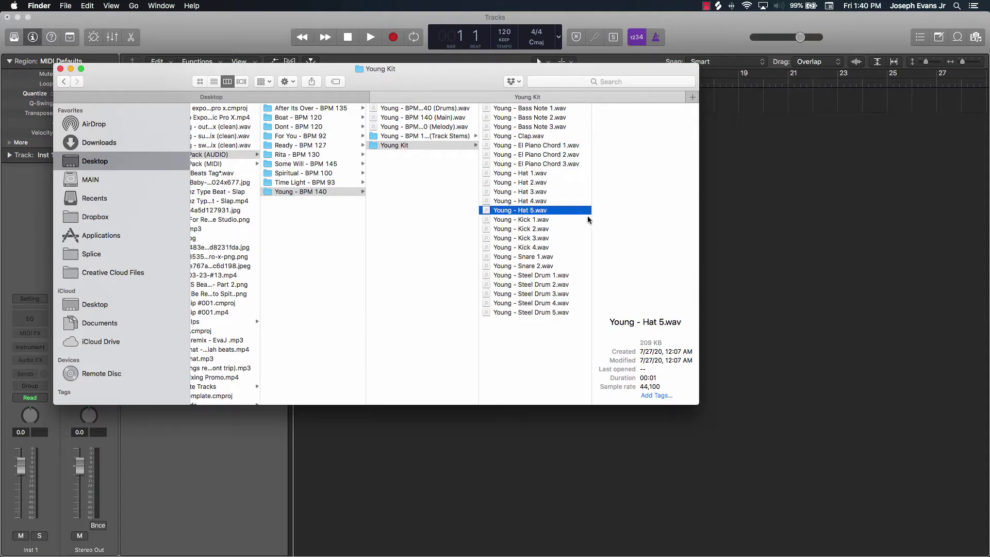
{"action": "key", "text": "Down"}
{"action": "key", "text": "Down"}
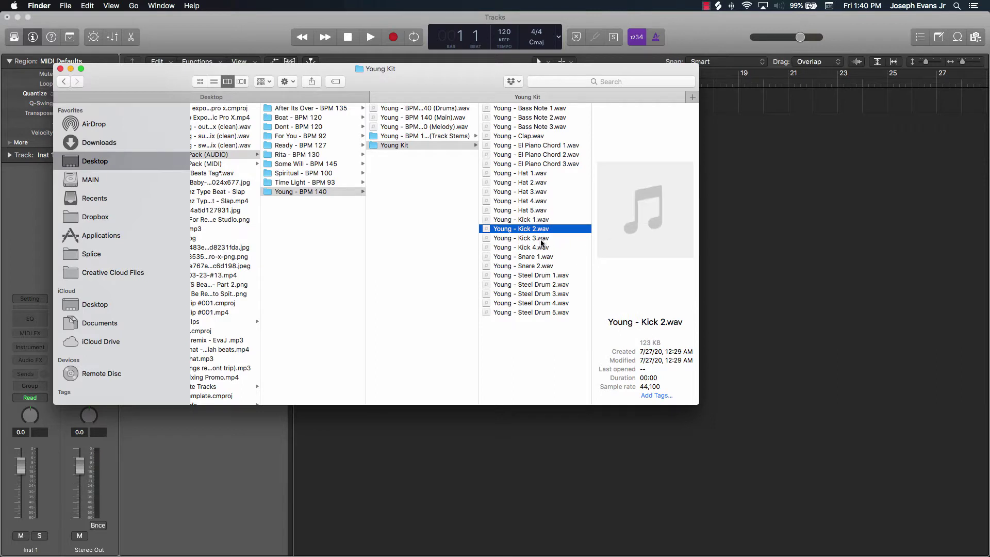
{"action": "key", "text": "Down"}
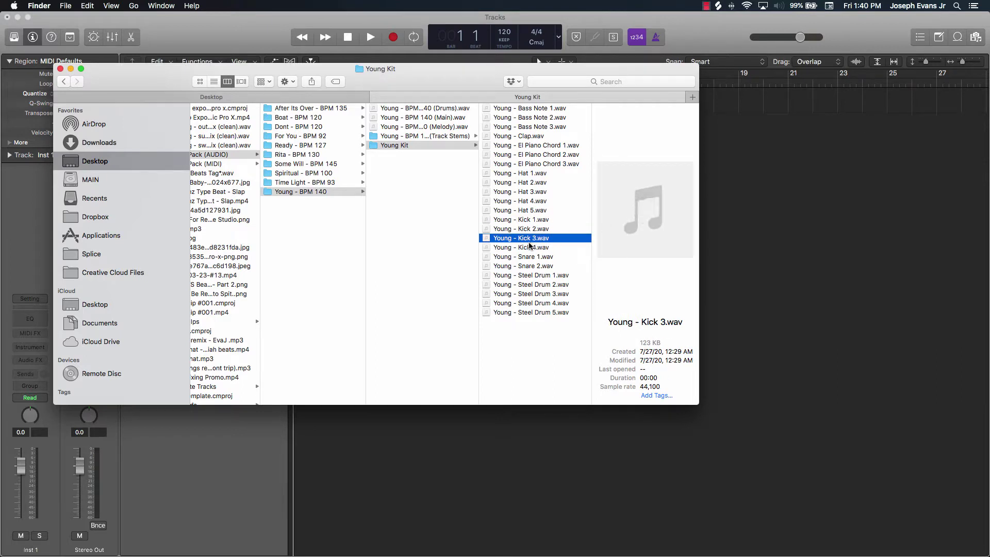
{"action": "key", "text": "Down"}
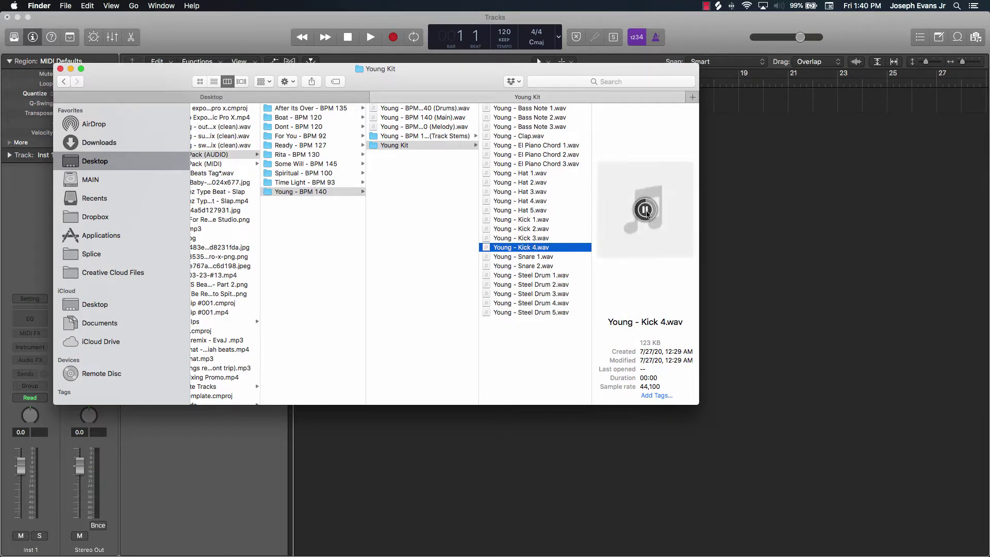
- Audition the Young Kit's two snare samples and its Steel Drum 1 and 2 samples
{"action": "left_click", "coordinate": [540, 267]}
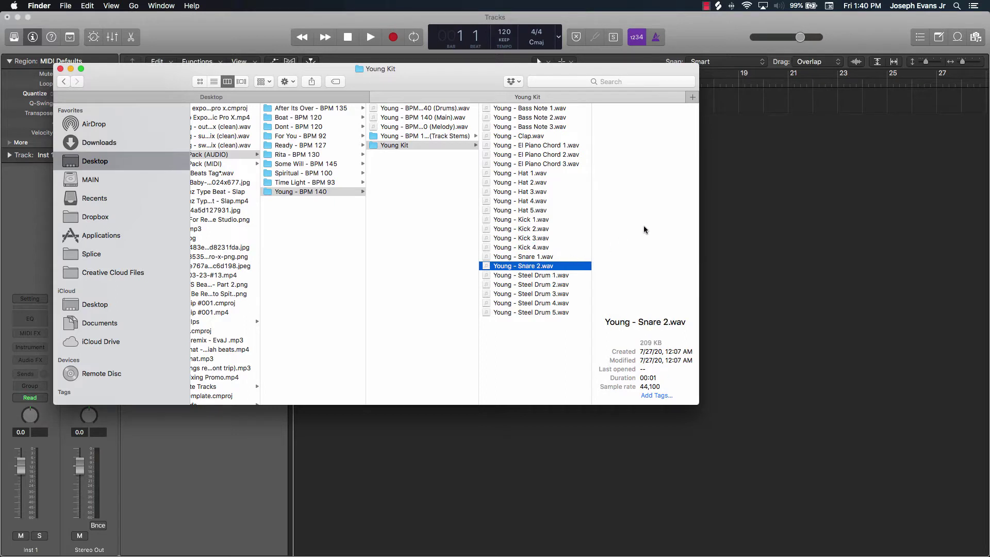
{"action": "left_click", "coordinate": [646, 210]}
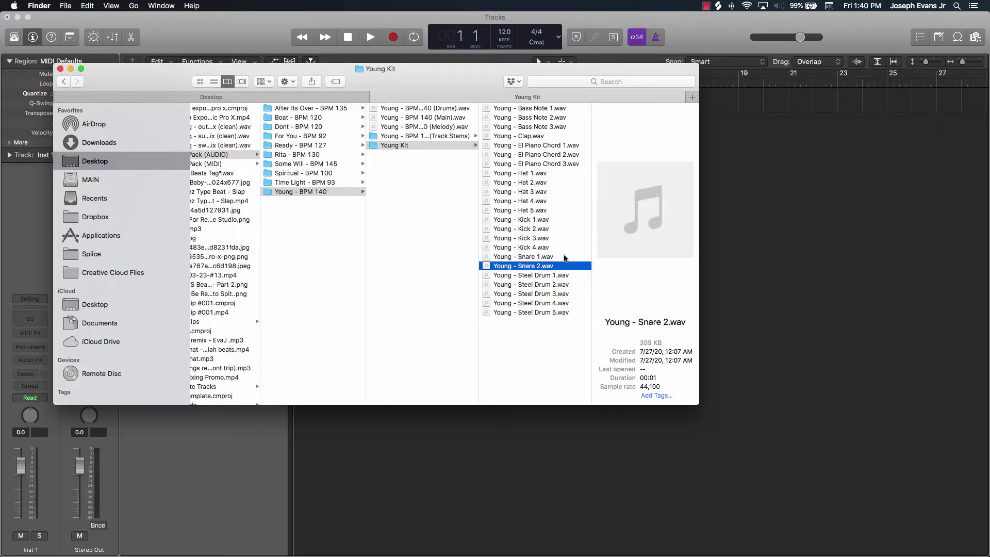
{"action": "left_click", "coordinate": [533, 257]}
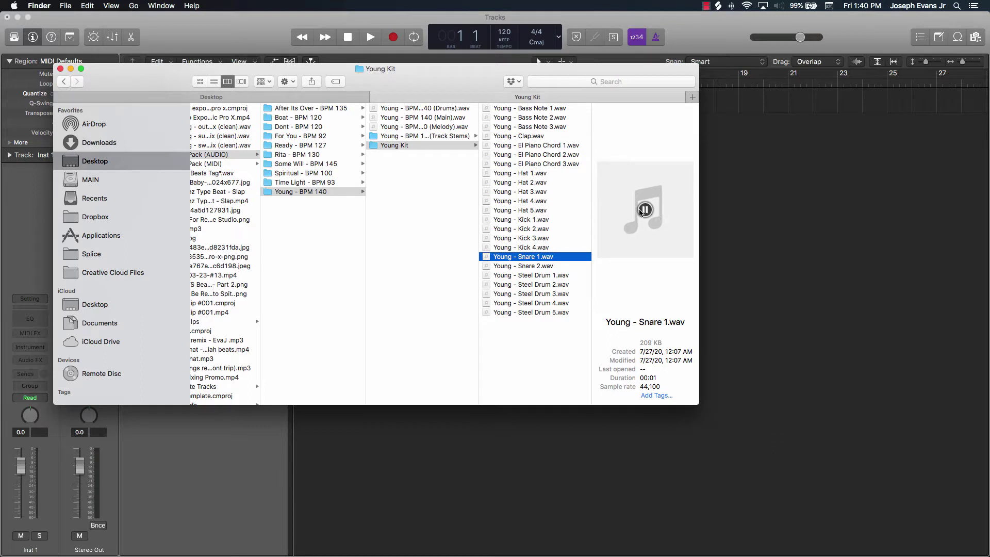
{"action": "left_click", "coordinate": [644, 211]}
{"action": "left_click", "coordinate": [546, 276]}
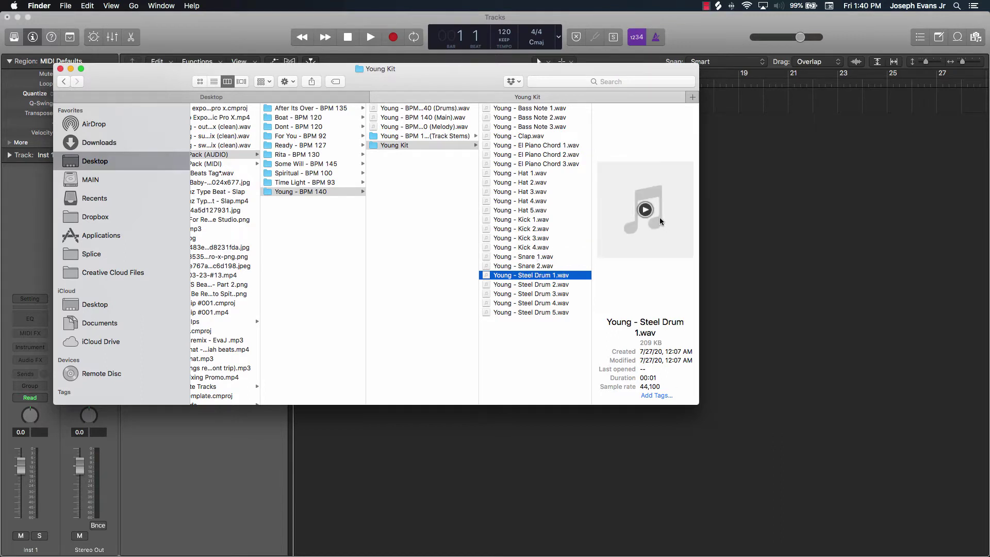
{"action": "left_click", "coordinate": [556, 287]}
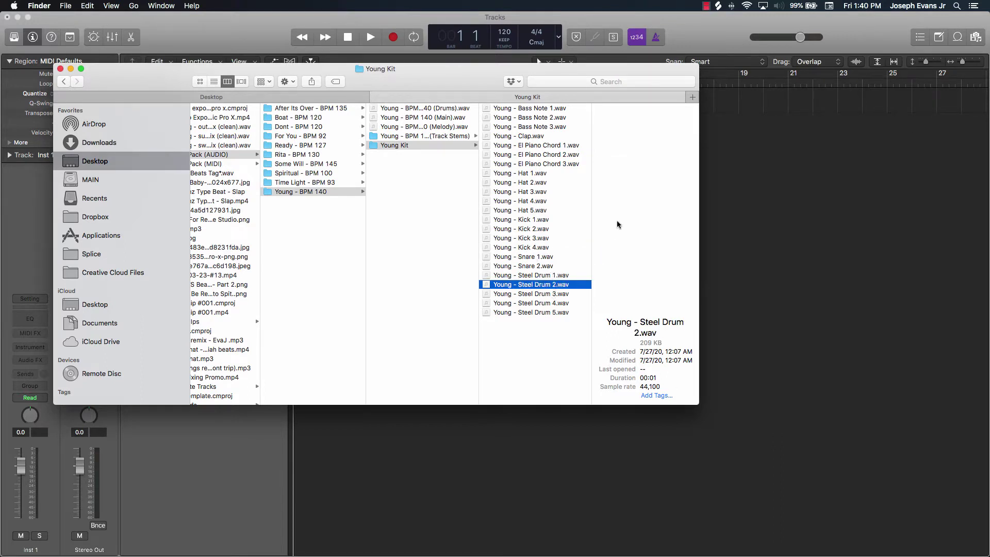
{"action": "left_click", "coordinate": [655, 211]}
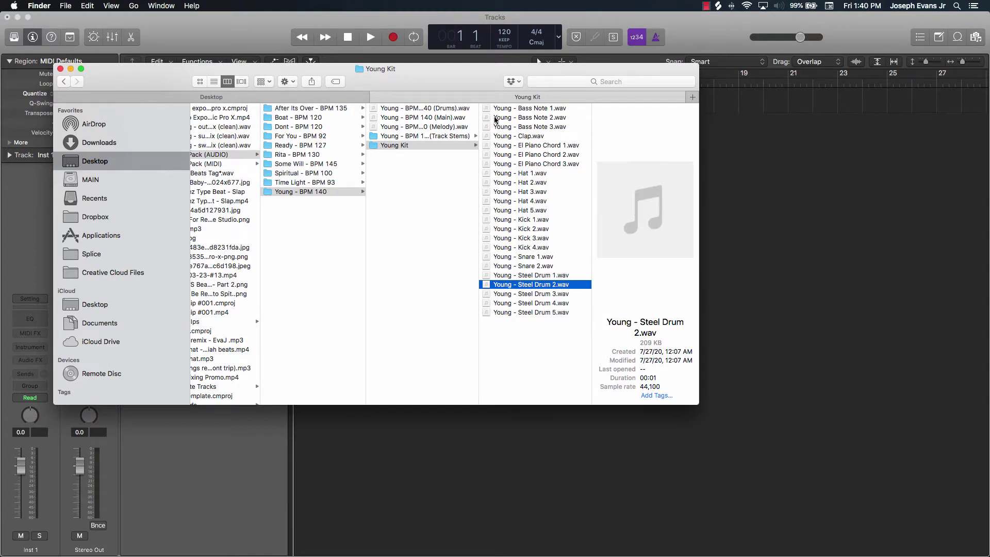
- Select all Young Kit samples from Bass Note 1 to Steel Drum 5 and clear the selection
{"action": "left_click", "coordinate": [498, 109]}
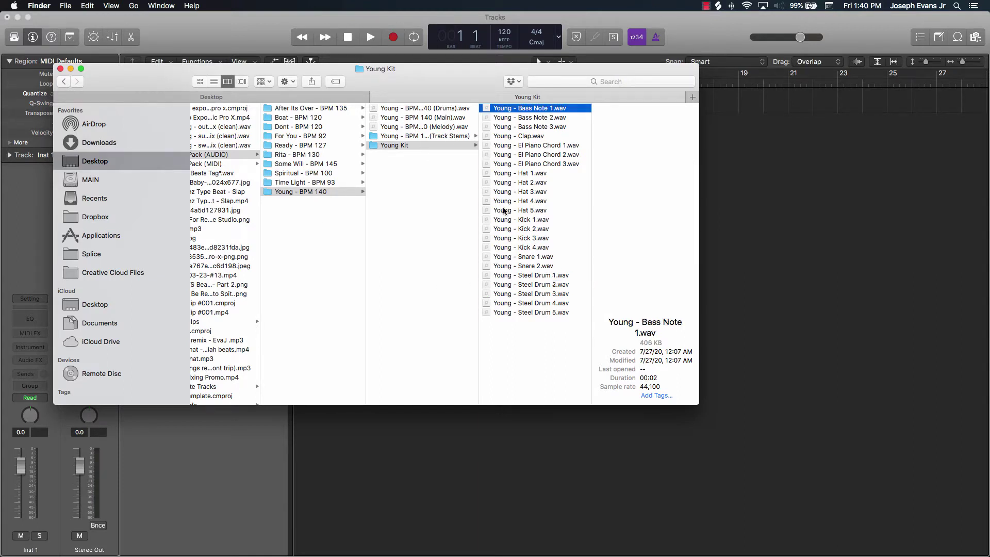
{"action": "left_click", "coordinate": [517, 311], "text": "shift"}
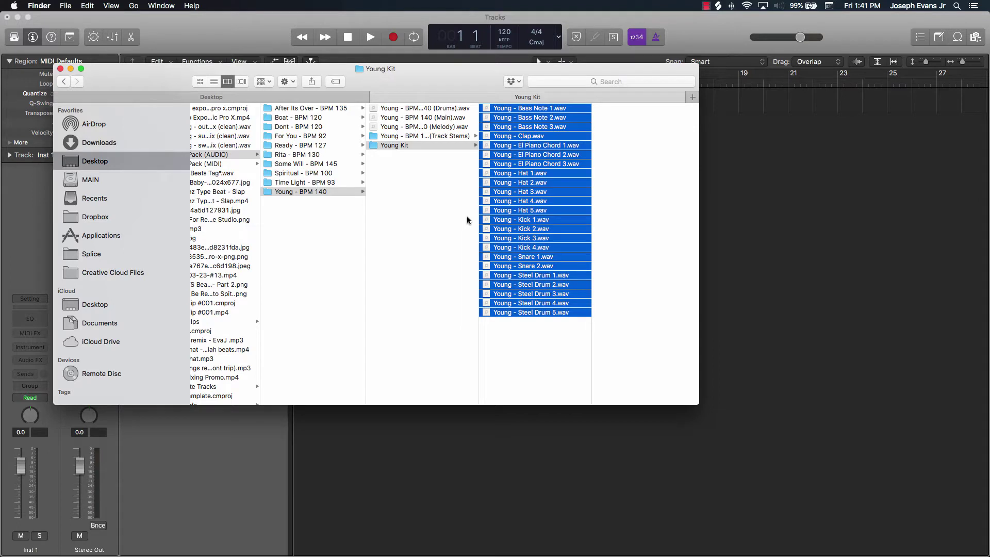
{"action": "left_click", "coordinate": [447, 213]}
{"action": "left_click", "coordinate": [410, 146]}
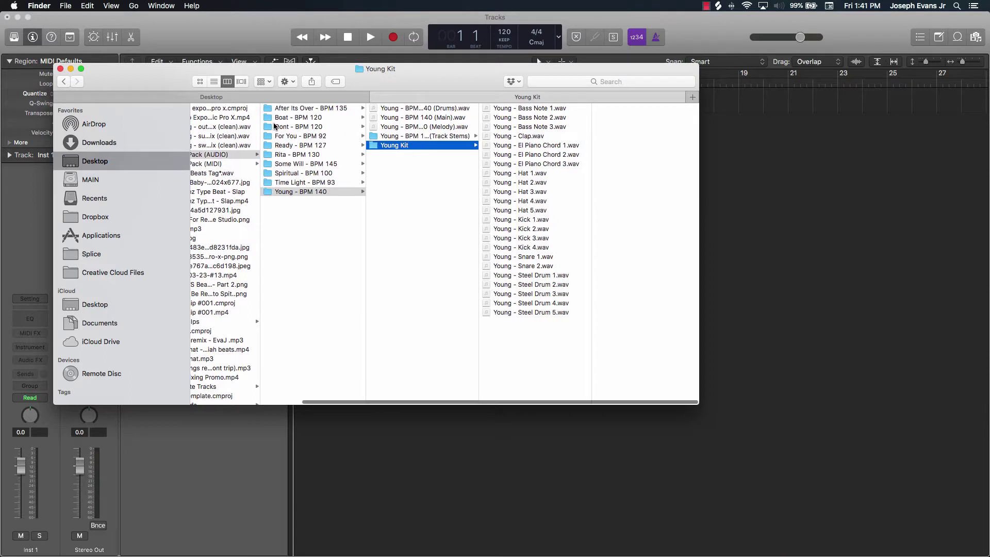
- Import all stems from the Spiritual - BPM 100 (Track Stems) folder into the Logic Pro X project, one per track starting at bar 1
{"action": "left_click", "coordinate": [313, 173]}
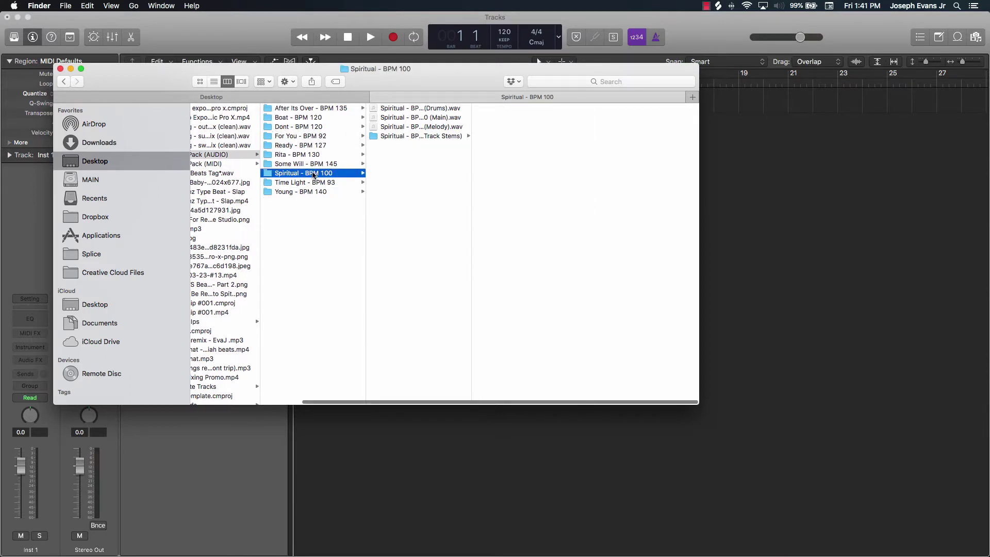
{"action": "left_click", "coordinate": [411, 136]}
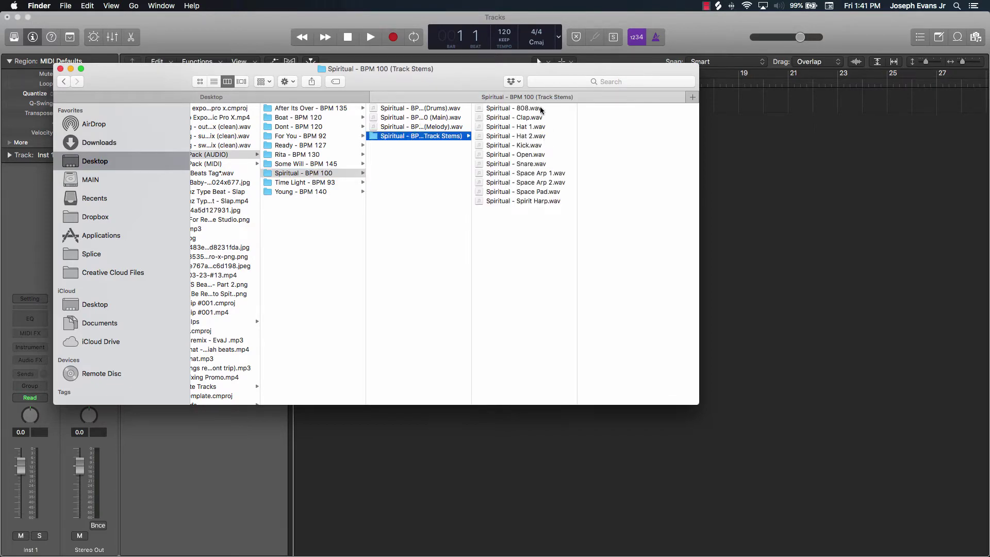
{"action": "left_click_drag", "start_coordinate": [475, 81], "coordinate": [479, 218]}
{"action": "left_click_drag", "start_coordinate": [562, 394], "coordinate": [293, 143]}
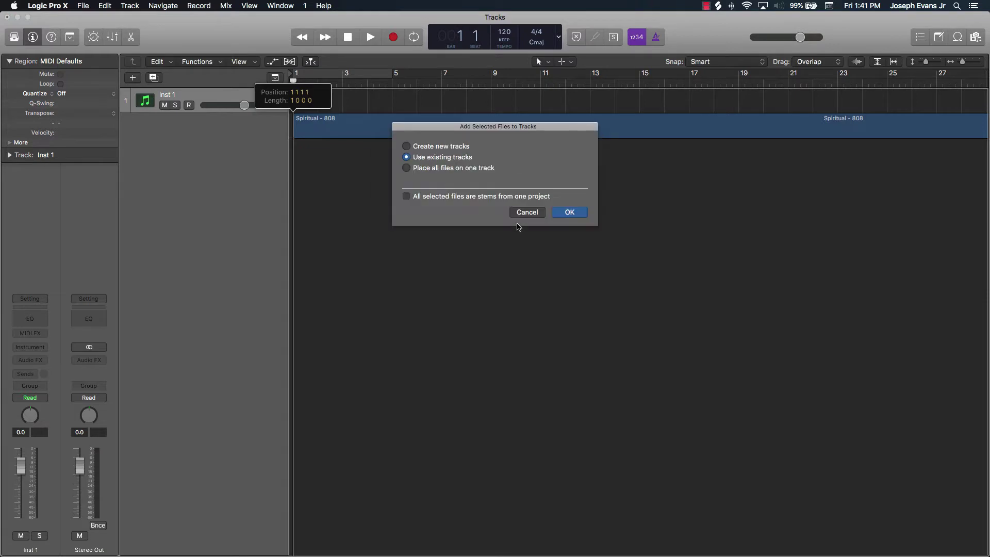
{"action": "left_click", "coordinate": [579, 213]}
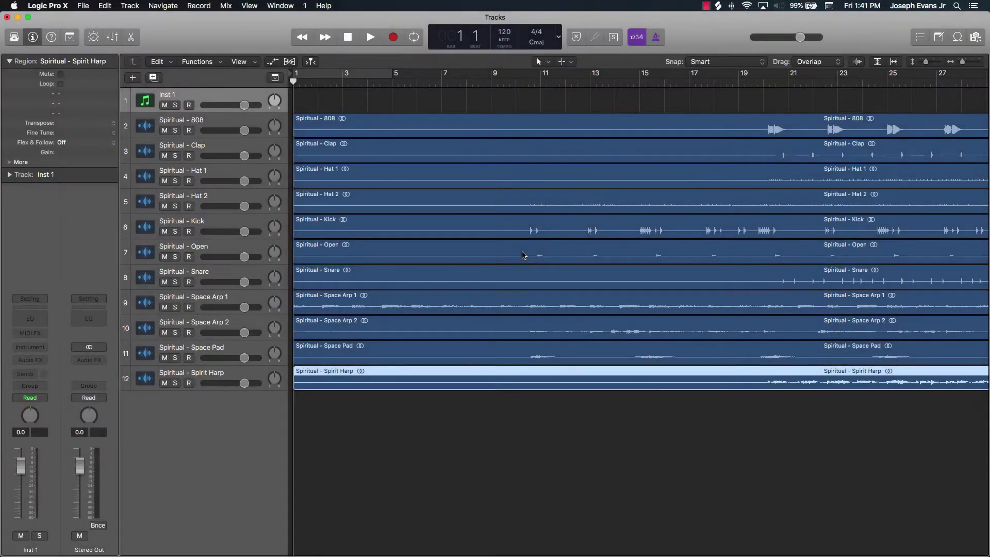
- Examine the lengths and end points of the imported Spiritual stems along the timeline, with no region selected
{"action": "scroll", "coordinate": [731, 226], "scroll_direction": "right", "scroll_amount": 5}
{"action": "scroll", "coordinate": [732, 227], "scroll_direction": "right", "scroll_amount": 20}
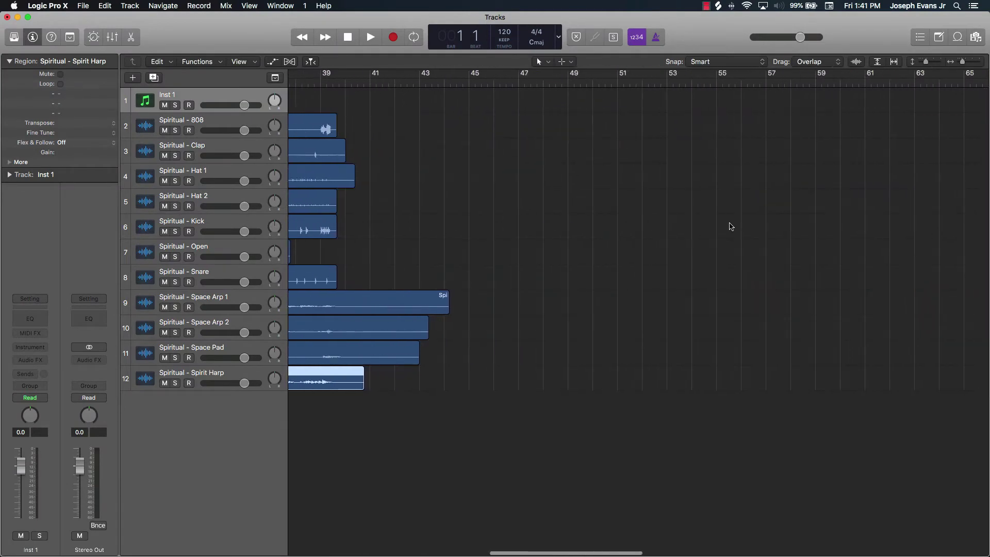
{"action": "scroll", "coordinate": [731, 227], "scroll_direction": "left", "scroll_amount": 10}
{"action": "scroll", "coordinate": [731, 227], "scroll_direction": "right", "scroll_amount": 6}
{"action": "left_click", "coordinate": [728, 226]}
{"action": "scroll", "coordinate": [727, 225], "scroll_direction": "left", "scroll_amount": 15}
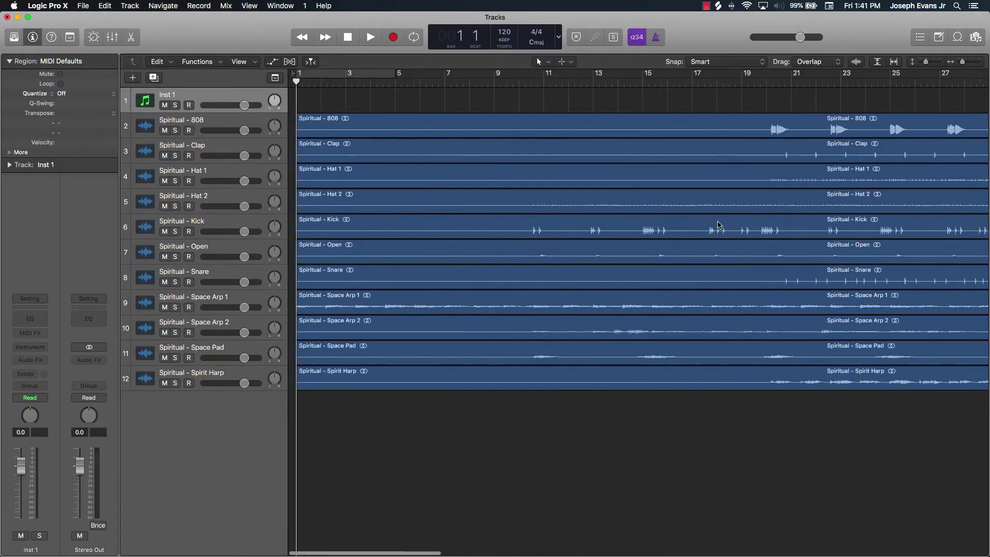
{"action": "scroll", "coordinate": [709, 216], "scroll_direction": "right", "scroll_amount": 14}
{"action": "scroll", "coordinate": [707, 216], "scroll_direction": "left", "scroll_amount": 3}
{"action": "scroll", "coordinate": [703, 214], "scroll_direction": "left", "scroll_amount": 1}
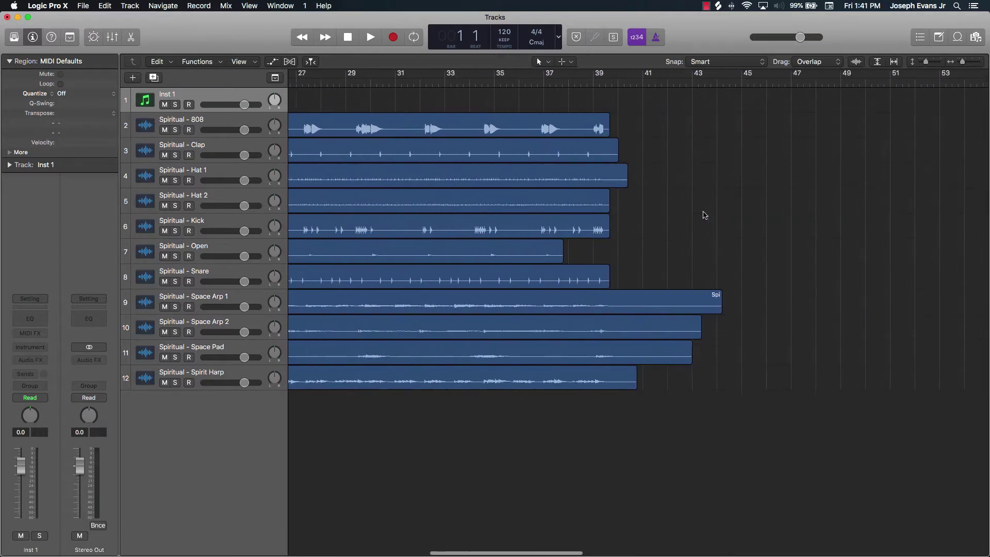
{"action": "scroll", "coordinate": [699, 213], "scroll_direction": "right", "scroll_amount": 8}
{"action": "scroll", "coordinate": [670, 206], "scroll_direction": "left", "scroll_amount": 15}
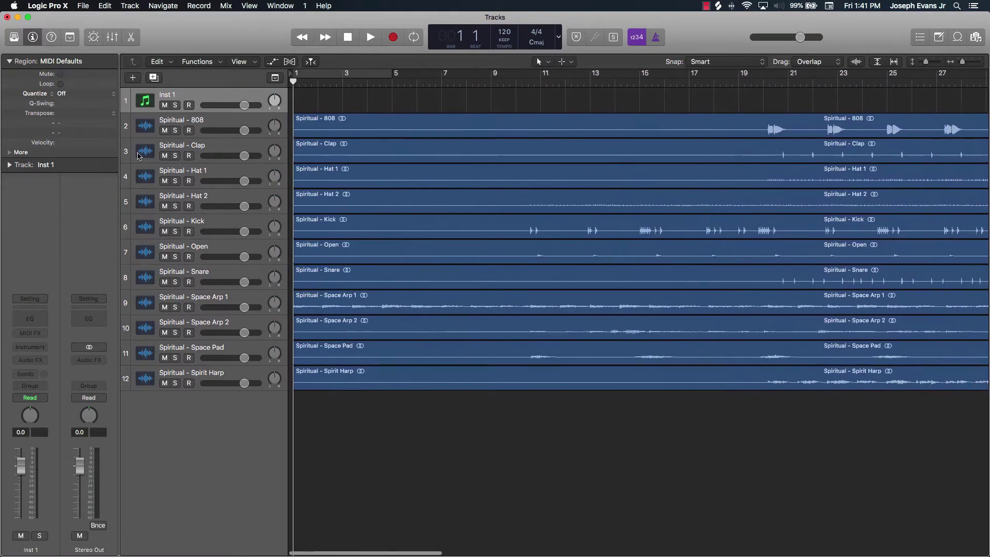
- Mute every stem track from Clap to Spirit Harp and delete the empty Inst 1 track
{"action": "left_click_drag", "start_coordinate": [165, 156], "coordinate": [165, 382]}
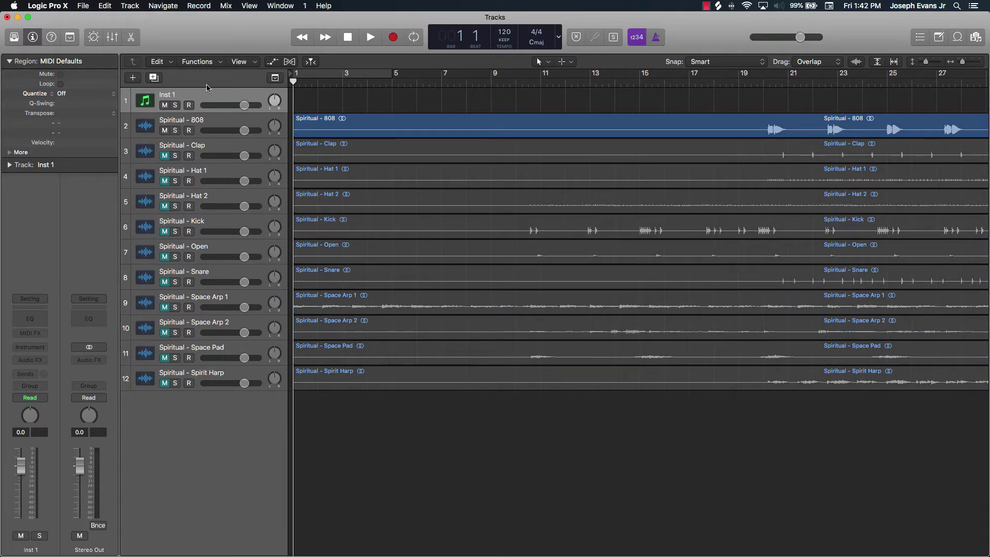
{"action": "key", "text": "super+BackSpace"}
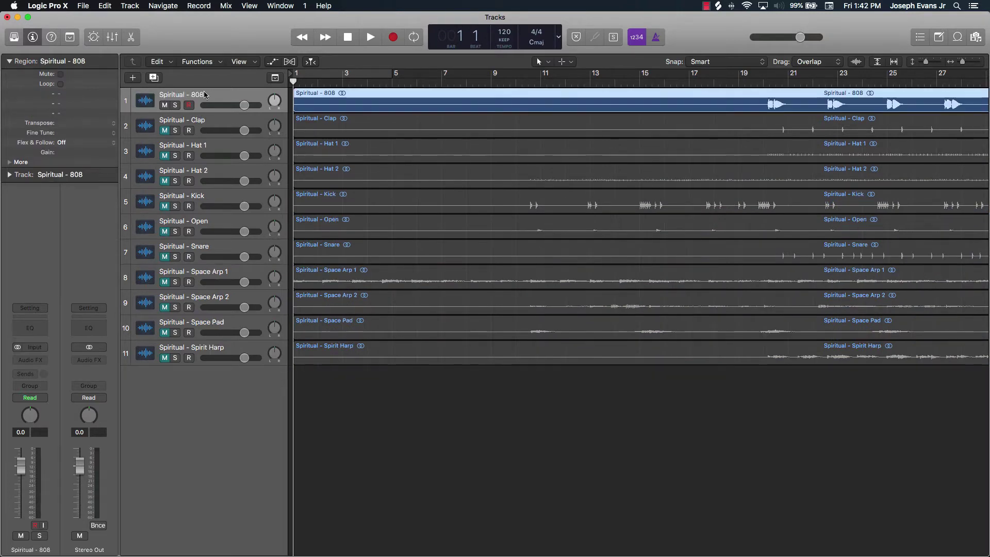
- Audition the Spiritual - 808 stem from its first note just after bar 20
{"action": "scroll", "coordinate": [368, 101], "scroll_direction": "right", "scroll_amount": 10}
{"action": "scroll", "coordinate": [367, 101], "scroll_direction": "left", "scroll_amount": 10}
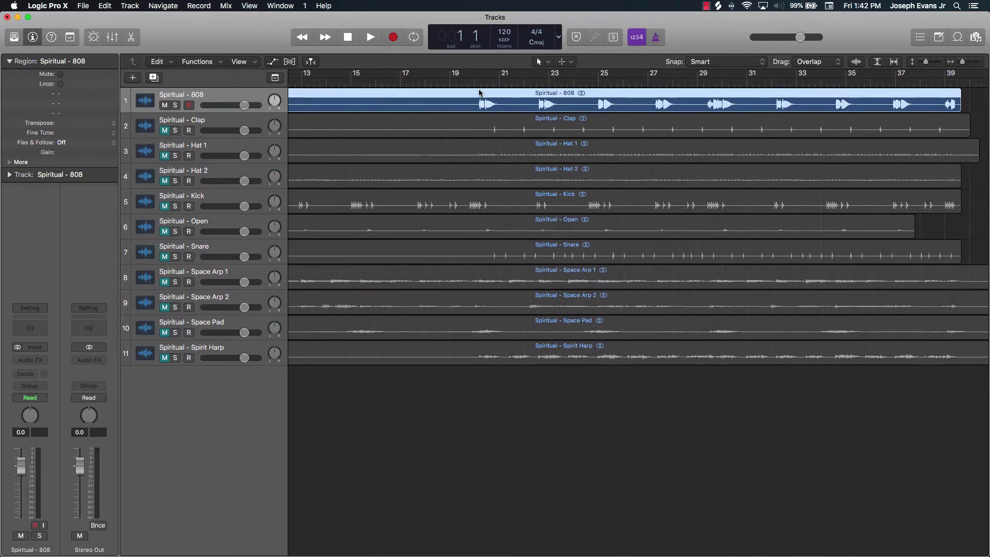
{"action": "scroll", "coordinate": [481, 96], "scroll_direction": "up", "scroll_amount": 5}
{"action": "scroll", "coordinate": [481, 96], "scroll_direction": "up", "scroll_amount": 1}
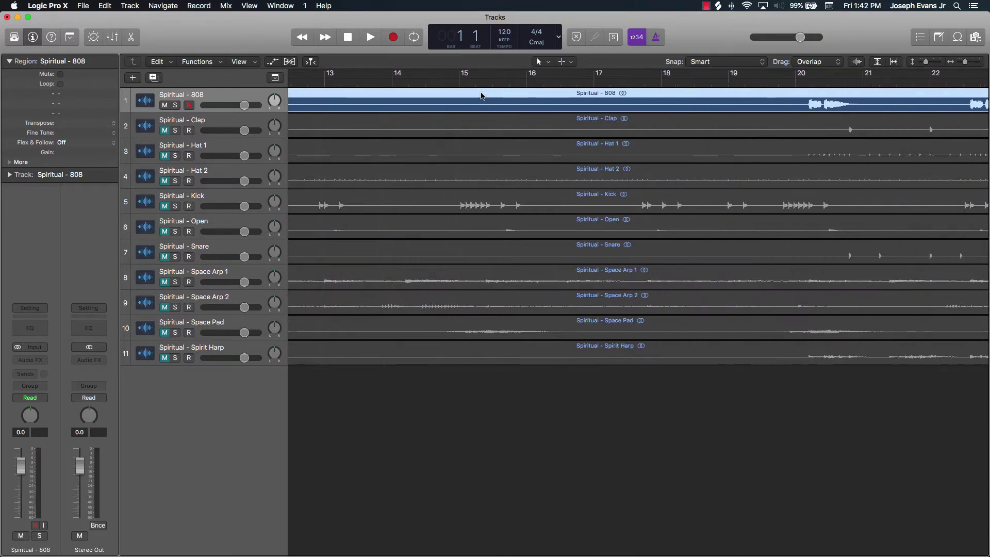
{"action": "scroll", "coordinate": [484, 95], "scroll_direction": "right", "scroll_amount": 4}
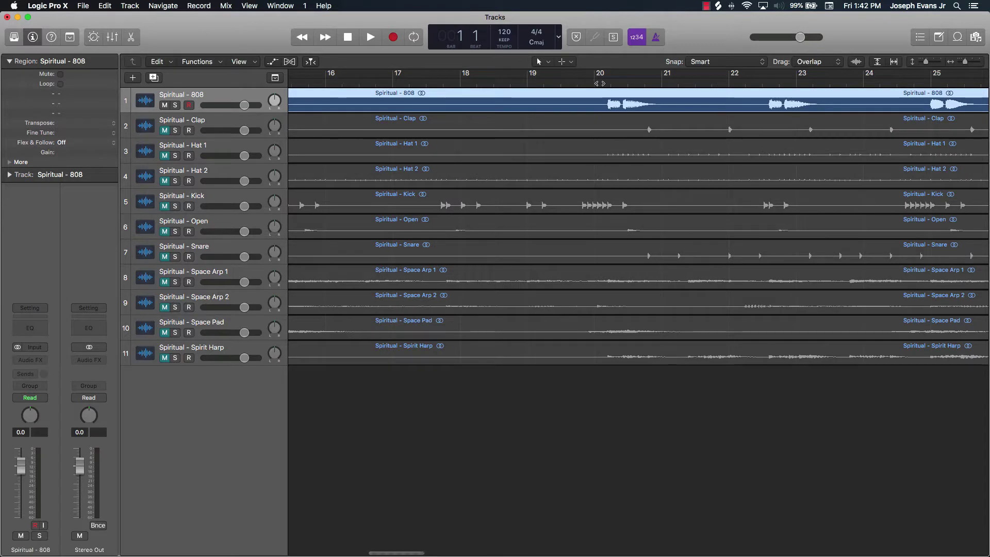
{"action": "left_click", "coordinate": [607, 81]}
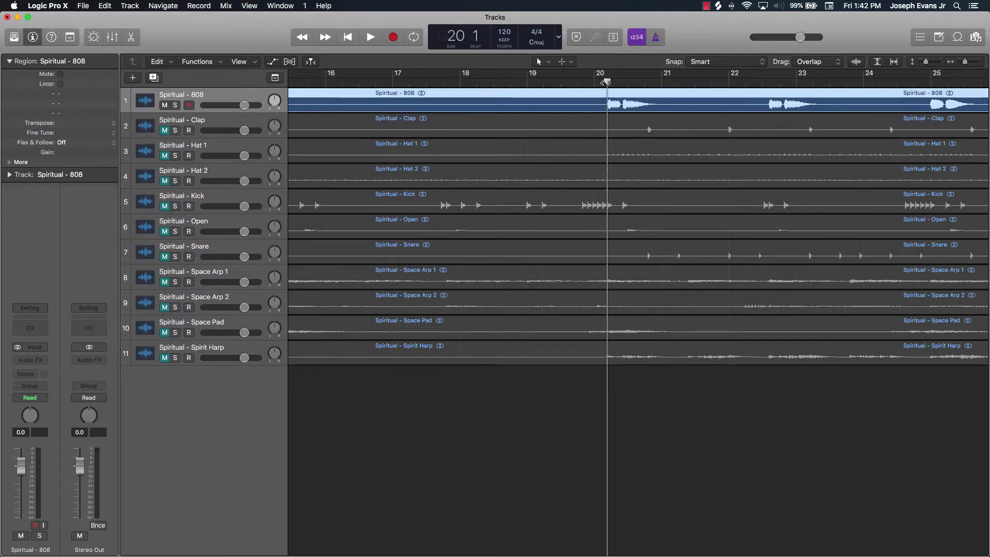
{"action": "key", "text": "space"}
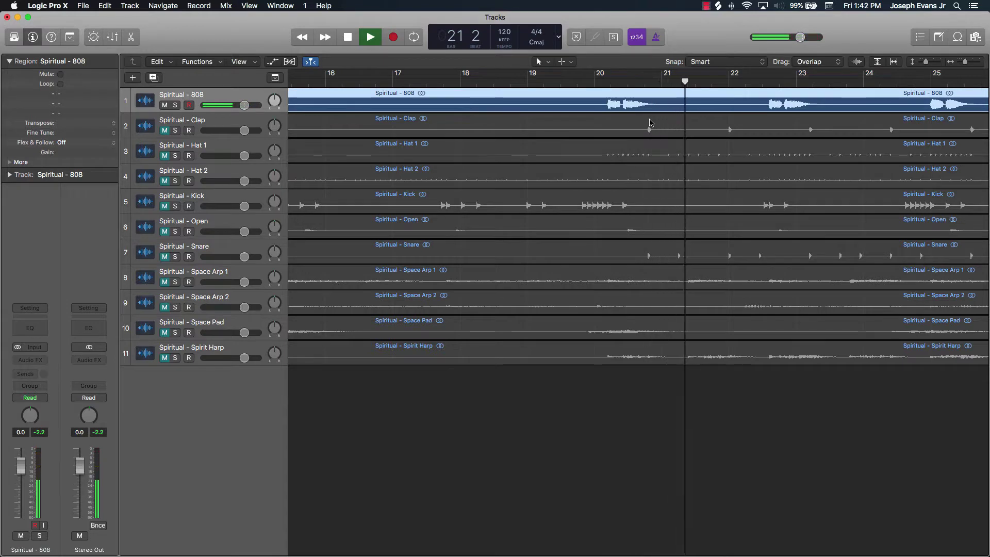
{"action": "key", "text": "space"}
- Place the playhead on the 808's second note, select the 808 region, and enable Flex on its track
{"action": "left_click_drag", "start_coordinate": [607, 86], "coordinate": [624, 86]}
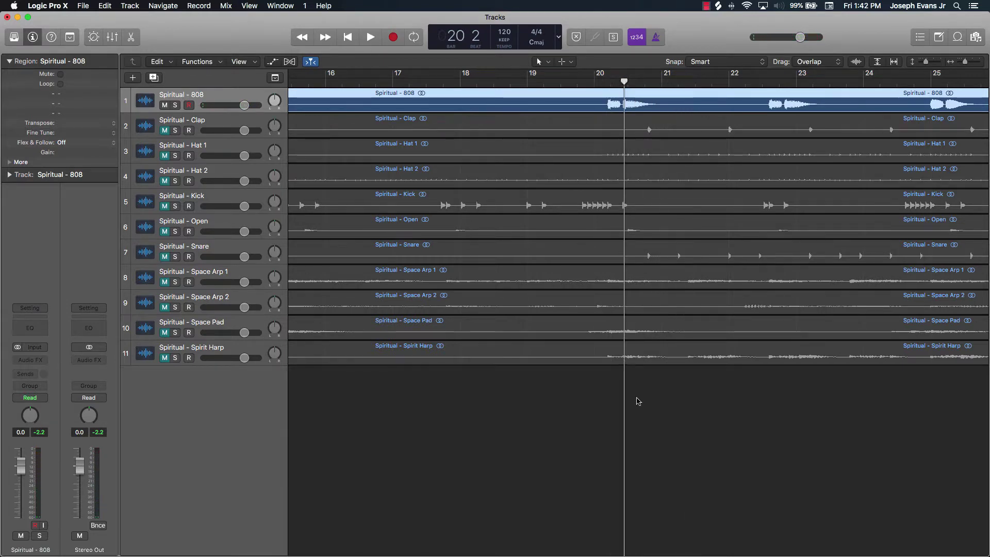
{"action": "left_click", "coordinate": [638, 401]}
{"action": "key", "text": "super+Right"}
{"action": "key", "text": "super+Right"}
{"action": "key", "text": "super+Right"}
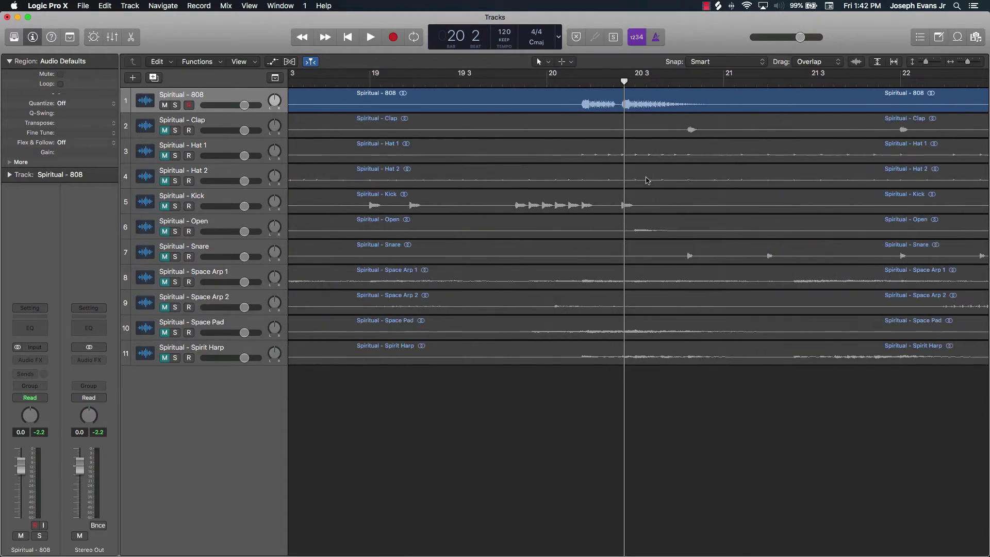
{"action": "left_click", "coordinate": [544, 106]}
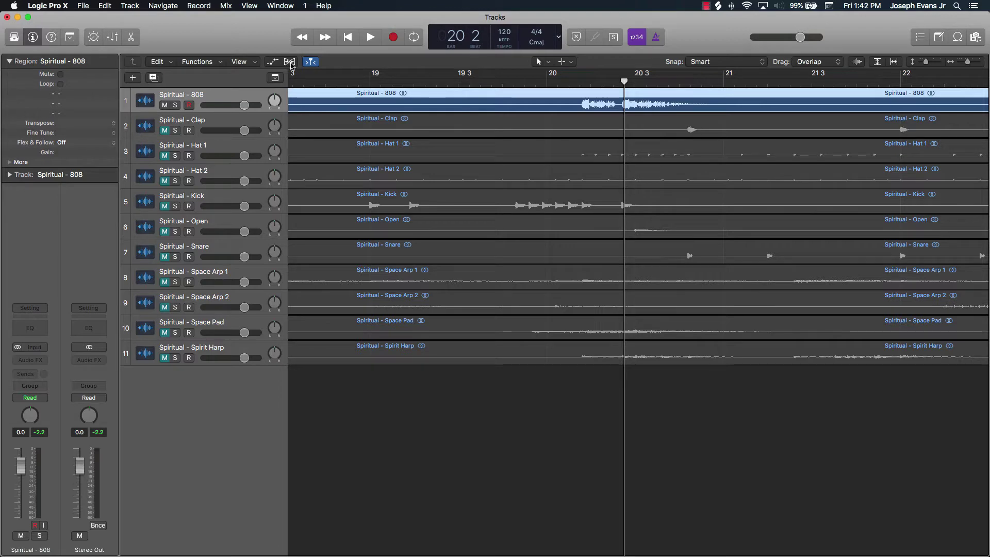
{"action": "left_click", "coordinate": [290, 62]}
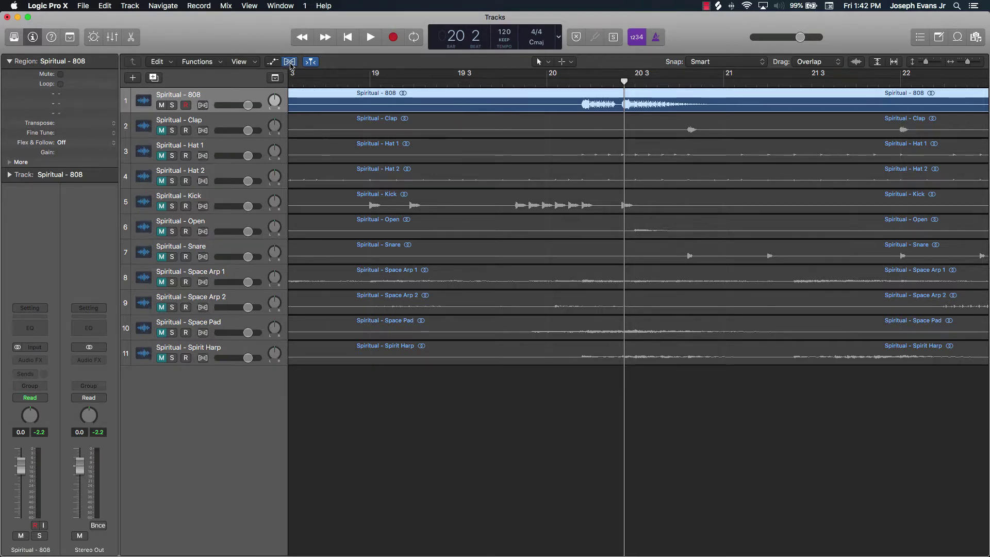
{"action": "left_click", "coordinate": [203, 107]}
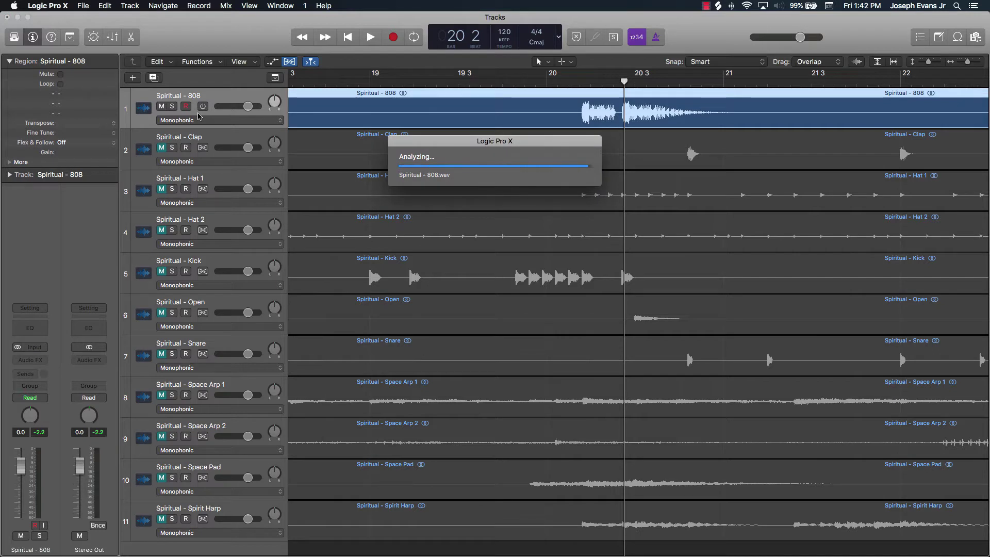
- Audition the 808's second note after bar 19 and add a flex marker at its start
{"action": "left_click", "coordinate": [404, 82]}
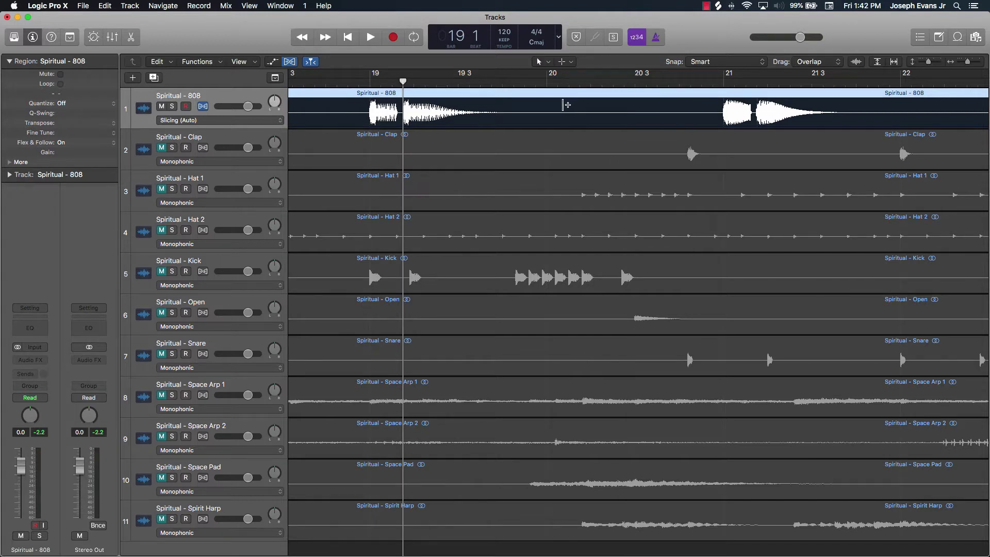
{"action": "key", "text": "space"}
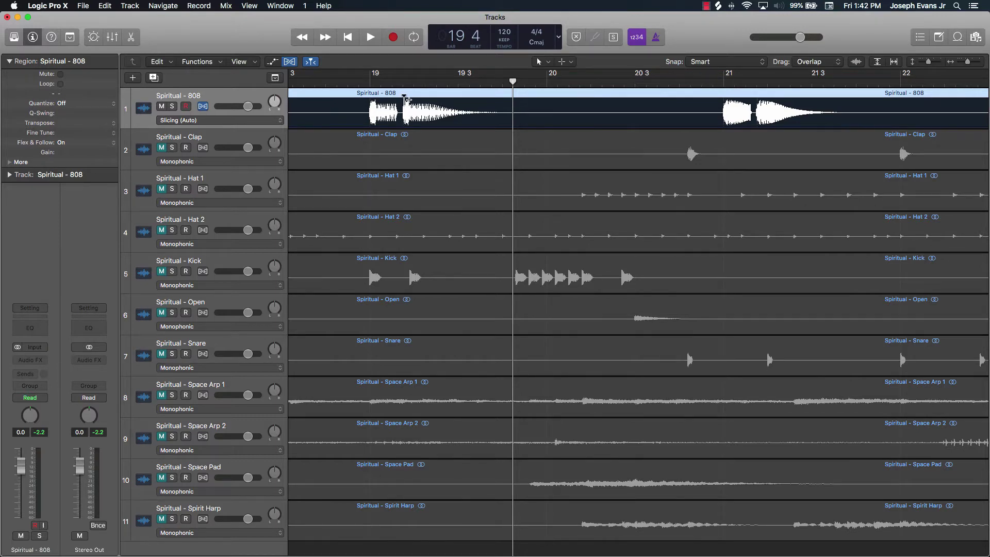
{"action": "scroll", "coordinate": [404, 99], "scroll_direction": "up", "scroll_amount": 5}
{"action": "scroll", "coordinate": [383, 100], "scroll_direction": "left", "scroll_amount": 4}
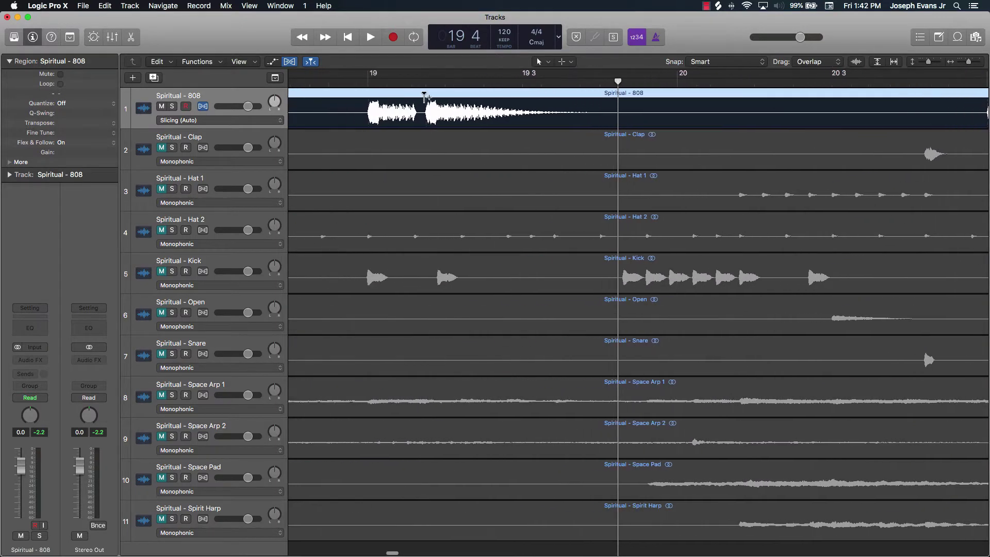
{"action": "key", "text": "super+f"}
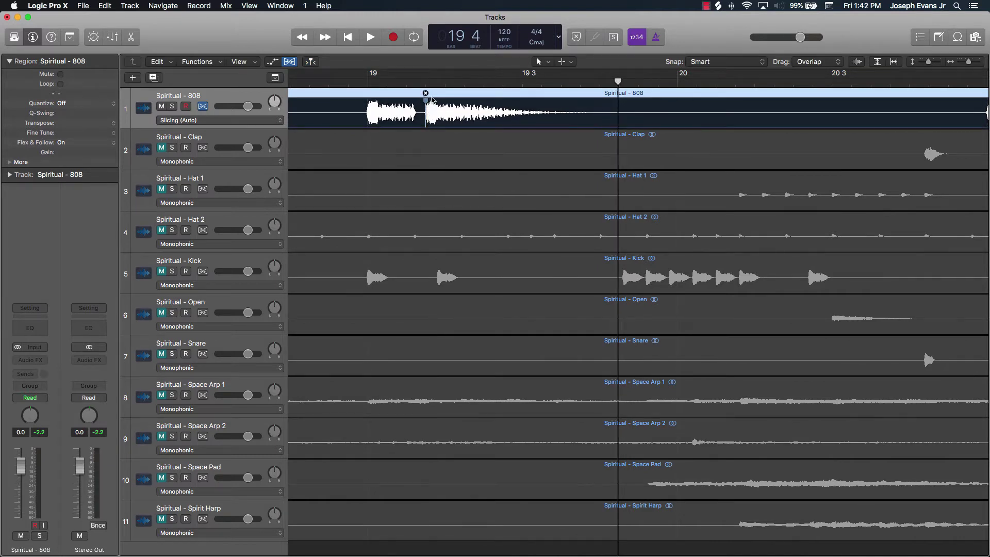
{"action": "scroll", "coordinate": [776, 119], "scroll_direction": "right", "scroll_amount": 3}
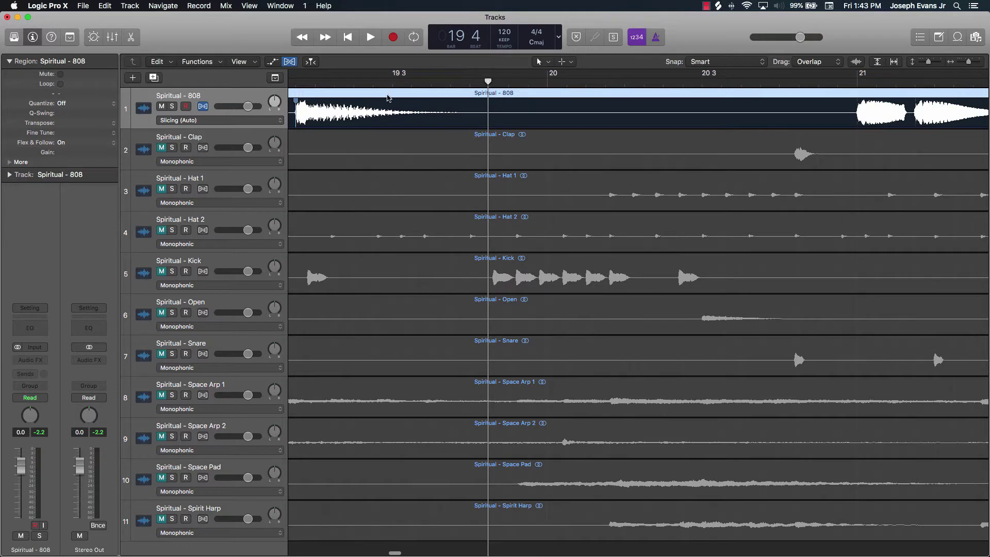
- Play through the 808 note's tail and add a second flex marker at the playhead in bar 20, beat 2
{"action": "left_click_drag", "start_coordinate": [488, 81], "coordinate": [354, 81]}
{"action": "key", "text": "space"}
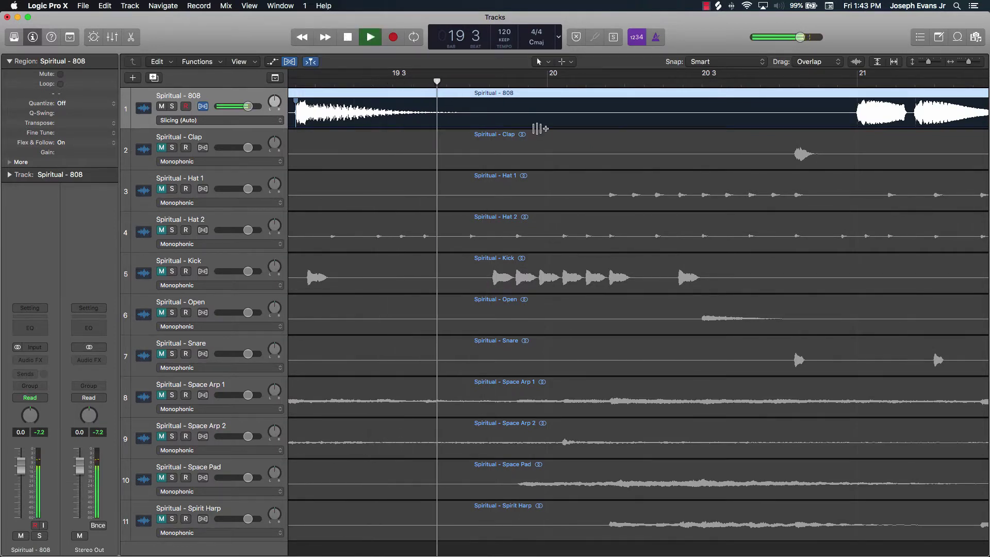
{"action": "key", "text": "space"}
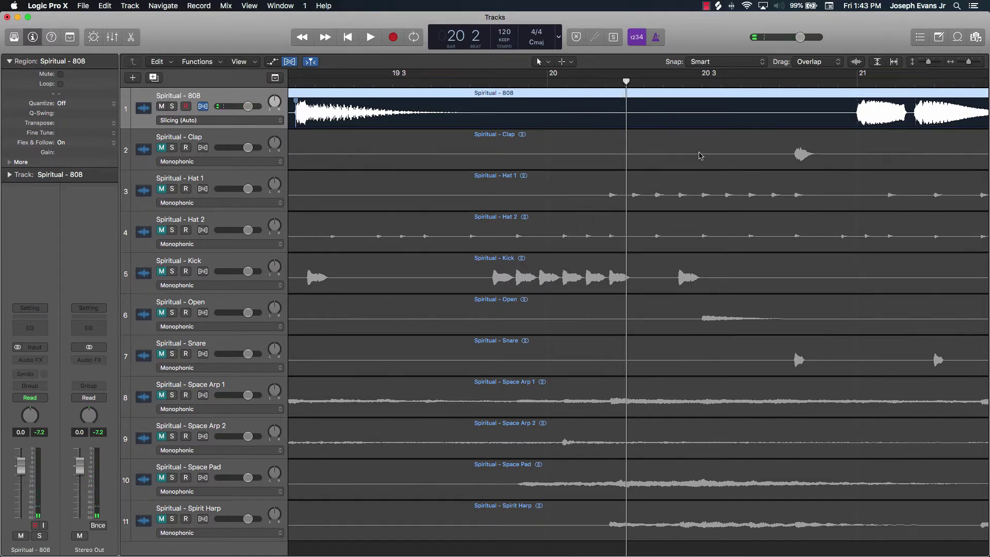
{"action": "scroll", "coordinate": [541, 102], "scroll_direction": "left", "scroll_amount": 3}
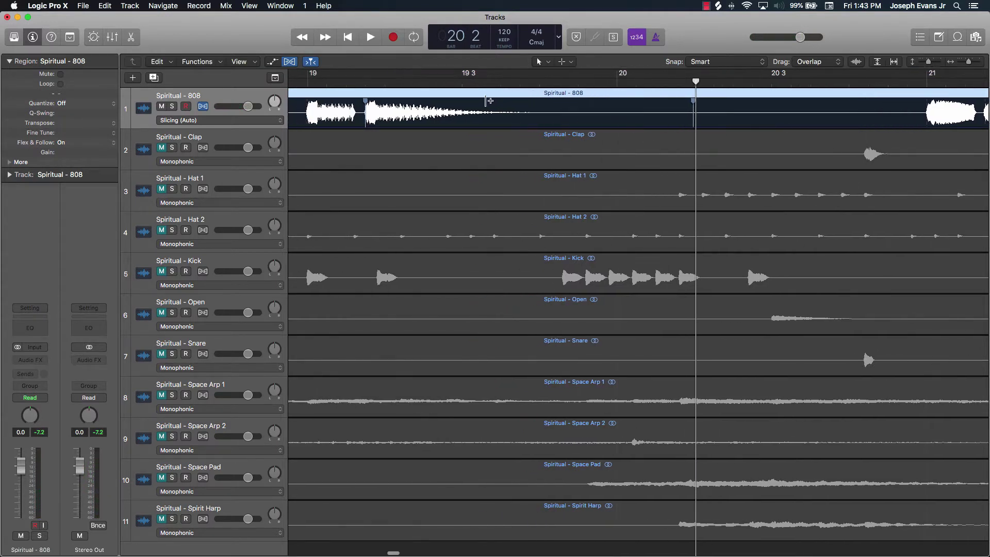
- Slice the 808 region at its flex markers, then turn Flex off for the track and hide the Flex controls
{"action": "right_click", "coordinate": [488, 97]}
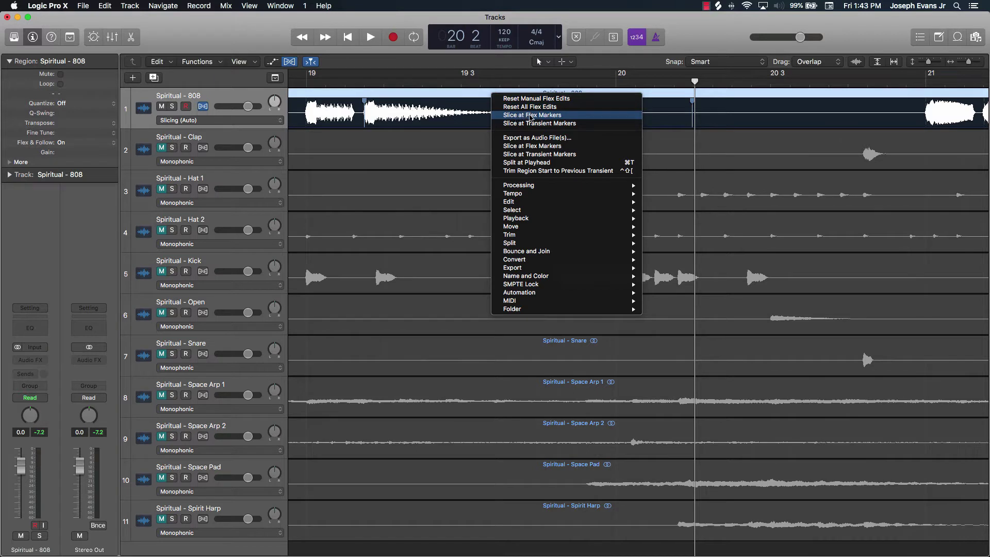
{"action": "left_click", "coordinate": [532, 115]}
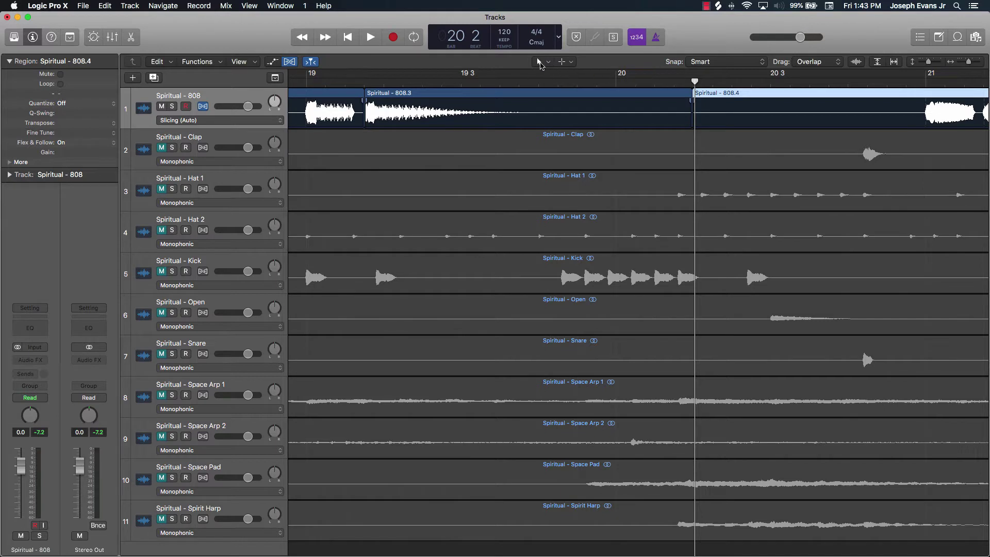
{"action": "left_click", "coordinate": [540, 62]}
{"action": "left_click", "coordinate": [551, 76]}
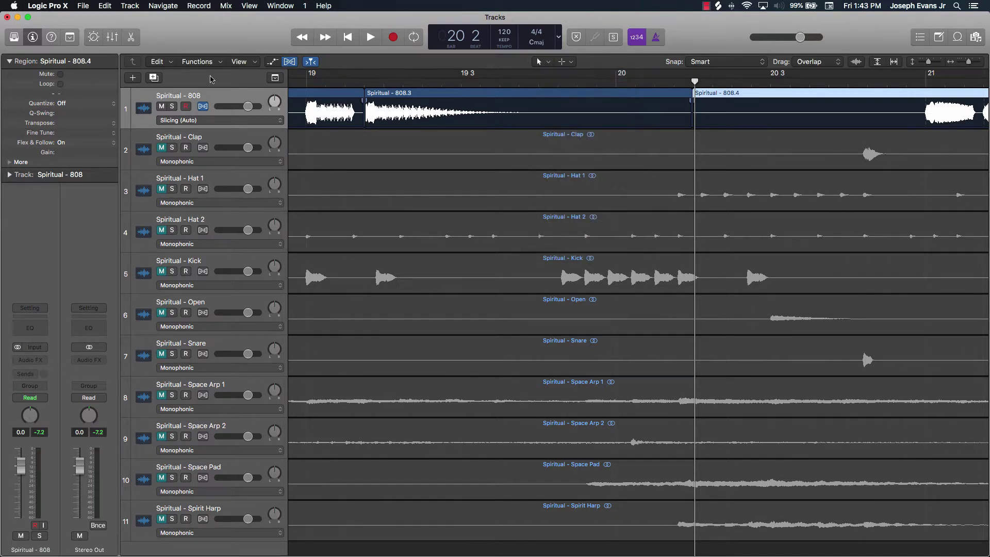
{"action": "left_click", "coordinate": [203, 107]}
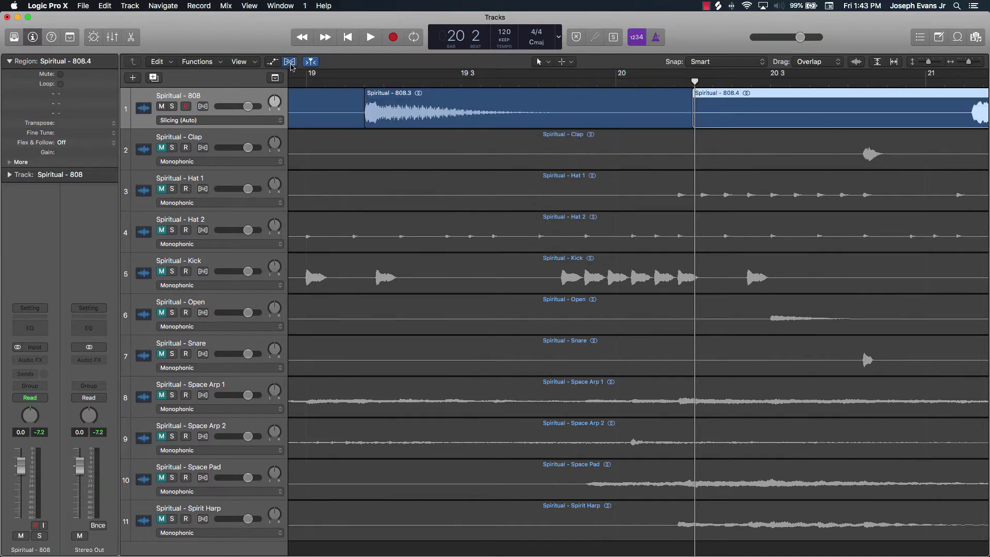
{"action": "left_click", "coordinate": [290, 62]}
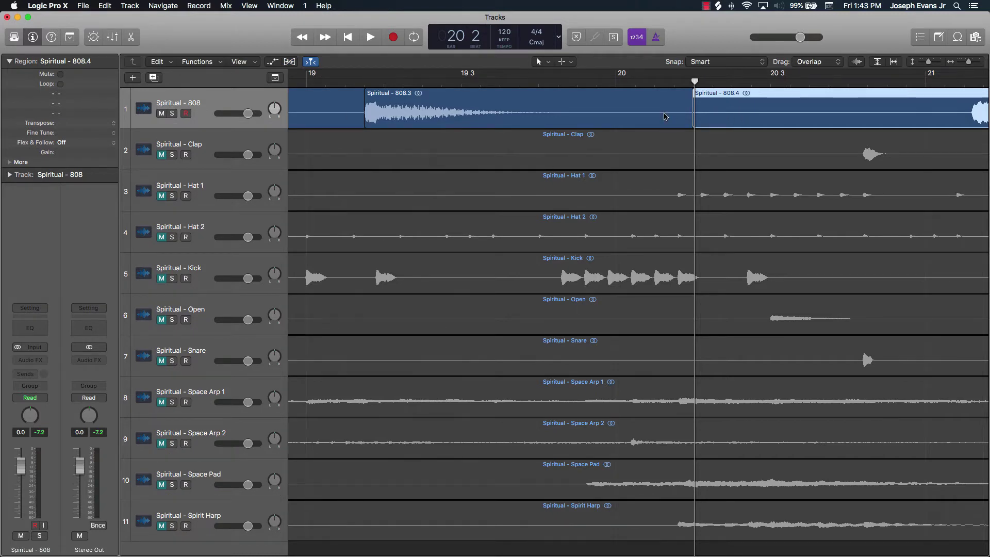
- Examine the sliced 808 regions against the other stems across the whole arrangement, with no region selected
{"action": "key", "text": "super+Left"}
{"action": "key", "text": "super+Left"}
{"action": "key", "text": "super+Left"}
{"action": "key", "text": "super+Left"}
{"action": "key", "text": "super+Left"}
{"action": "key", "text": "super+Left"}
{"action": "key", "text": "super+Left"}
{"action": "key", "text": "super+Left"}
{"action": "key", "text": "super+Left"}
{"action": "key", "text": "super+Left"}
{"action": "key", "text": "super+Right"}
{"action": "key", "text": "super+Right"}
{"action": "key", "text": "super+Right"}
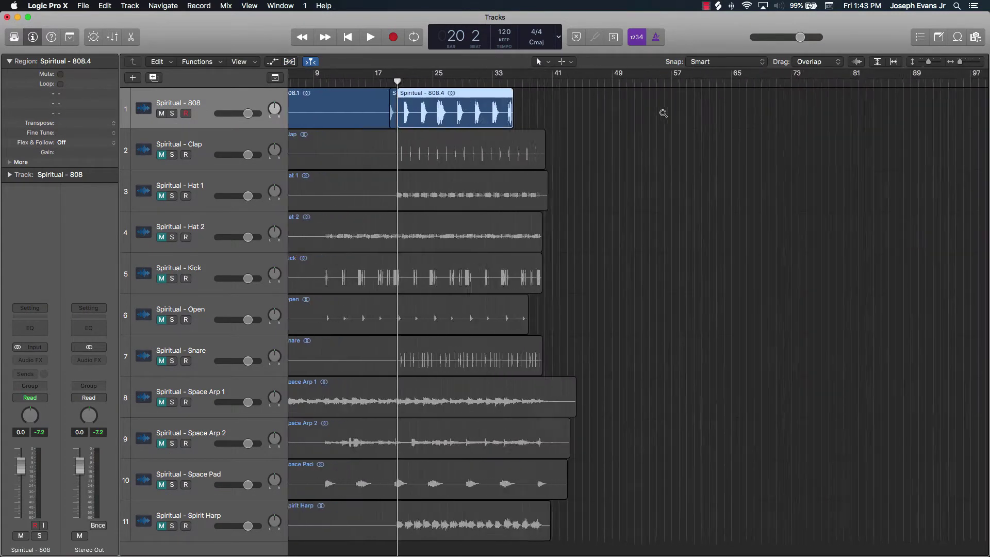
{"action": "left_click", "coordinate": [664, 116]}
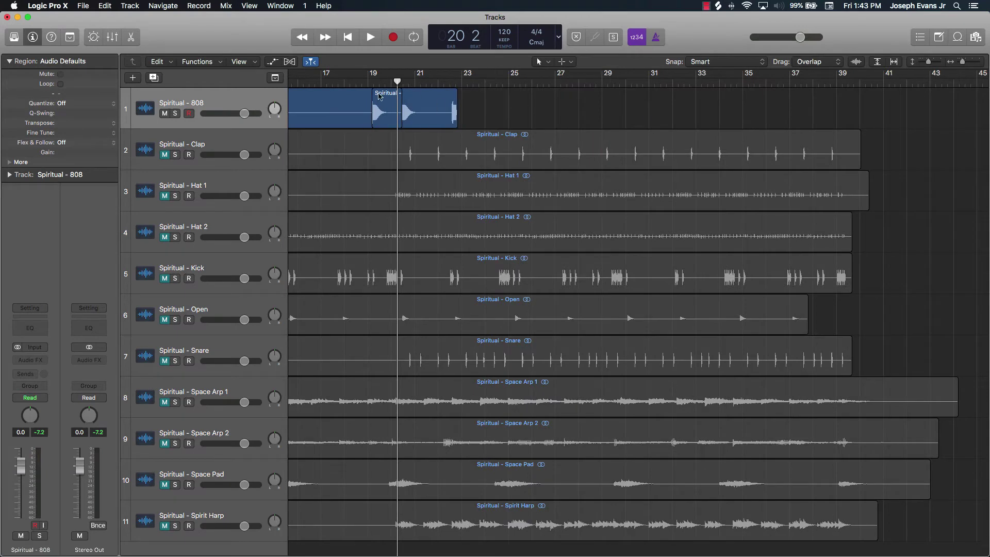
- Undo the stray 808 edits and remove the pieces around the sliced note, keeping only the slice after bar 19
{"action": "key", "text": "super+z"}
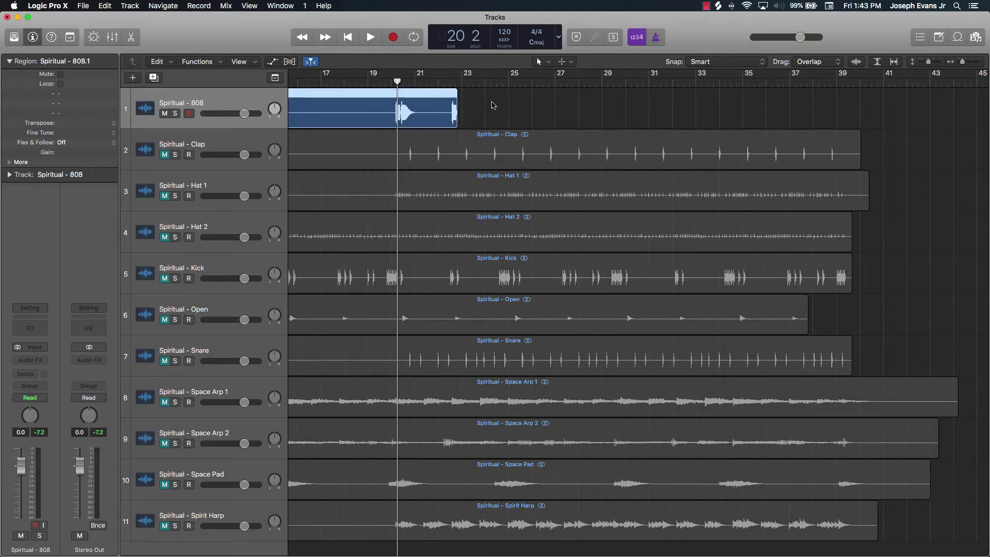
{"action": "key", "text": "super+z"}
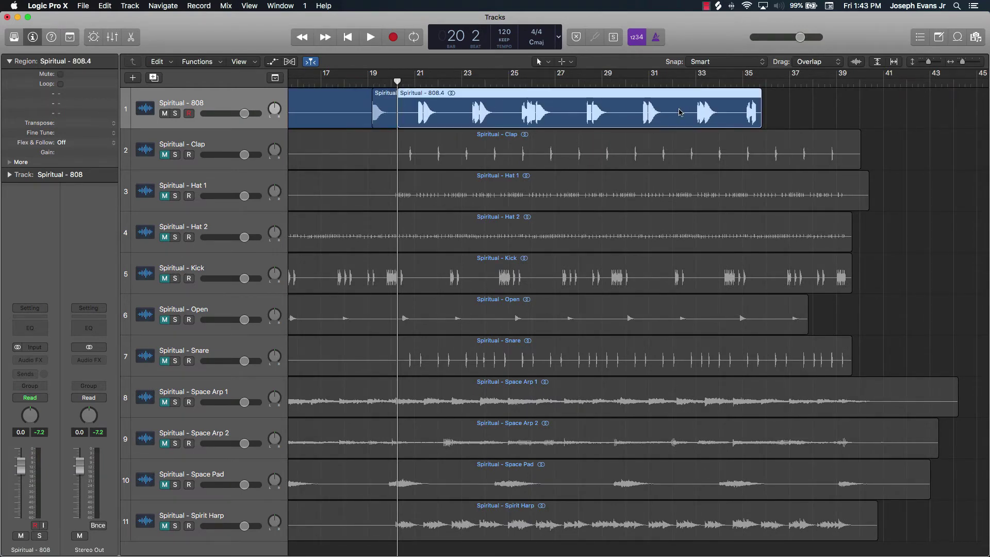
{"action": "key", "text": "super+z"}
{"action": "key", "text": "super+z"}
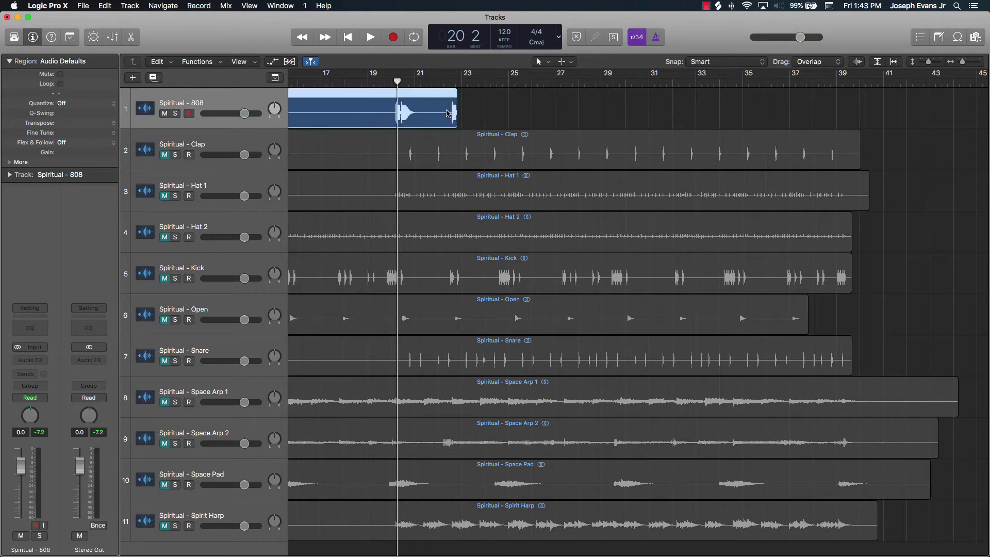
{"action": "key", "text": "super+z"}
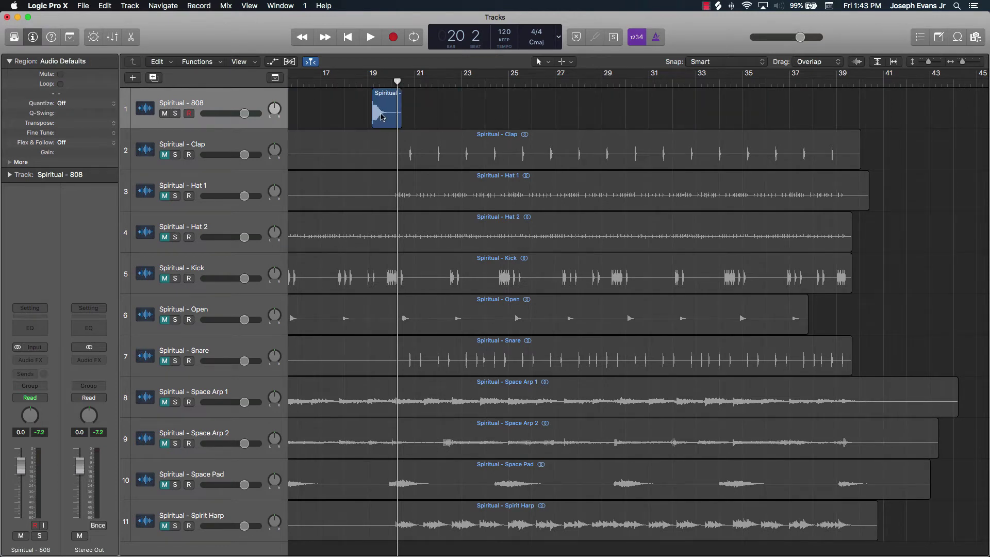
- Audition the isolated 808 slice from bar 19, replaying it from just before its start
{"action": "left_click", "coordinate": [369, 82]}
{"action": "key", "text": "space"}
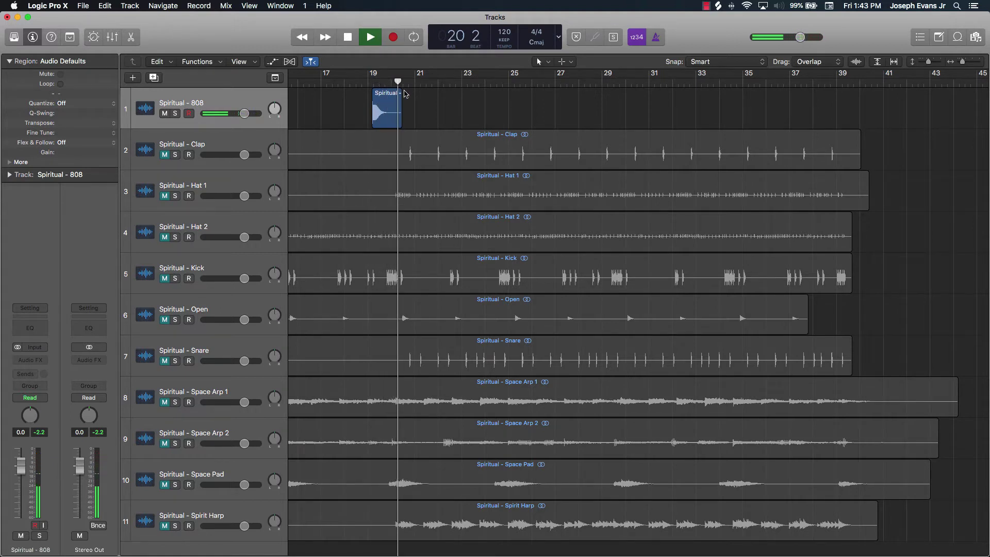
{"action": "key", "text": "space"}
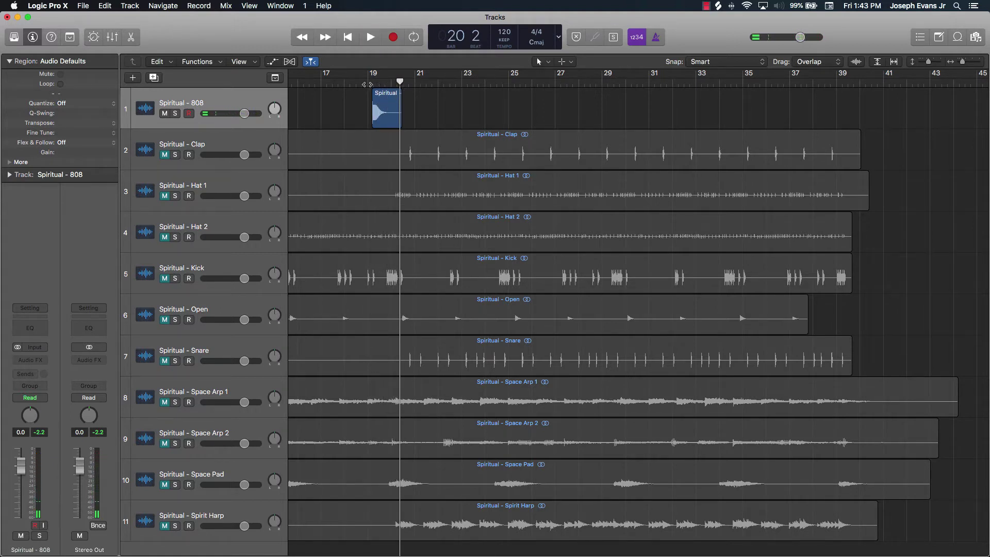
{"action": "left_click", "coordinate": [368, 82]}
{"action": "key", "text": "space"}
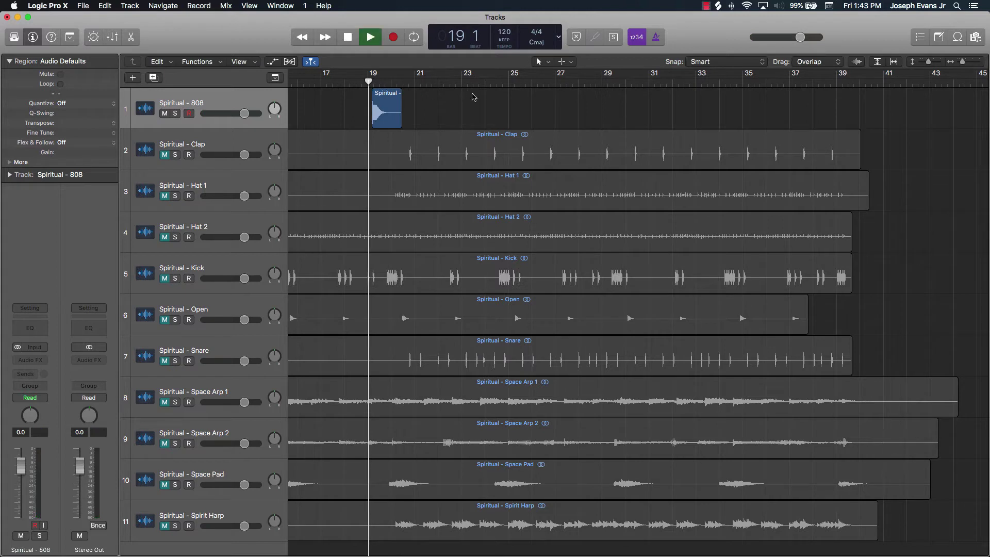
{"action": "key", "text": "space"}
{"action": "left_click", "coordinate": [369, 82]}
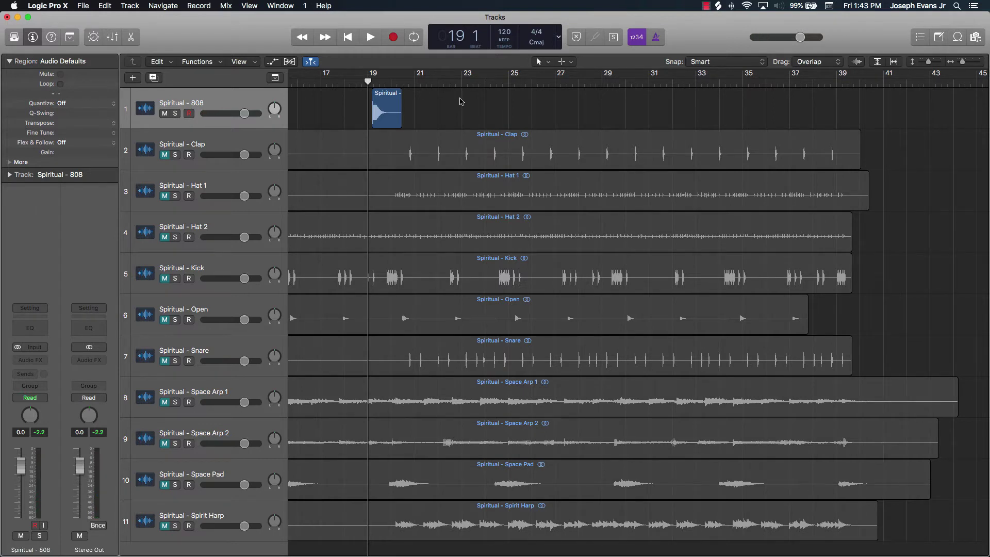
{"action": "key", "text": "space"}
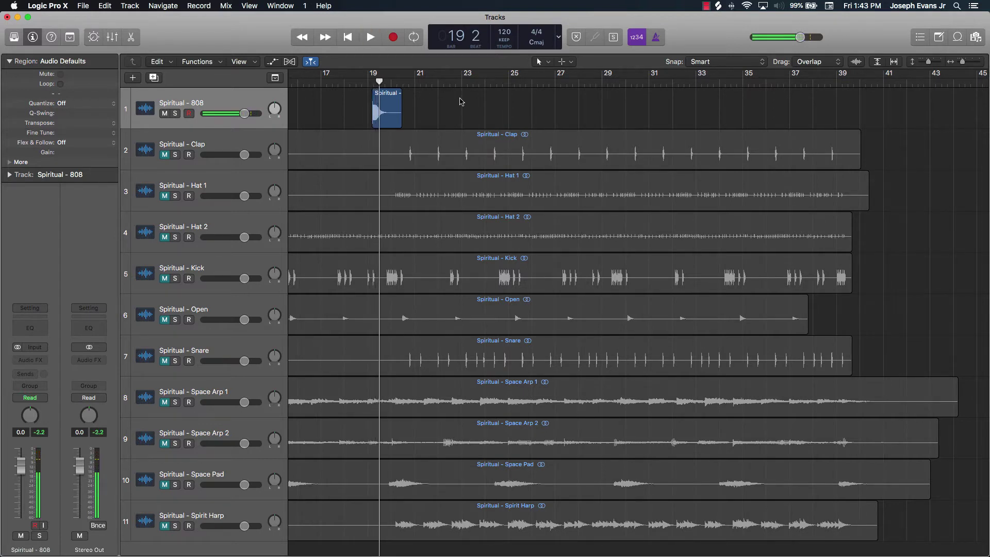
- Switch the pointer to the Fade tool, with the isolated 808 slice enlarged for detailed editing
{"action": "key", "text": "super+Right"}
{"action": "key", "text": "super+Right"}
{"action": "key", "text": "super+Right"}
{"action": "key", "text": "super+Right"}
{"action": "key", "text": "super+Right"}
{"action": "key", "text": "super+Right"}
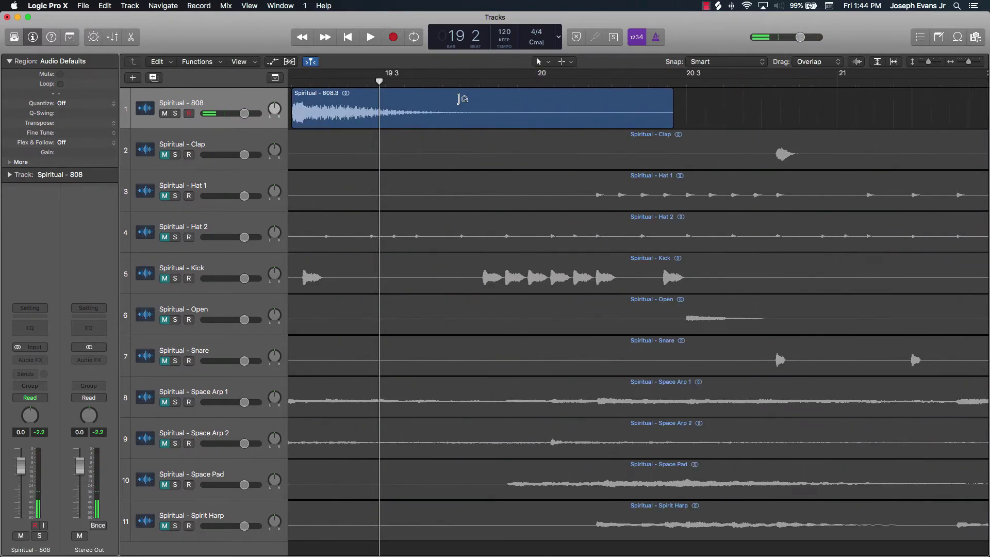
{"action": "key", "text": "super+Right"}
{"action": "key", "text": "super+Right"}
{"action": "key", "text": "super+Right"}
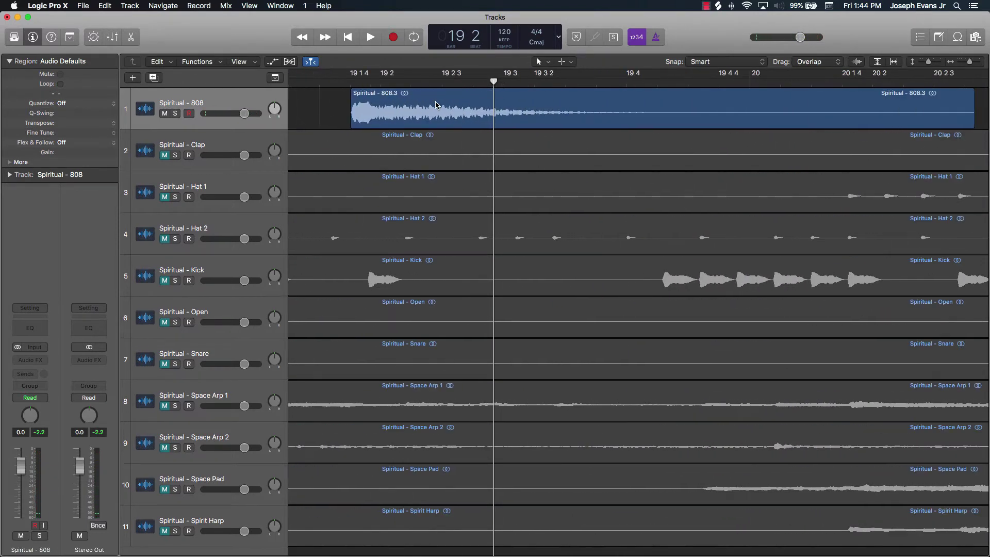
{"action": "left_click", "coordinate": [360, 81]}
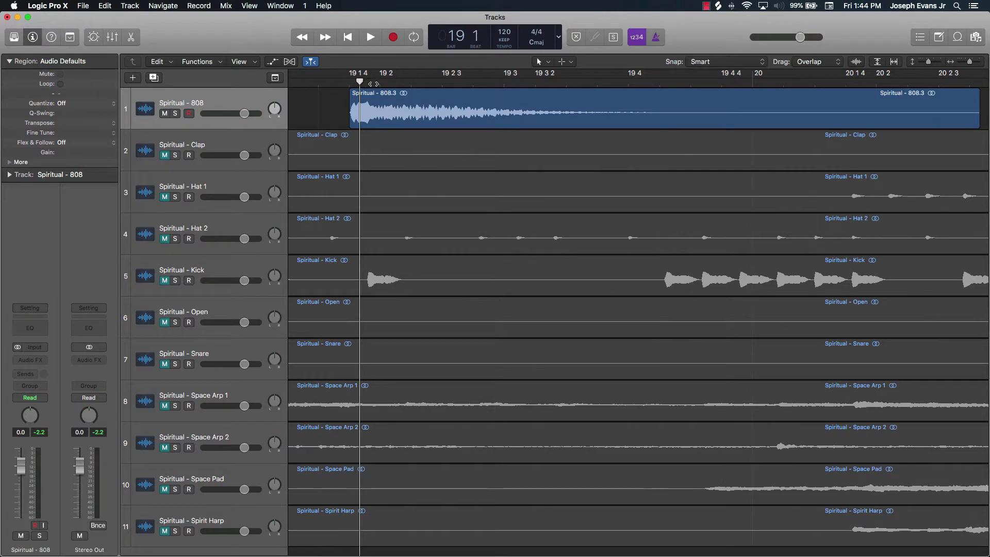
{"action": "left_click", "coordinate": [539, 62]}
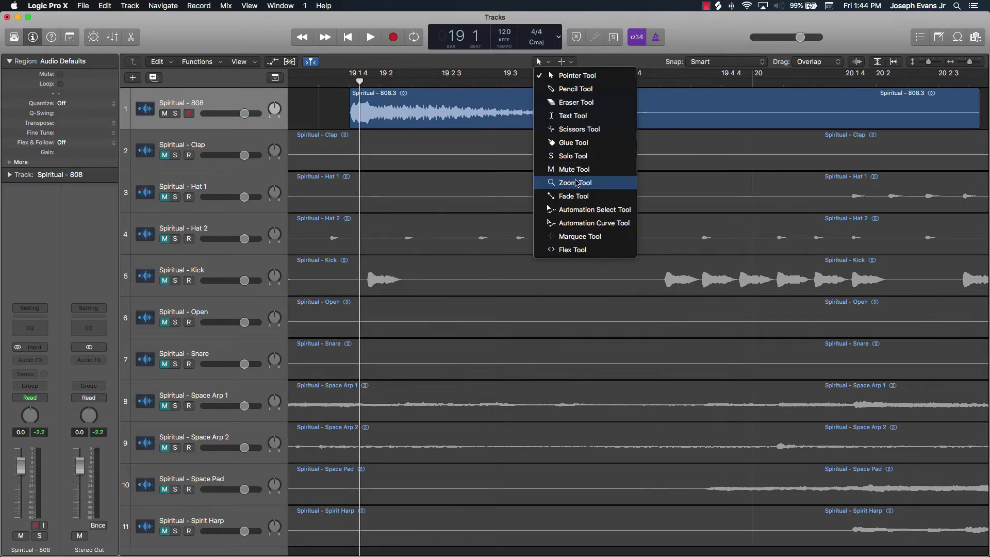
{"action": "left_click", "coordinate": [316, 100]}
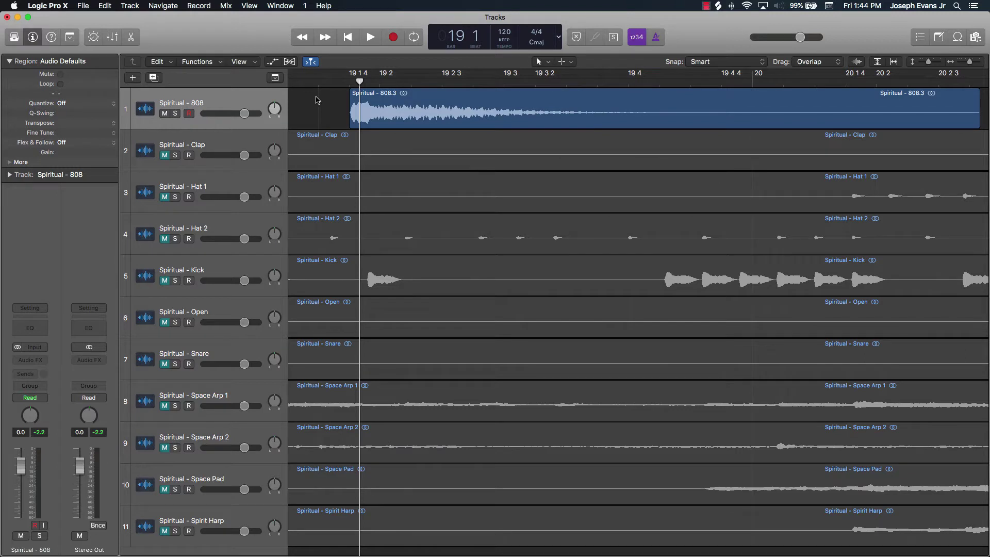
{"action": "key", "text": "t"}
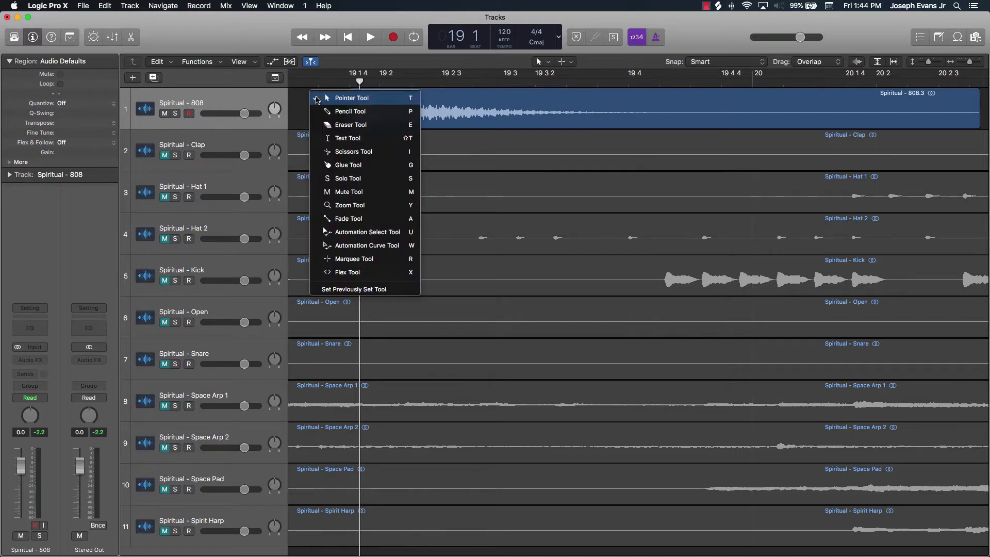
{"action": "left_click", "coordinate": [385, 223]}
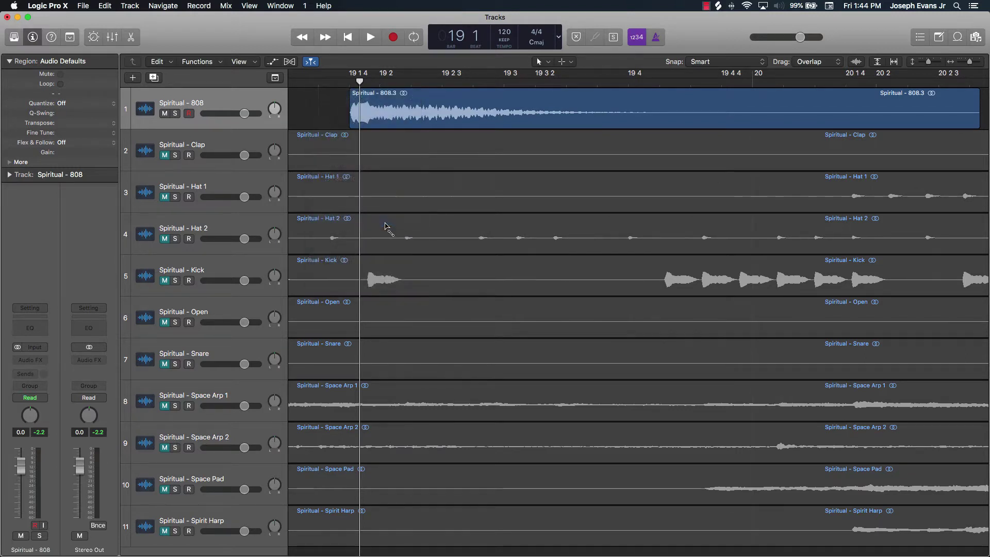
- Add a short fade-in at the start of the 808 slice and shape its curve
{"action": "left_click", "coordinate": [351, 102]}
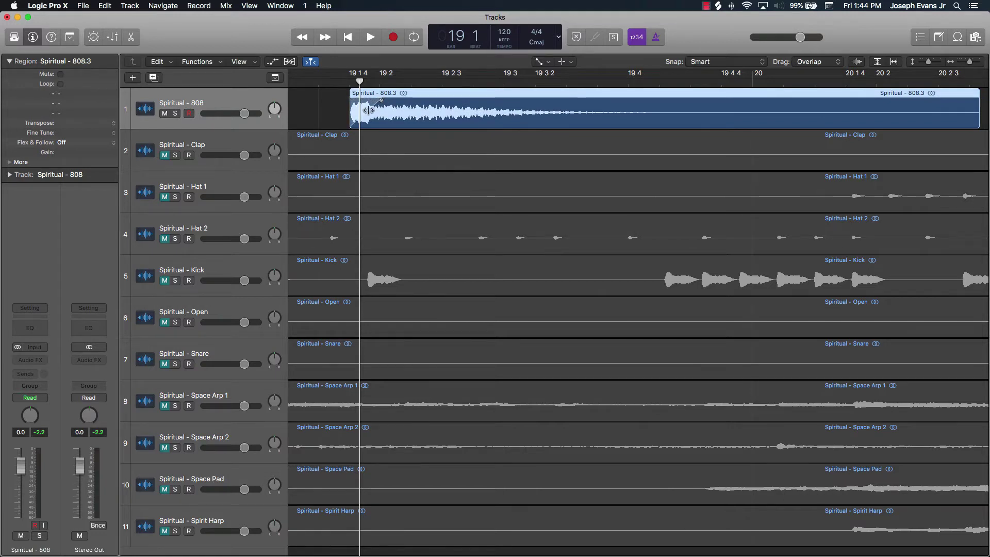
{"action": "left_click_drag", "start_coordinate": [368, 109], "coordinate": [284, 15]}
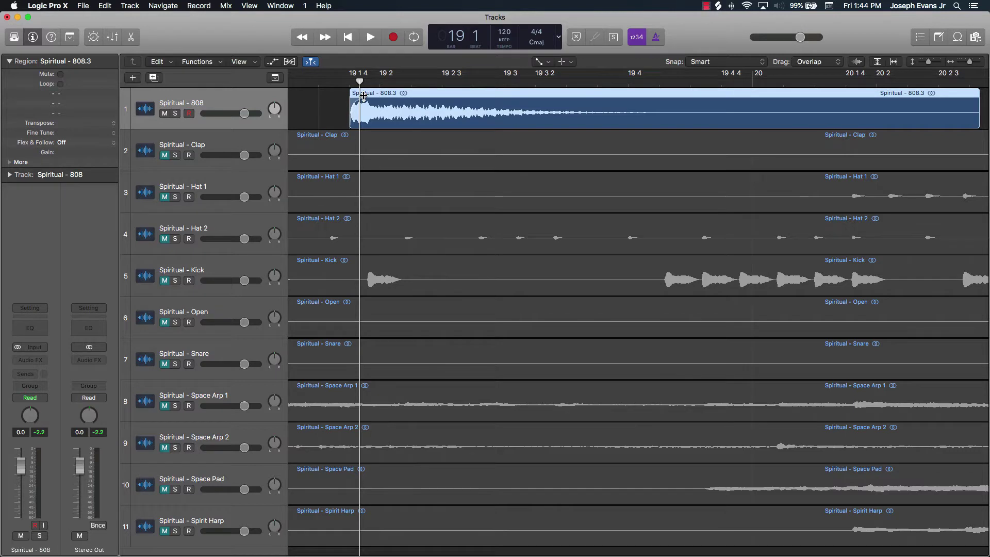
{"action": "left_click_drag", "start_coordinate": [360, 81], "coordinate": [416, 82]}
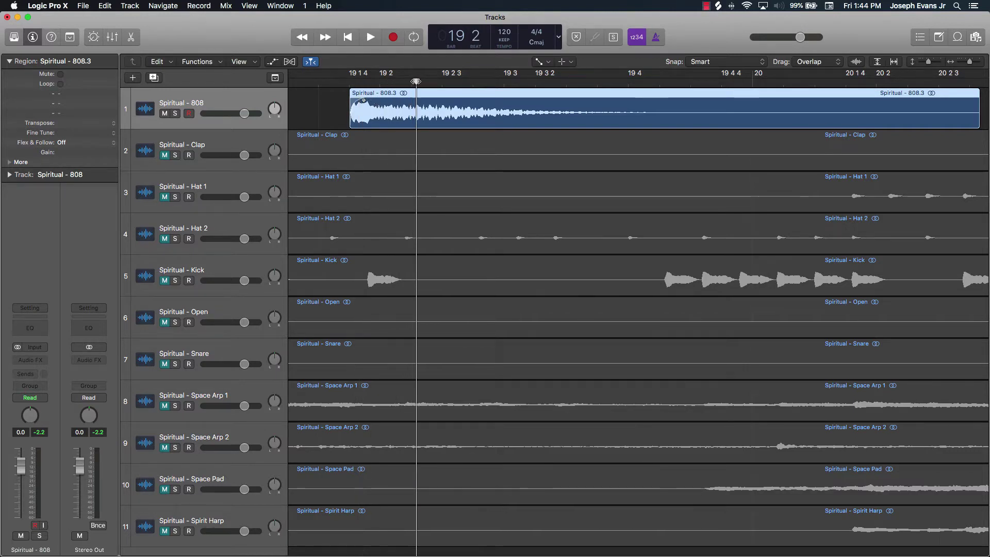
{"action": "left_click_drag", "start_coordinate": [363, 98], "coordinate": [371, 98]}
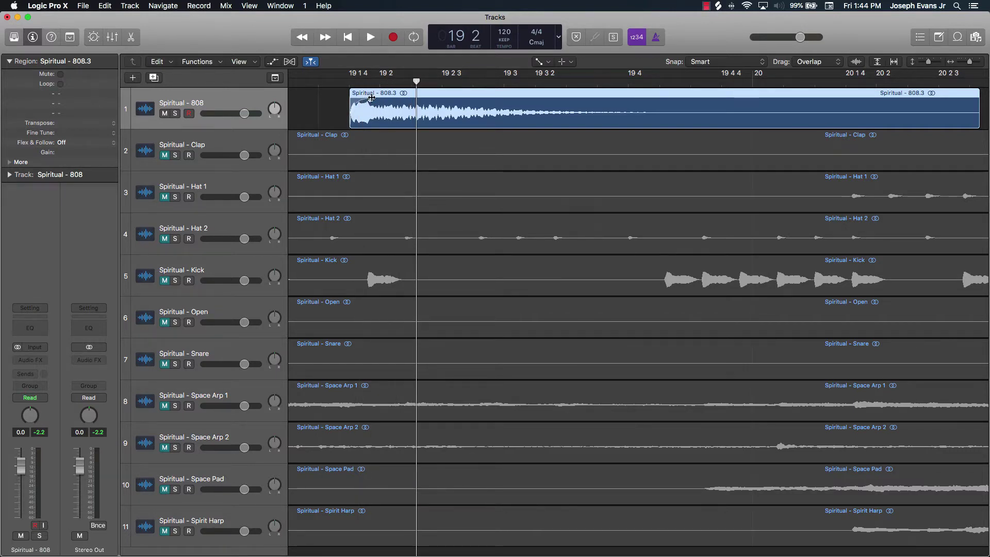
- Audition the 808 slice with its fade-in from just before its start
{"action": "left_click", "coordinate": [318, 82]}
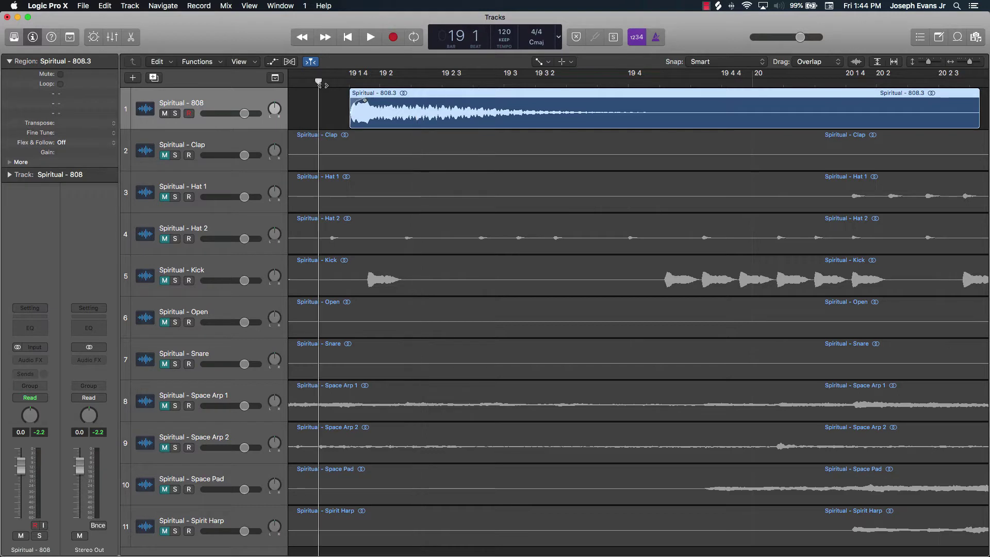
{"action": "key", "text": "space"}
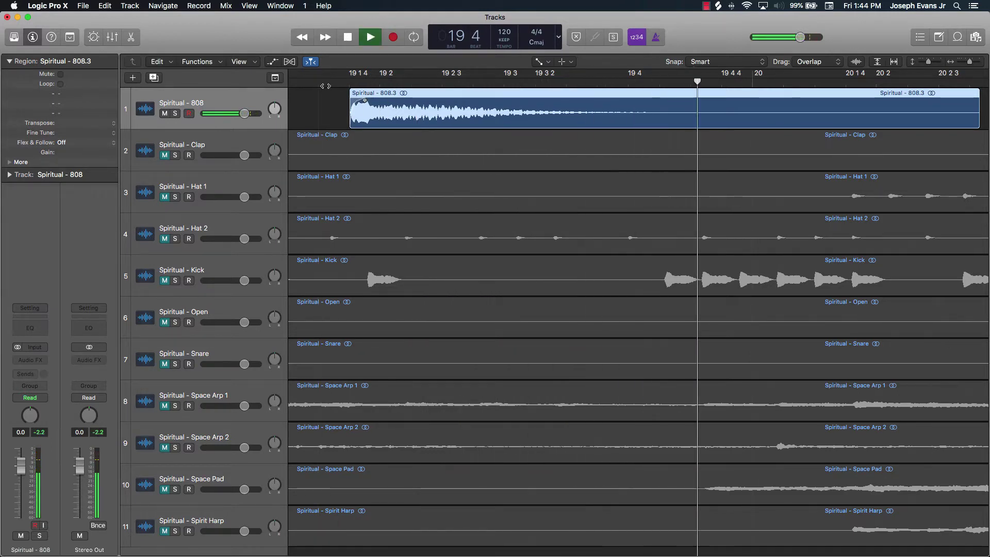
{"action": "key", "text": "space"}
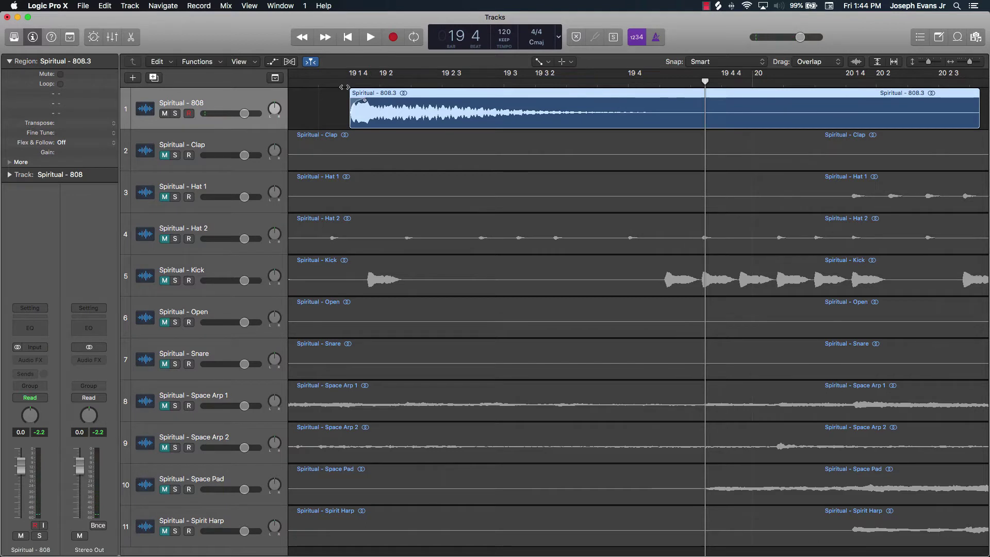
- Split the 808 slice at bar 19, beat 4, where its tail dies out, and delete the silent remainder
{"action": "left_click_drag", "start_coordinate": [345, 87], "coordinate": [653, 101]}
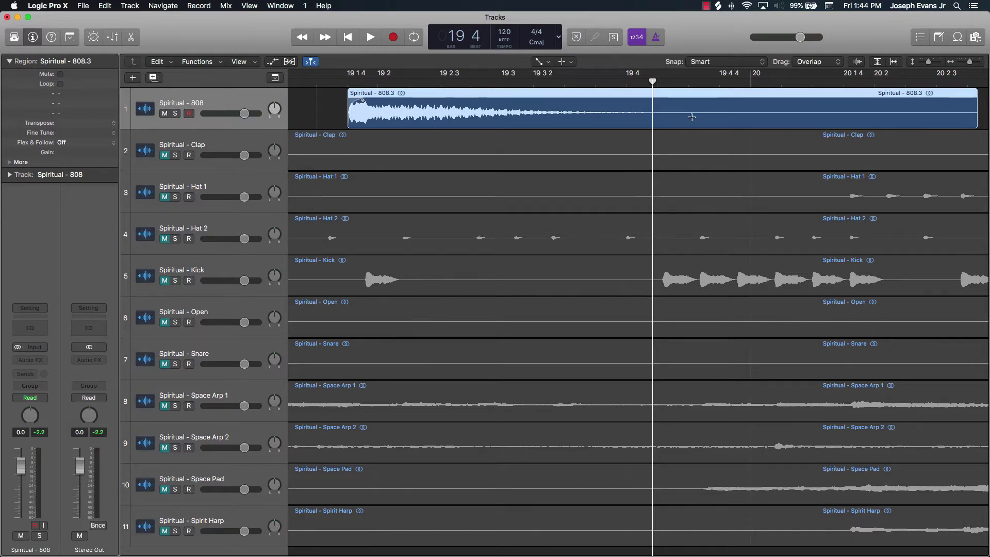
{"action": "key", "text": "super+t"}
{"action": "key", "text": "Delete"}
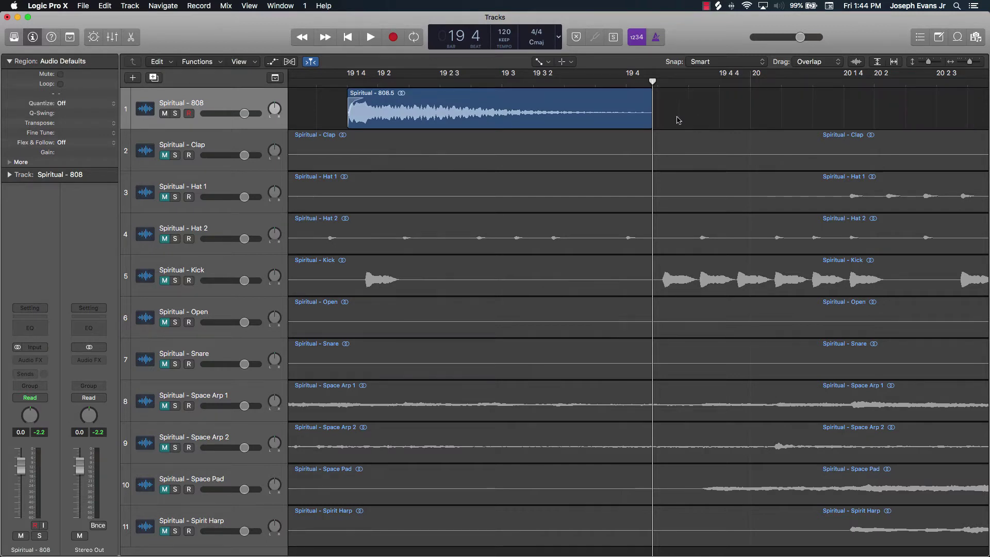
- Add a curved fade-out at the end of the shortened 808 note and audition the result
{"action": "left_click_drag", "start_coordinate": [651, 98], "coordinate": [610, 100]}
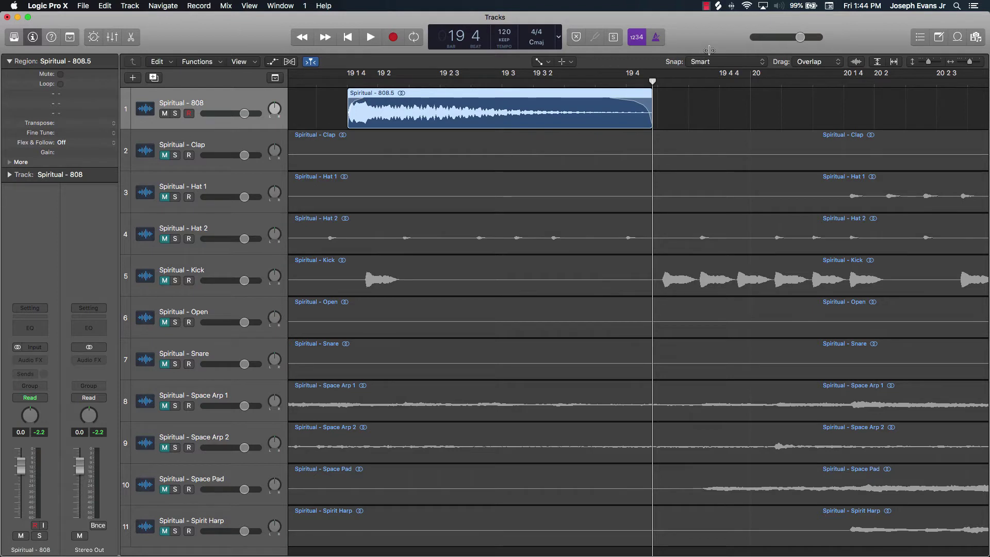
{"action": "left_click", "coordinate": [330, 84]}
{"action": "key", "text": "space"}
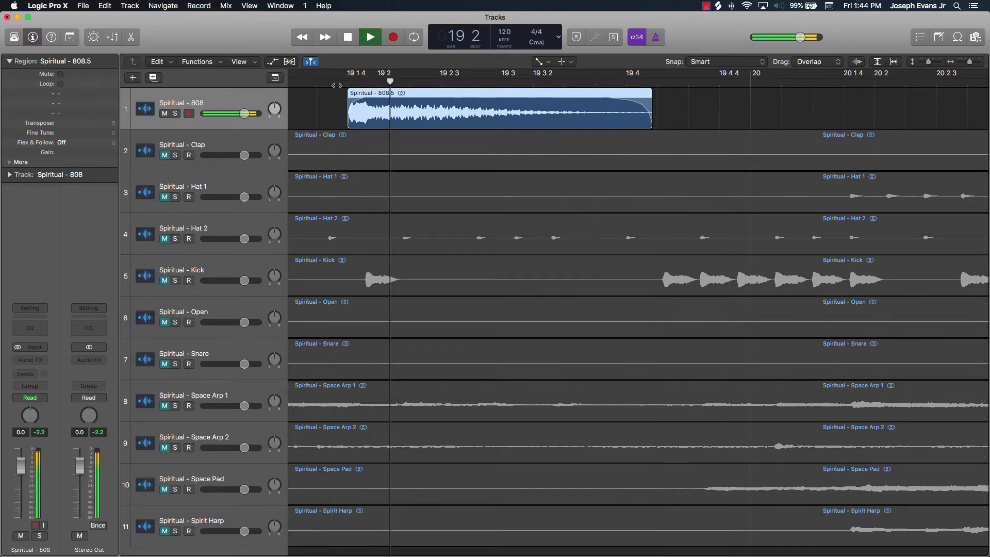
{"action": "key", "text": "space"}
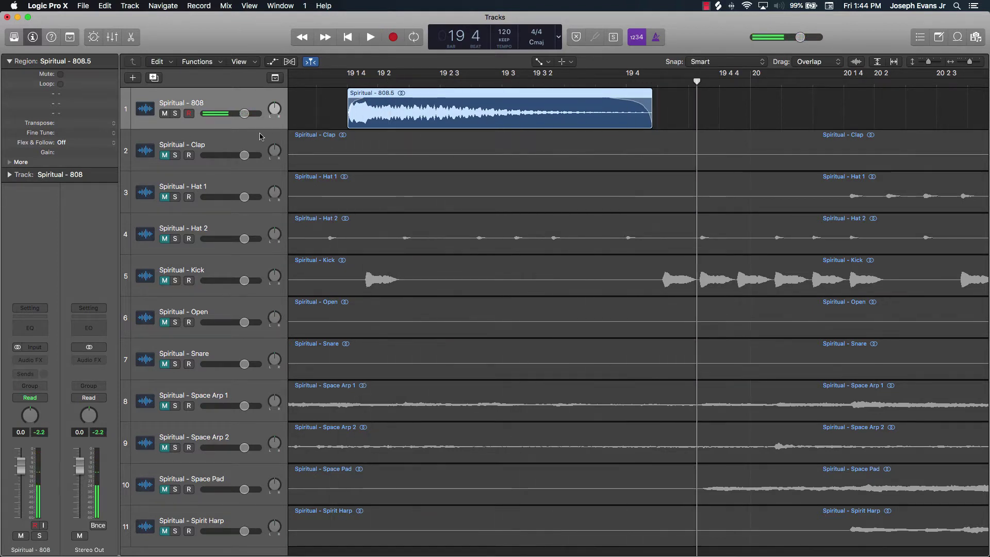
- Move the trimmed 808 note to the project start at bar 1
{"action": "scroll", "coordinate": [356, 130], "scroll_direction": "left", "scroll_amount": 5}
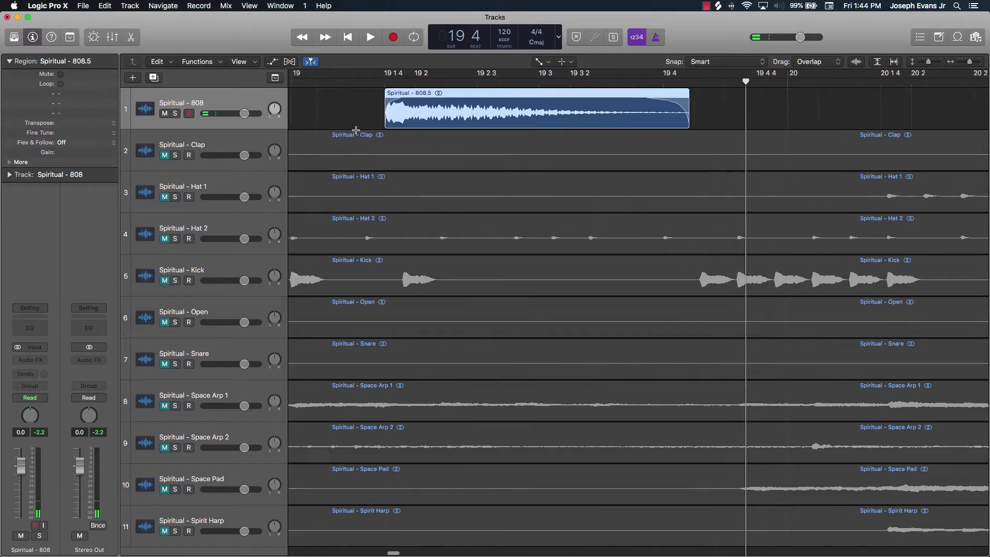
{"action": "scroll", "coordinate": [356, 130], "scroll_direction": "left", "scroll_amount": 1}
{"action": "key", "text": "super+Left"}
{"action": "key", "text": "super+Left"}
{"action": "key", "text": "super+Left"}
{"action": "key", "text": "super+Left"}
{"action": "key", "text": "super+Left"}
{"action": "key", "text": "super+Left"}
{"action": "key", "text": "super+Left"}
{"action": "key", "text": "super+Left"}
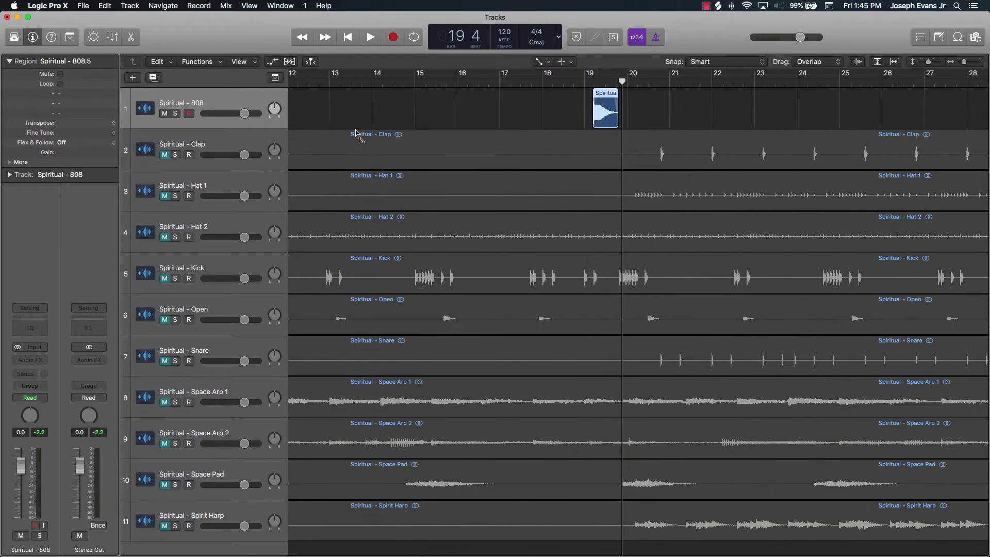
{"action": "key", "text": "super+Up"}
{"action": "key", "text": "super+Up"}
{"action": "key", "text": "super+Up"}
{"action": "key", "text": "super+Up"}
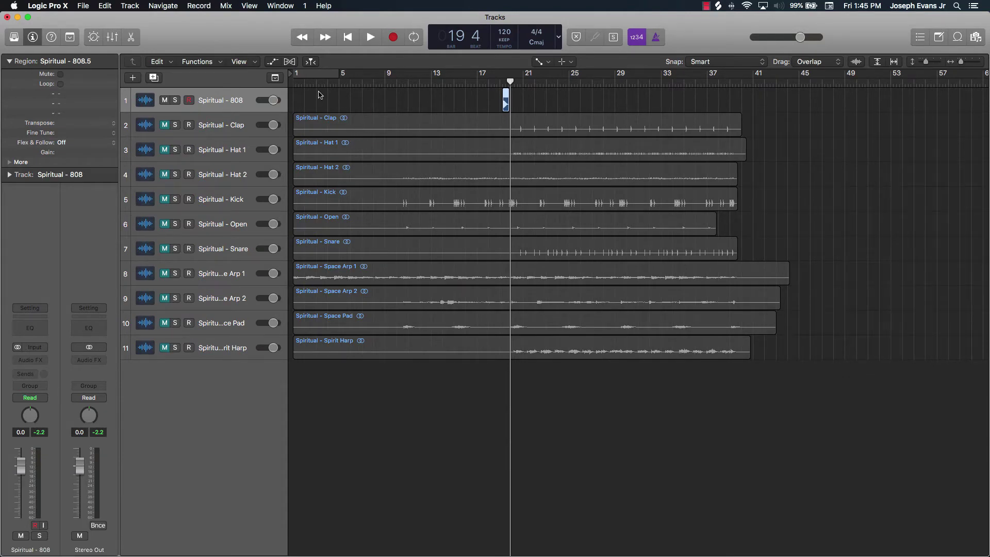
{"action": "key", "text": "Return"}
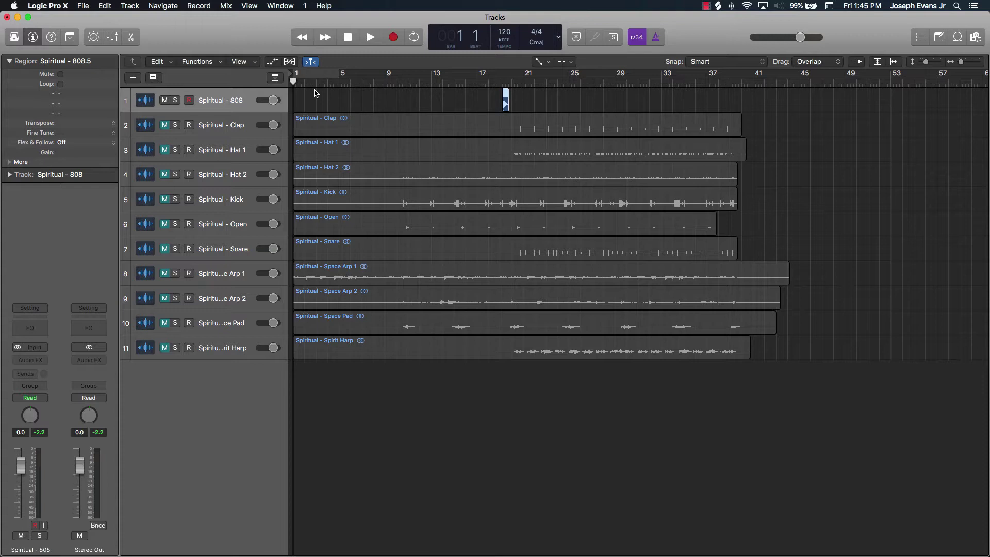
{"action": "key", "text": "semicolon"}
- Try moving the 808 note to the playhead at bar 9, return it to bar 1 and deselect it
{"action": "left_click", "coordinate": [386, 81]}
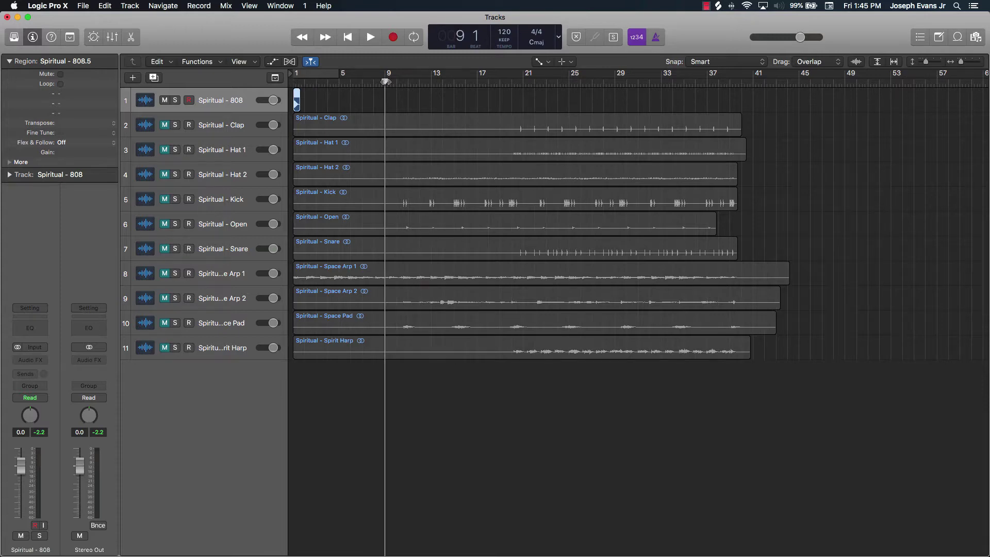
{"action": "key", "text": "semicolon"}
{"action": "key", "text": "Return"}
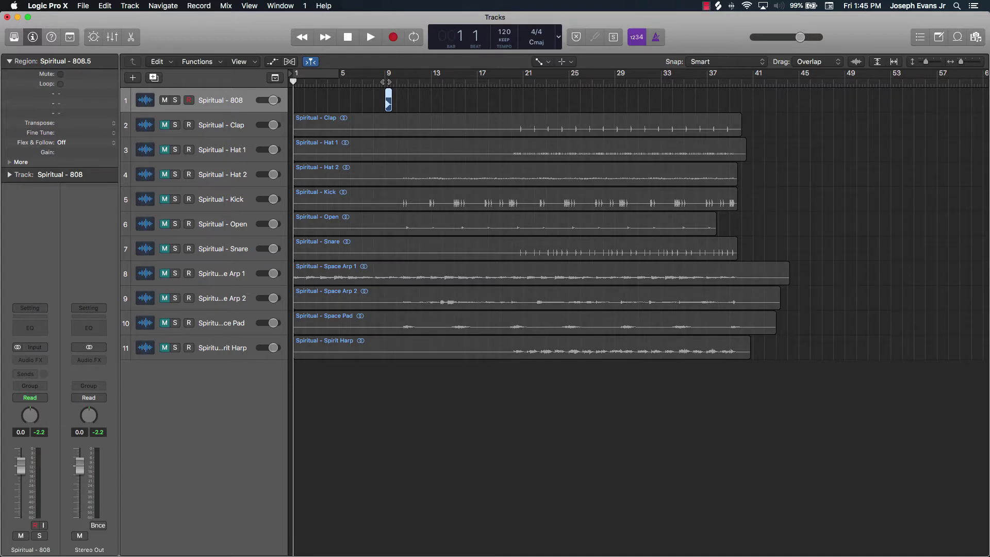
{"action": "left_click_drag", "start_coordinate": [388, 101], "coordinate": [296, 101]}
{"action": "left_click", "coordinate": [318, 106]}
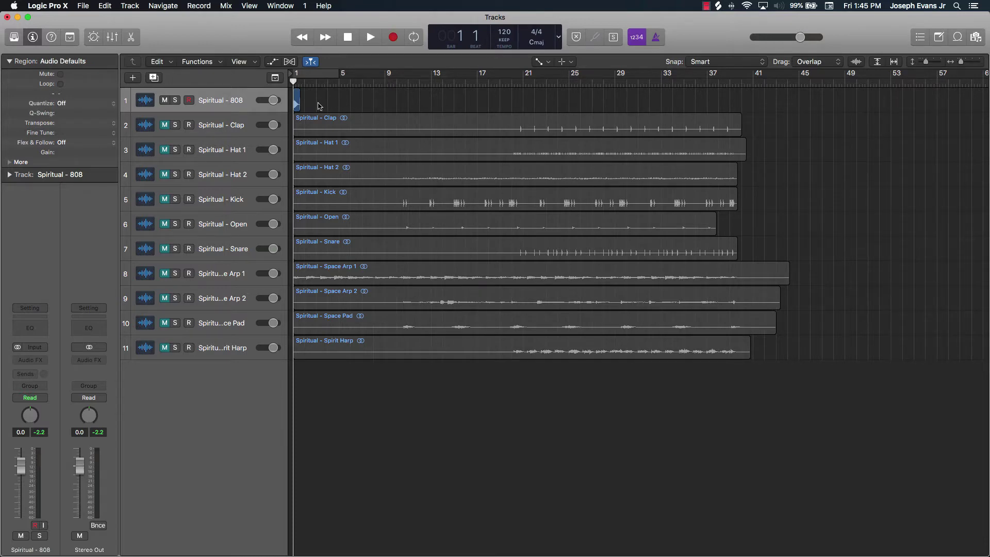
- Mute the Spiritual - 808 track, unmute Spiritual - Clap and select the Clap track
{"action": "left_click", "coordinate": [164, 100]}
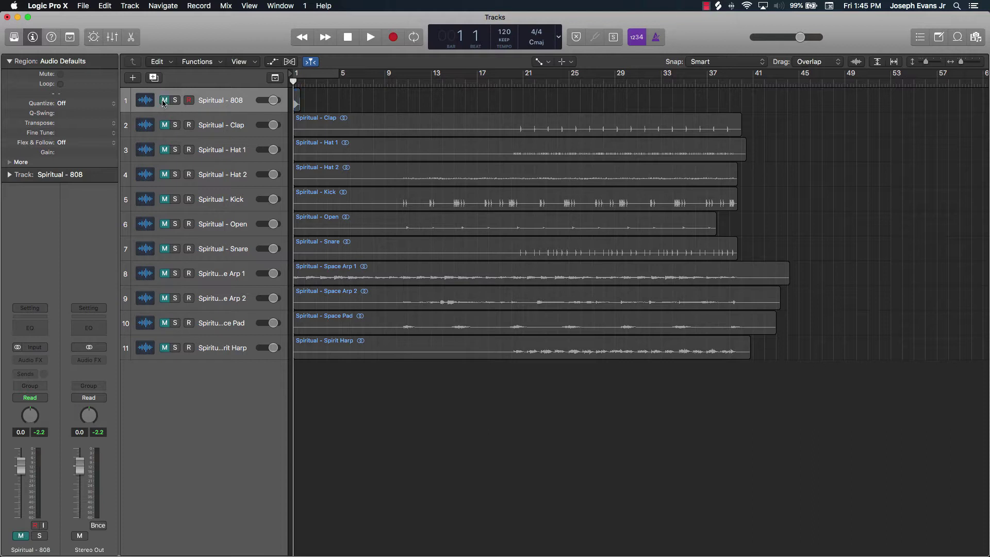
{"action": "left_click", "coordinate": [165, 127]}
{"action": "left_click", "coordinate": [229, 129]}
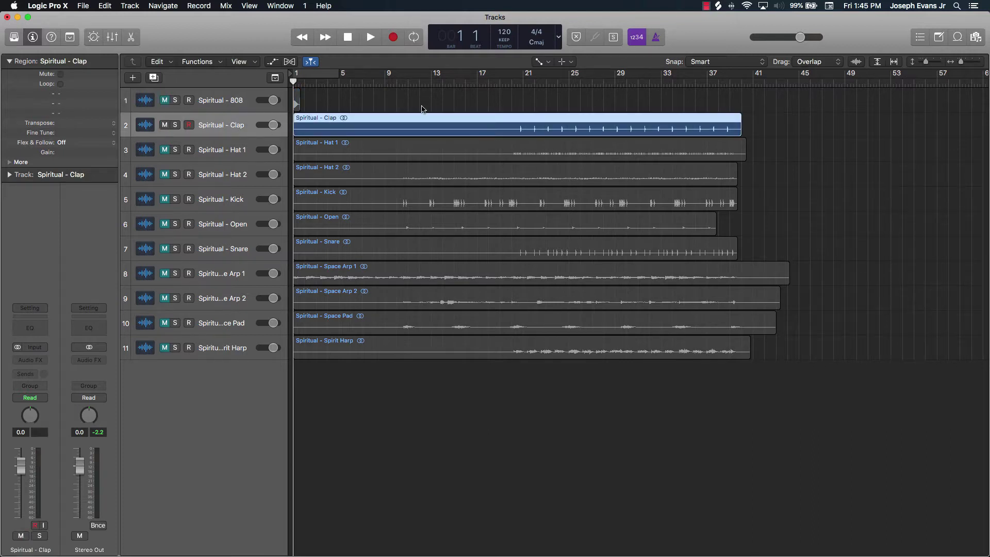
- Audition the first clap from bar 20, beat 4, and split the Clap region after its tail at bar 21, beat 3
{"action": "left_click", "coordinate": [519, 83]}
{"action": "mouse_move", "coordinate": [518, 82]}
{"action": "left_mouse_down"}
{"action": "mouse_move", "coordinate": [753, 83]}
{"action": "mouse_move", "coordinate": [510, 82]}
{"action": "mouse_move", "coordinate": [521, 101]}
{"action": "left_mouse_up"}
{"action": "scroll", "coordinate": [521, 101], "scroll_direction": "up", "scroll_amount": 15}
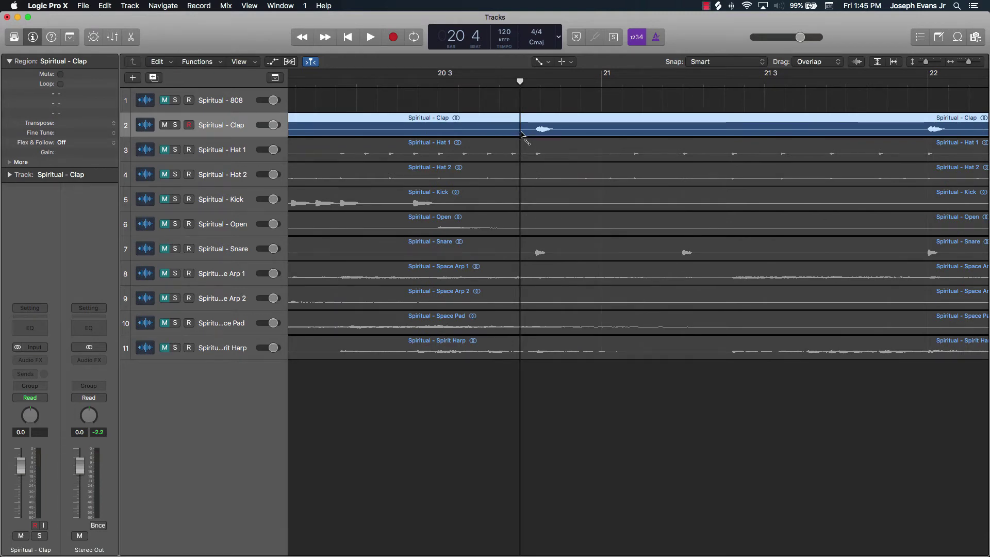
{"action": "key", "text": "space"}
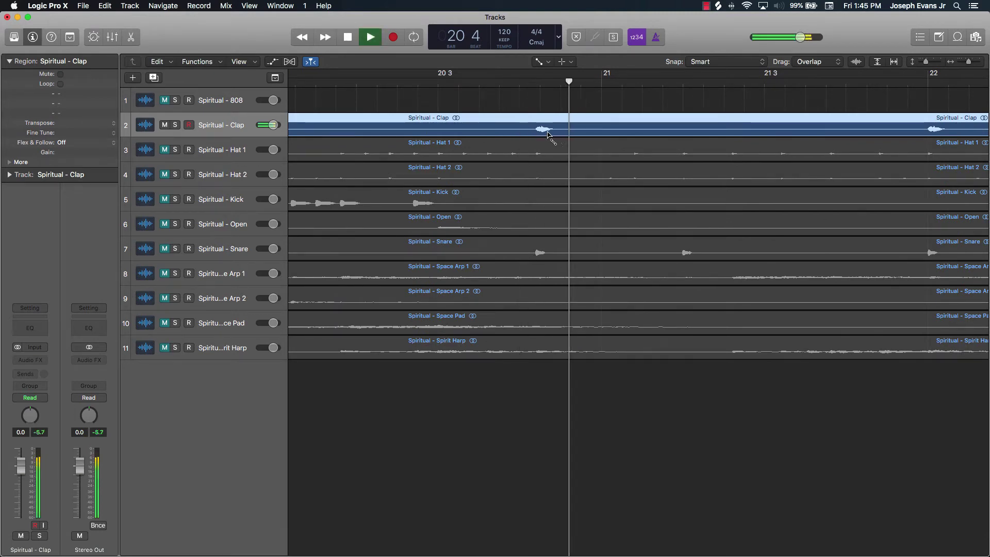
{"action": "key", "text": "space"}
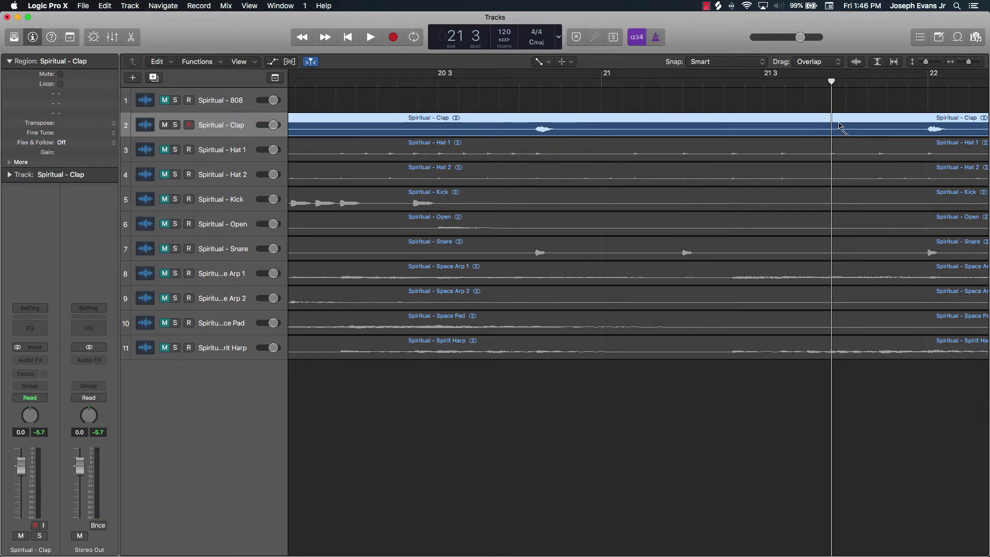
{"action": "key", "text": "super+t"}
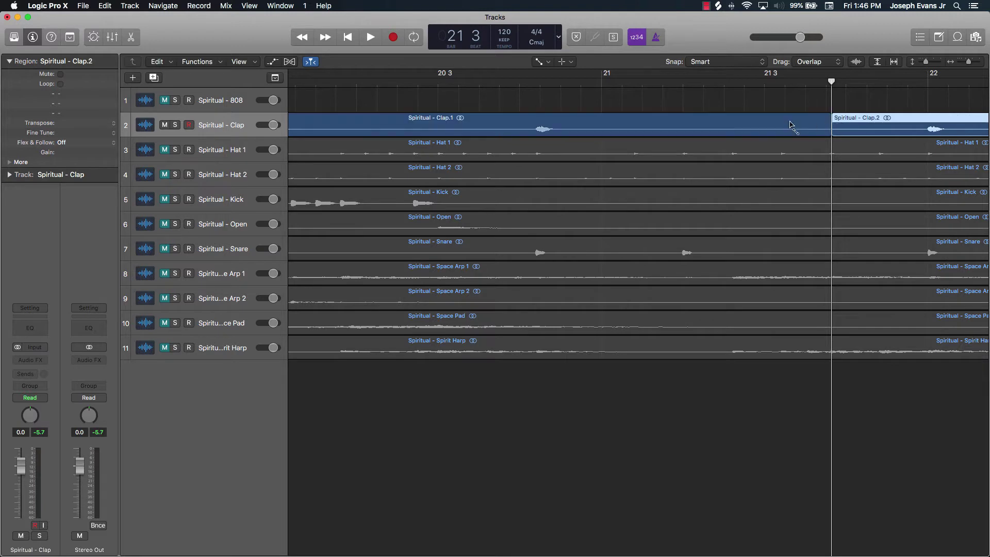
- Split the Clap region immediately before the first clap's attack, just after bar 20, beat 4
{"action": "right_click", "coordinate": [527, 84]}
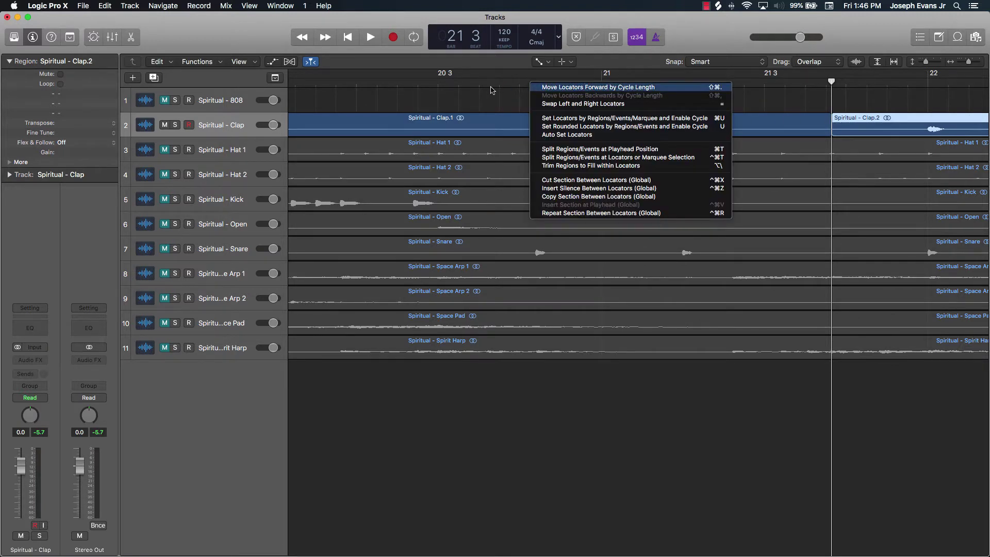
{"action": "key", "text": "Escape"}
{"action": "left_click", "coordinate": [532, 84]}
{"action": "left_click_drag", "start_coordinate": [531, 83], "coordinate": [531, 86]}
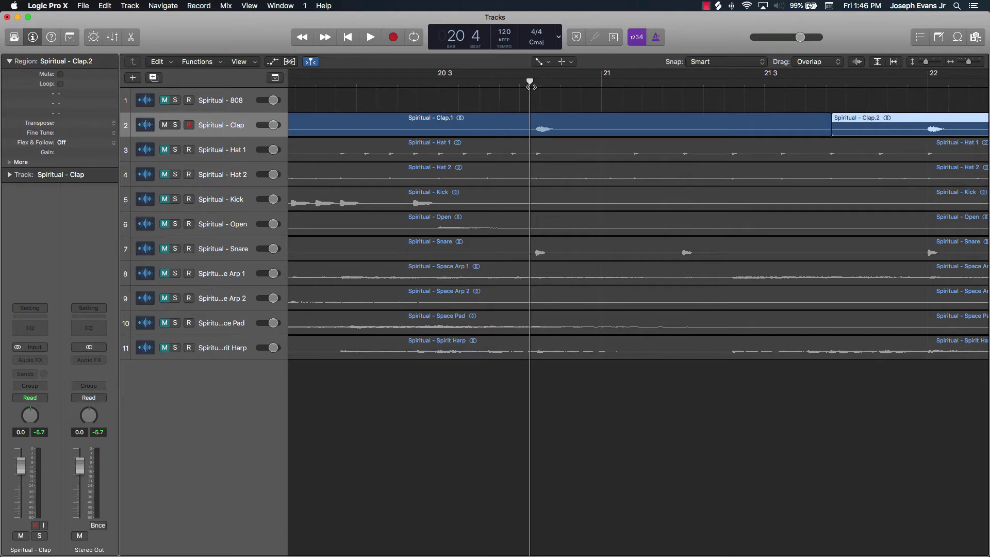
{"action": "left_click", "coordinate": [545, 109], "text": "ctrl+alt"}
{"action": "scroll", "coordinate": [543, 110], "scroll_direction": "up", "scroll_amount": 3}
{"action": "scroll", "coordinate": [541, 109], "scroll_direction": "left", "scroll_amount": 10}
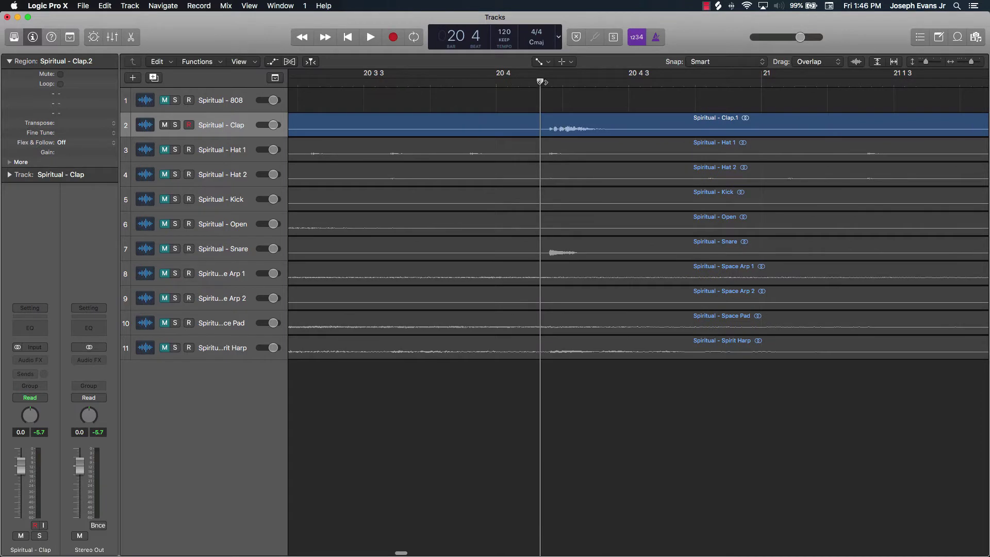
{"action": "left_click_drag", "start_coordinate": [540, 81], "coordinate": [547, 81]}
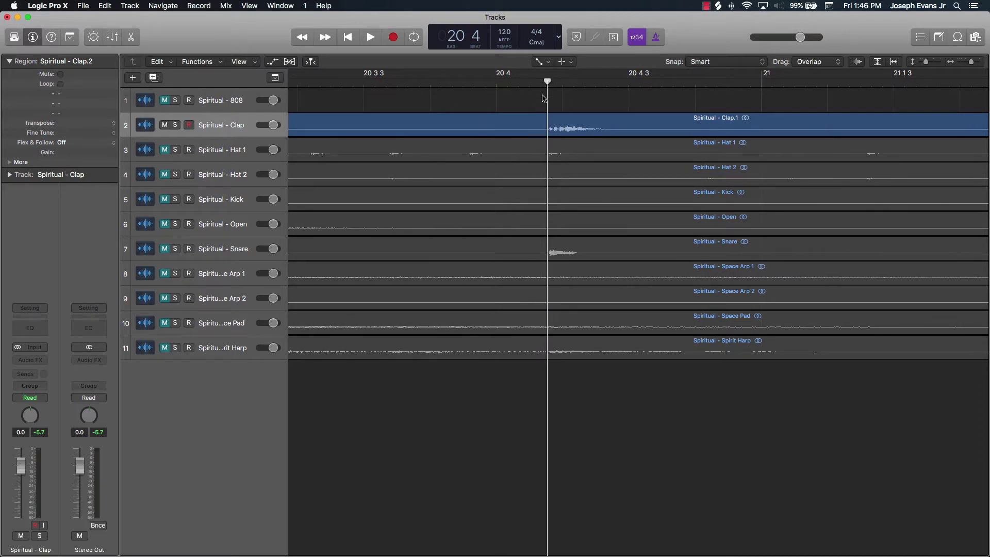
{"action": "key", "text": "super+t"}
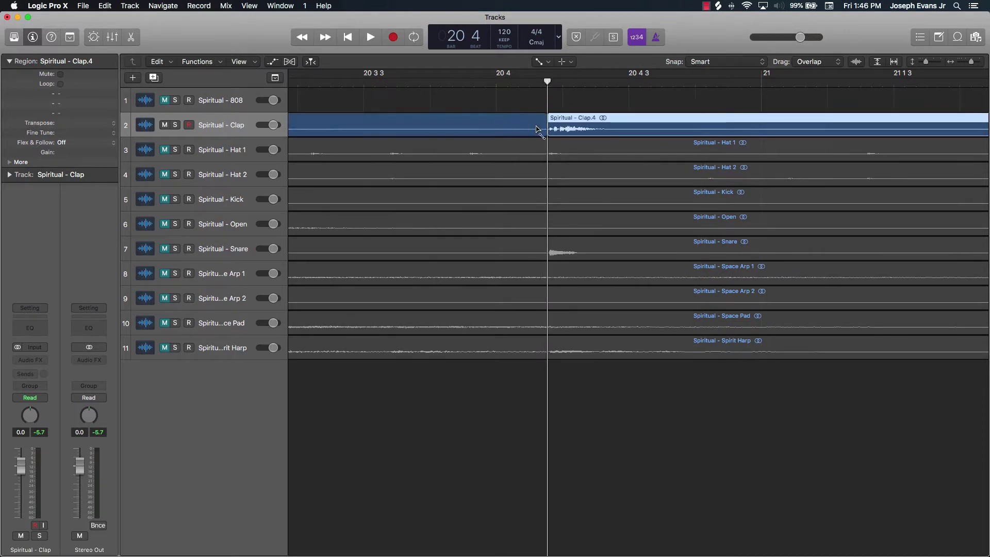
- Inspect the split Clap regions around bar 21 with taller track rows
{"action": "left_click", "coordinate": [536, 129]}
{"action": "key", "text": "z"}
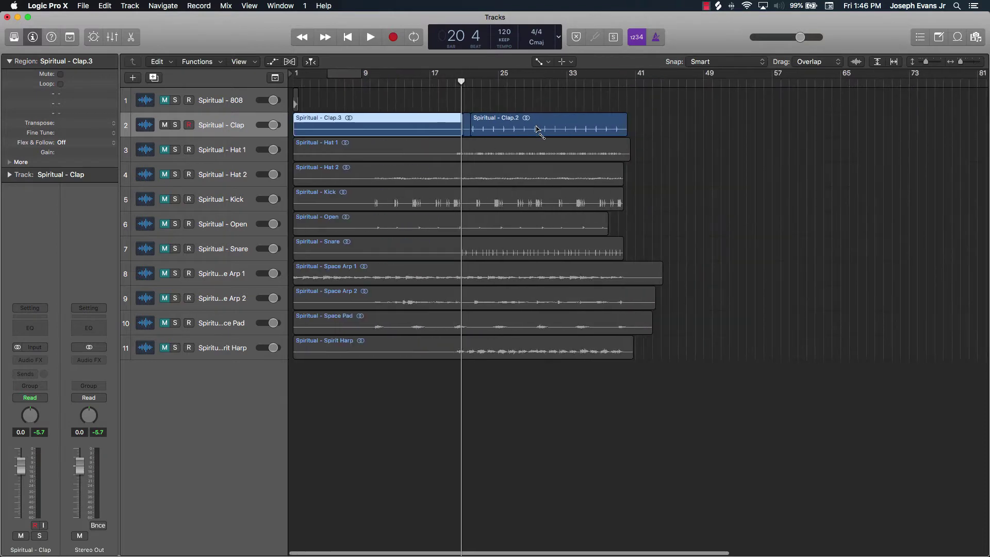
{"action": "scroll", "coordinate": [536, 129], "scroll_direction": "up", "scroll_amount": 6}
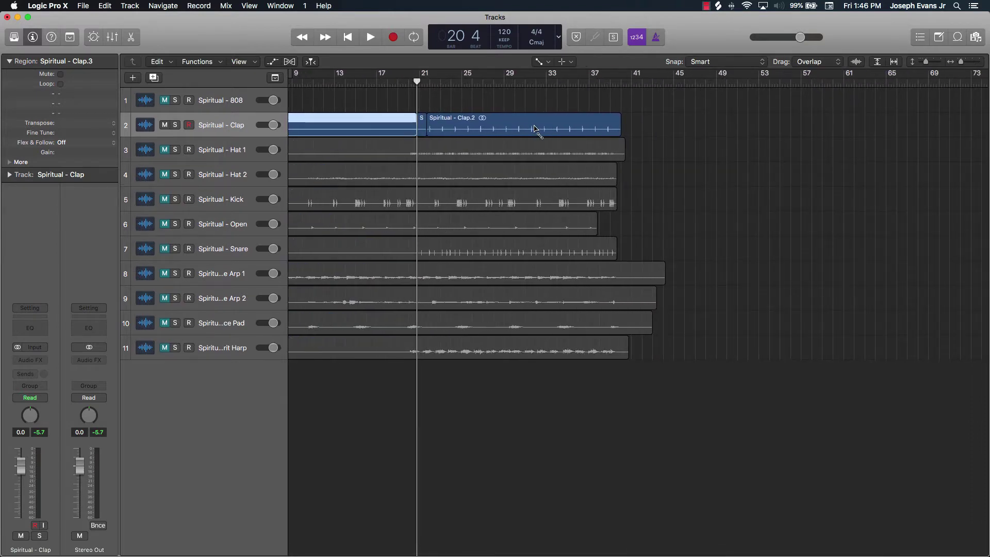
{"action": "scroll", "coordinate": [537, 129], "scroll_direction": "up", "scroll_amount": 2}
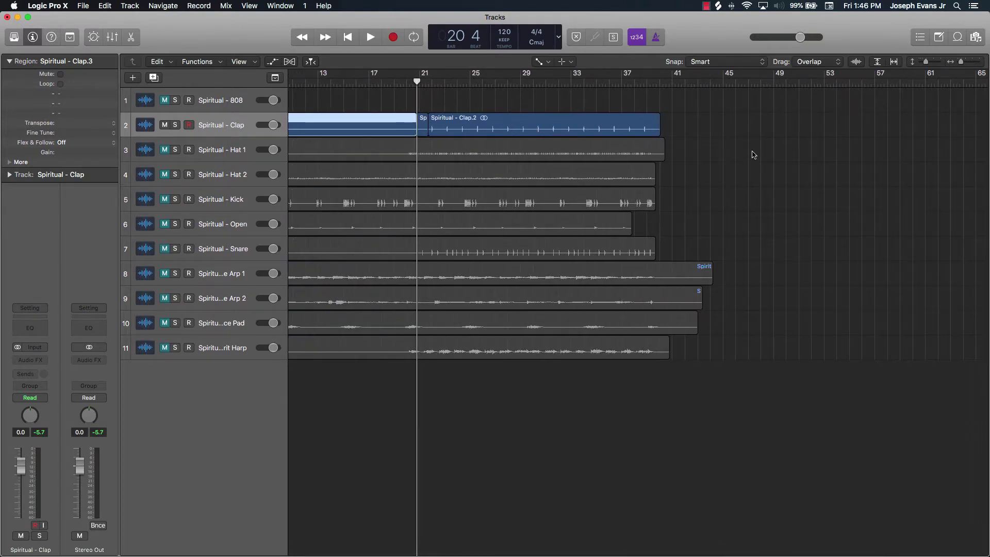
{"action": "left_click", "coordinate": [736, 142]}
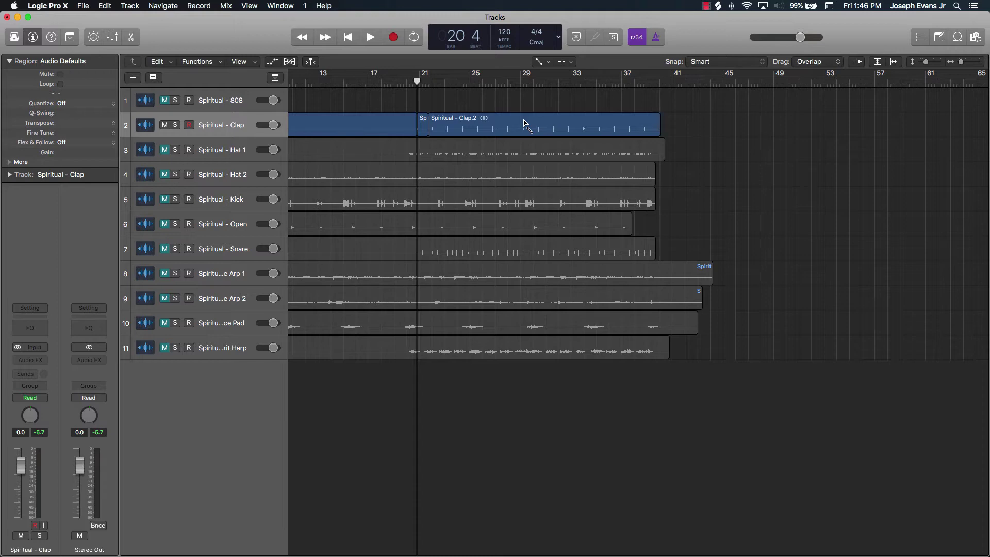
{"action": "scroll", "coordinate": [515, 129], "scroll_direction": "up", "scroll_amount": 5}
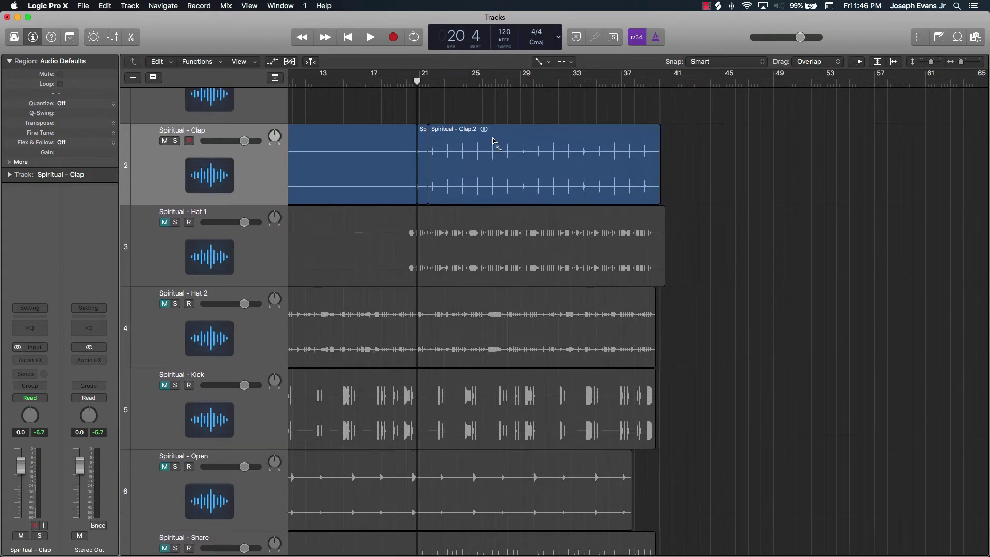
{"action": "scroll", "coordinate": [492, 139], "scroll_direction": "up", "scroll_amount": 4}
{"action": "scroll", "coordinate": [492, 139], "scroll_direction": "down", "scroll_amount": 7}
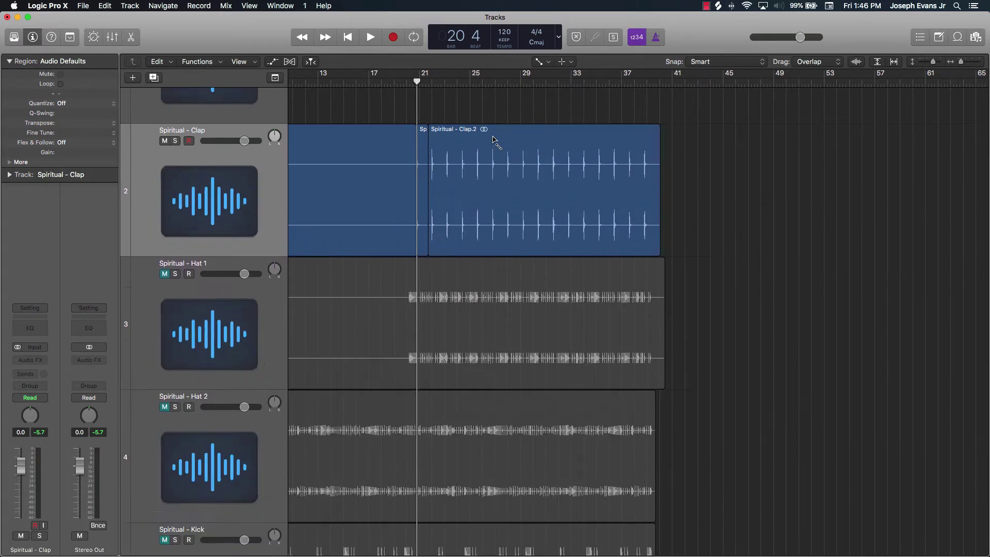
{"action": "scroll", "coordinate": [493, 140], "scroll_direction": "down", "scroll_amount": 2}
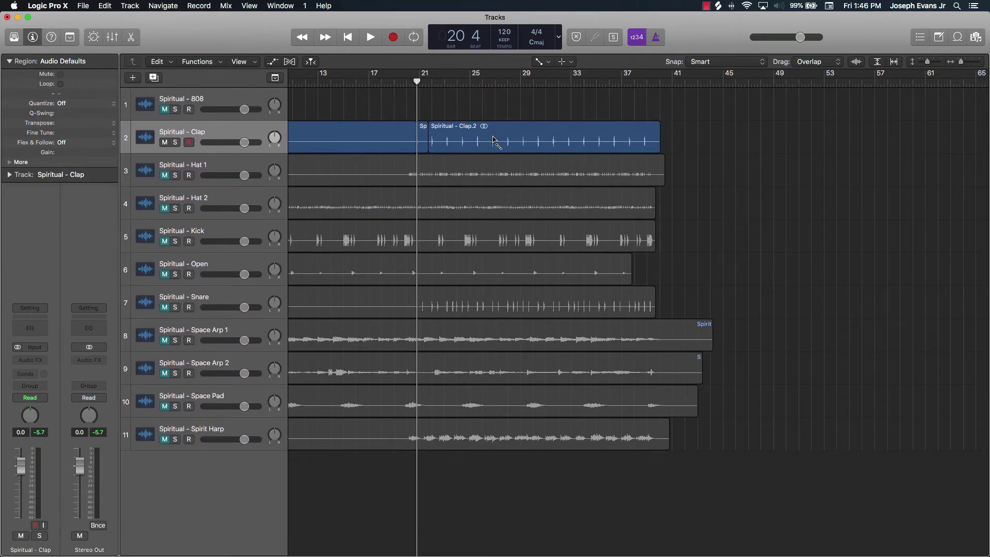
{"action": "scroll", "coordinate": [493, 139], "scroll_direction": "up", "scroll_amount": 2}
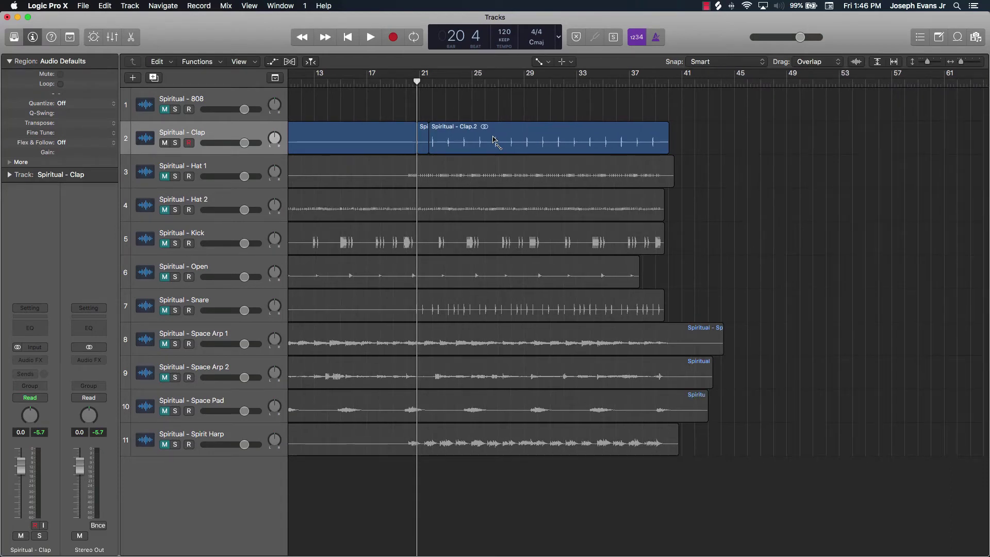
{"action": "scroll", "coordinate": [493, 140], "scroll_direction": "down", "scroll_amount": 5}
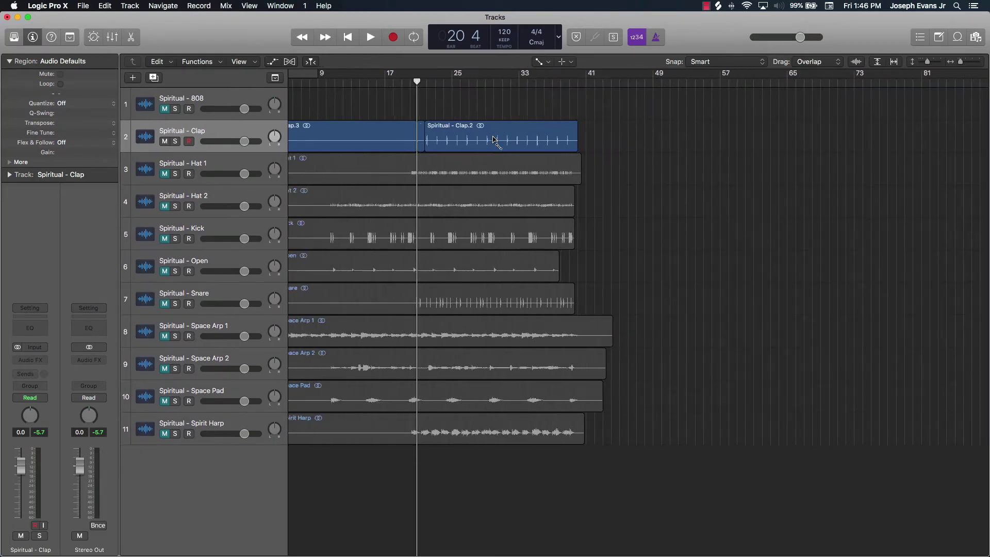
{"action": "scroll", "coordinate": [492, 140], "scroll_direction": "up", "scroll_amount": 1}
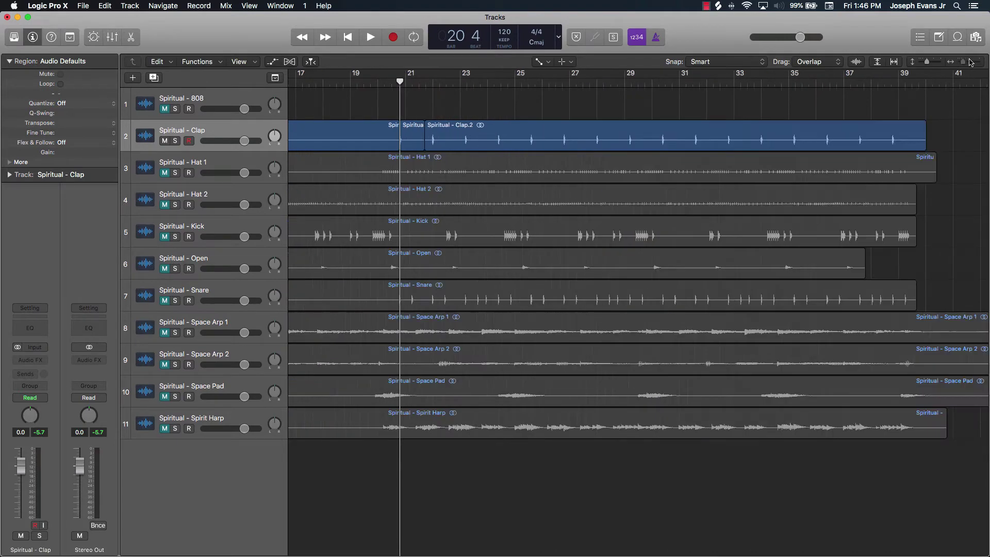
- Delete the Clap regions before and after the single-clap slice at bar 20, beat 4
{"action": "left_click_drag", "start_coordinate": [960, 61], "coordinate": [975, 61]}
{"action": "left_click", "coordinate": [634, 135]}
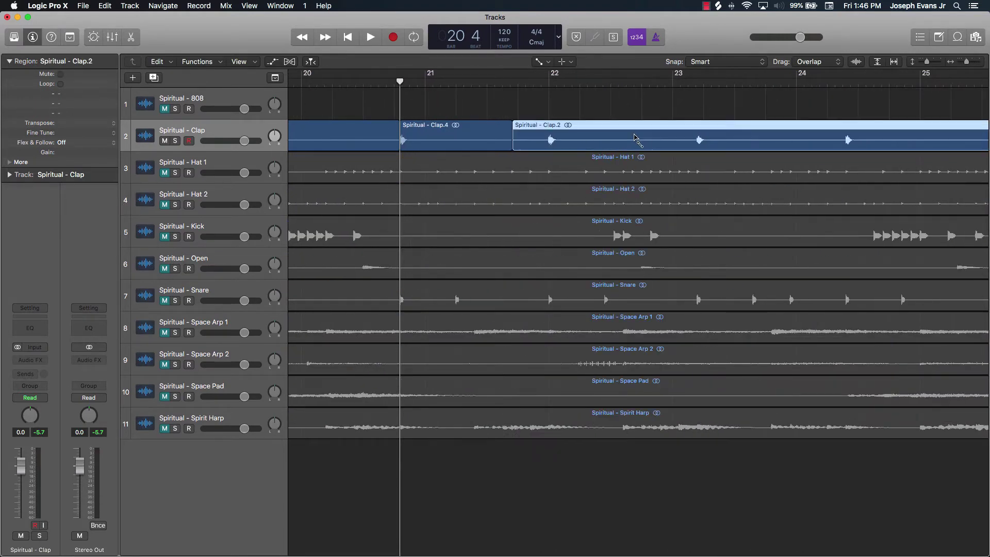
{"action": "key", "text": "Delete"}
{"action": "left_click", "coordinate": [354, 136]}
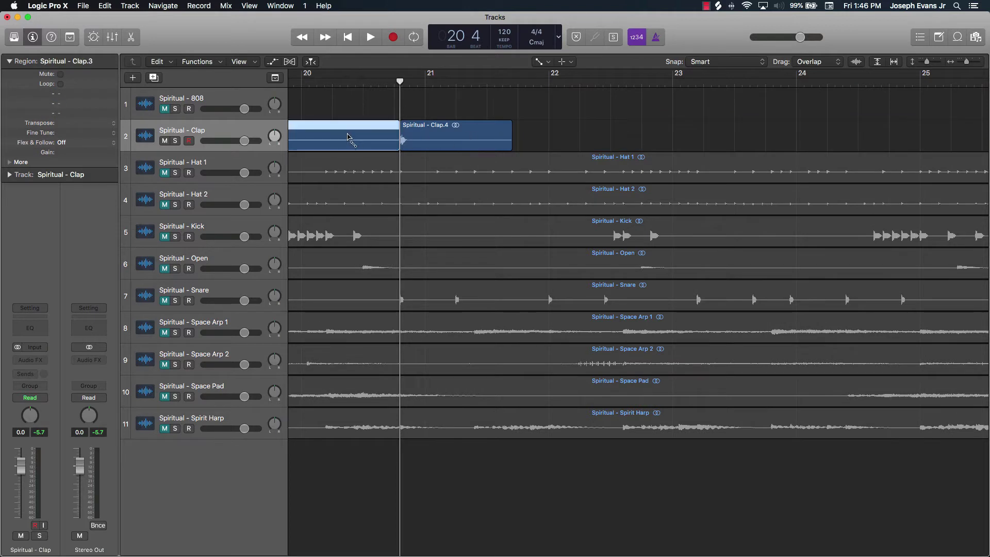
{"action": "key", "text": "Delete"}
- Audition the isolated clap slice from just before its start
{"action": "left_click", "coordinate": [447, 143]}
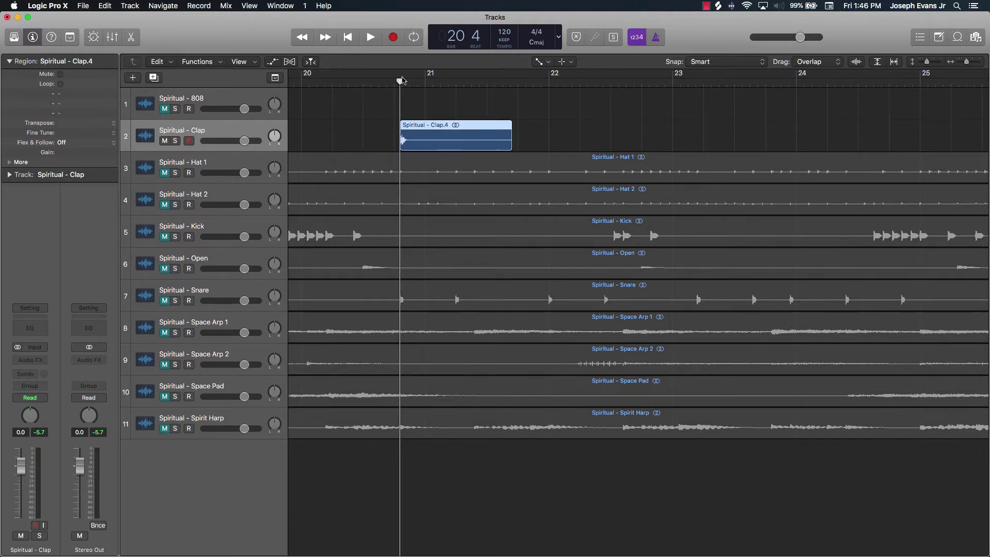
{"action": "left_click_drag", "start_coordinate": [401, 81], "coordinate": [394, 81]}
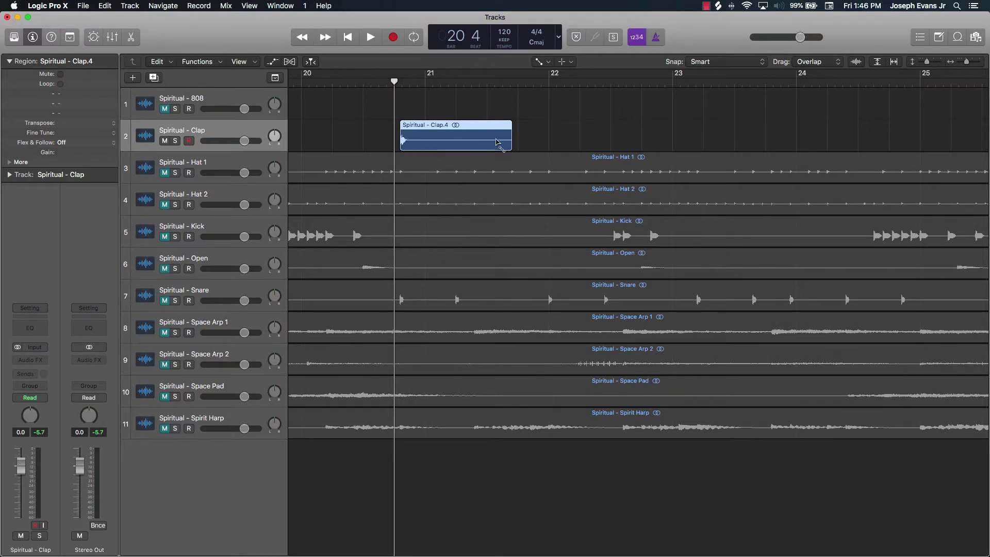
{"action": "key", "text": "space"}
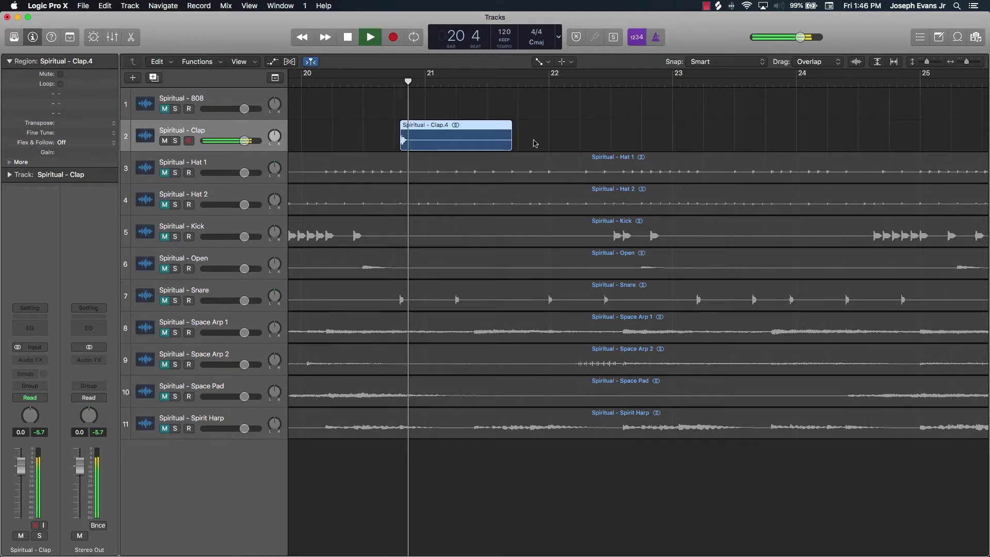
{"action": "key", "text": "space"}
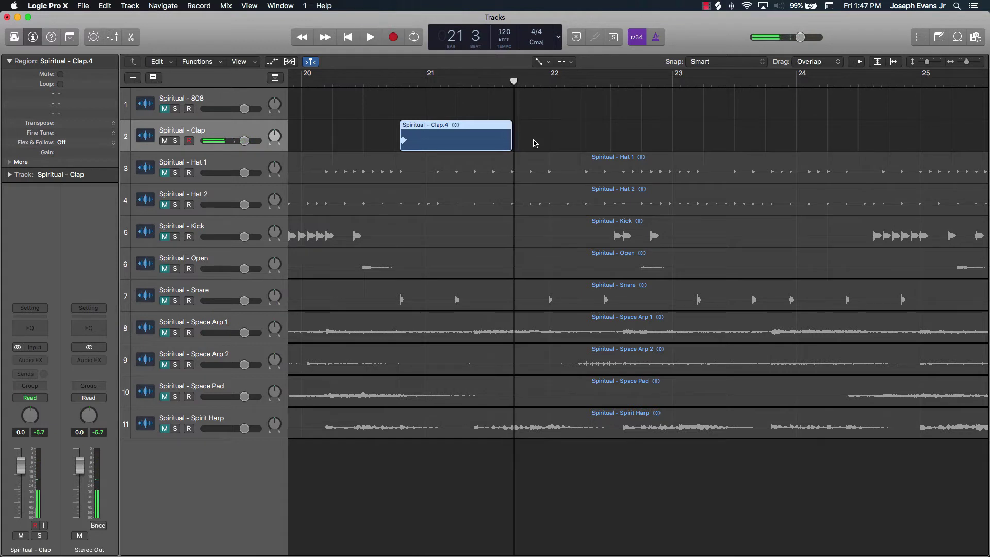
- Add a curved fade-out over the second half of the clap slice and a very short fade-in at its start
{"action": "mouse_move", "coordinate": [511, 128]}
{"action": "left_mouse_down"}
{"action": "mouse_move", "coordinate": [457, 130]}
{"action": "mouse_move", "coordinate": [498, 130]}
{"action": "left_mouse_up"}
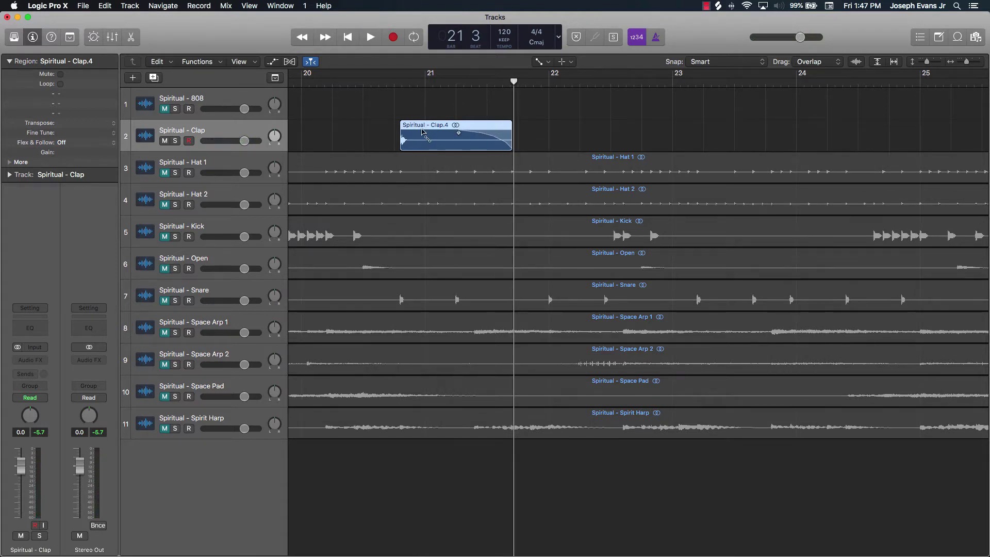
{"action": "left_click_drag", "start_coordinate": [402, 126], "coordinate": [407, 127]}
{"action": "left_click", "coordinate": [402, 79]}
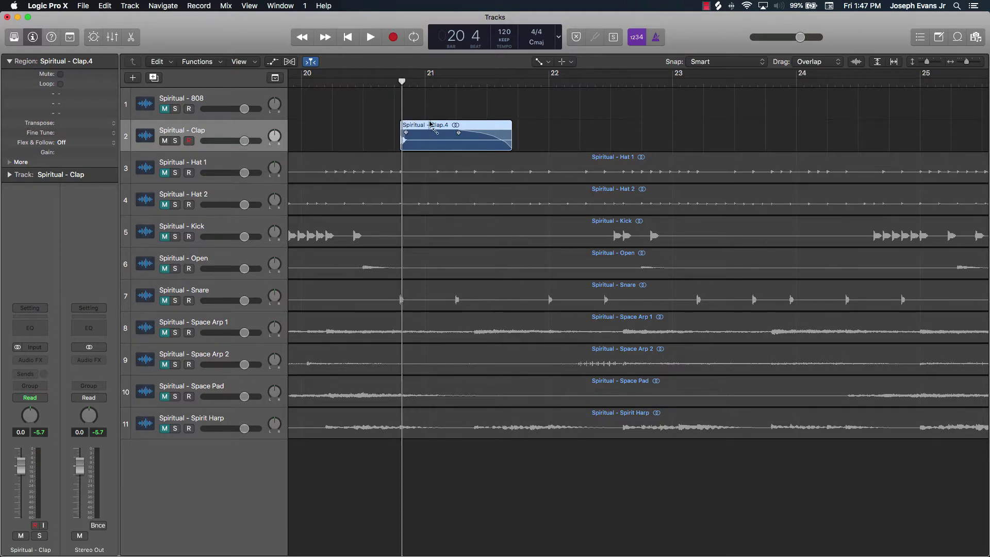
{"action": "key", "text": "super+Right"}
{"action": "key", "text": "super+Right"}
{"action": "key", "text": "super+Right"}
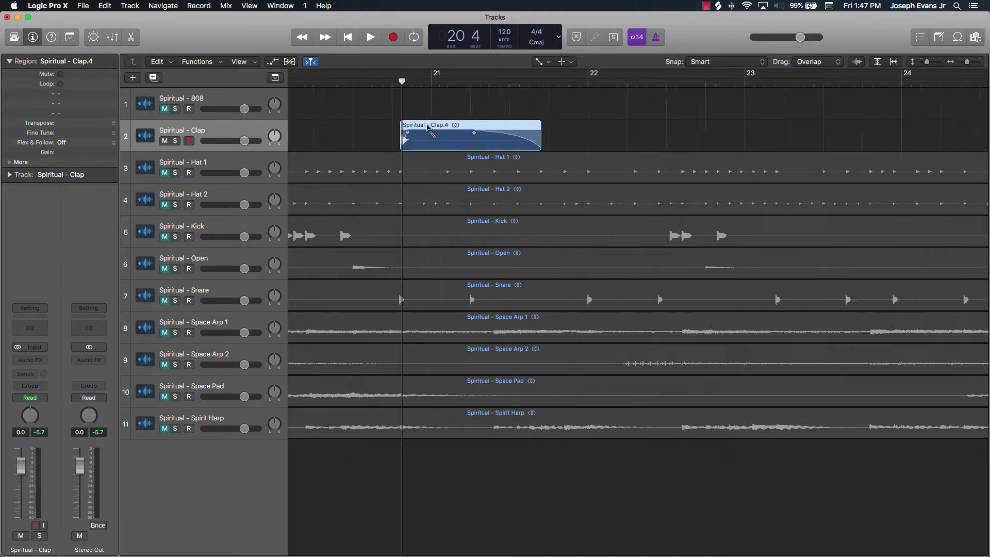
{"action": "key", "text": "super+Right"}
{"action": "key", "text": "super+Right"}
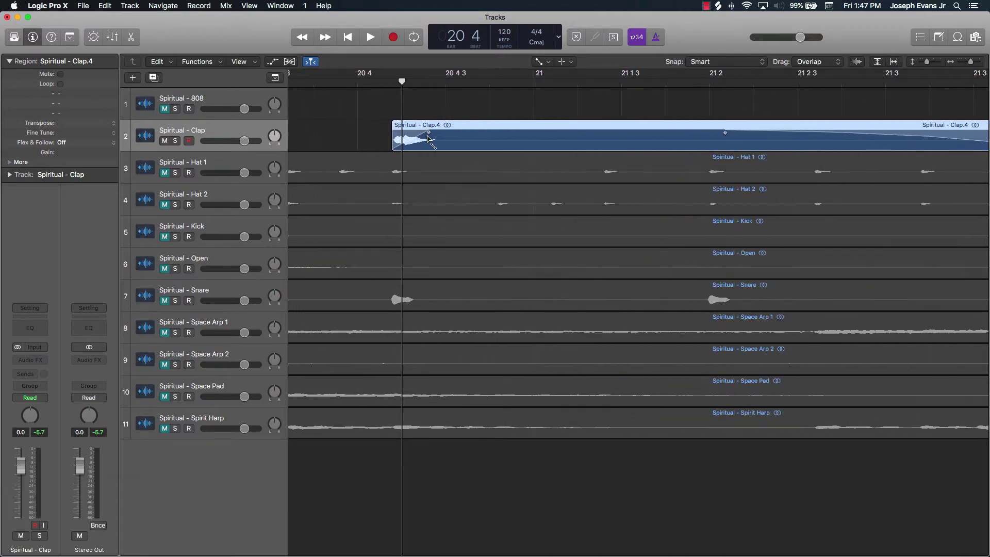
{"action": "left_click_drag", "start_coordinate": [431, 130], "coordinate": [360, 122]}
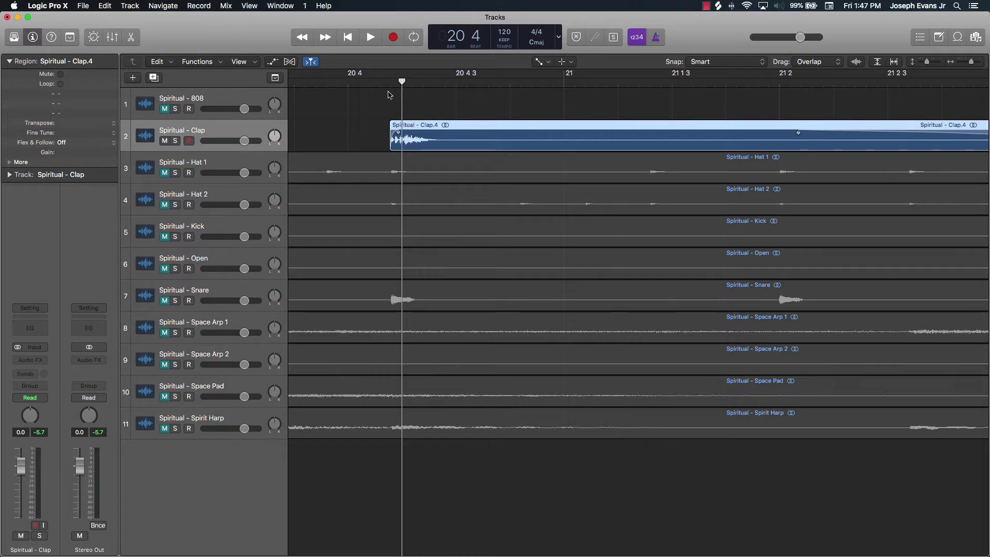
- Audition the faded clap slice from bar 20, beat 4
{"action": "left_click", "coordinate": [349, 75]}
{"action": "left_click", "coordinate": [375, 113], "text": "ctrl+alt"}
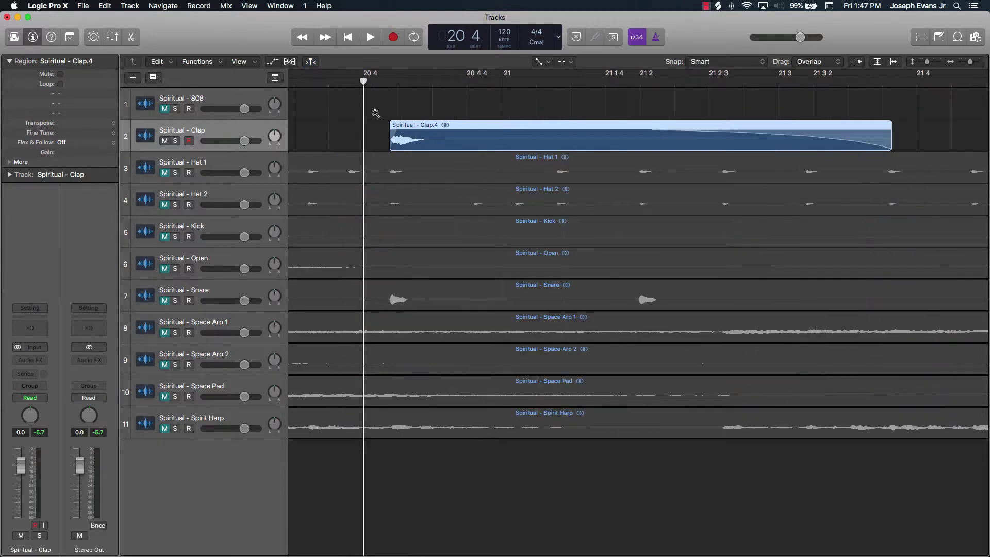
{"action": "key", "text": "space"}
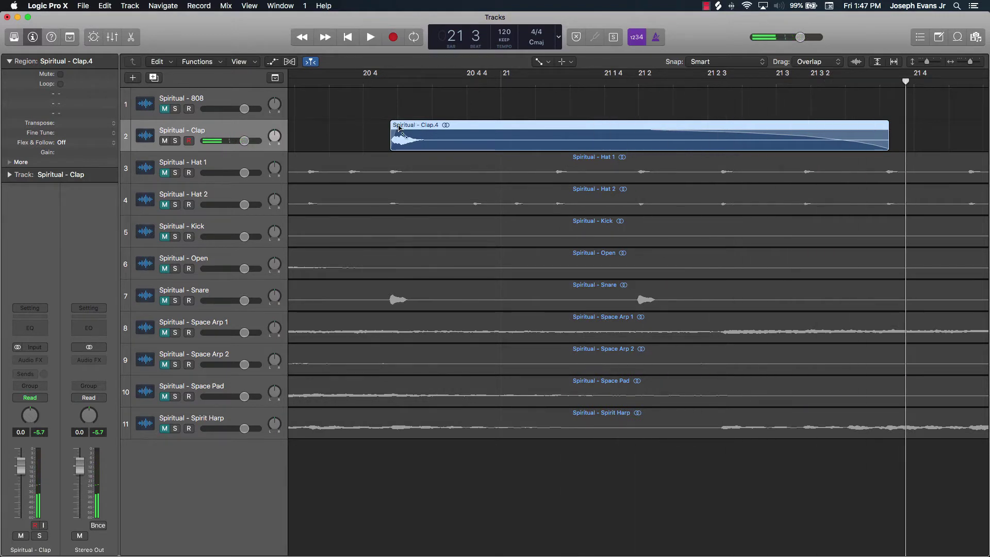
{"action": "right_click", "coordinate": [388, 83]}
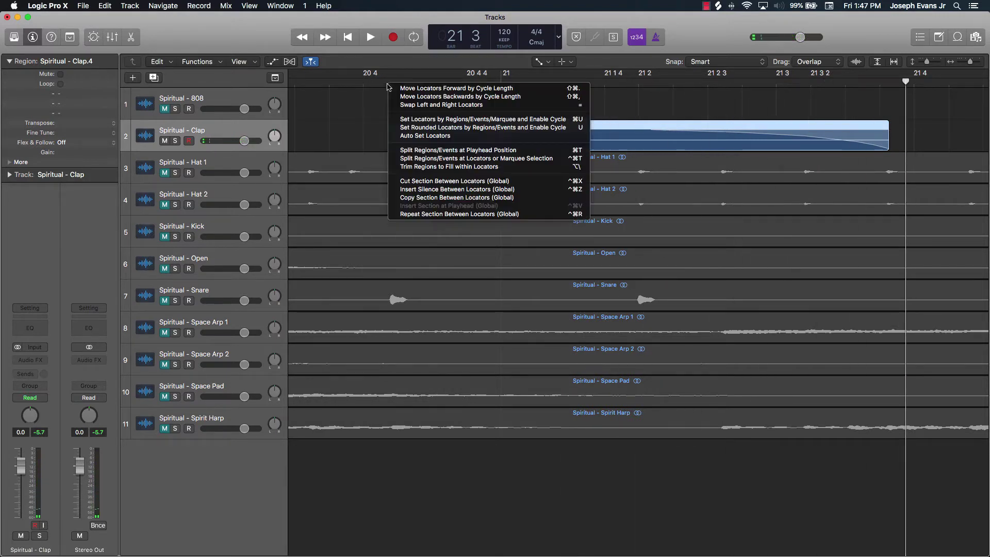
- Split the clap slice right at the start of its transient near bar 20, beat 4, and delete the short leftover before it
{"action": "left_click", "coordinate": [387, 84]}
{"action": "left_click", "coordinate": [387, 84]}
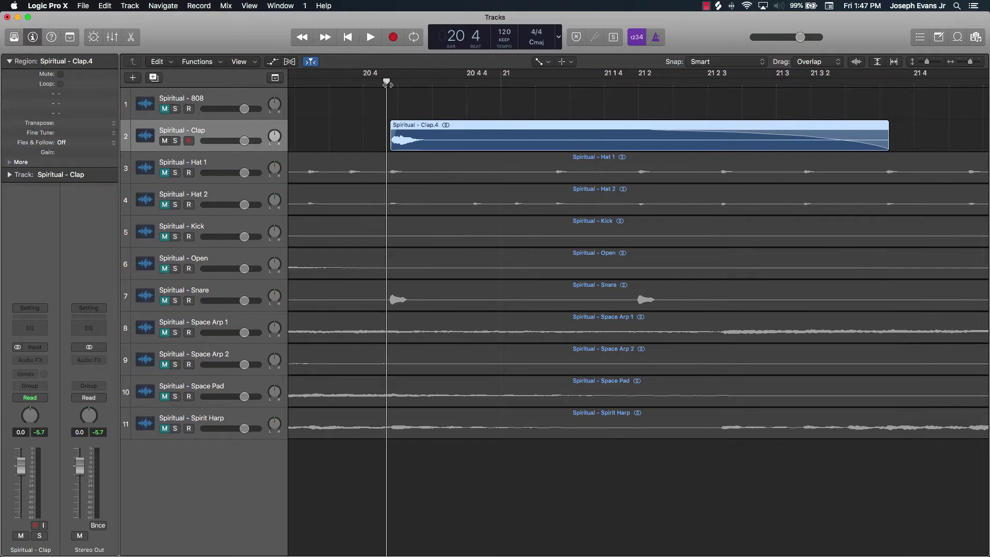
{"action": "left_click", "coordinate": [973, 62]}
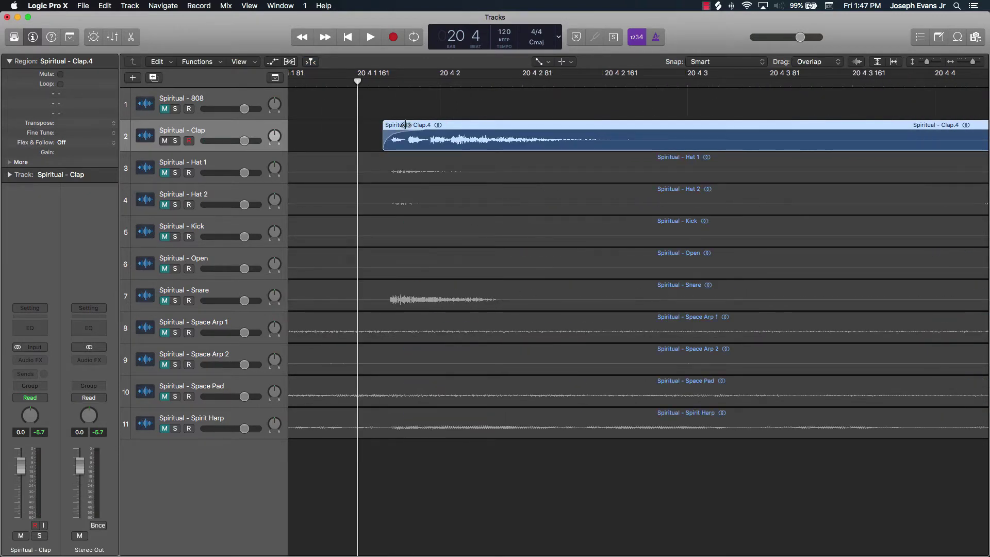
{"action": "left_click", "coordinate": [391, 86]}
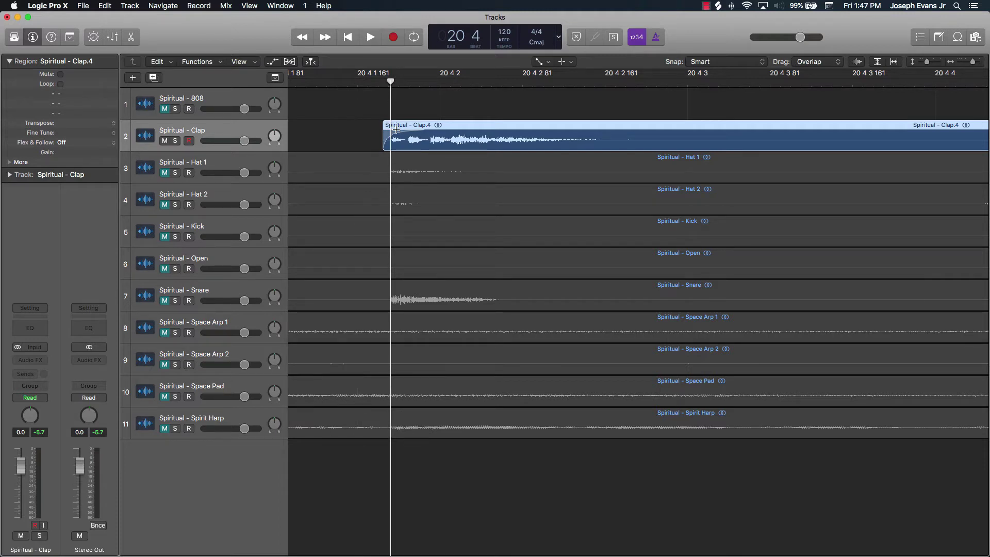
{"action": "key", "text": "super+t"}
{"action": "left_click", "coordinate": [388, 142]}
{"action": "key", "text": "Delete"}
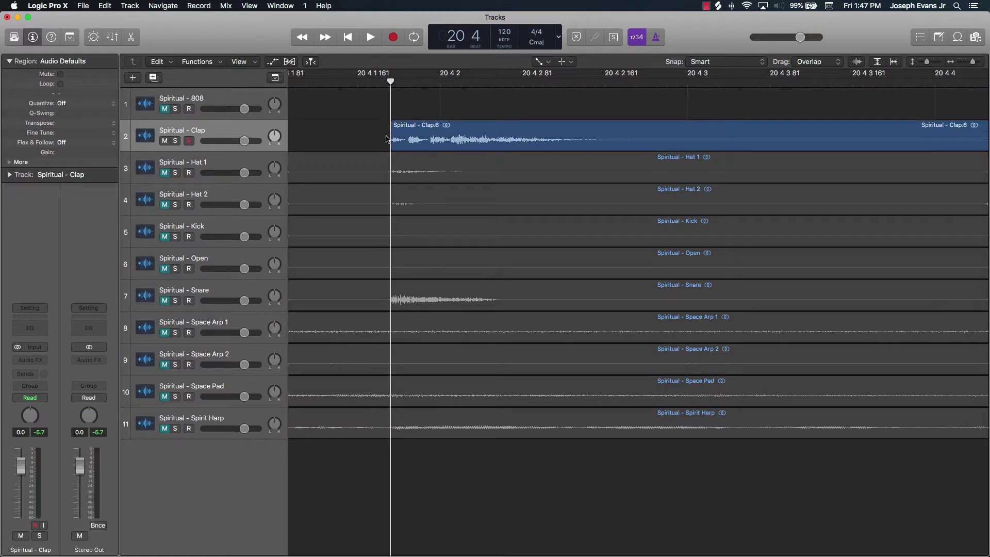
- Add a very short fade-in to the start of the trimmed clap slice and play it back
{"action": "left_click", "coordinate": [405, 124]}
{"action": "mouse_move", "coordinate": [405, 124]}
{"action": "left_mouse_down"}
{"action": "mouse_move", "coordinate": [414, 125]}
{"action": "mouse_move", "coordinate": [400, 138]}
{"action": "left_mouse_up"}
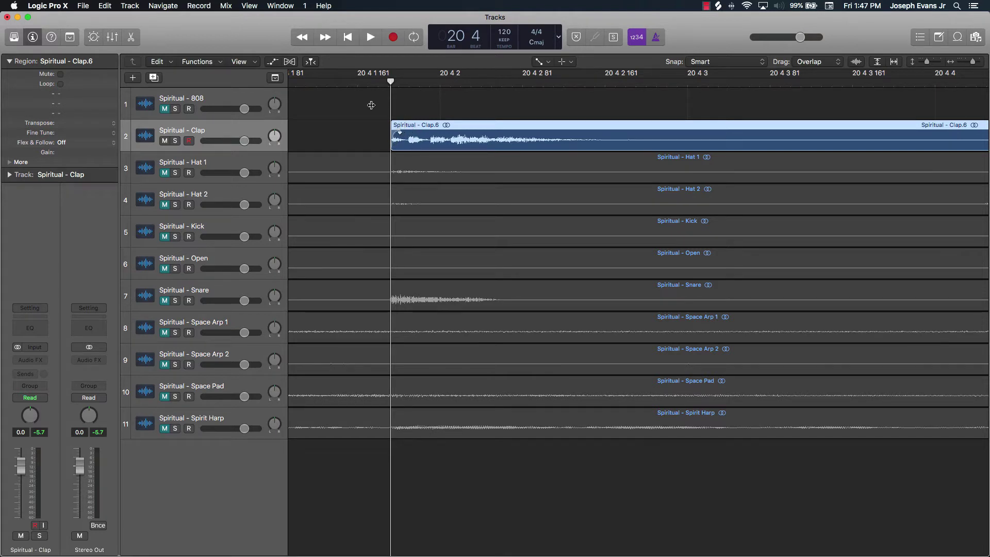
{"action": "key", "text": "space"}
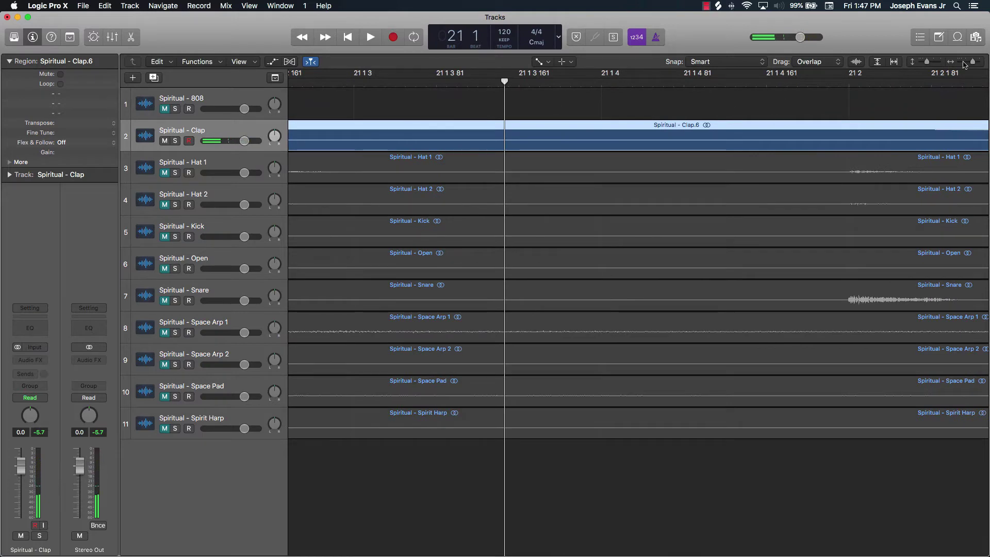
- Switch to the Pointer tool and move the finished clap slice to the project start at bar 1
{"action": "left_click_drag", "start_coordinate": [971, 62], "coordinate": [957, 66]}
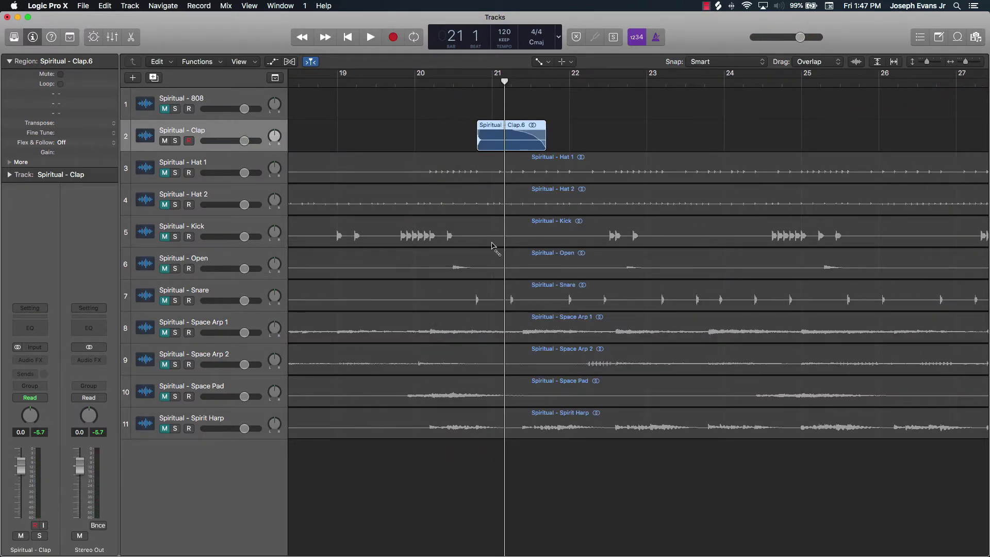
{"action": "left_click", "coordinate": [539, 64]}
{"action": "left_click", "coordinate": [567, 73]}
{"action": "left_click", "coordinate": [575, 116], "text": "ctrl+alt"}
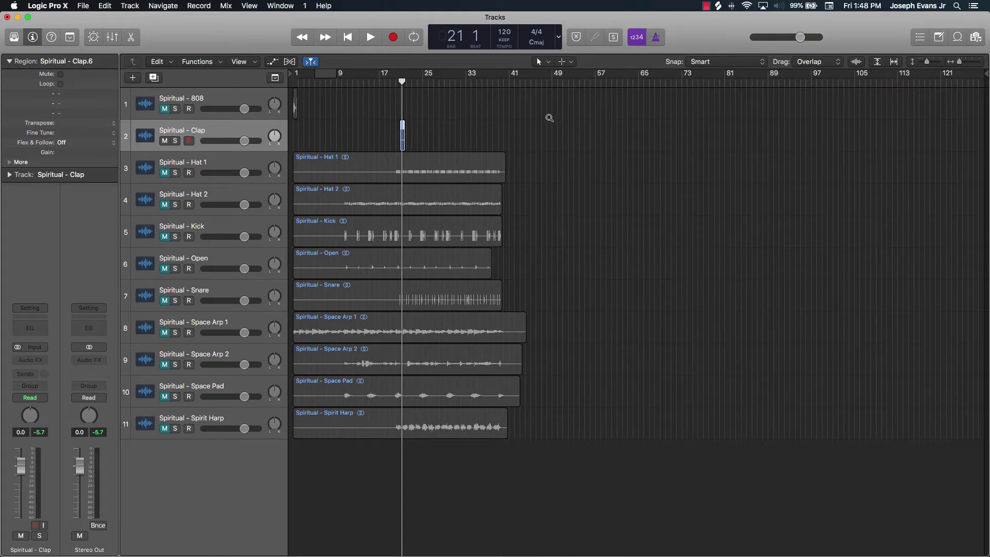
{"action": "key", "text": "Return"}
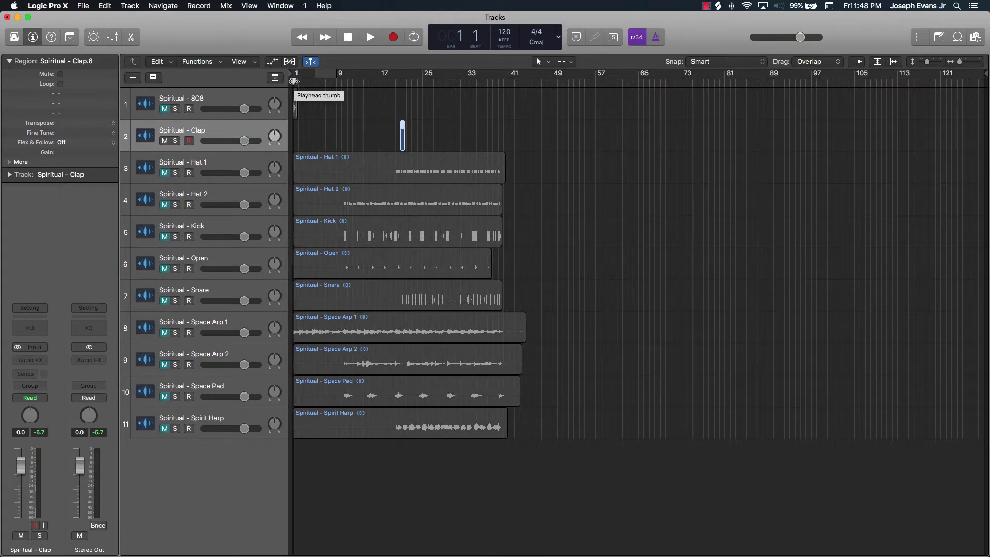
{"action": "key", "text": "semicolon"}
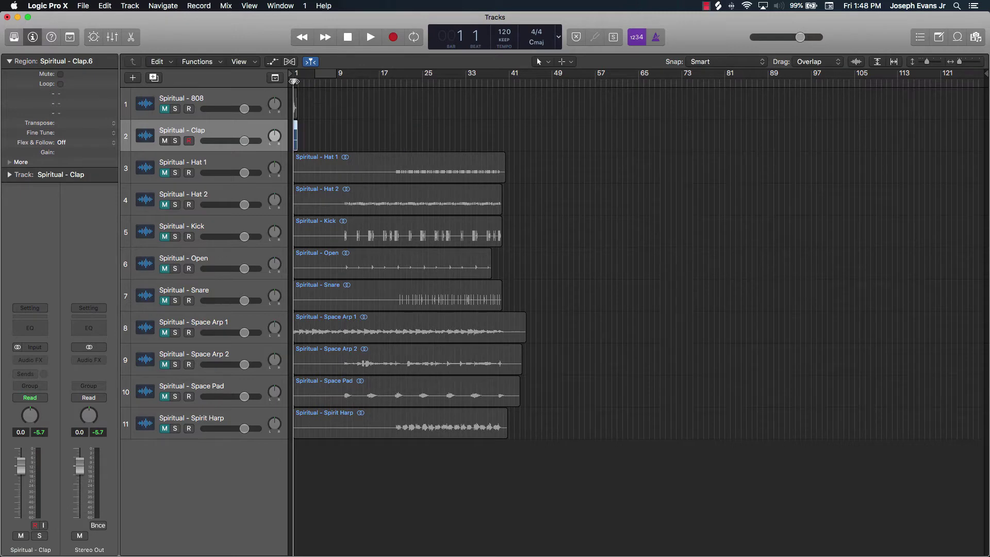
- Mute the Clap track, then select and unmute the Hat 1 track
{"action": "left_click", "coordinate": [164, 140]}
{"action": "left_click", "coordinate": [189, 141]}
{"action": "left_click", "coordinate": [202, 162]}
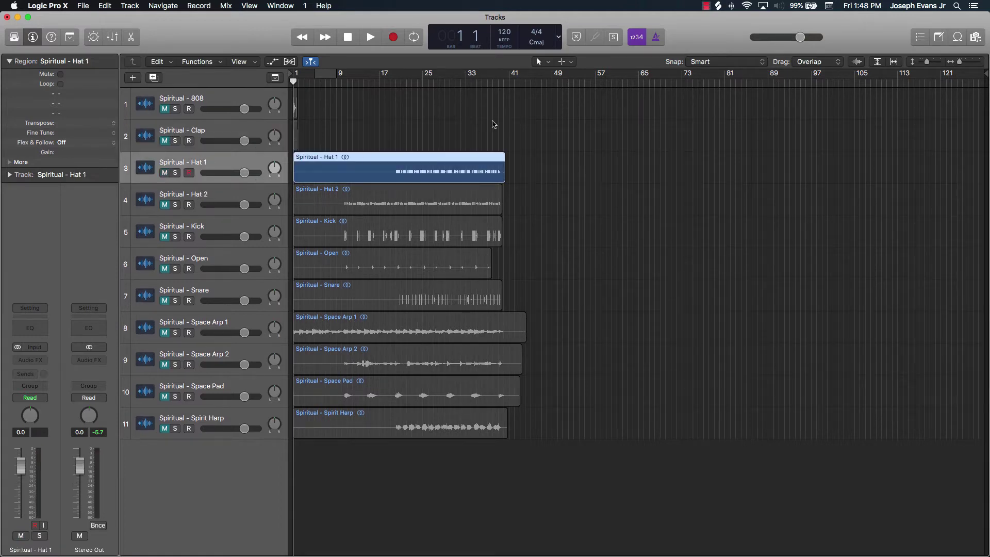
- Locate the first hi-hat hits of Hat 1 in bar 20 and audition them from just before the first hit
{"action": "left_click", "coordinate": [400, 83]}
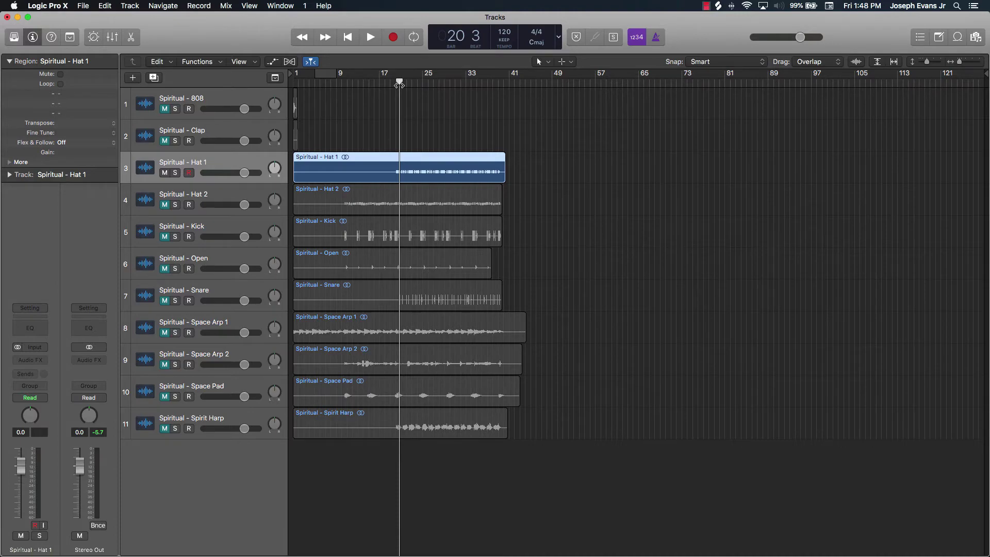
{"action": "scroll", "coordinate": [399, 85], "scroll_direction": "up", "scroll_amount": 10}
{"action": "scroll", "coordinate": [400, 84], "scroll_direction": "up", "scroll_amount": 3}
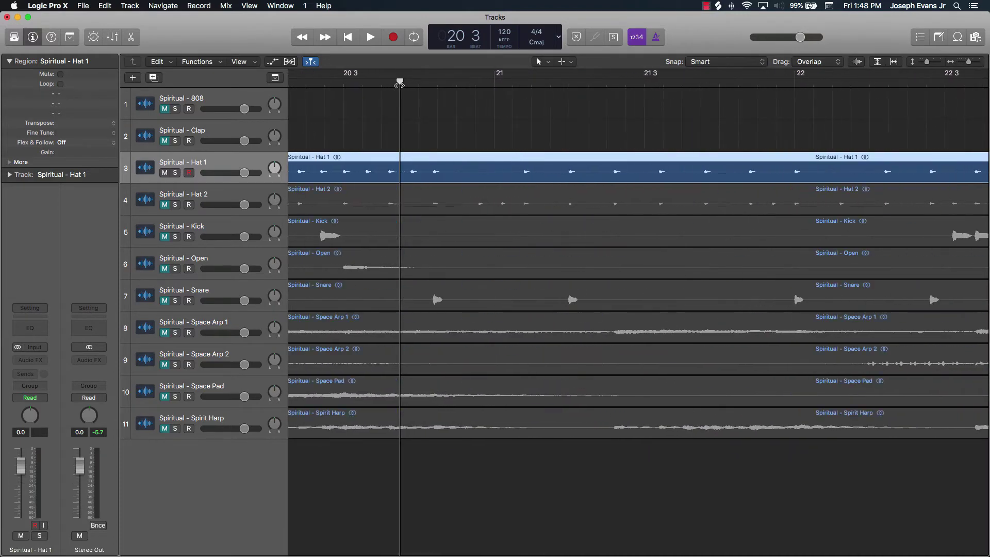
{"action": "left_click", "coordinate": [521, 86]}
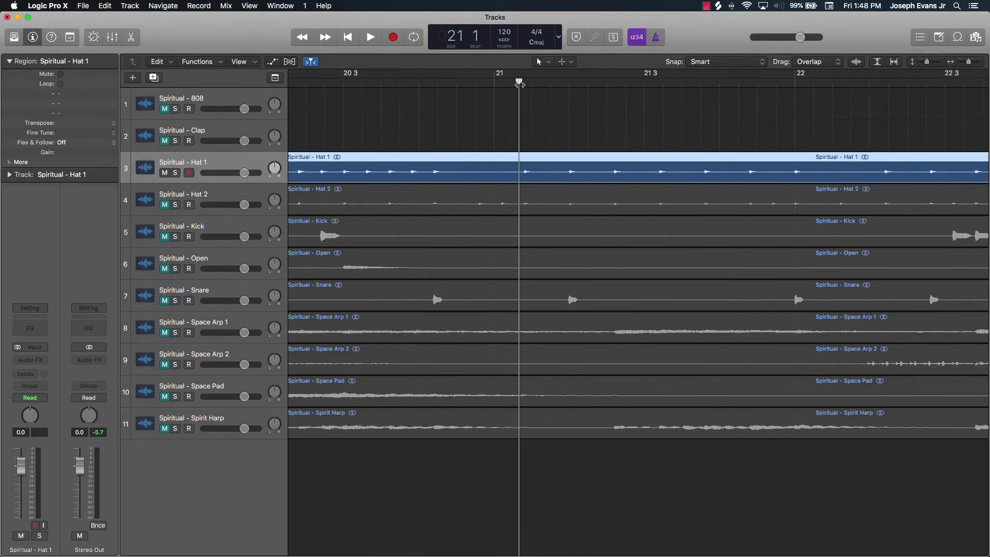
{"action": "left_click", "coordinate": [324, 88]}
{"action": "left_click_drag", "start_coordinate": [295, 95], "coordinate": [442, 82]}
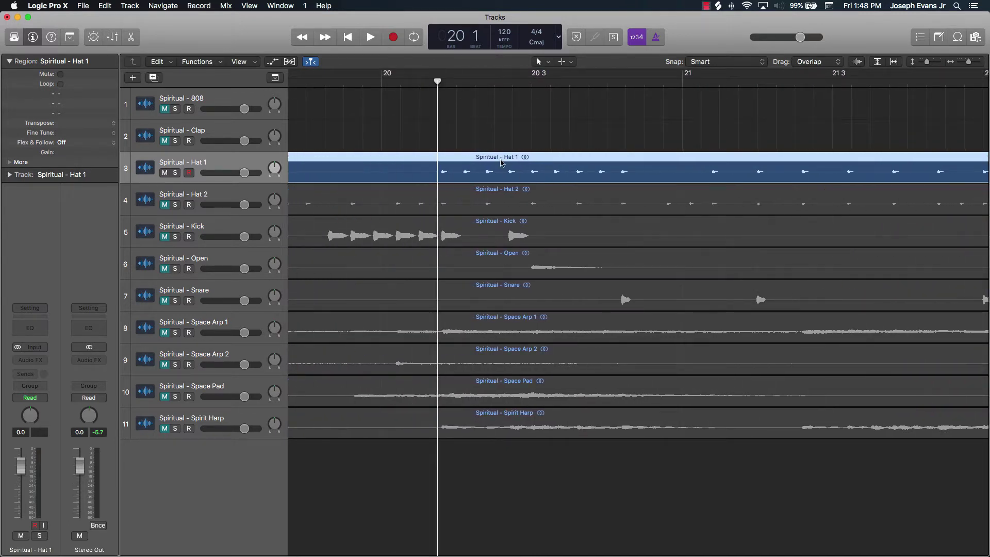
{"action": "key", "text": "space"}
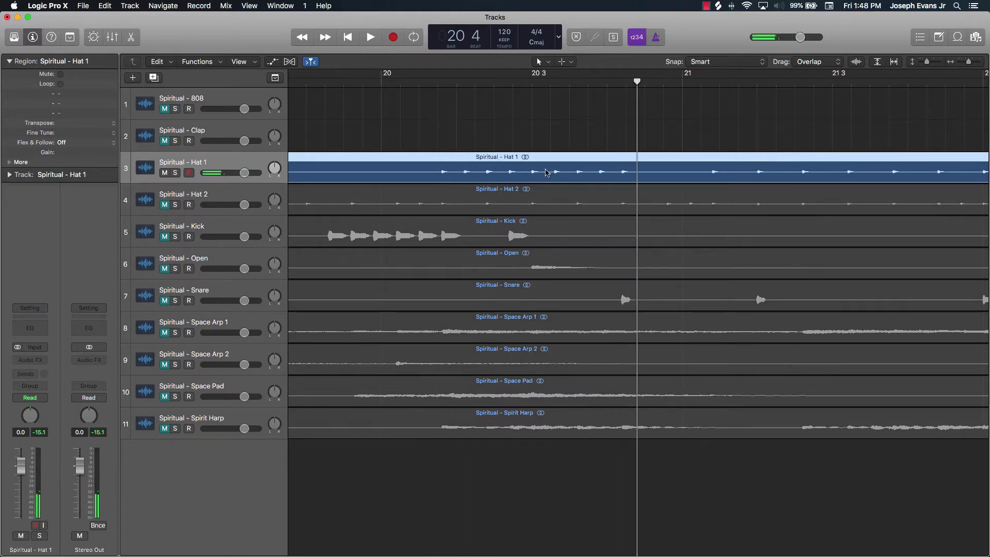
- Split the Hat 1 region just before its first hit in bar 20, beat 1
{"action": "left_click", "coordinate": [437, 85]}
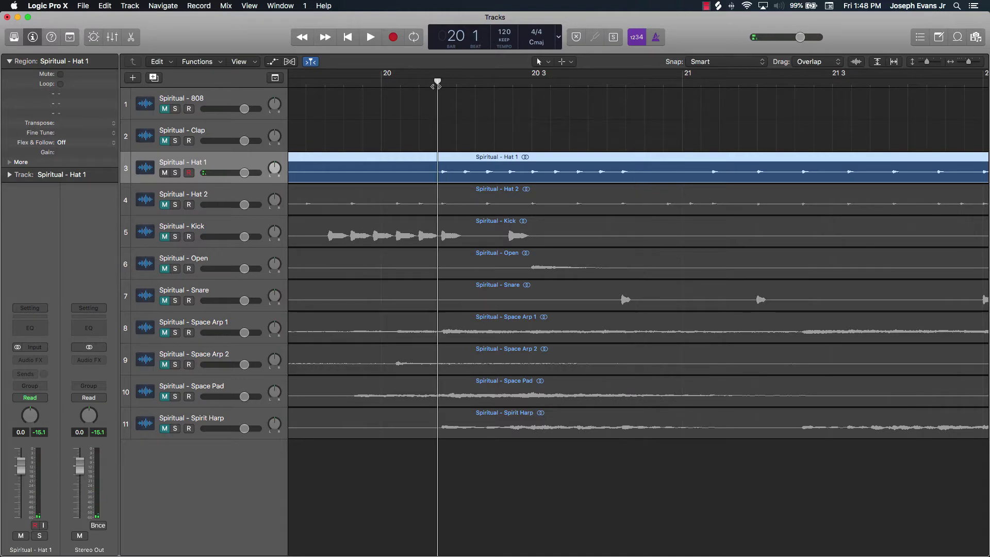
{"action": "scroll", "coordinate": [445, 95], "scroll_direction": "up", "scroll_amount": 4}
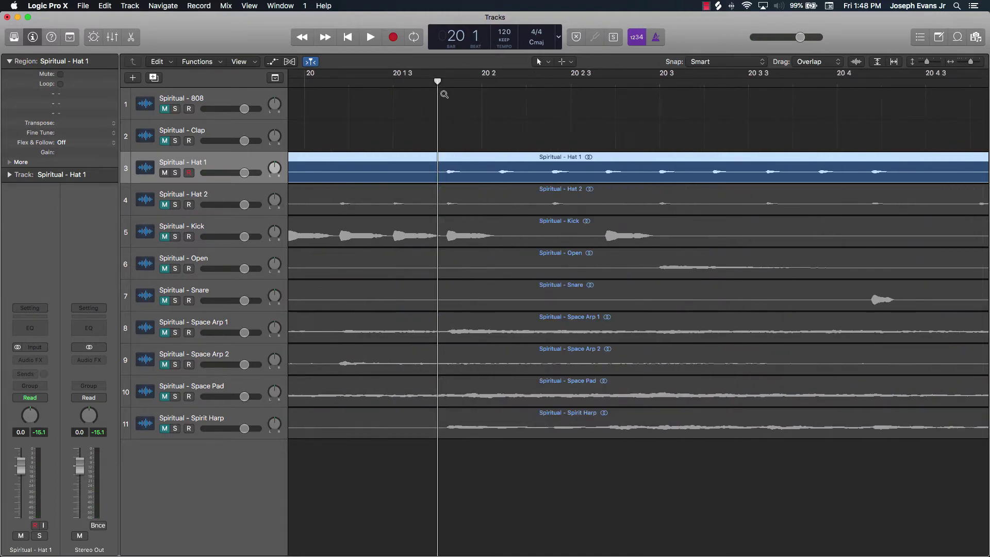
{"action": "scroll", "coordinate": [422, 87], "scroll_direction": "up", "scroll_amount": 3}
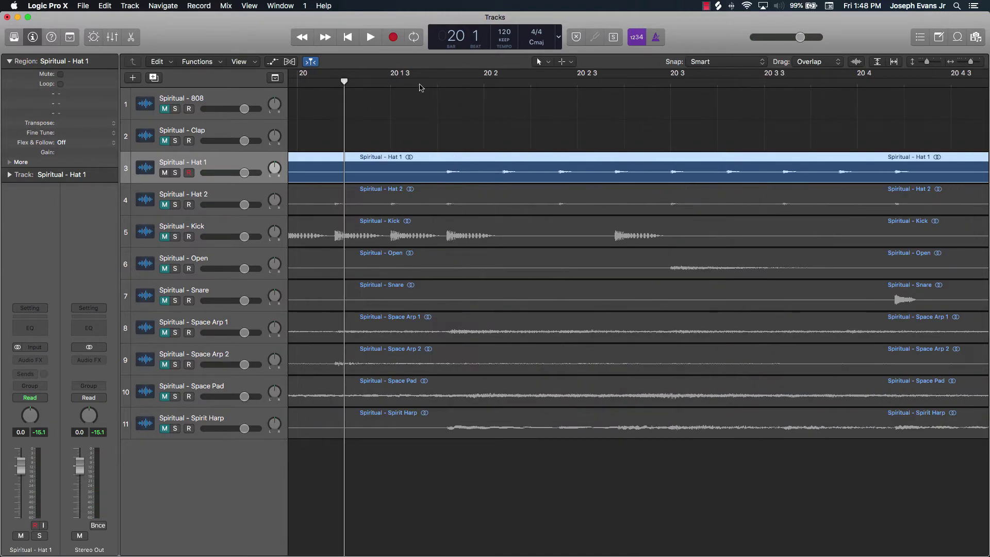
{"action": "scroll", "coordinate": [423, 86], "scroll_direction": "up", "scroll_amount": 2}
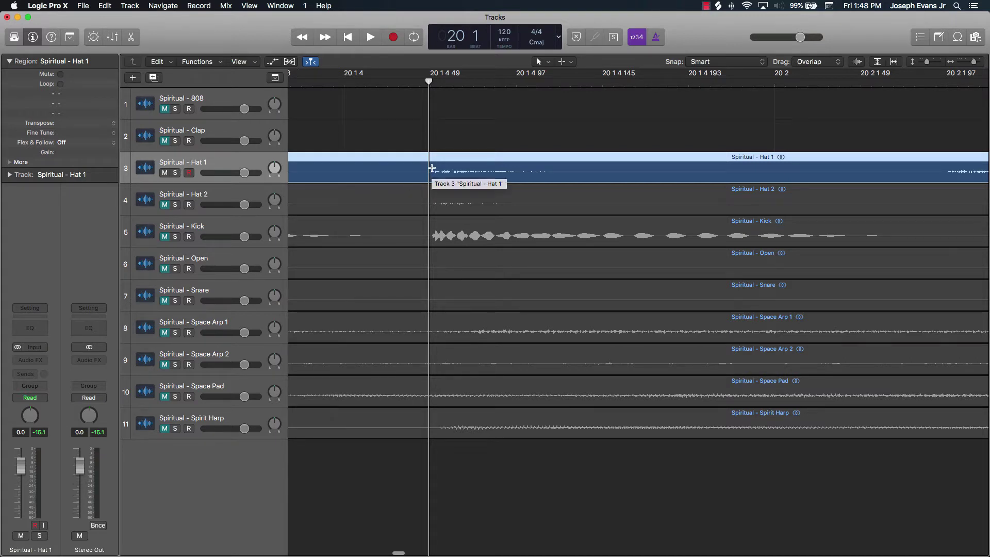
{"action": "left_click", "coordinate": [431, 168]}
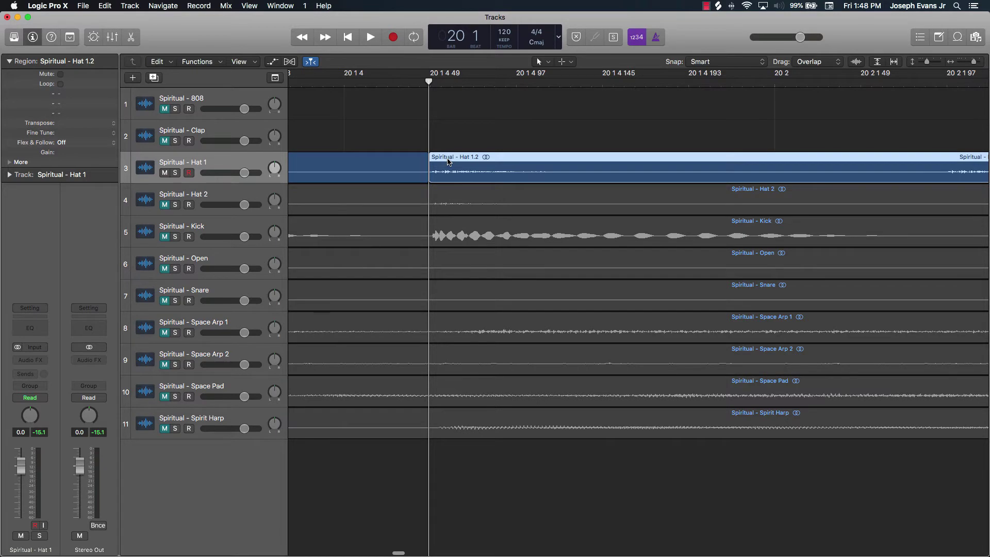
- Split the Hat 1 region again in bar 20, beat 4, after the opening run of hat hits
{"action": "key", "text": "super+Left"}
{"action": "key", "text": "super+Left"}
{"action": "key", "text": "super+Left"}
{"action": "key", "text": "super+Left"}
{"action": "key", "text": "super+Left"}
{"action": "key", "text": "super+Left"}
{"action": "key", "text": "super+Left"}
{"action": "key", "text": "super+Left"}
{"action": "key", "text": "super+Left"}
{"action": "key", "text": "super+Left"}
{"action": "key", "text": "super+Left"}
{"action": "key", "text": "super+Left"}
{"action": "key", "text": "super+Right"}
{"action": "key", "text": "super+Right"}
{"action": "key", "text": "super+Right"}
{"action": "key", "text": "super+Right"}
{"action": "key", "text": "super+Right"}
{"action": "key", "text": "super+Right"}
{"action": "key", "text": "super+Right"}
{"action": "key", "text": "super+Right"}
{"action": "key", "text": "super+Right"}
{"action": "key", "text": "super+Right"}
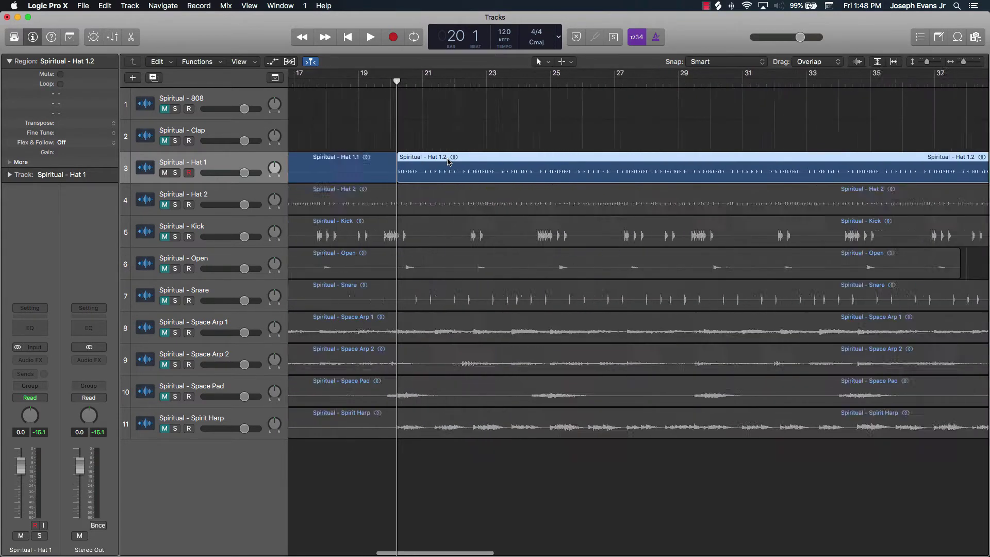
{"action": "left_click_drag", "start_coordinate": [436, 82], "coordinate": [446, 82]}
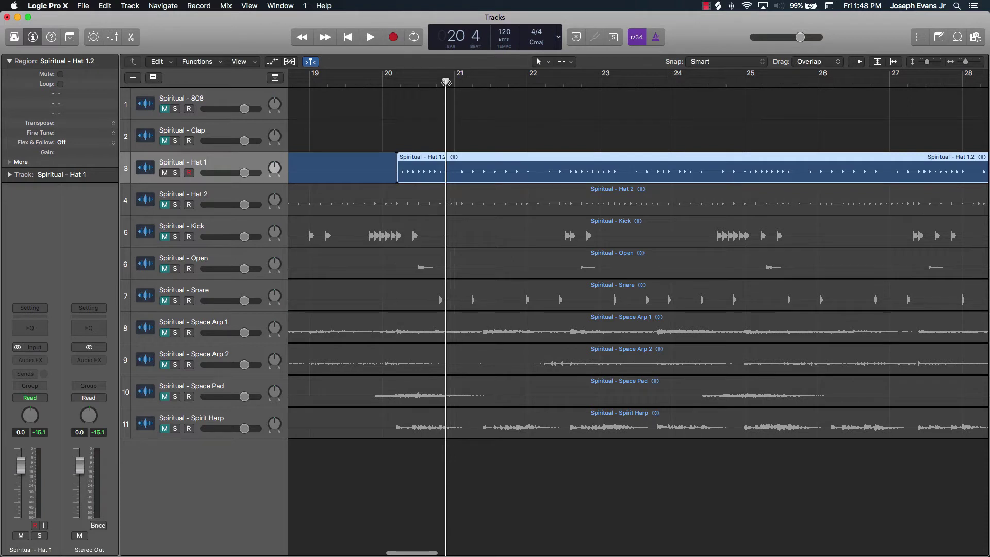
{"action": "key", "text": "super+t"}
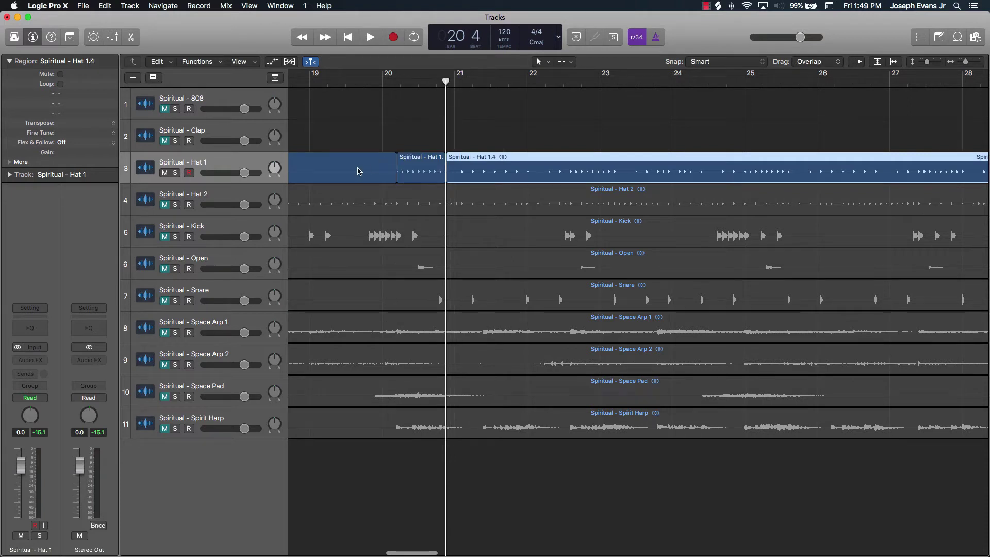
- Create a new audio track below Hat 1 and move the bar 20 hat slice onto it, starting at bar 1
{"action": "left_click", "coordinate": [215, 165]}
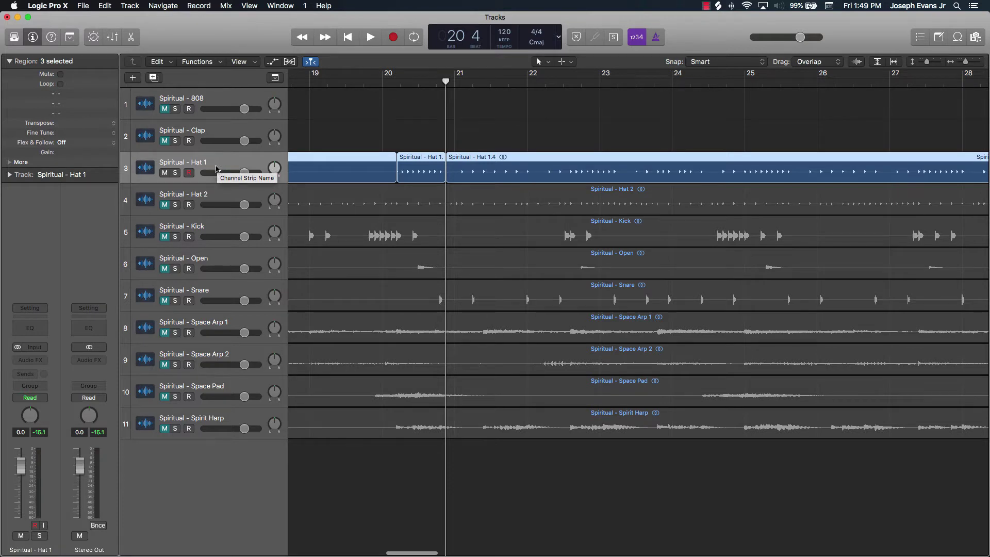
{"action": "key", "text": "alt+super+a"}
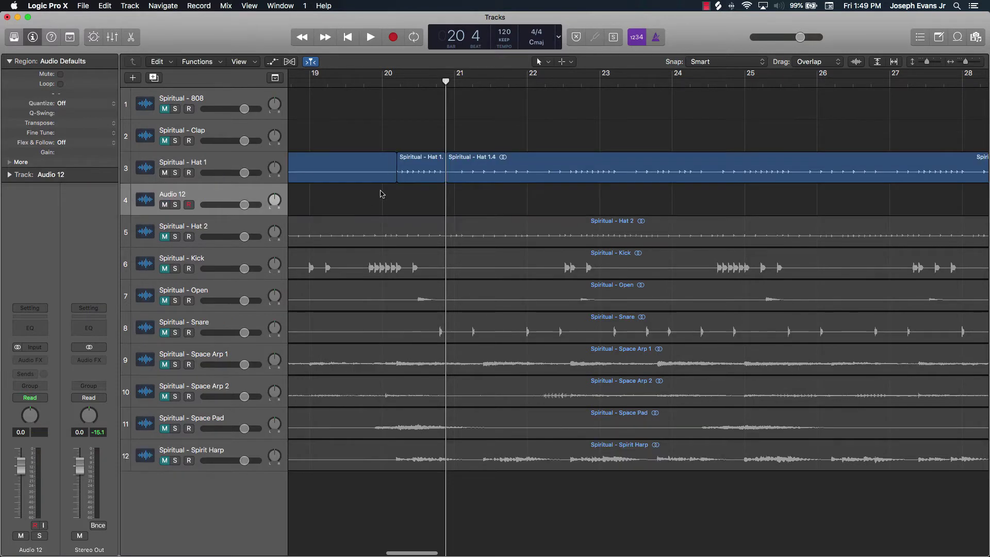
{"action": "left_click_drag", "start_coordinate": [420, 173], "coordinate": [419, 191]}
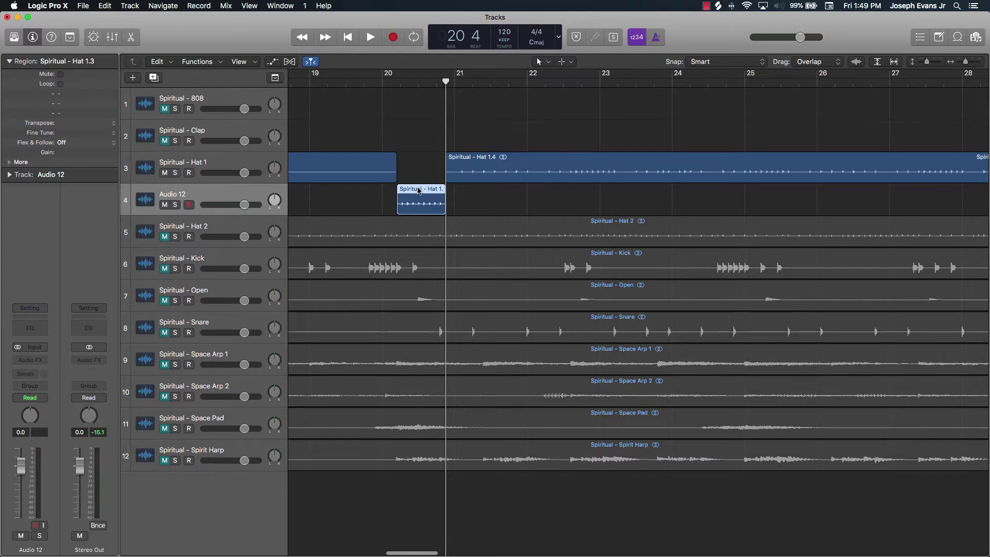
{"action": "key", "text": "Return"}
{"action": "key", "text": "semicolon"}
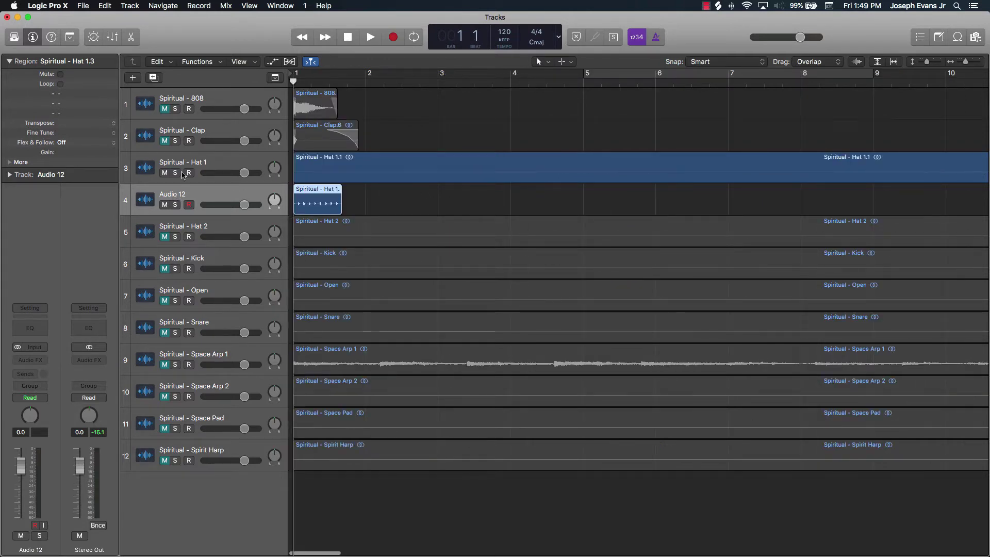
- Rename the new audio track "Spiritual - Hat Loop", reusing the Hat 1 track's name
{"action": "double_click", "coordinate": [187, 163]}
{"action": "key", "text": "super+c"}
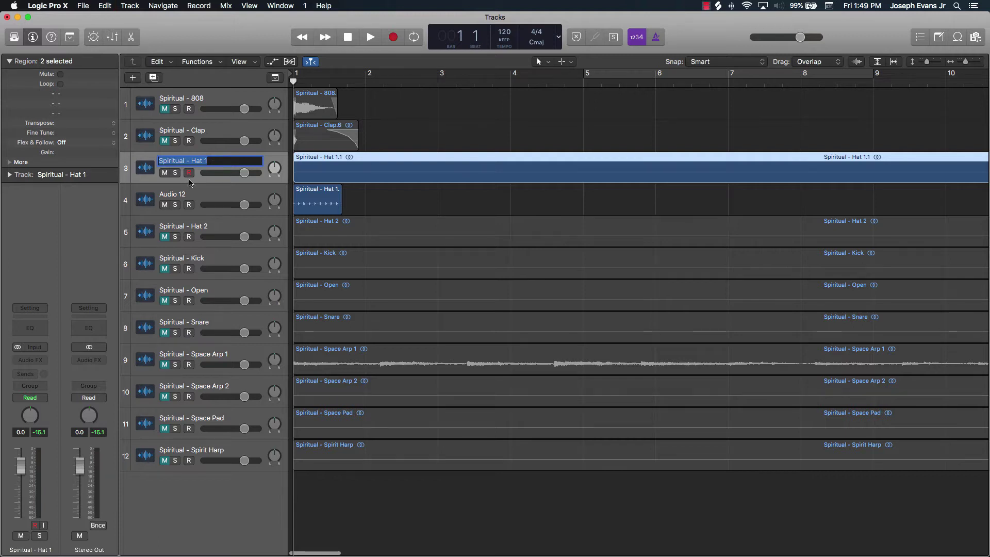
{"action": "double_click", "coordinate": [183, 193]}
{"action": "key", "text": "super+v"}
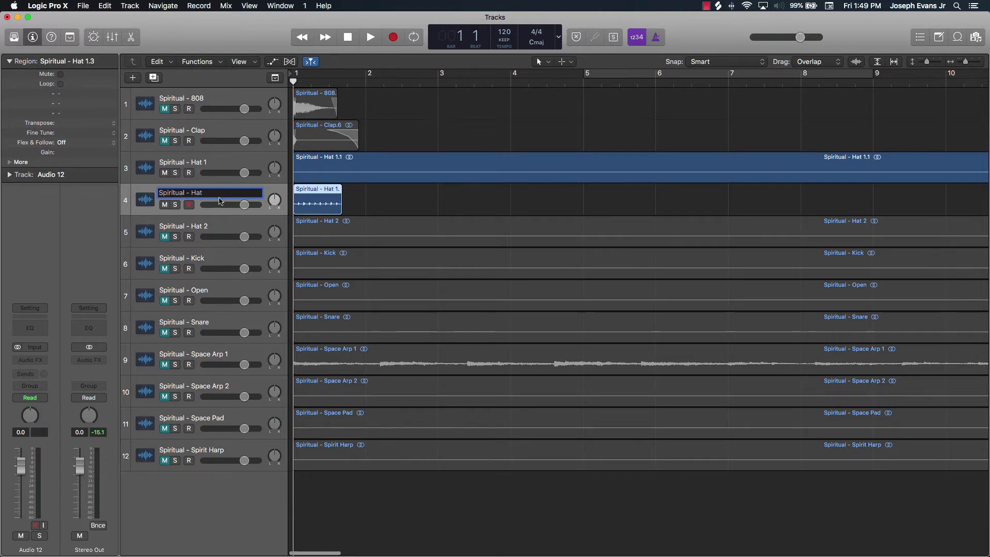
{"action": "type", "text": "2"}
{"action": "key", "text": "BackSpace"}
{"action": "type", "text": "Loop"}
{"action": "key", "text": "Return"}
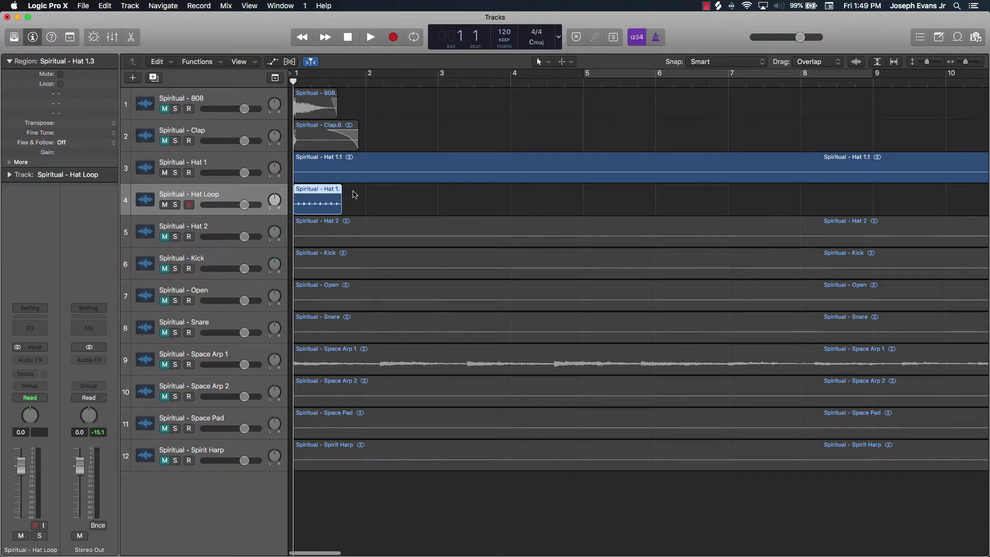
- Audition the hat loop from bar 1 and extend its region end to just past beat 4
{"action": "left_click", "coordinate": [354, 194]}
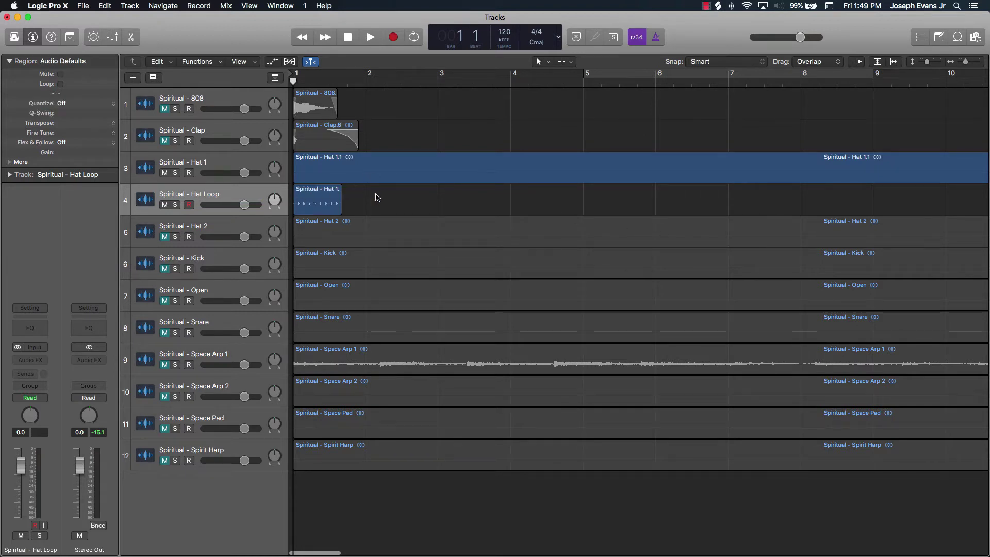
{"action": "key", "text": "space"}
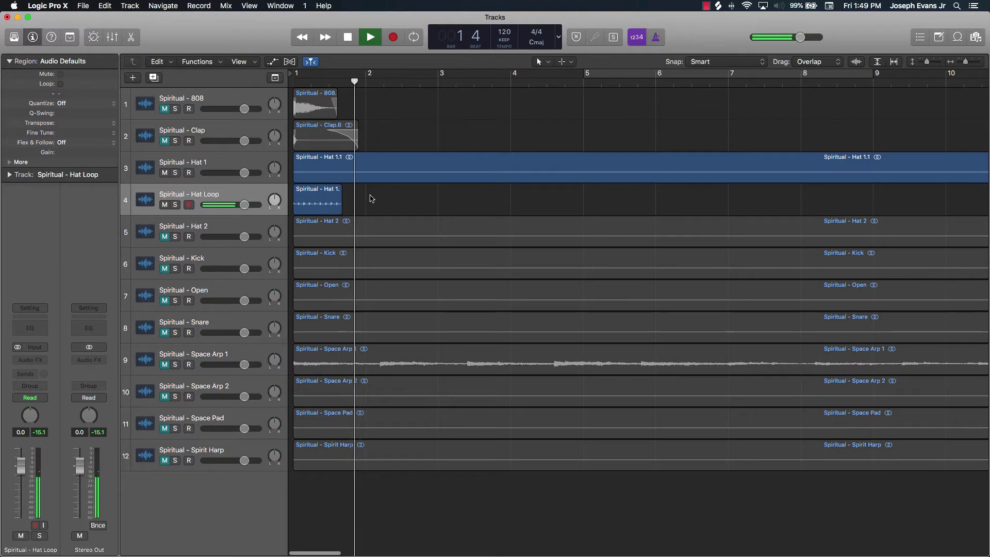
{"action": "key", "text": "space"}
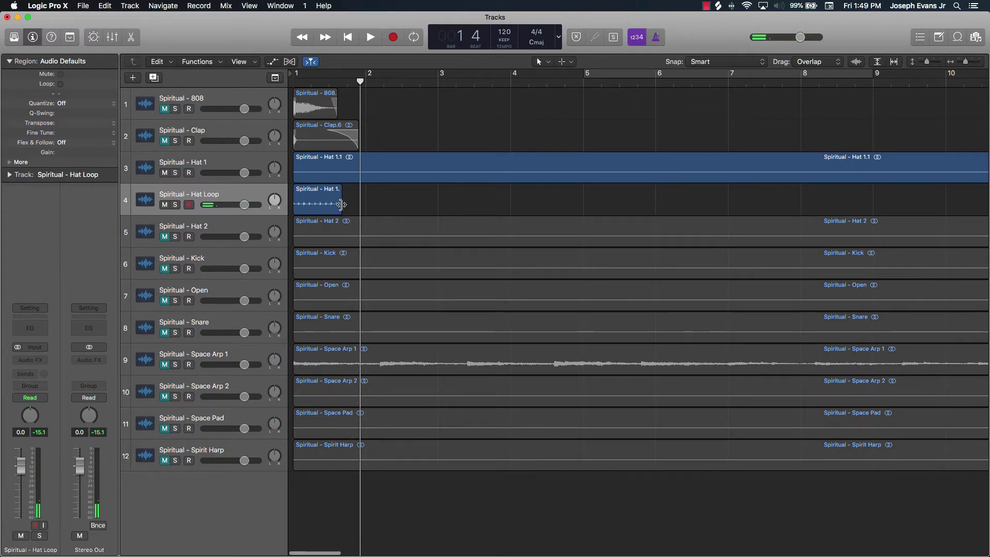
{"action": "left_click_drag", "start_coordinate": [341, 204], "coordinate": [349, 215]}
{"action": "left_click", "coordinate": [381, 209]}
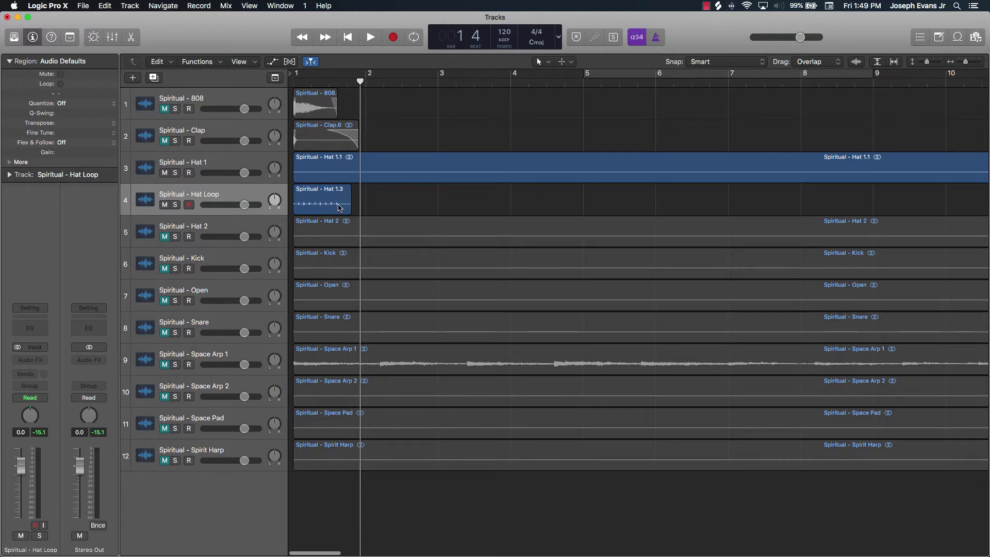
- Nudge the hat loop region slightly later, to position 1 1 1 72, so its start edge is clear of bar 1
{"action": "scroll", "coordinate": [343, 205], "scroll_direction": "up", "scroll_amount": 6}
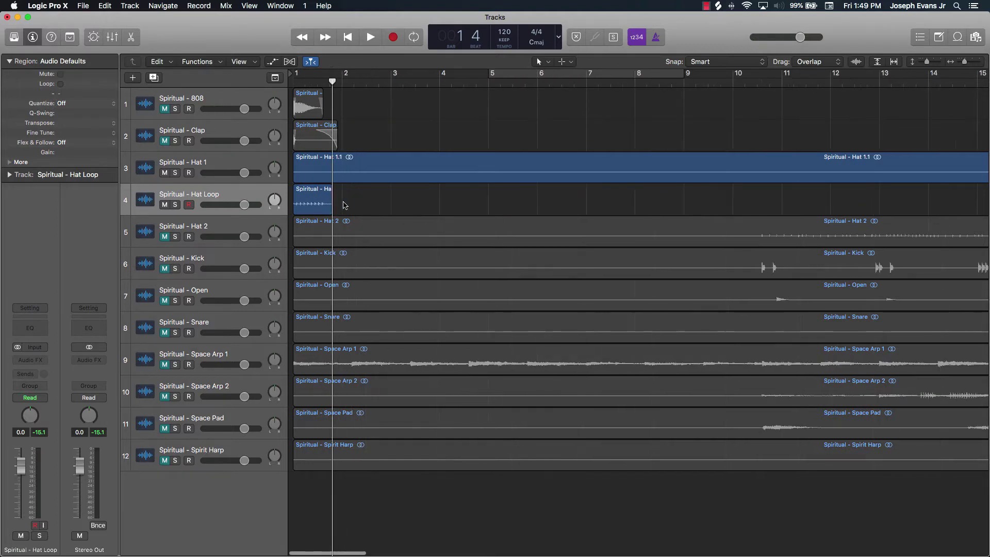
{"action": "key", "text": "Return"}
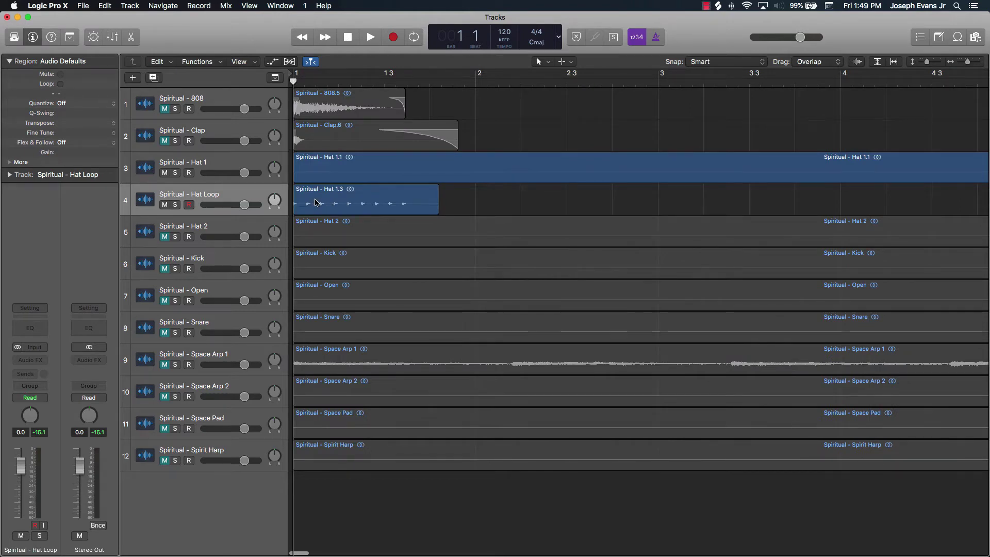
{"action": "scroll", "coordinate": [314, 203], "scroll_direction": "up", "scroll_amount": 5}
{"action": "scroll", "coordinate": [314, 202], "scroll_direction": "up", "scroll_amount": 3}
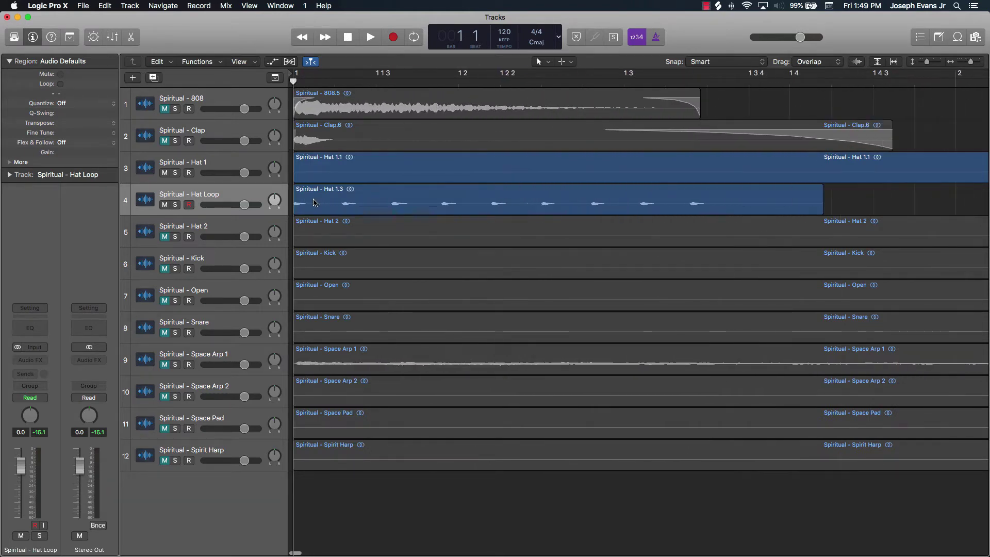
{"action": "scroll", "coordinate": [315, 202], "scroll_direction": "up", "scroll_amount": 4}
{"action": "scroll", "coordinate": [311, 207], "scroll_direction": "down", "scroll_amount": 1}
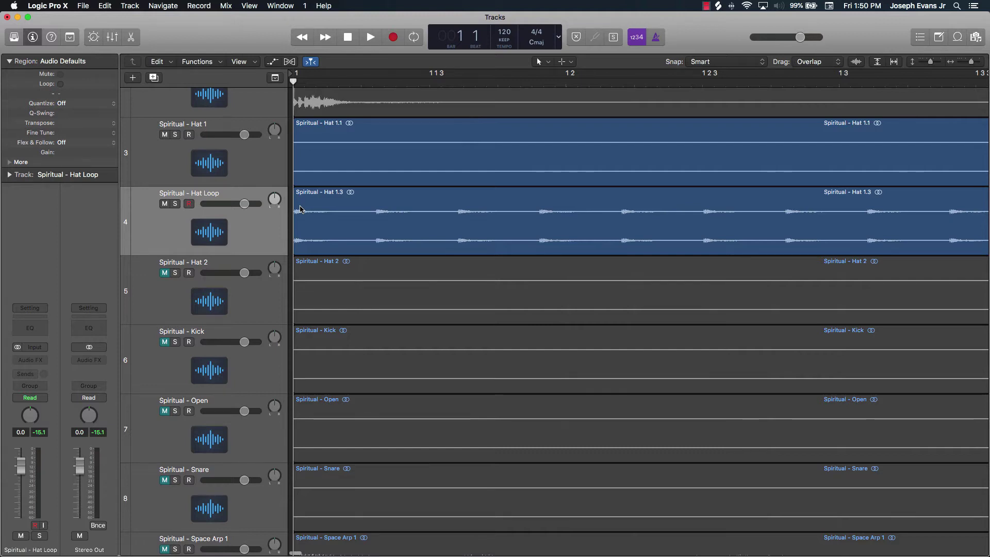
{"action": "key", "text": "t"}
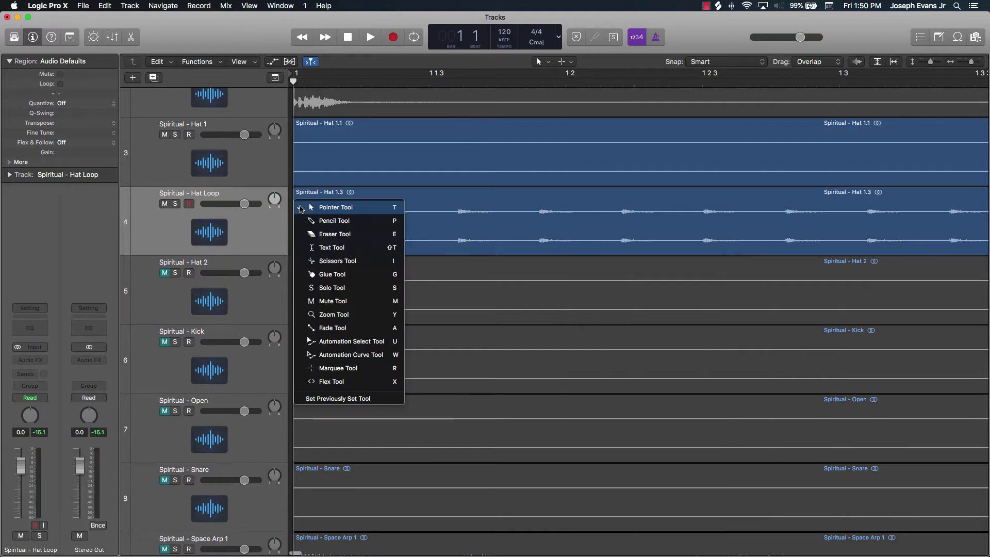
{"action": "key", "text": "a"}
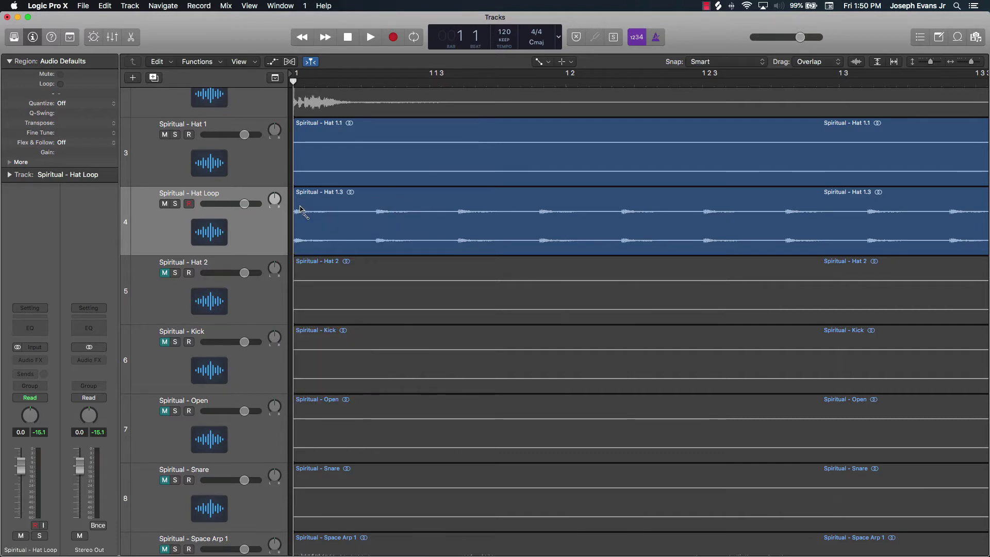
{"action": "key", "text": "t"}
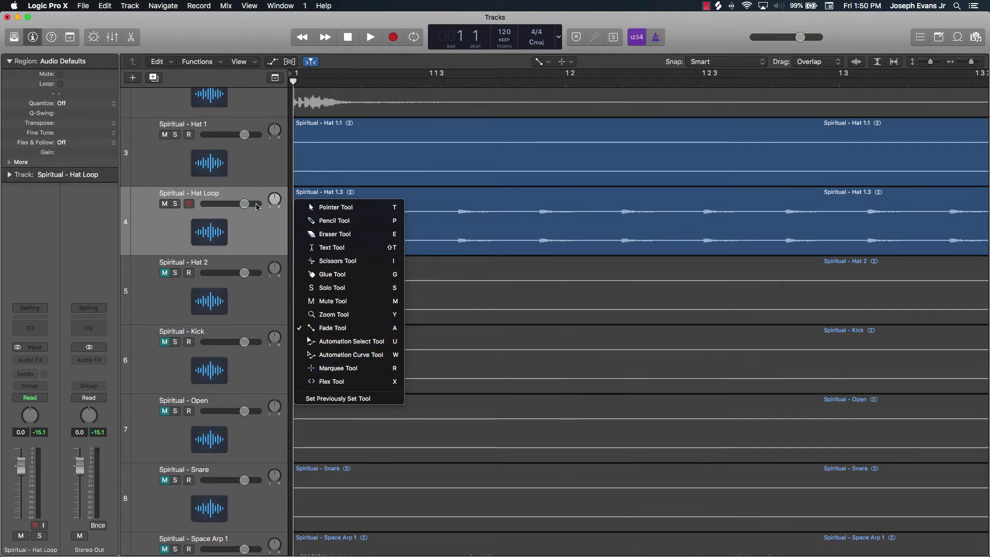
{"action": "left_click", "coordinate": [305, 207]}
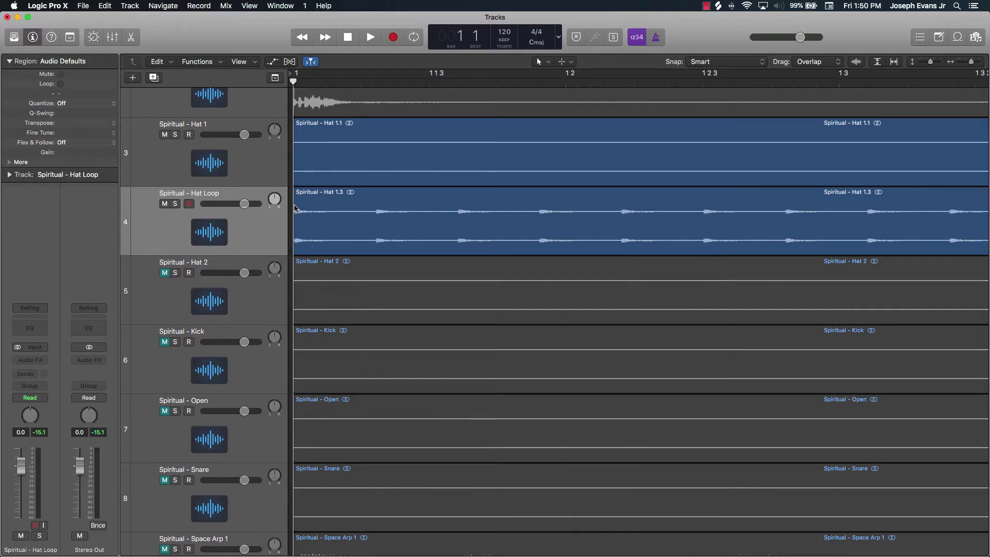
{"action": "left_click", "coordinate": [296, 208]}
{"action": "left_click_drag", "start_coordinate": [297, 204], "coordinate": [323, 201]}
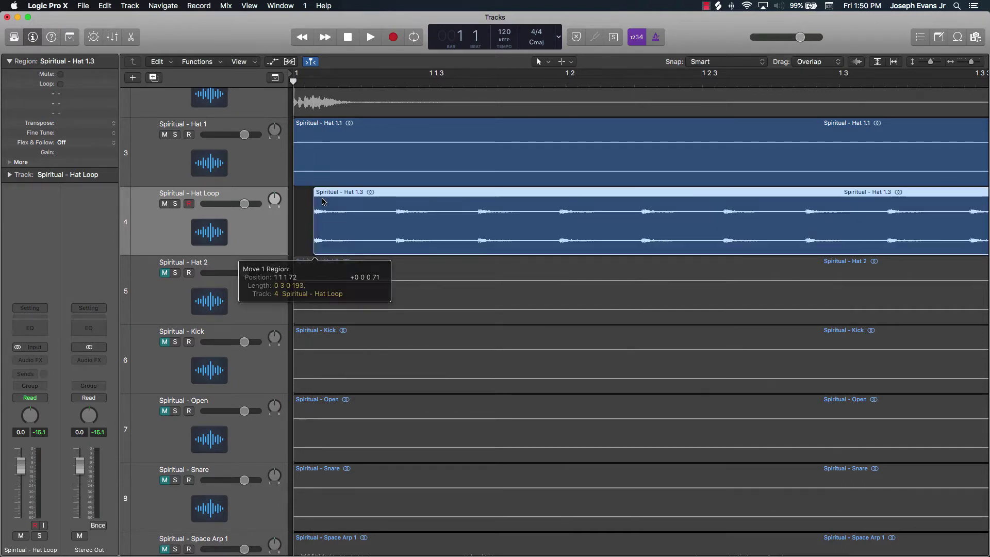
- Add a very short fade-in at the hat loop region's start and a long fade-out after its last hit
{"action": "key", "text": "t"}
{"action": "key", "text": "a"}
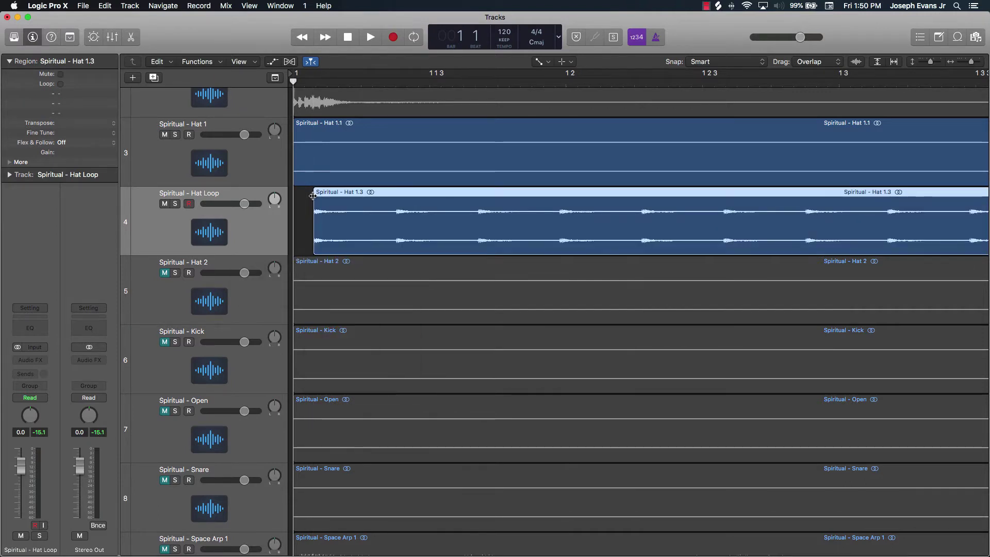
{"action": "mouse_move", "coordinate": [312, 196]}
{"action": "left_mouse_down"}
{"action": "mouse_move", "coordinate": [338, 199]}
{"action": "mouse_move", "coordinate": [319, 195]}
{"action": "left_mouse_up"}
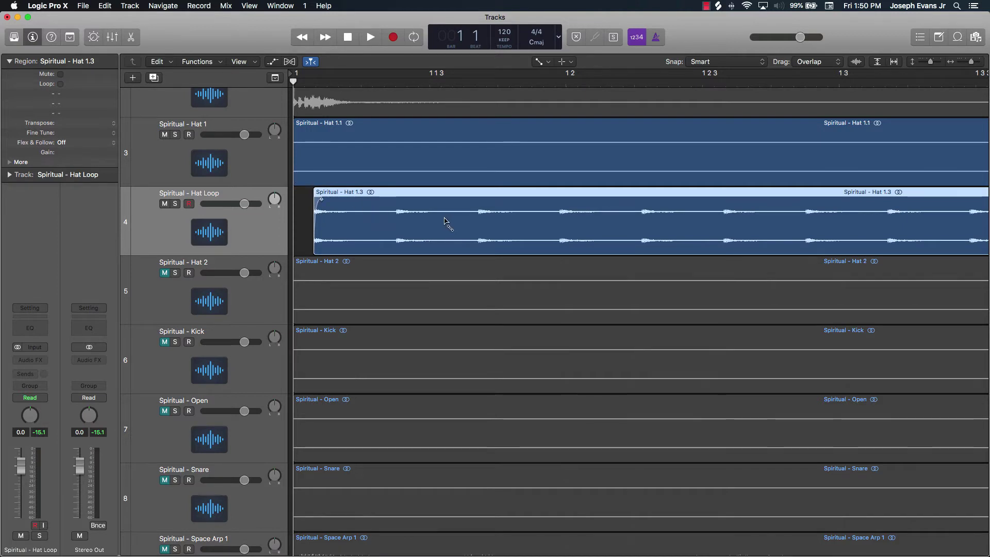
{"action": "scroll", "coordinate": [444, 222], "scroll_direction": "right", "scroll_amount": 10}
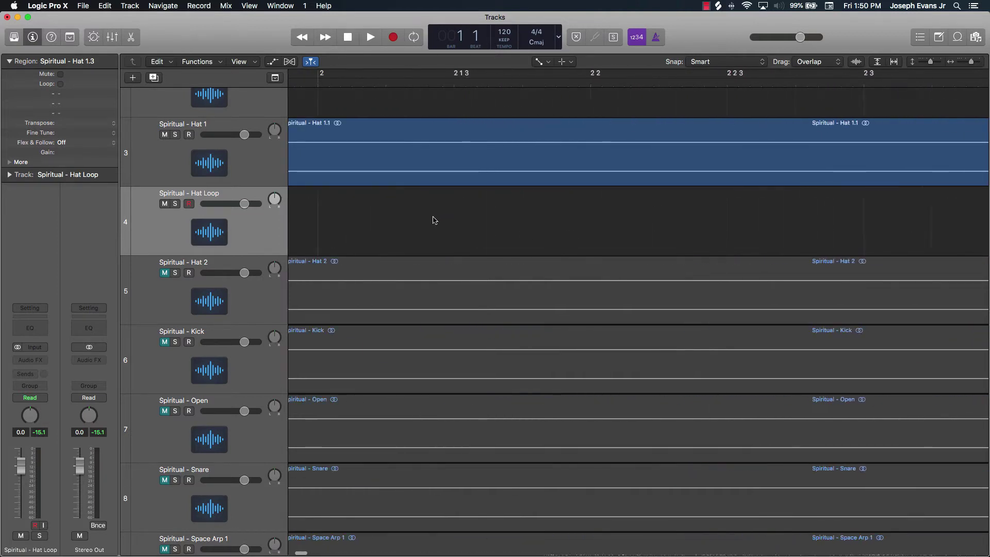
{"action": "scroll", "coordinate": [435, 220], "scroll_direction": "left", "scroll_amount": 8}
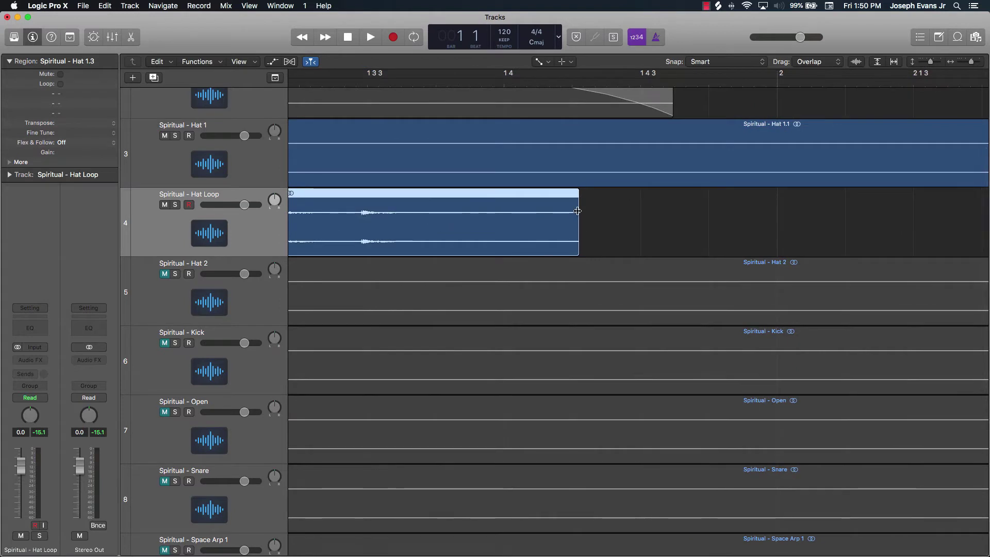
{"action": "left_click_drag", "start_coordinate": [577, 200], "coordinate": [428, 201]}
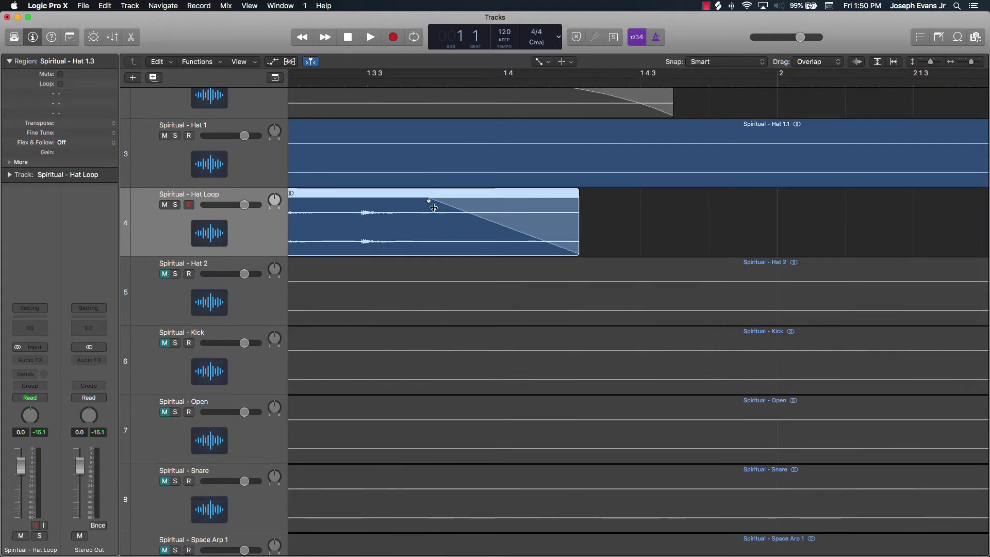
{"action": "left_click", "coordinate": [665, 240]}
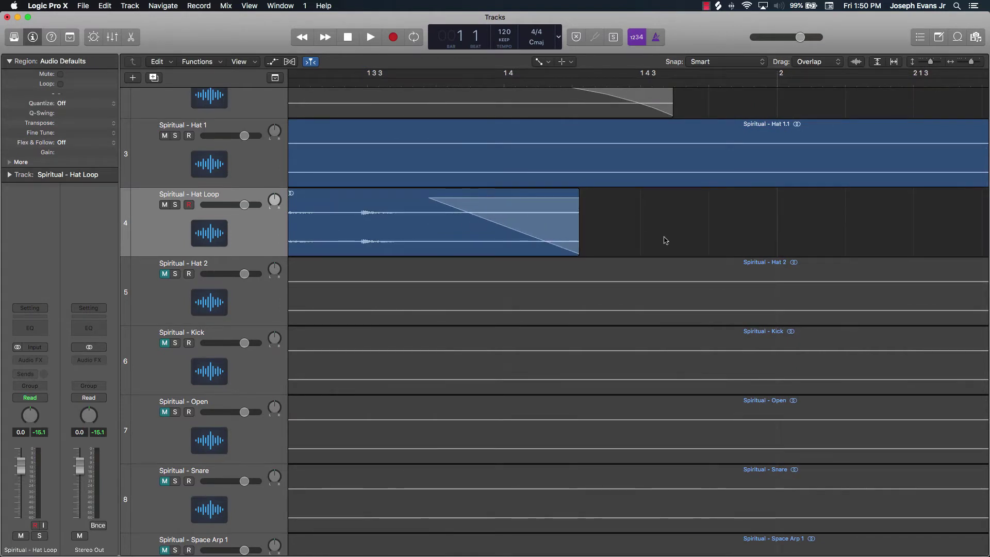
- Move the faded hat loop region back to the playhead at bar 1
{"action": "key", "text": "Return"}
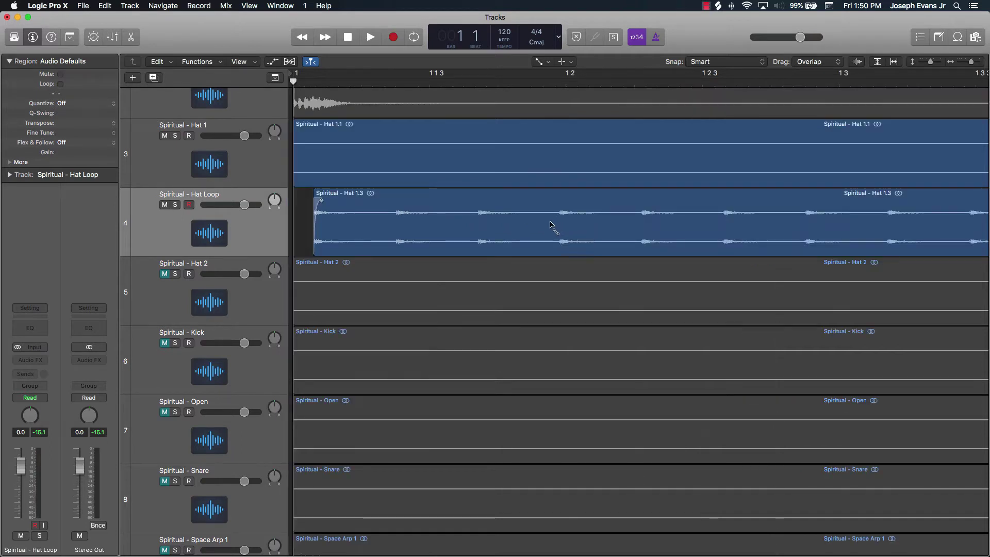
{"action": "left_click", "coordinate": [541, 223]}
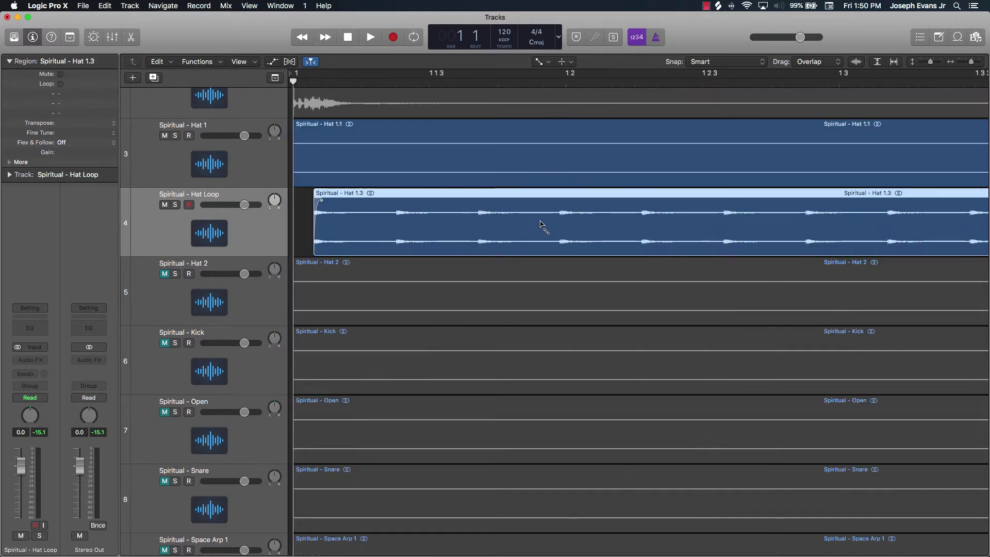
{"action": "key", "text": ";"}
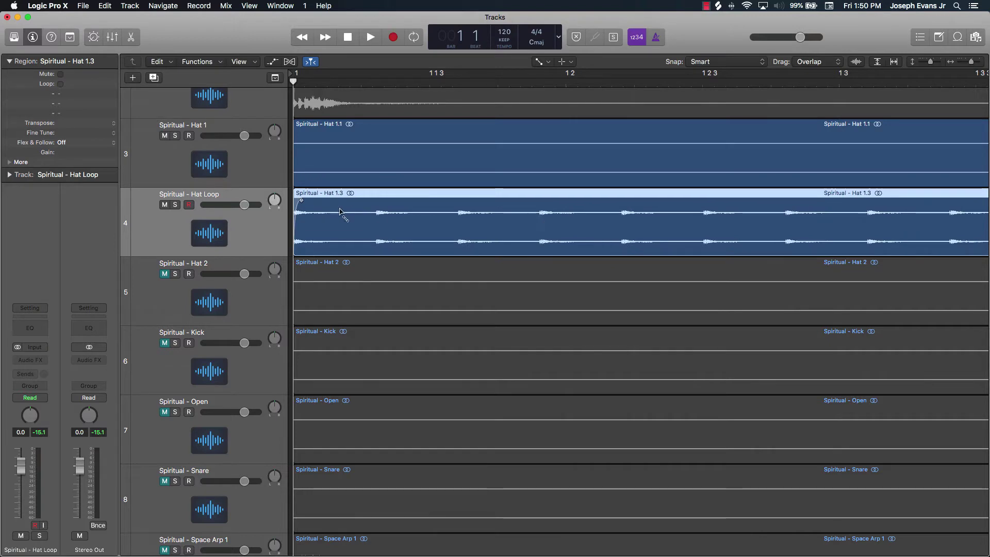
- Delete the silent leftover Hat 1 region that runs from bar 1 to bar 20
{"action": "key", "text": "super+Left"}
{"action": "scroll", "coordinate": [349, 209], "scroll_direction": "down", "scroll_amount": 10}
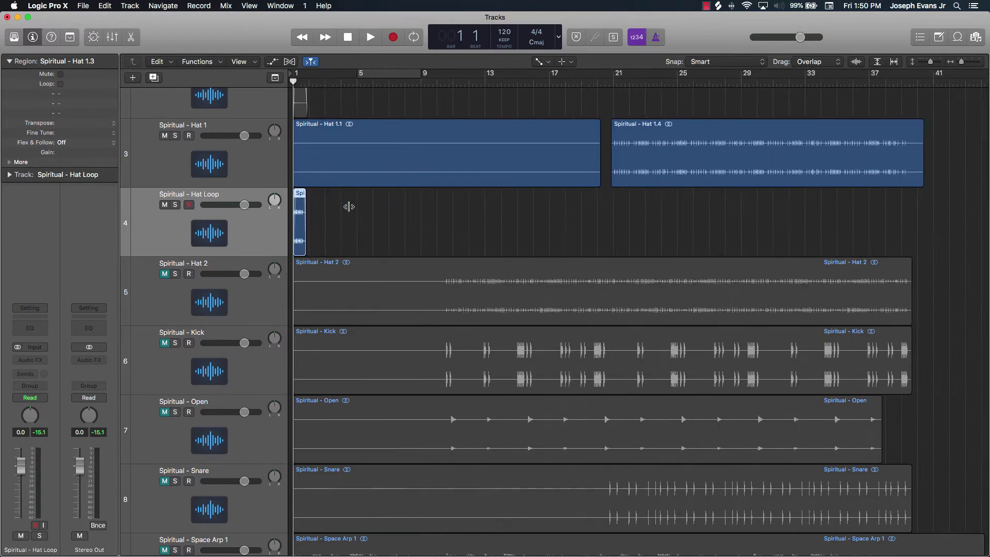
{"action": "scroll", "coordinate": [347, 207], "scroll_direction": "down", "scroll_amount": 3}
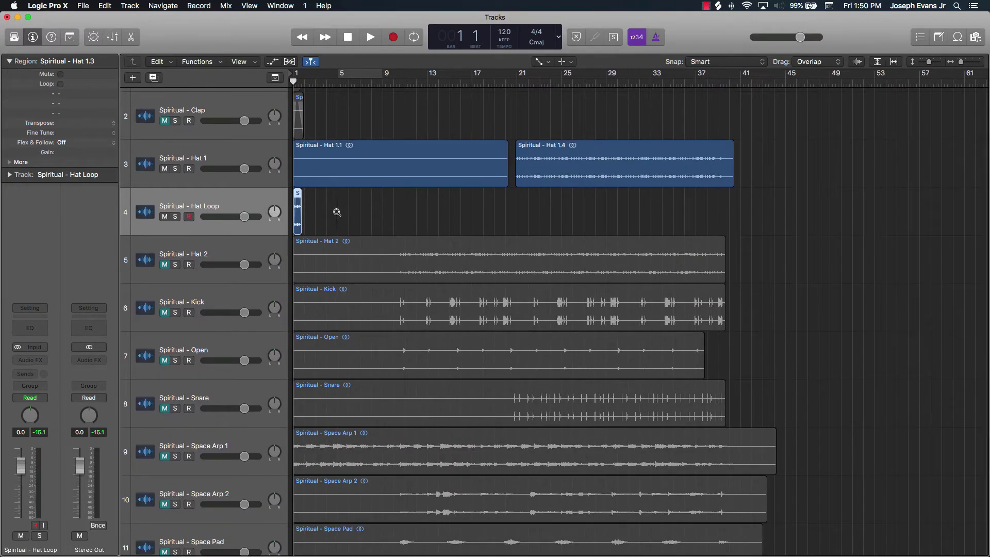
{"action": "left_click", "coordinate": [337, 212]}
{"action": "scroll", "coordinate": [320, 260], "scroll_direction": "down", "scroll_amount": 3}
{"action": "scroll", "coordinate": [322, 258], "scroll_direction": "down", "scroll_amount": 2}
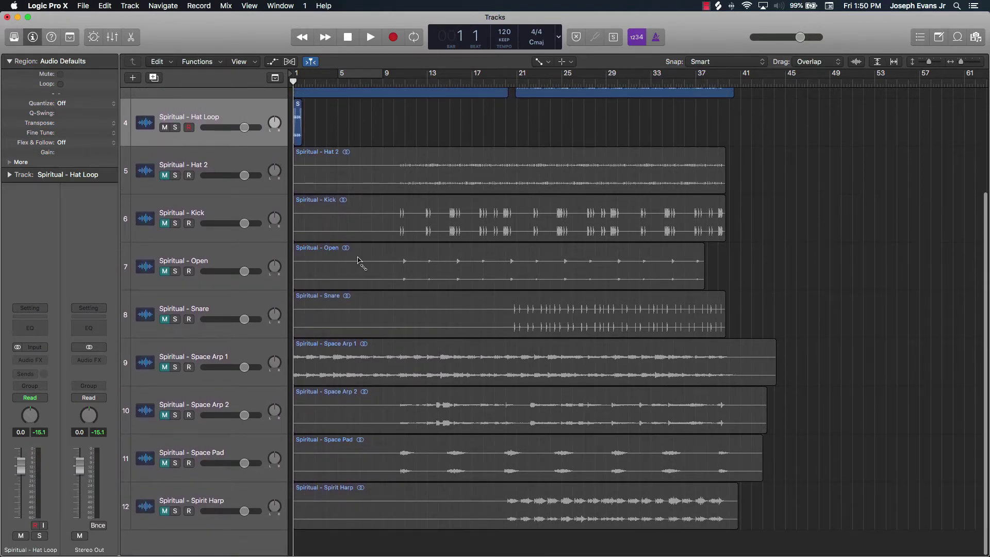
{"action": "scroll", "coordinate": [600, 209], "scroll_direction": "up", "scroll_amount": 5}
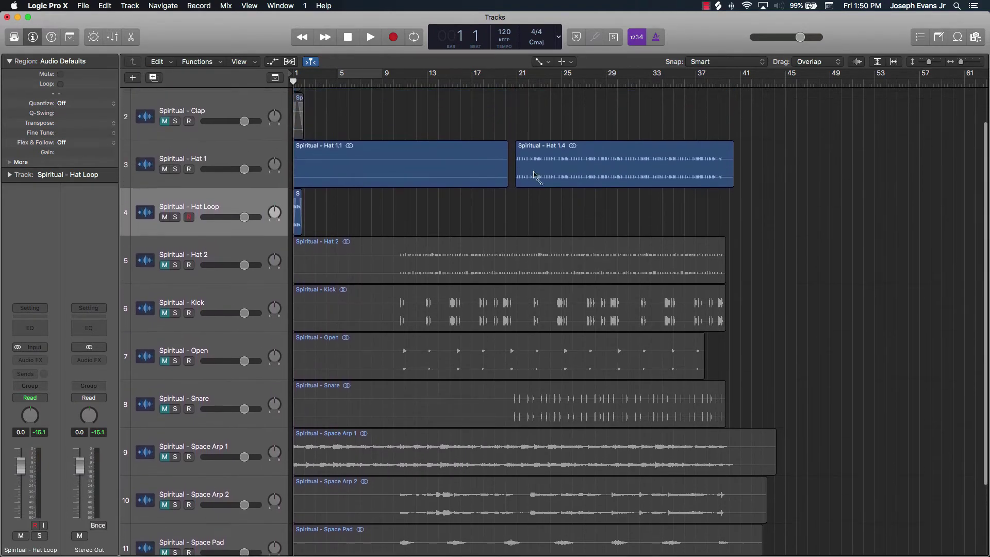
{"action": "left_click", "coordinate": [441, 170]}
{"action": "key", "text": "Delete"}
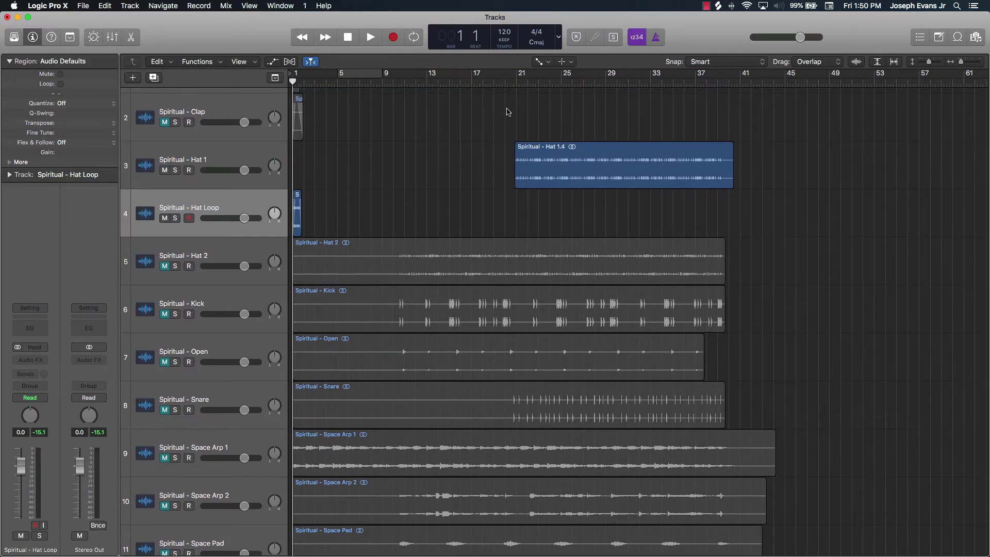
- Audition the first hat hit of the remaining Hat 1 region in bar 21 and place the playhead at beat 2
{"action": "left_click", "coordinate": [515, 85]}
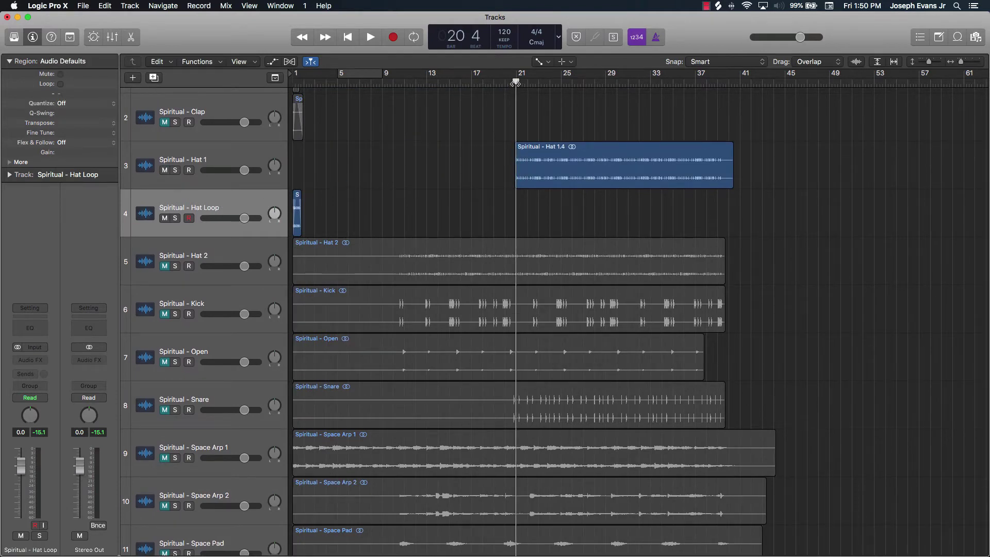
{"action": "left_click", "coordinate": [507, 108], "text": "ctrl+alt"}
{"action": "left_click", "coordinate": [507, 108], "text": "ctrl+alt"}
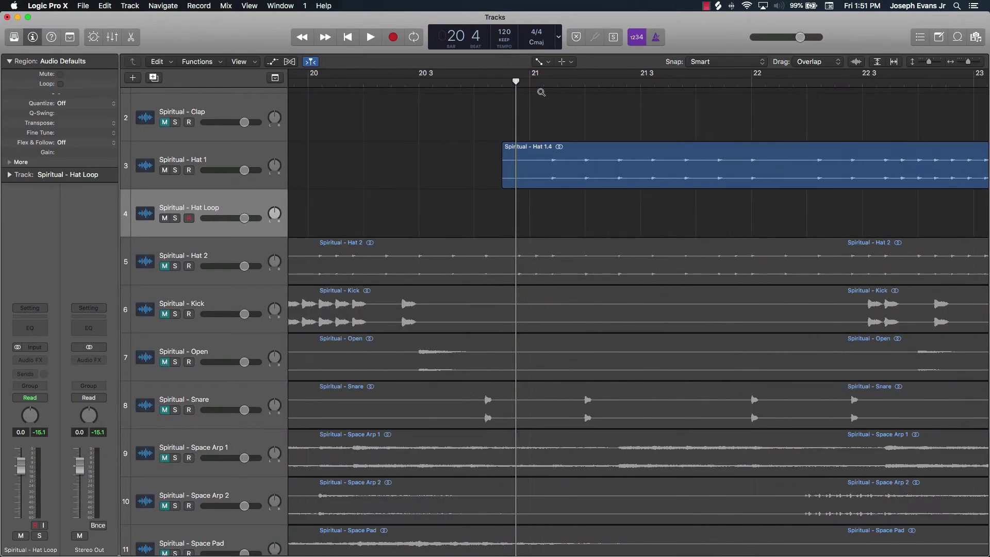
{"action": "left_click", "coordinate": [558, 82]}
{"action": "left_click", "coordinate": [549, 84]}
{"action": "scroll", "coordinate": [548, 87], "scroll_direction": "up", "scroll_amount": 5}
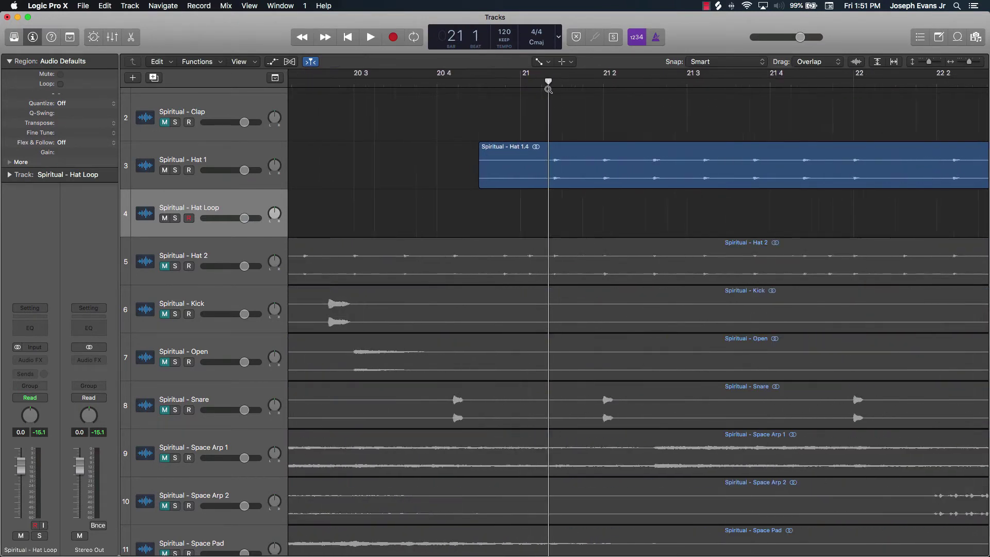
{"action": "left_click_drag", "start_coordinate": [548, 82], "coordinate": [562, 82]}
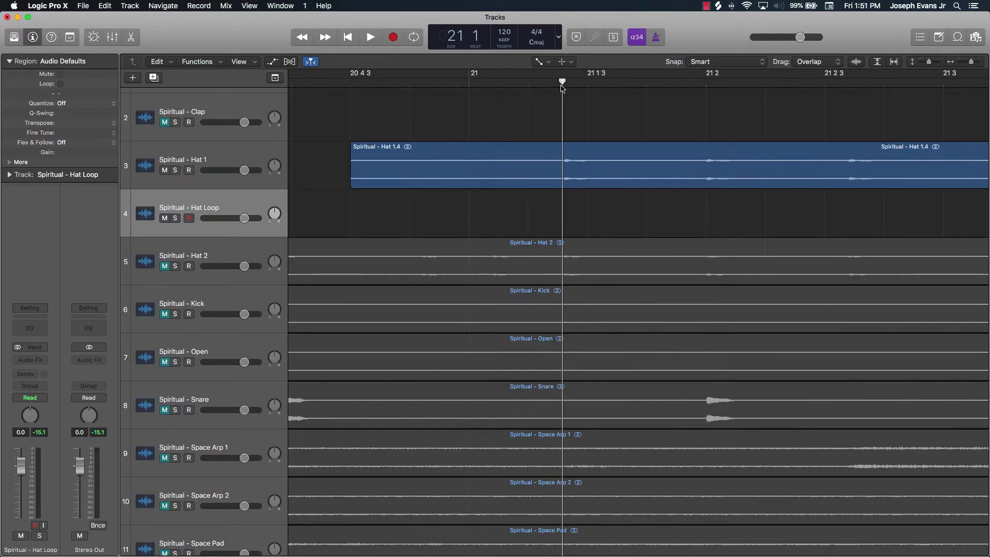
{"action": "key", "text": "space"}
{"action": "key", "text": "space"}
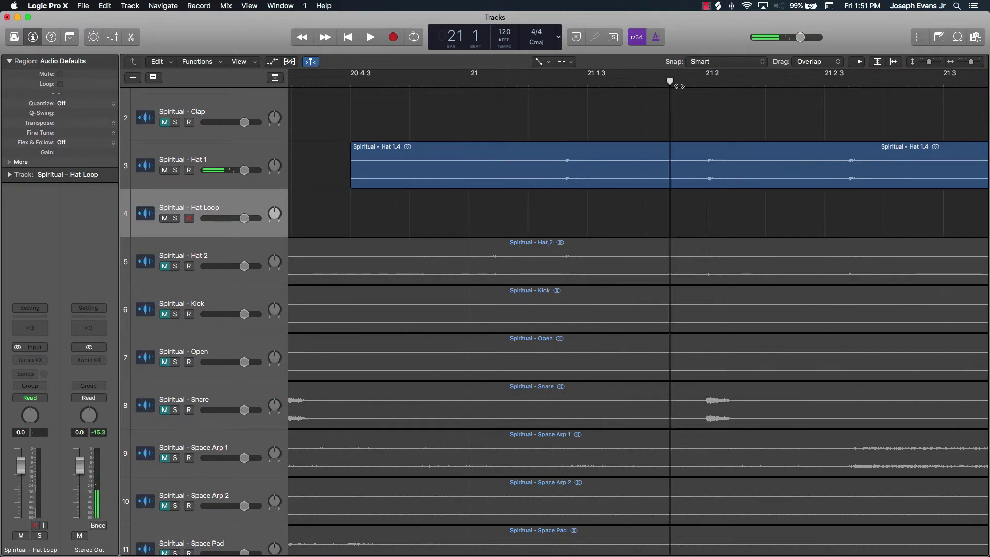
{"action": "left_click_drag", "start_coordinate": [670, 82], "coordinate": [705, 80]}
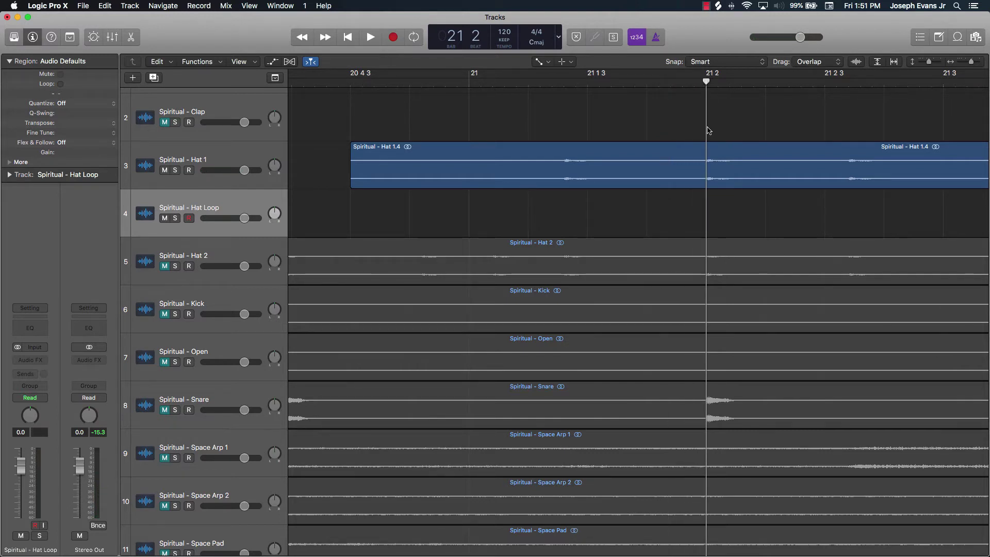
- Place the playhead at the isolated hat hit in the second beat of bar 24 and select the Hat 1 region
{"action": "scroll", "coordinate": [708, 130], "scroll_direction": "right", "scroll_amount": 5}
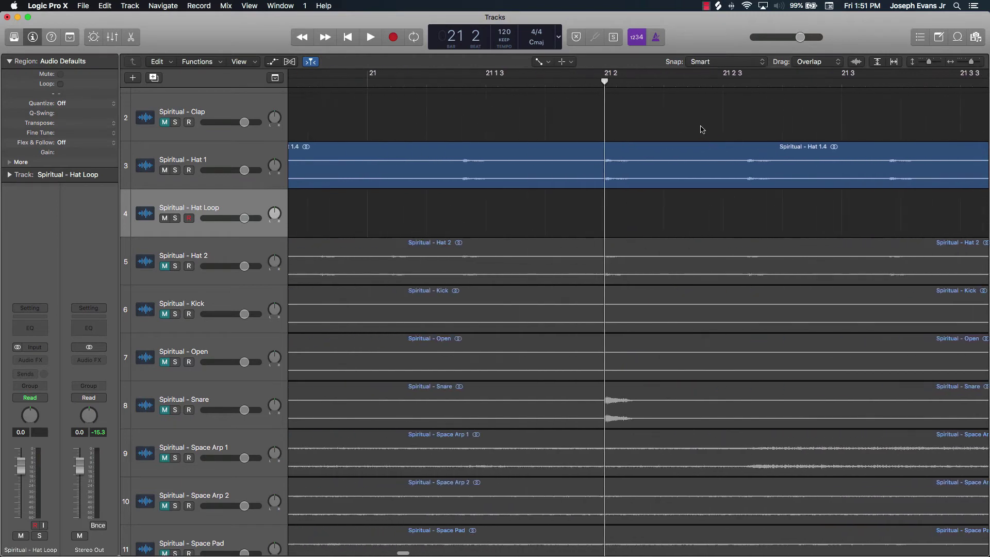
{"action": "left_click", "coordinate": [700, 128], "text": "ctrl+alt"}
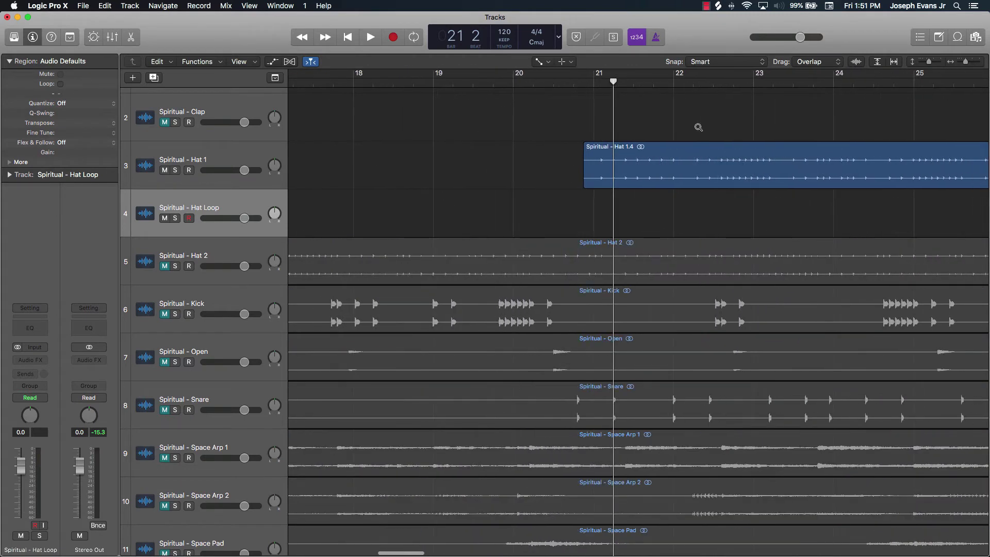
{"action": "scroll", "coordinate": [642, 115], "scroll_direction": "right", "scroll_amount": 10}
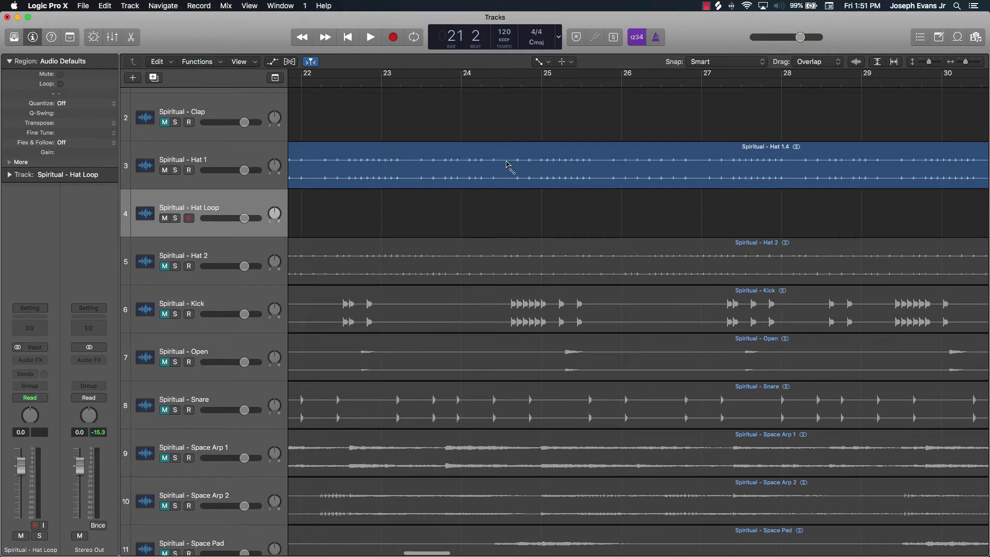
{"action": "left_click", "coordinate": [490, 83]}
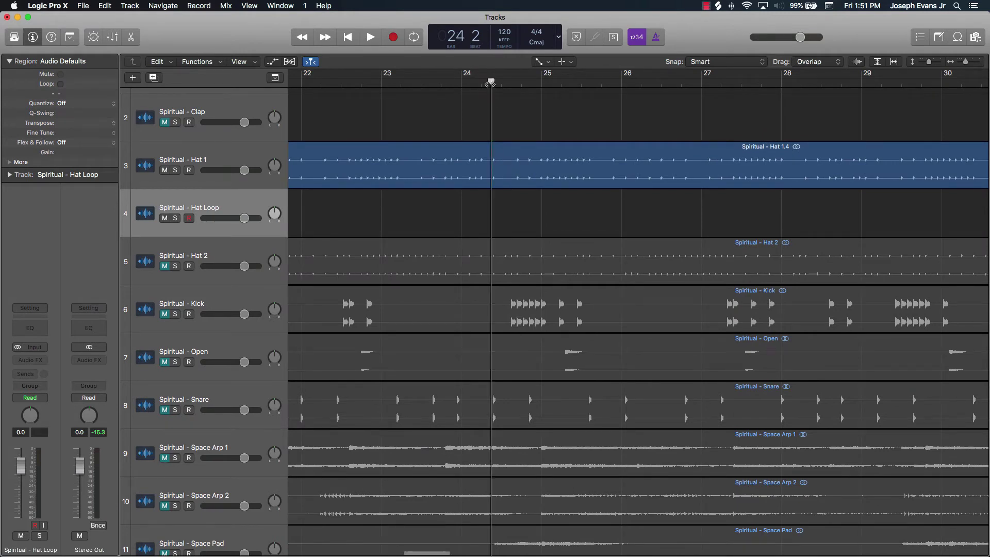
{"action": "left_click", "coordinate": [509, 165]}
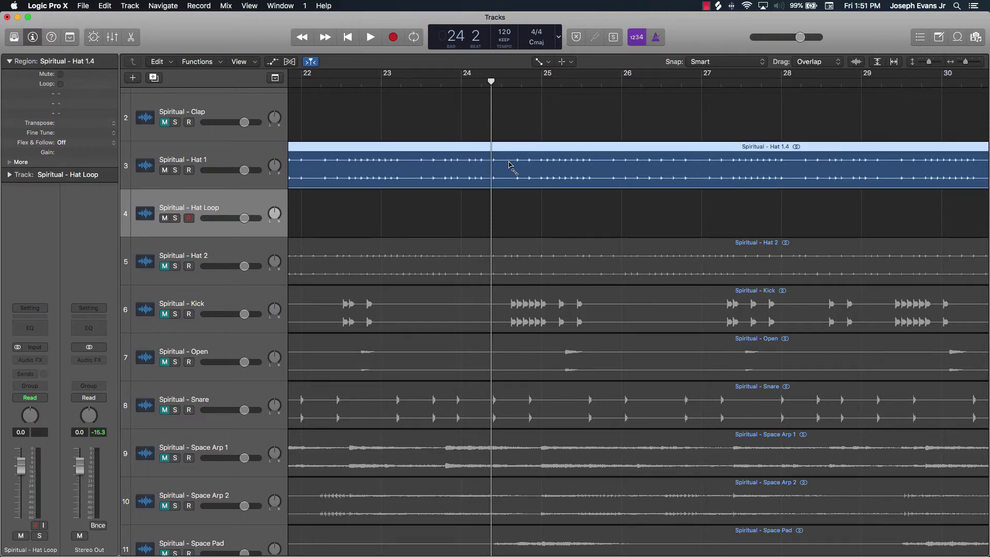
- Align the playhead exactly with the onset of the isolated hat hit just after 24 2 3 and split the Hat 1 region there
{"action": "key", "text": "super+Right"}
{"action": "key", "text": "super+Right"}
{"action": "key", "text": "super+Right"}
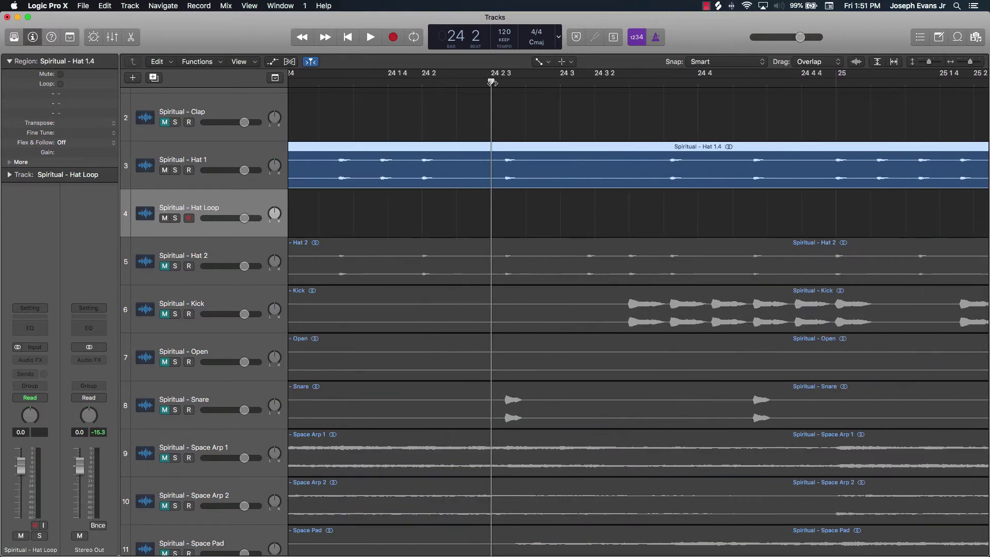
{"action": "left_click_drag", "start_coordinate": [491, 82], "coordinate": [503, 81]}
{"action": "scroll", "coordinate": [509, 131], "scroll_direction": "up", "scroll_amount": 10}
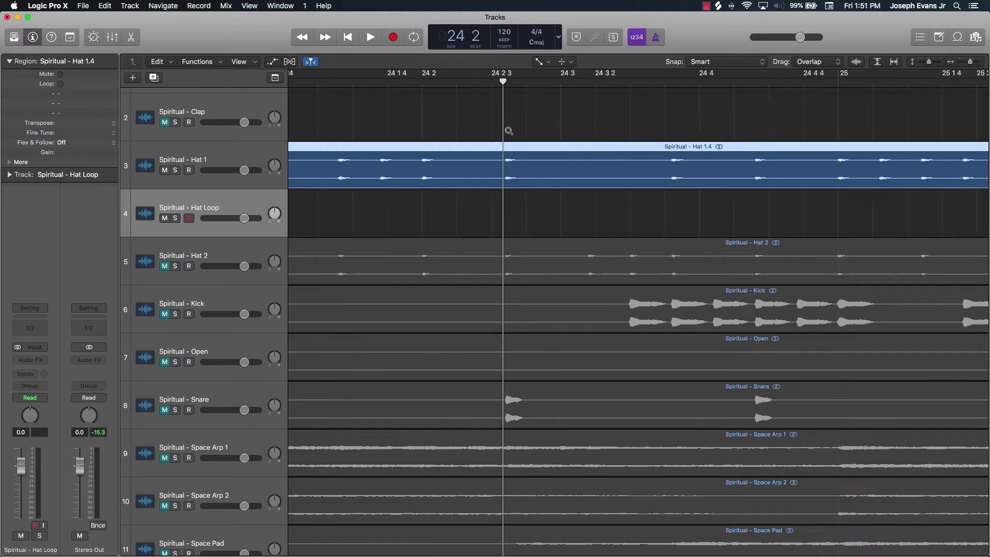
{"action": "scroll", "coordinate": [508, 131], "scroll_direction": "down", "scroll_amount": 6}
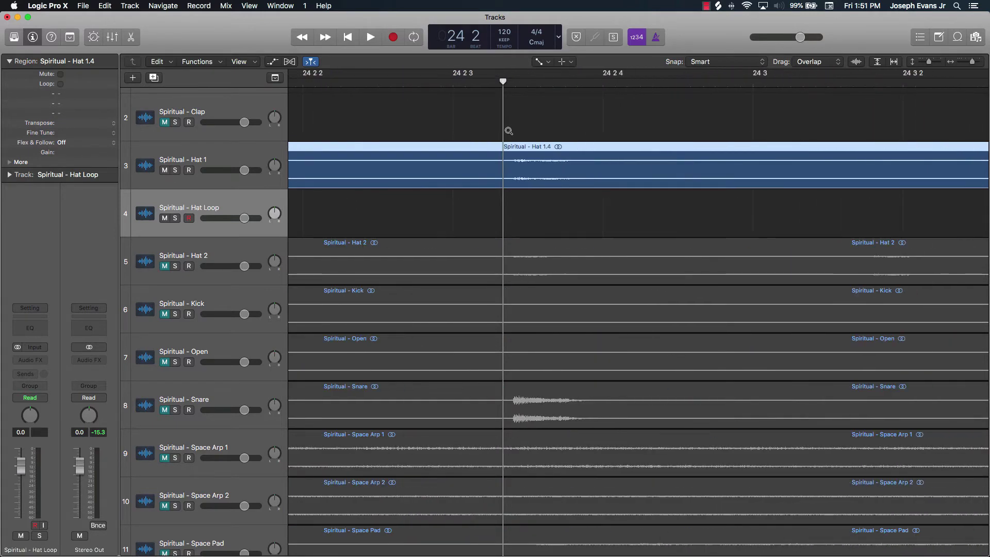
{"action": "left_click_drag", "start_coordinate": [503, 81], "coordinate": [513, 80]}
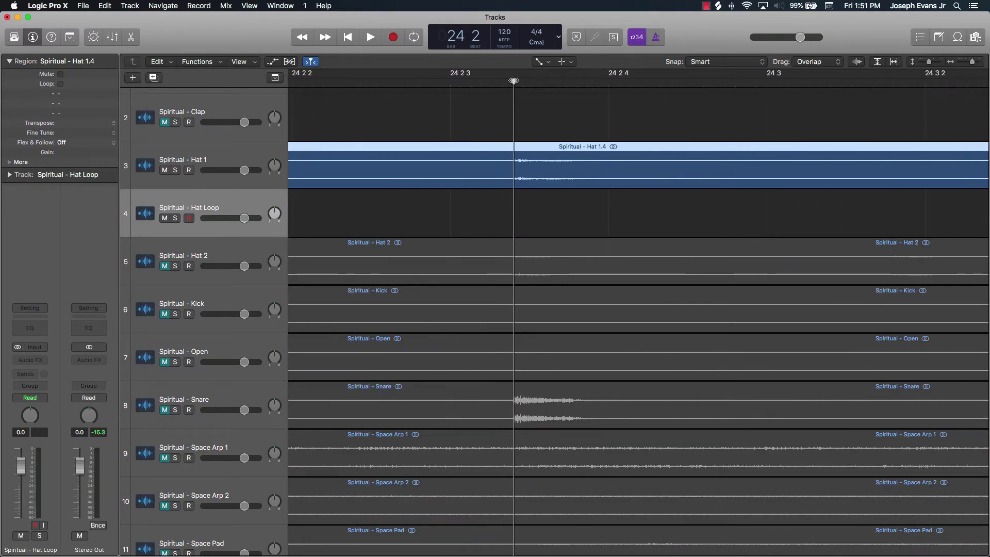
{"action": "key", "text": "super+t"}
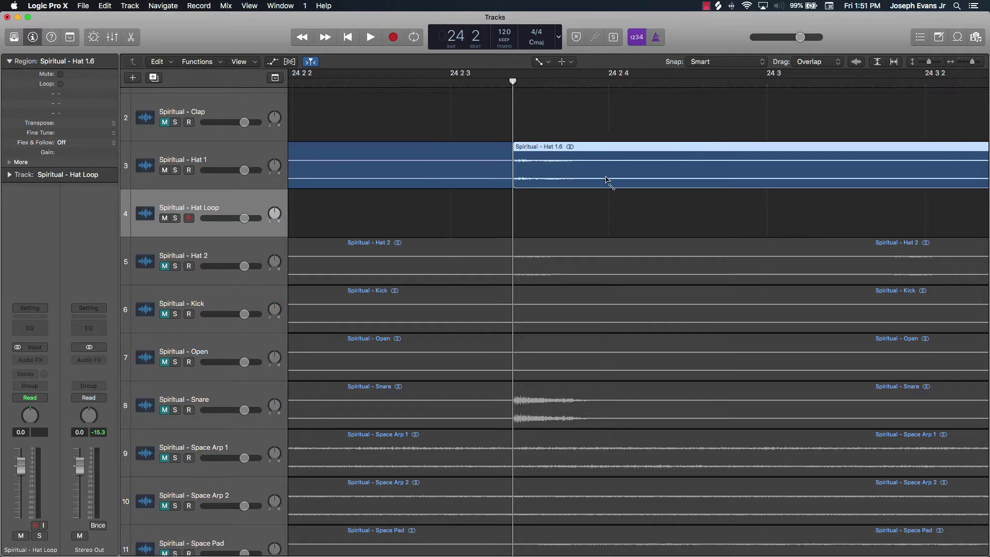
- Split the Hat 1 region at 24 3 4, in the silence just before the next hat hit
{"action": "scroll", "coordinate": [606, 181], "scroll_direction": "right", "scroll_amount": 10}
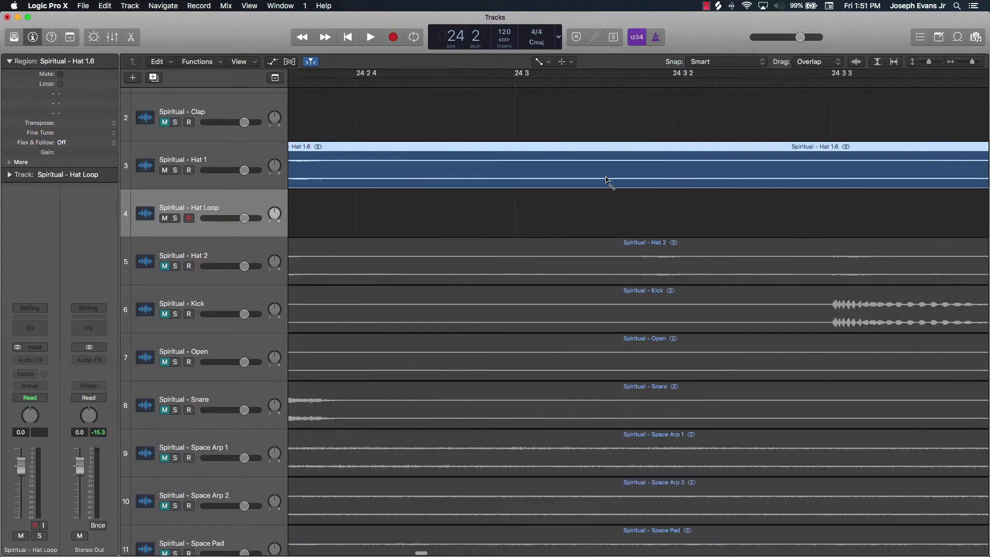
{"action": "scroll", "coordinate": [607, 180], "scroll_direction": "right", "scroll_amount": 5}
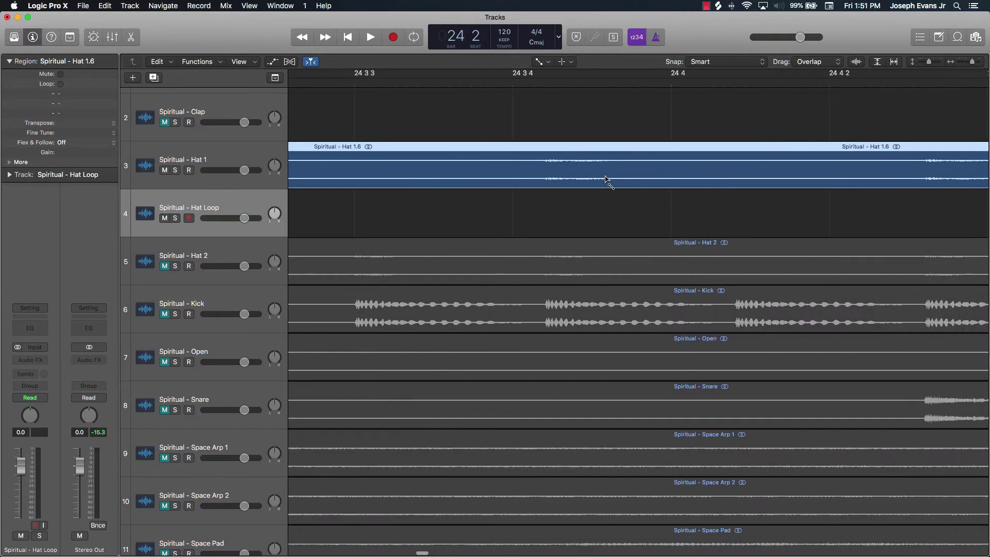
{"action": "left_click", "coordinate": [500, 91]}
{"action": "left_click", "coordinate": [513, 83]}
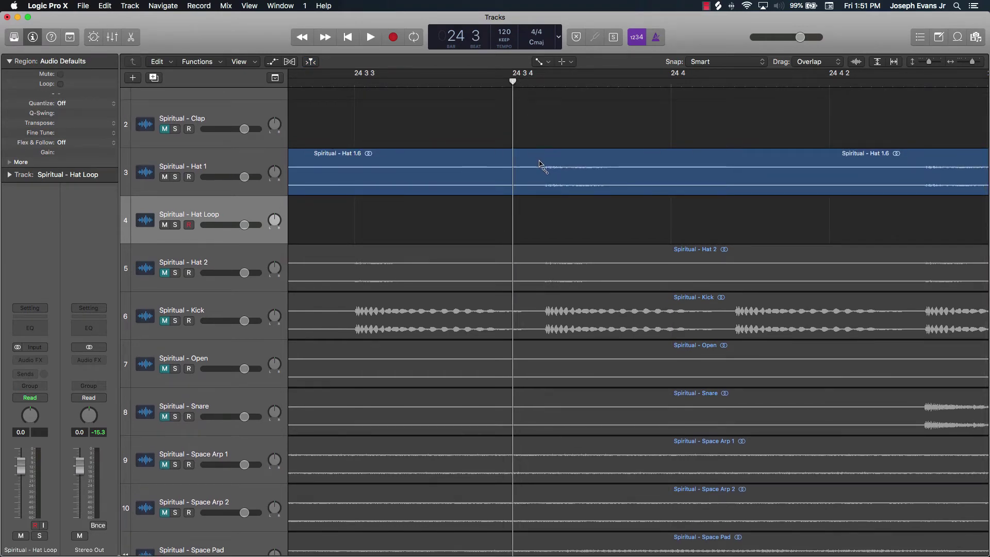
{"action": "scroll", "coordinate": [539, 164], "scroll_direction": "down", "scroll_amount": 5}
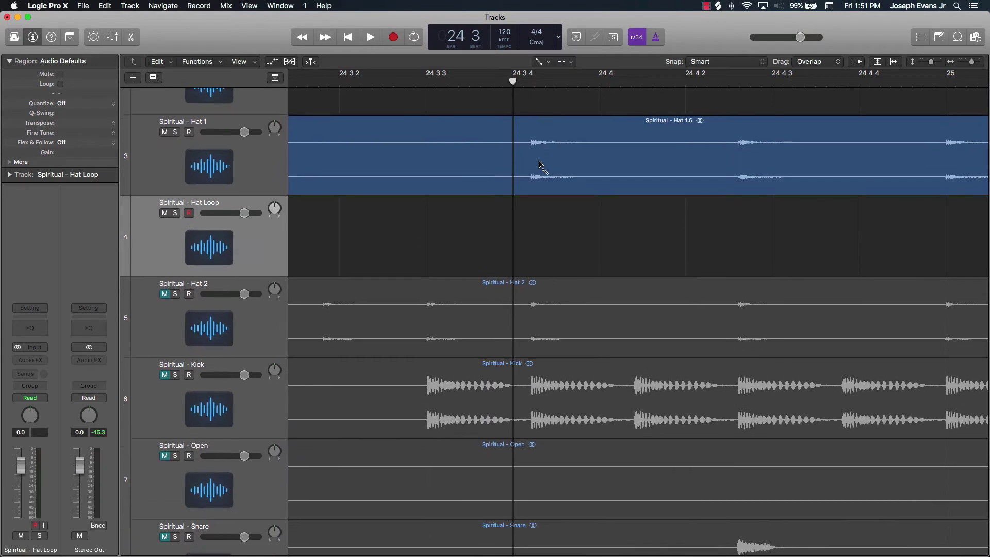
{"action": "scroll", "coordinate": [539, 164], "scroll_direction": "down", "scroll_amount": 3}
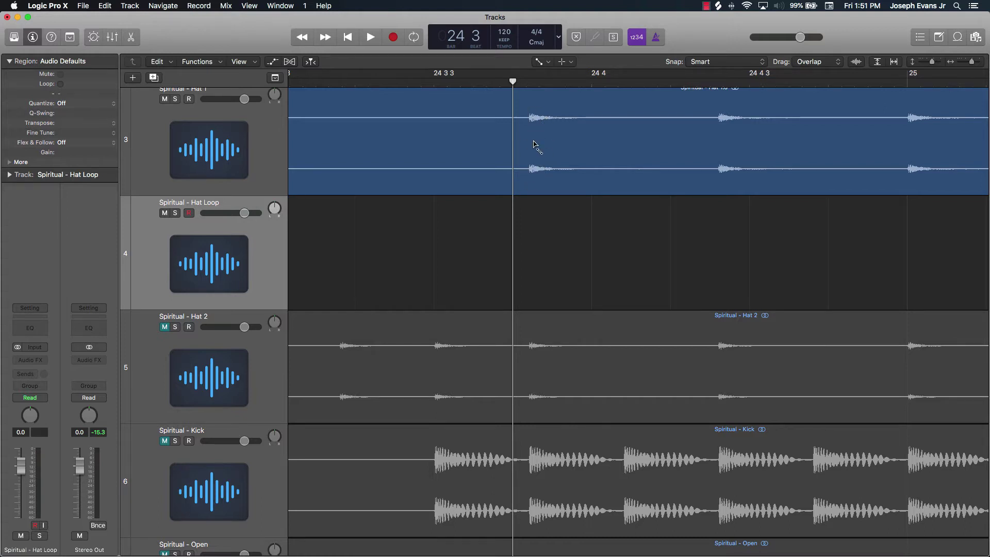
{"action": "left_click", "coordinate": [527, 145]}
{"action": "left_click", "coordinate": [521, 165]}
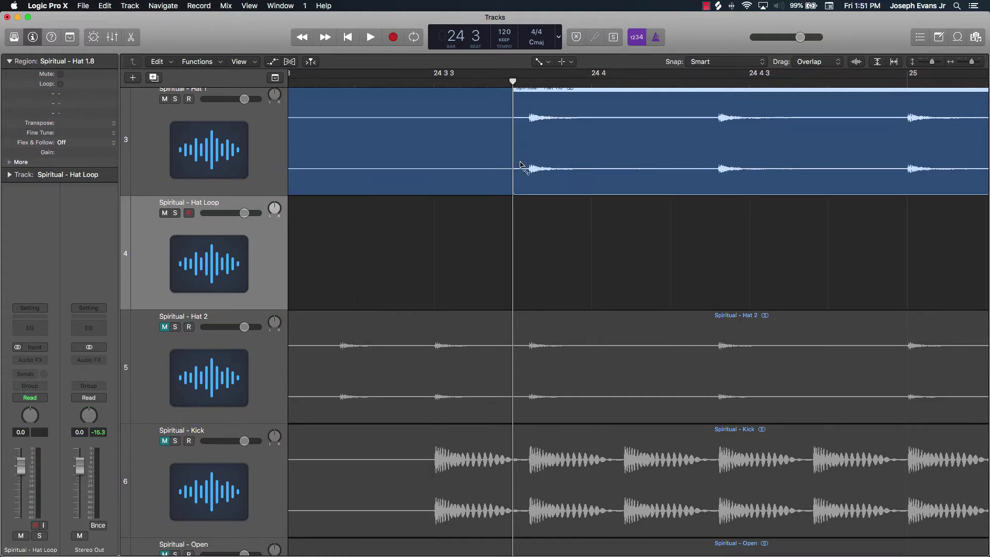
- Move the isolated single-hat region to the start of bar 1 and delete the two leftover Hat 1 regions between bars 21 and 40
{"action": "scroll", "coordinate": [521, 166], "scroll_direction": "left", "scroll_amount": 10}
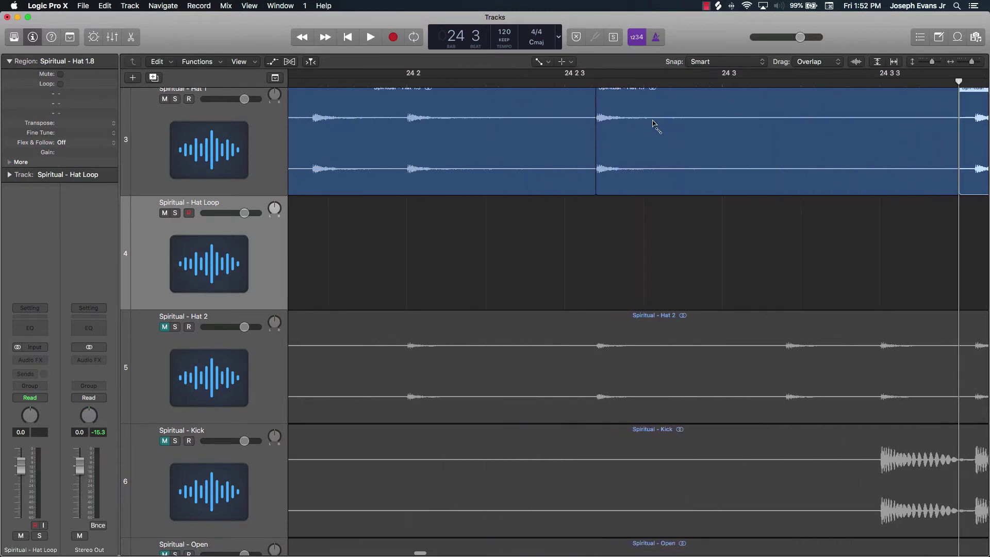
{"action": "left_click", "coordinate": [629, 130]}
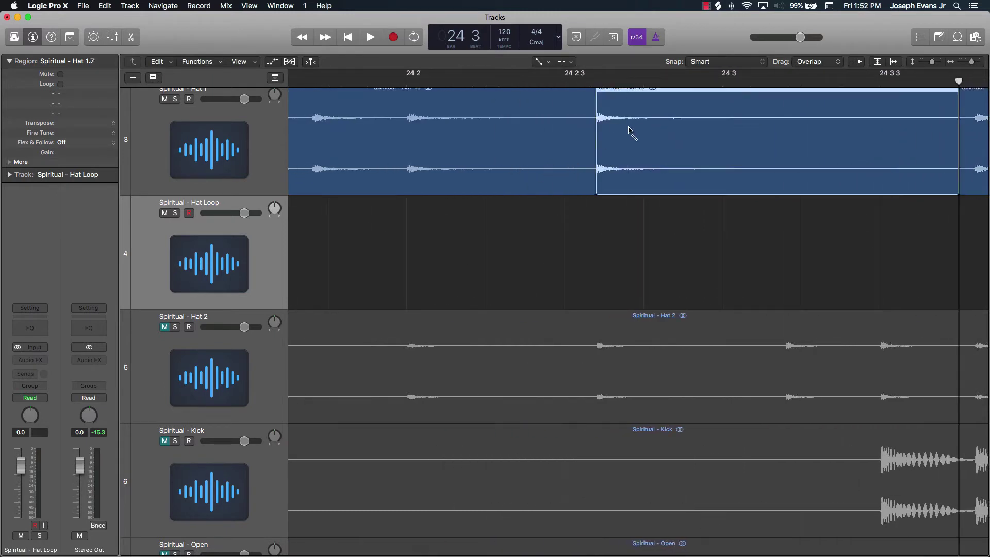
{"action": "scroll", "coordinate": [628, 132], "scroll_direction": "down", "scroll_amount": 10}
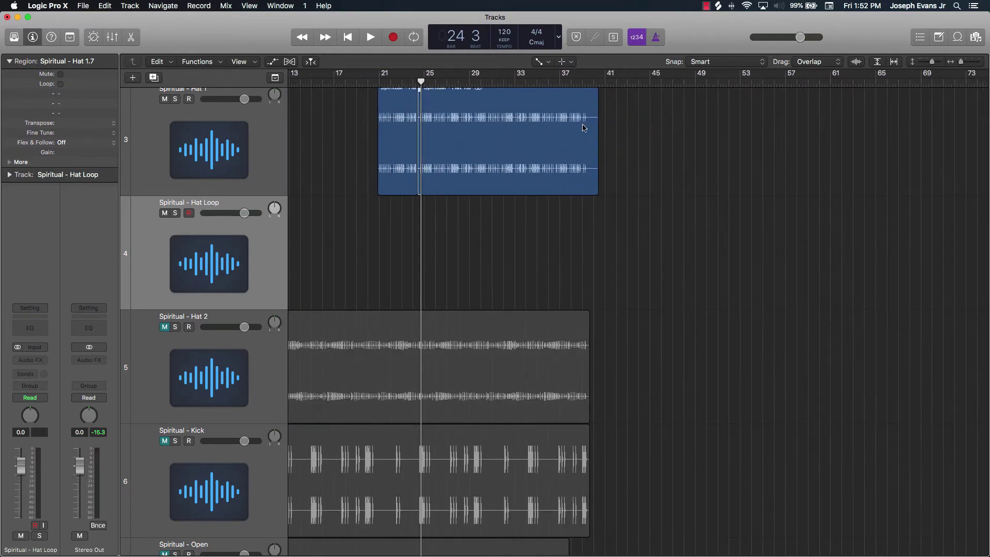
{"action": "scroll", "coordinate": [421, 106], "scroll_direction": "up", "scroll_amount": 3}
{"action": "scroll", "coordinate": [422, 107], "scroll_direction": "up", "scroll_amount": 1}
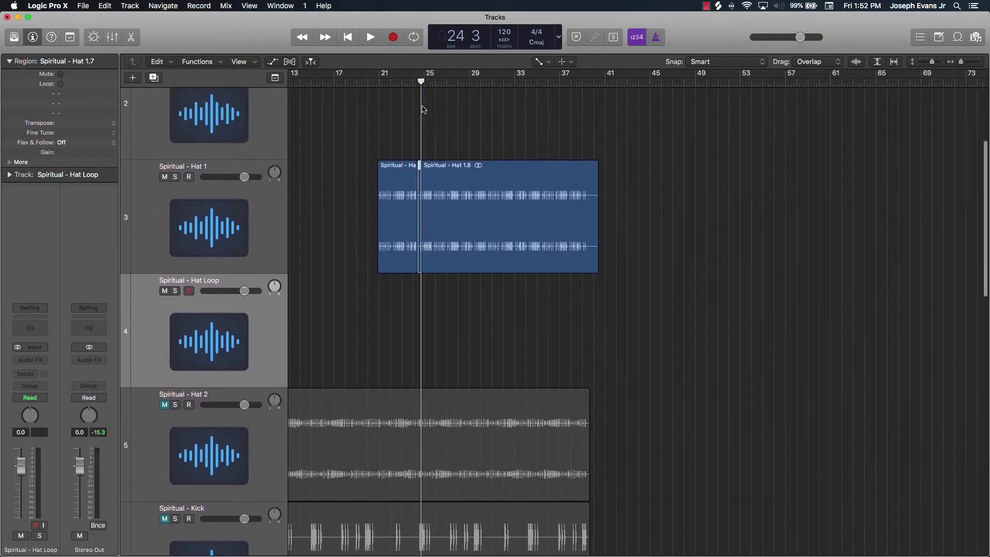
{"action": "key", "text": "Return"}
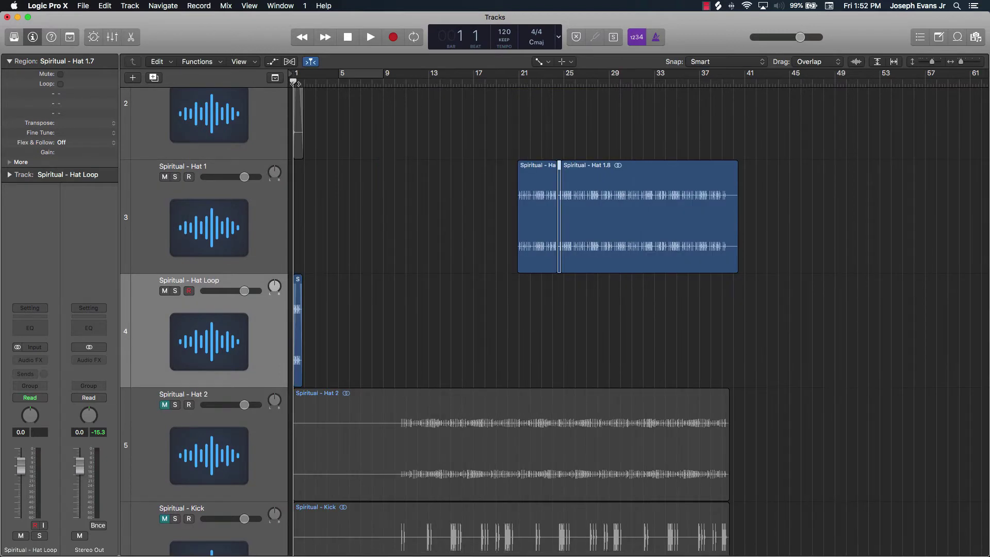
{"action": "key", "text": "semicolon"}
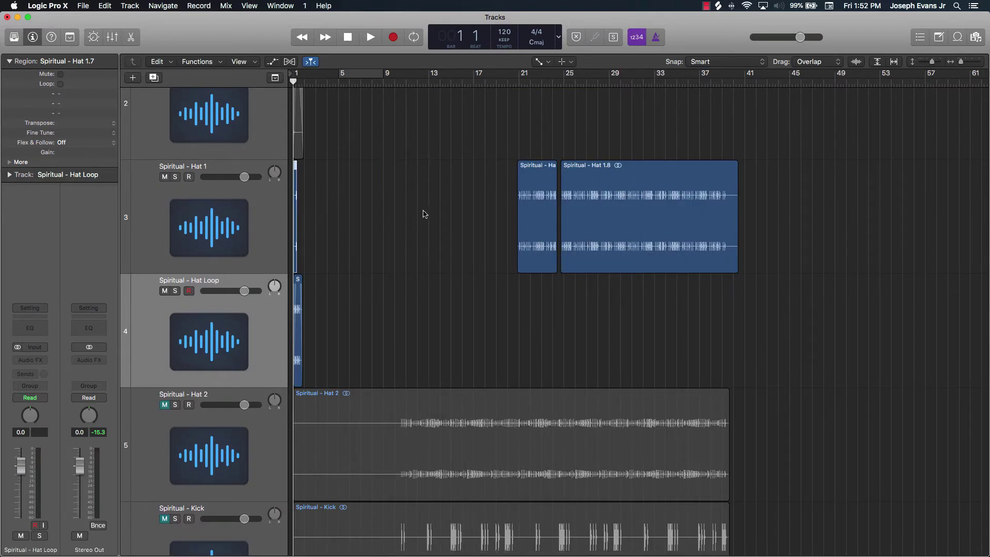
{"action": "left_click_drag", "start_coordinate": [424, 214], "coordinate": [836, 221]}
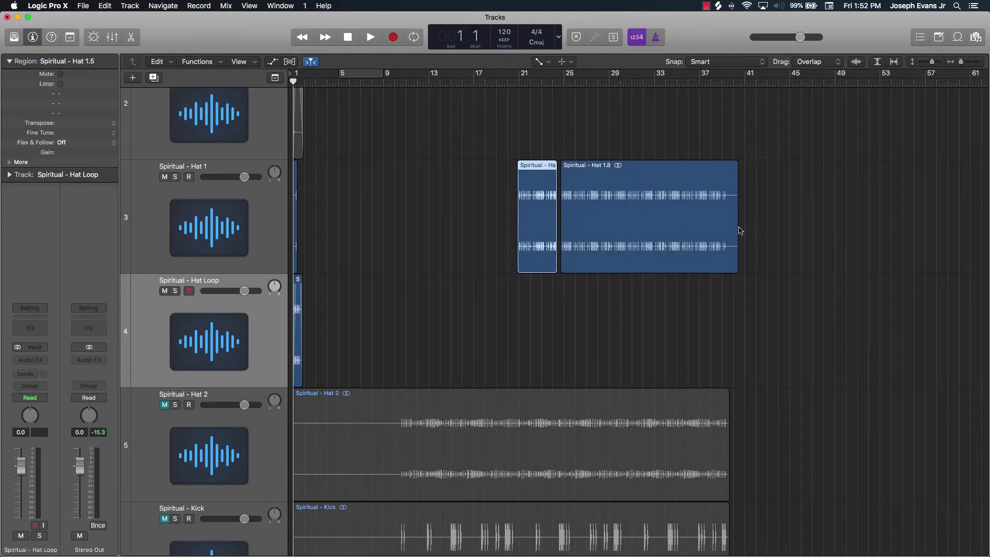
{"action": "key", "text": "Delete"}
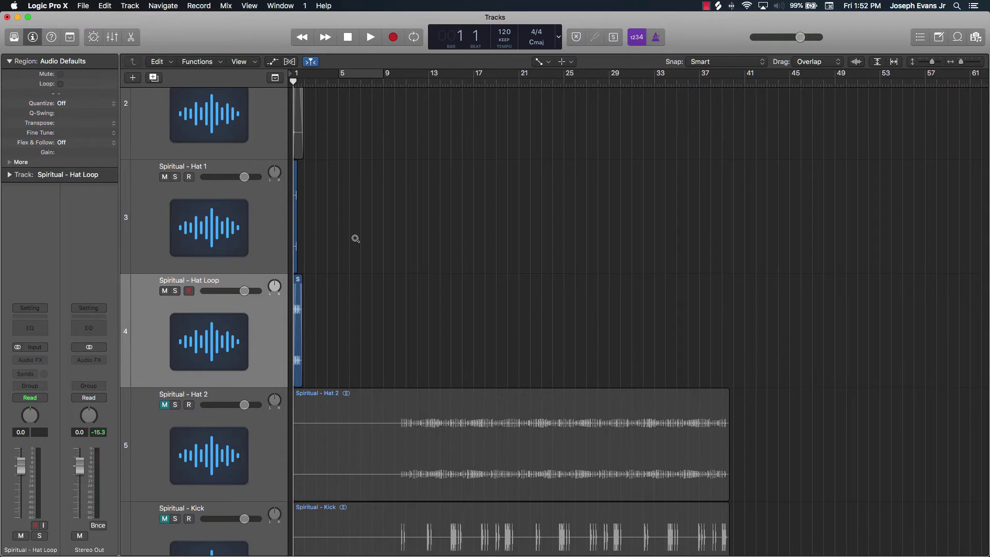
- Add a long fade-out from just after 1 1 3 to the single-hat region's end and a very short fade-in at its start
{"action": "scroll", "coordinate": [356, 239], "scroll_direction": "up", "scroll_amount": 10}
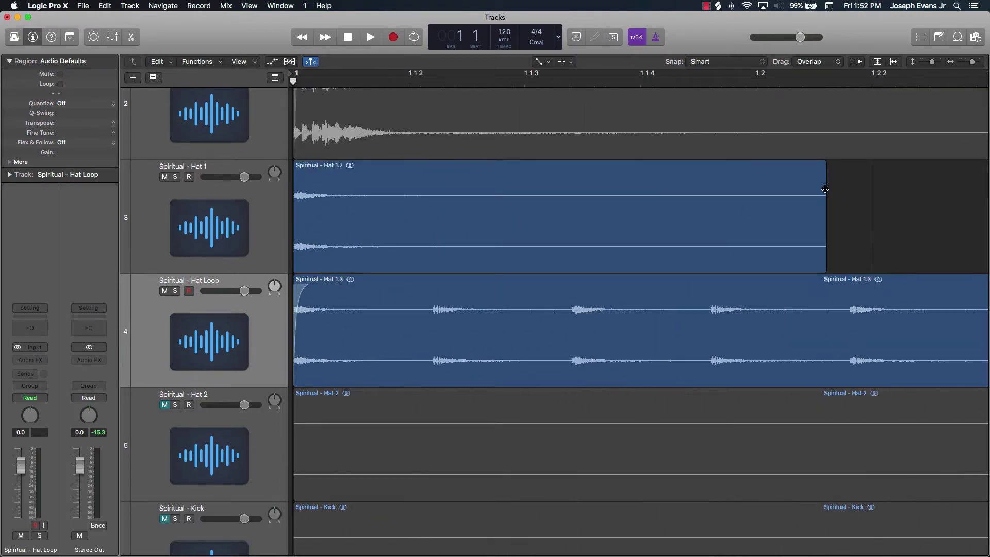
{"action": "left_click_drag", "start_coordinate": [824, 185], "coordinate": [575, 193]}
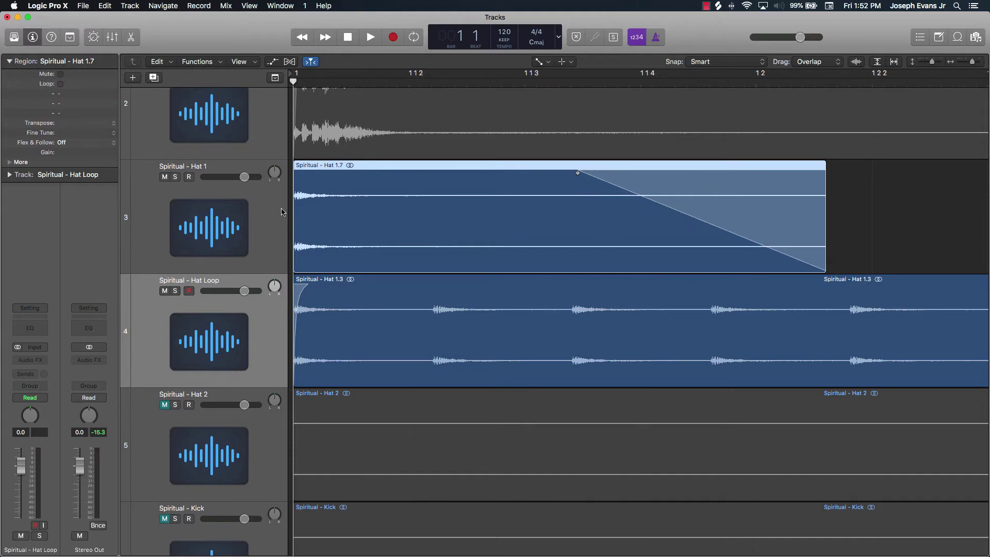
{"action": "left_click_drag", "start_coordinate": [296, 194], "coordinate": [309, 196]}
{"action": "scroll", "coordinate": [310, 199], "scroll_direction": "up", "scroll_amount": 10}
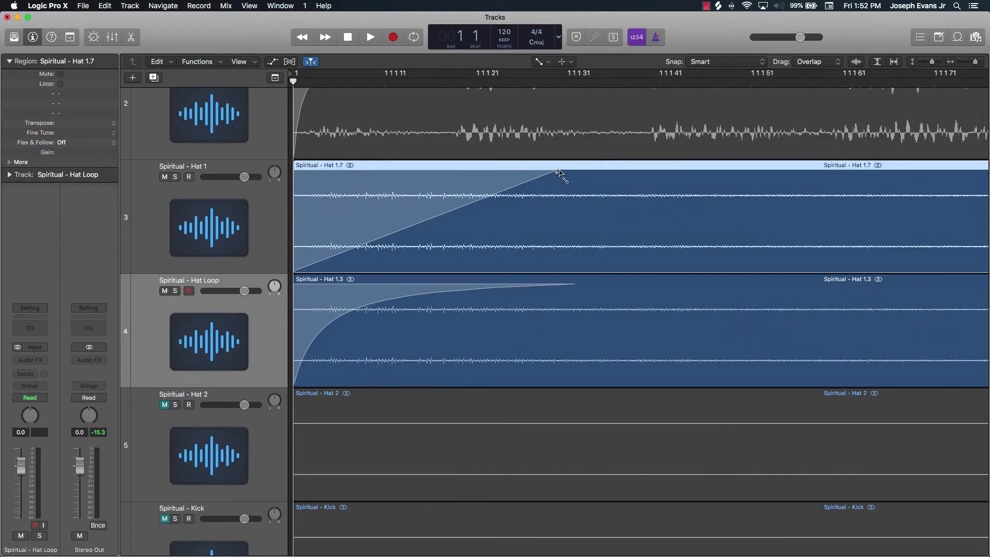
- Shorten the fade-ins at the start of the Hat 1 and Hat Loop regions, bowing the Hat 1 fade upward into a curve
{"action": "left_click_drag", "start_coordinate": [555, 170], "coordinate": [387, 166]}
{"action": "left_click_drag", "start_coordinate": [349, 200], "coordinate": [197, 77]}
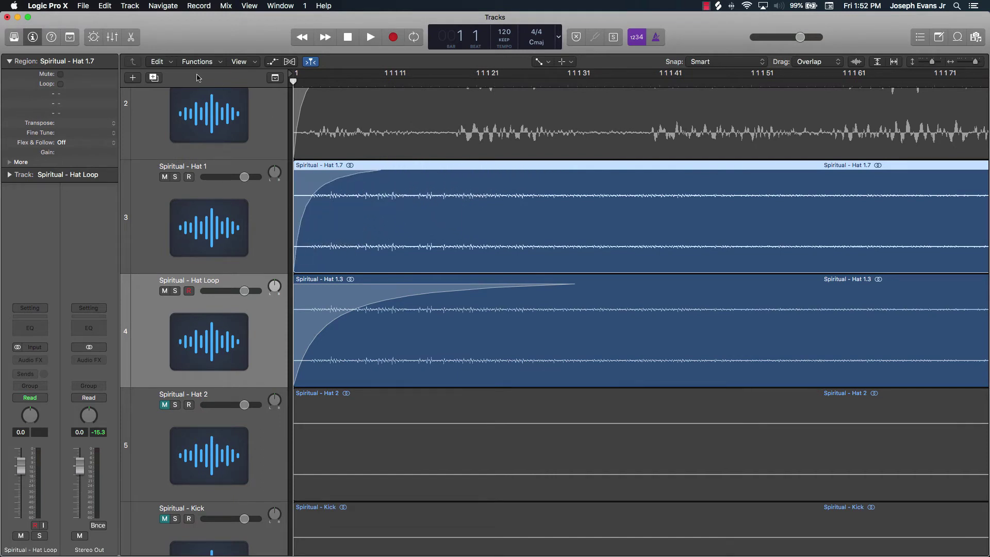
{"action": "left_click_drag", "start_coordinate": [574, 284], "coordinate": [364, 285]}
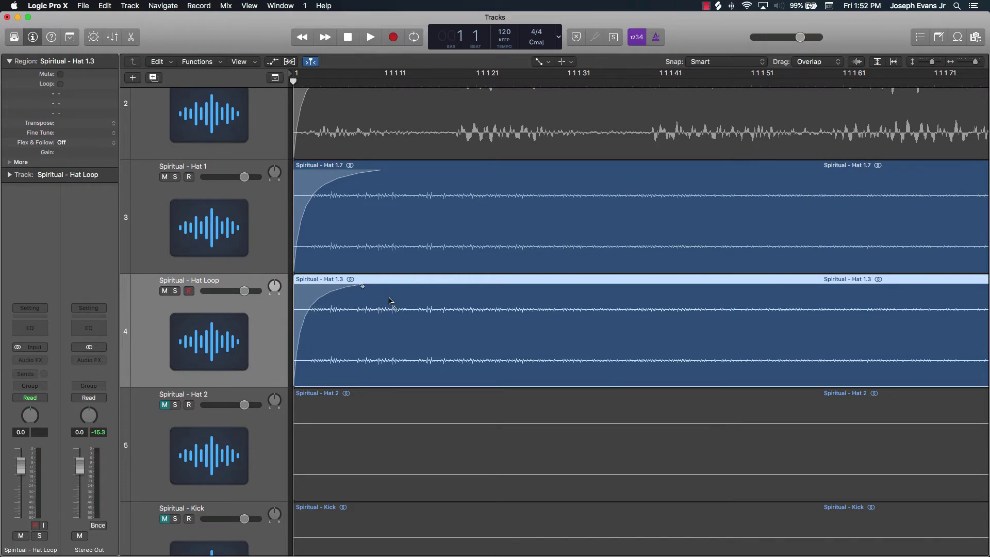
{"action": "scroll", "coordinate": [390, 302], "scroll_direction": "left", "scroll_amount": 15}
{"action": "scroll", "coordinate": [390, 299], "scroll_direction": "down", "scroll_amount": 8}
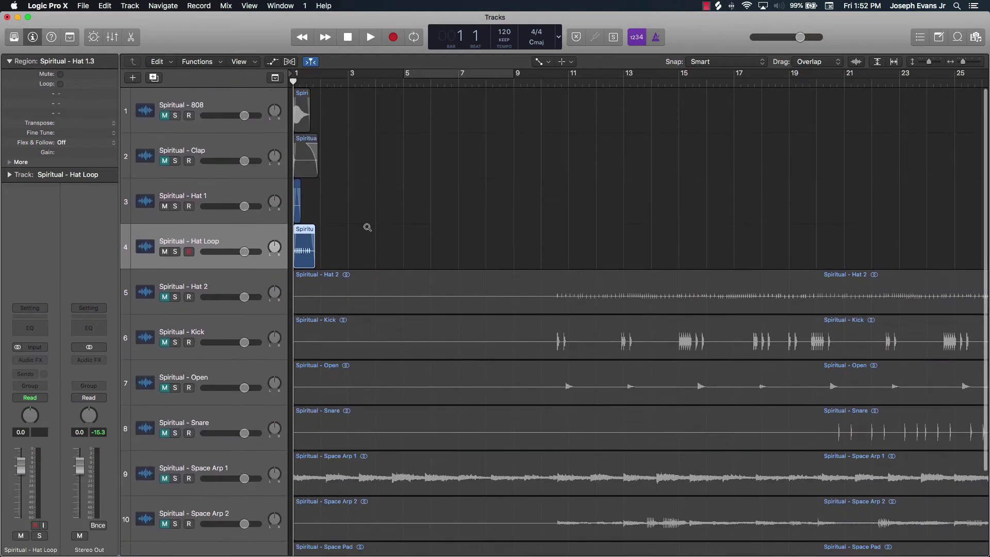
{"action": "left_click", "coordinate": [343, 237]}
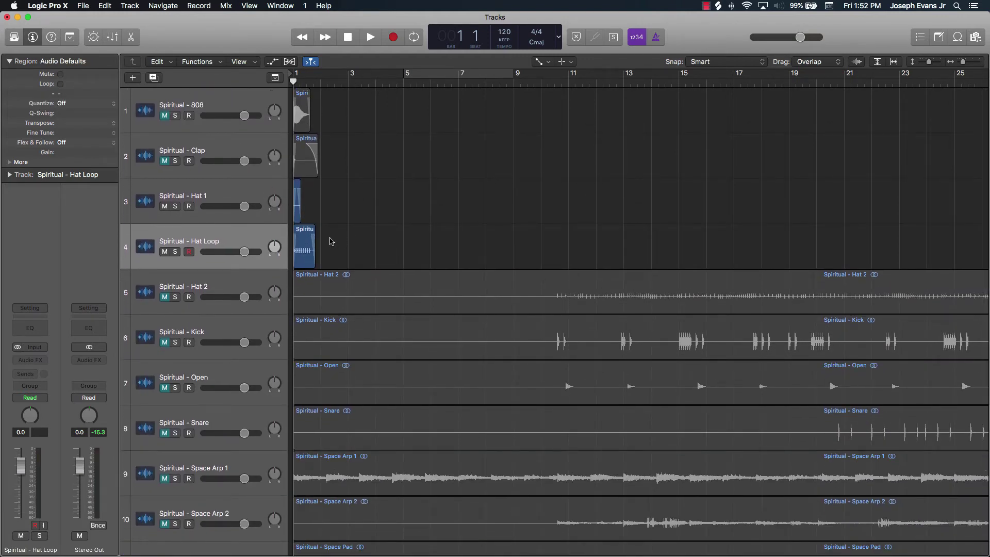
{"action": "scroll", "coordinate": [335, 369], "scroll_direction": "down", "scroll_amount": 5}
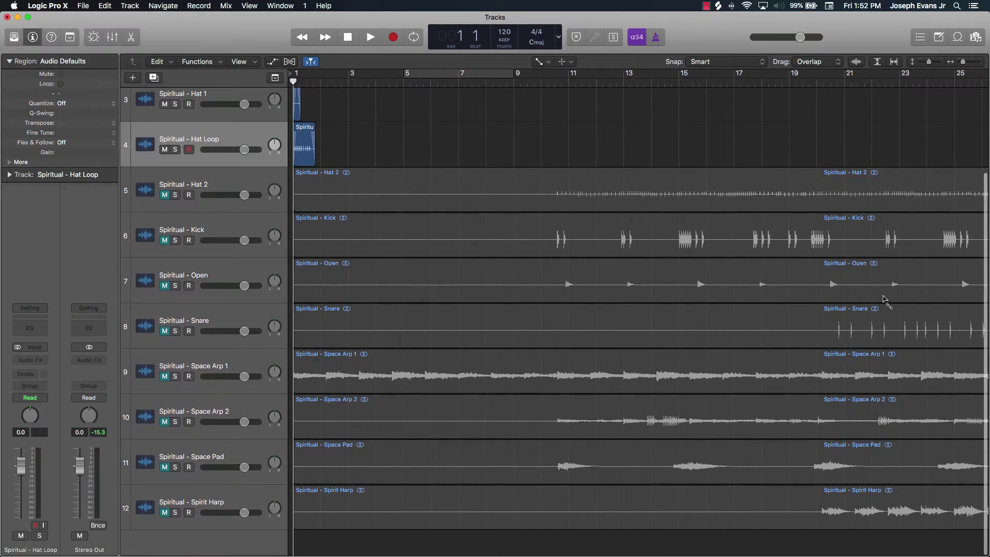
{"action": "scroll", "coordinate": [883, 297], "scroll_direction": "left", "scroll_amount": 3}
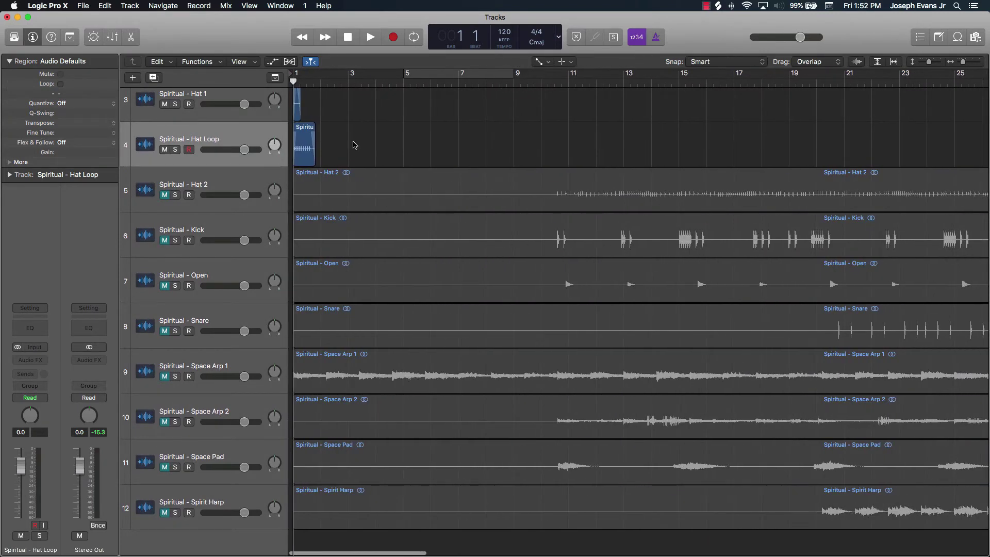
{"action": "scroll", "coordinate": [351, 149], "scroll_direction": "up", "scroll_amount": 4}
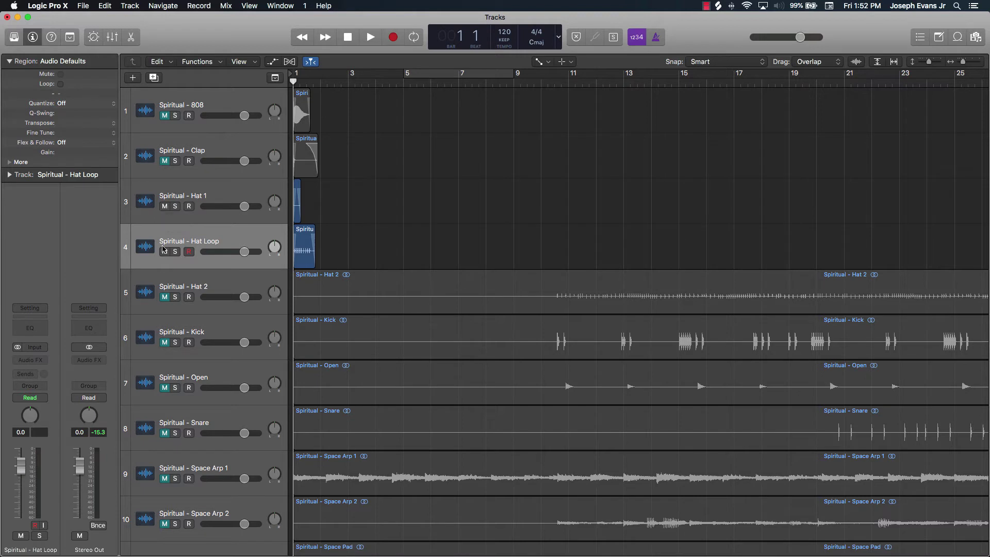
{"action": "scroll", "coordinate": [167, 289], "scroll_direction": "down", "scroll_amount": 4}
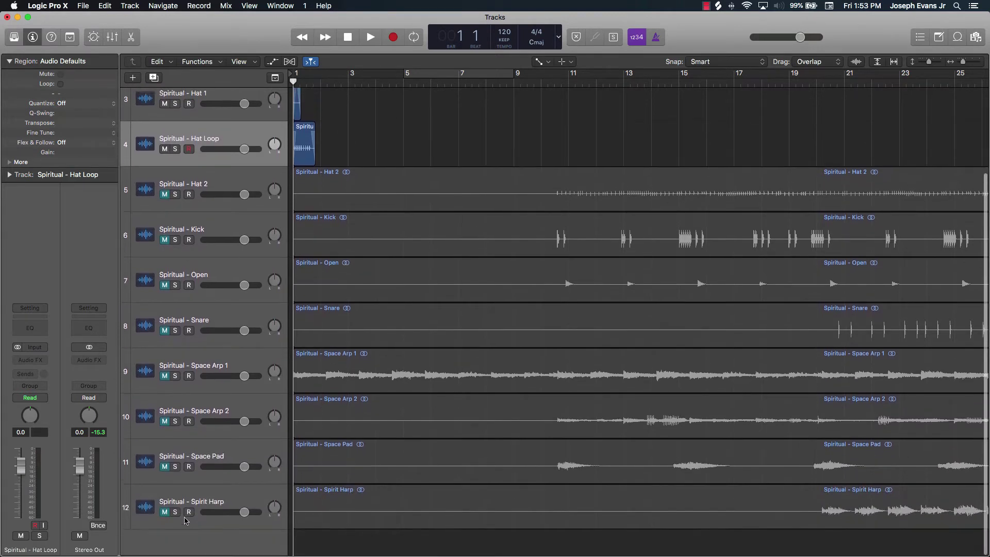
{"action": "scroll", "coordinate": [277, 144], "scroll_direction": "up", "scroll_amount": 2}
{"action": "scroll", "coordinate": [277, 144], "scroll_direction": "up", "scroll_amount": 1}
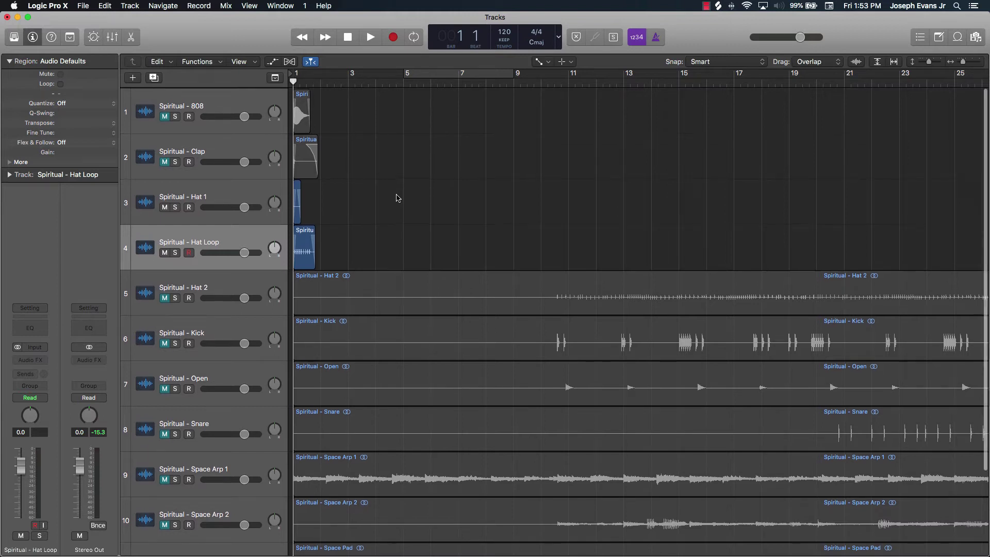
- Mute the Hat 1 and Hat Loop tracks and unmute the Clap track
{"action": "left_click", "coordinate": [164, 250]}
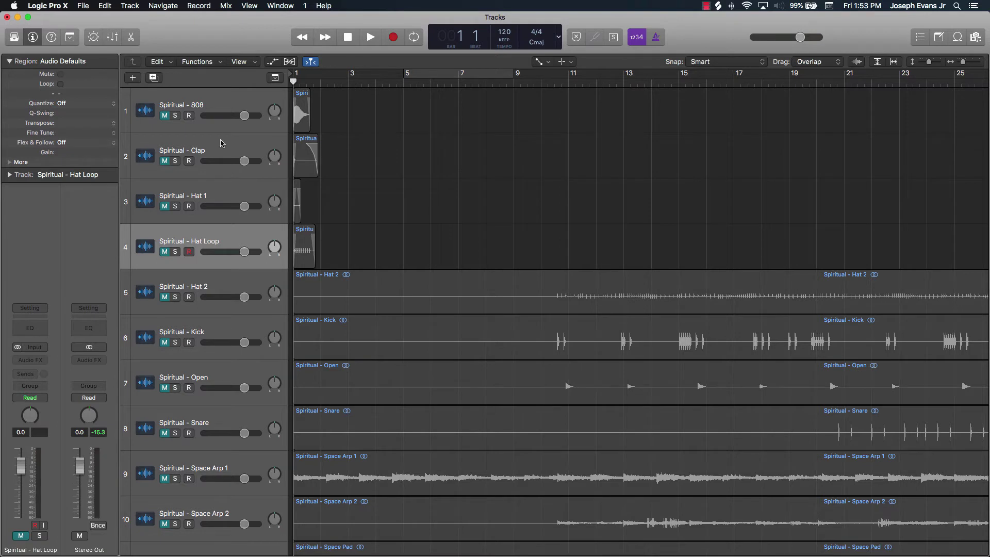
{"action": "left_click", "coordinate": [165, 163]}
- Create three new audio tracks directly below the Spiritual - Clap track
{"action": "left_click", "coordinate": [213, 142]}
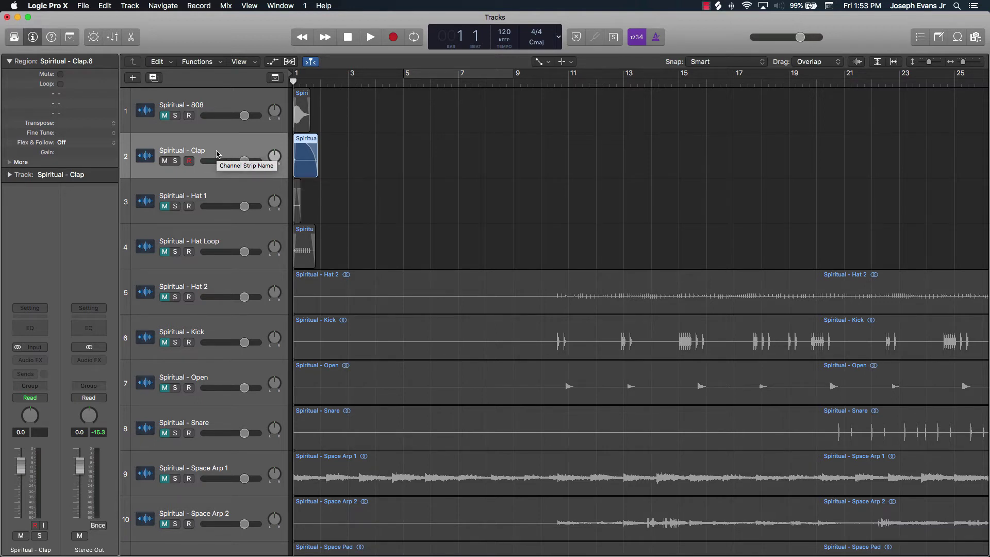
{"action": "key", "text": "alt+super+a"}
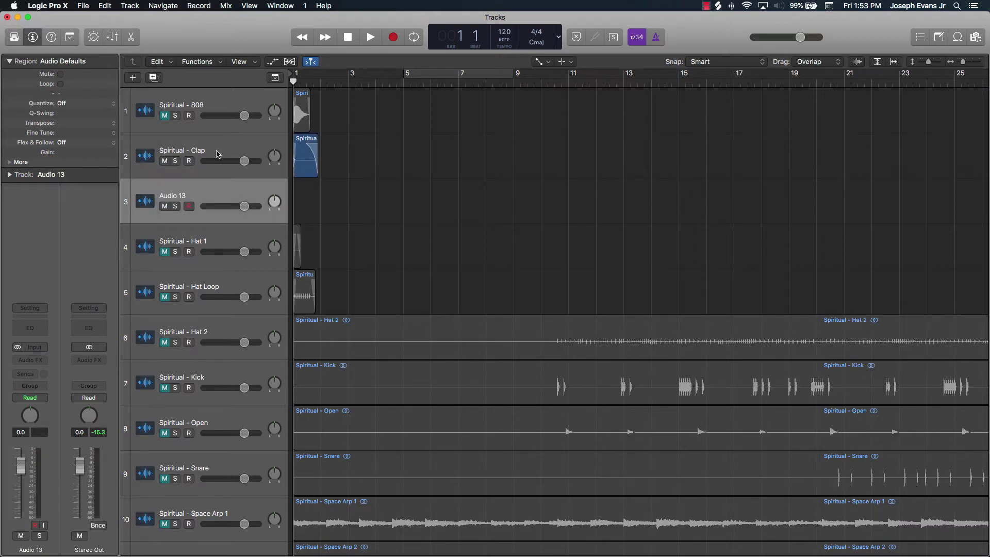
{"action": "key", "text": "alt+super+a"}
{"action": "key", "text": "alt+super+a"}
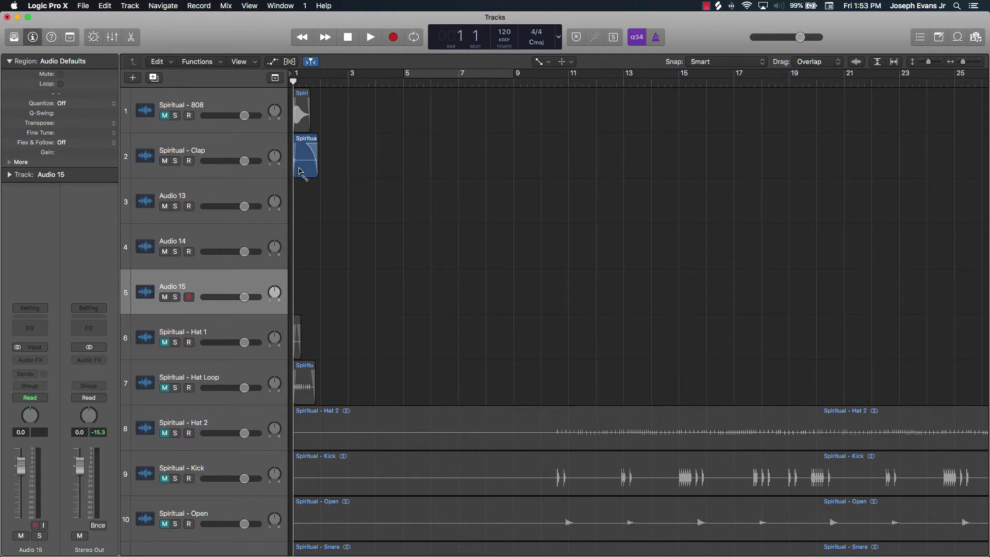
- Switch the editing tool from the Fade tool to the Pointer tool
{"action": "key", "text": "t"}
{"action": "key", "text": "g"}
{"action": "key", "text": "t"}
{"action": "key", "text": "t"}
- Copy the Clap region onto the Audio 13 track at the start of bar 1
{"action": "left_click", "coordinate": [306, 170]}
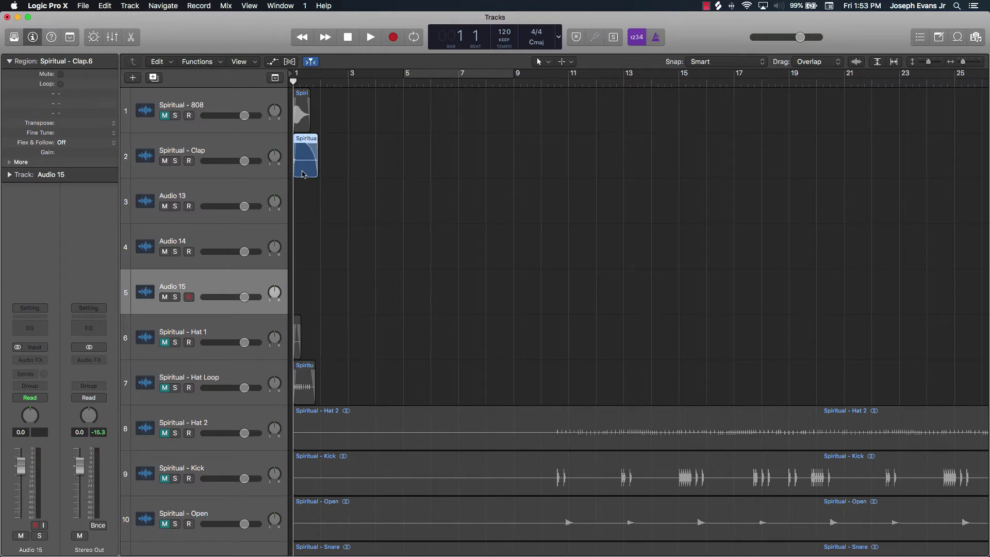
{"action": "left_click", "coordinate": [230, 194]}
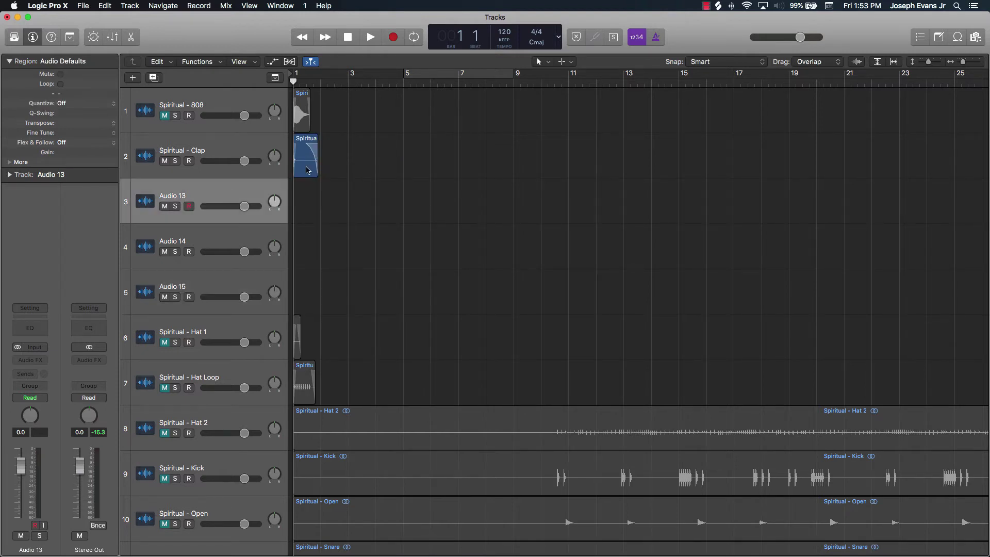
{"action": "left_click", "coordinate": [307, 171]}
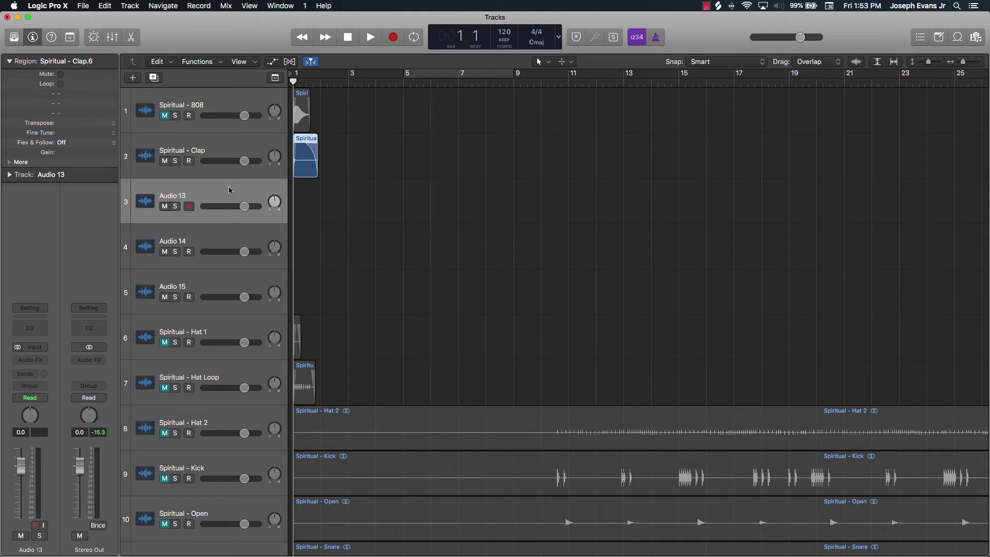
{"action": "left_click", "coordinate": [237, 213]}
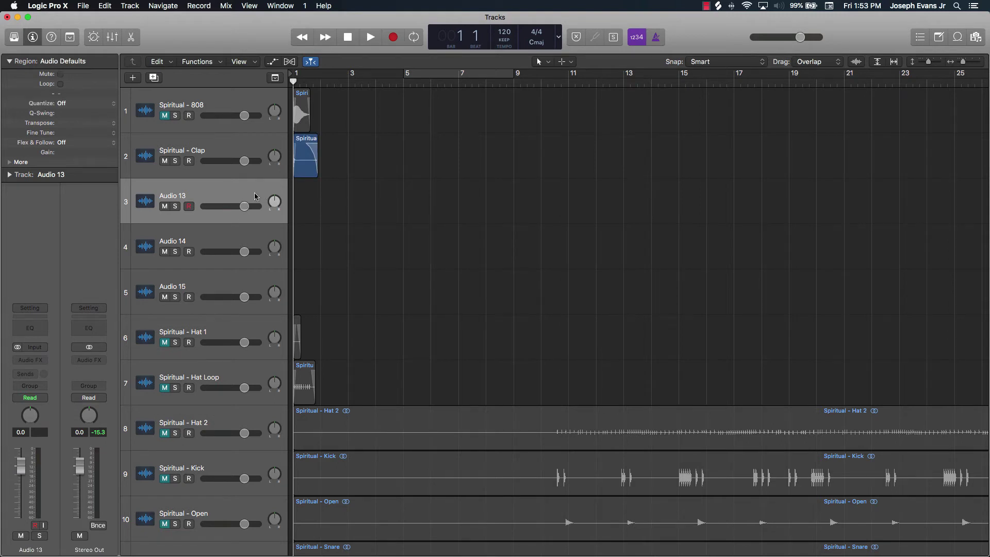
{"action": "key", "text": "super+v"}
- Paste copies of the Clap region onto the Audio 14 and Audio 15 tracks at the start of bar 1
{"action": "left_click", "coordinate": [243, 235]}
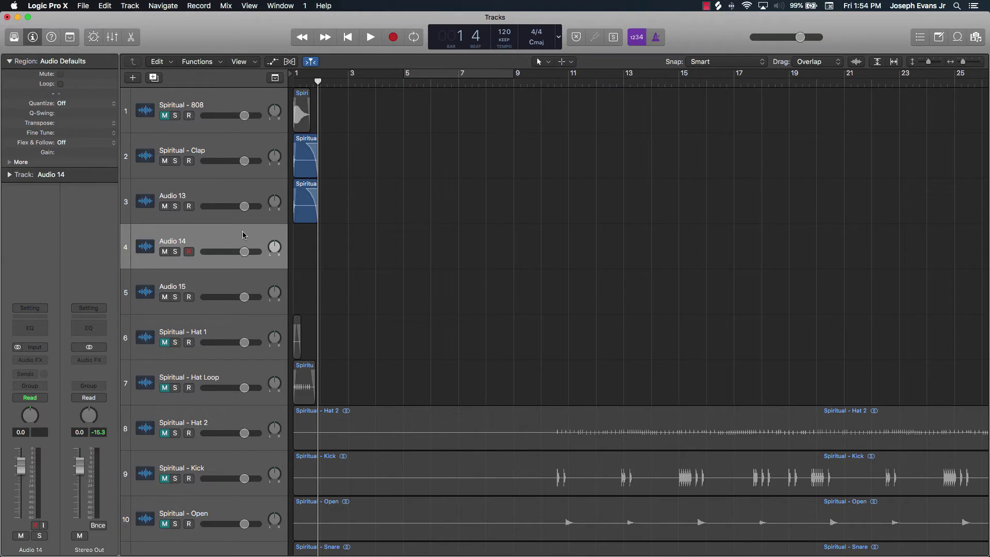
{"action": "key", "text": "Return"}
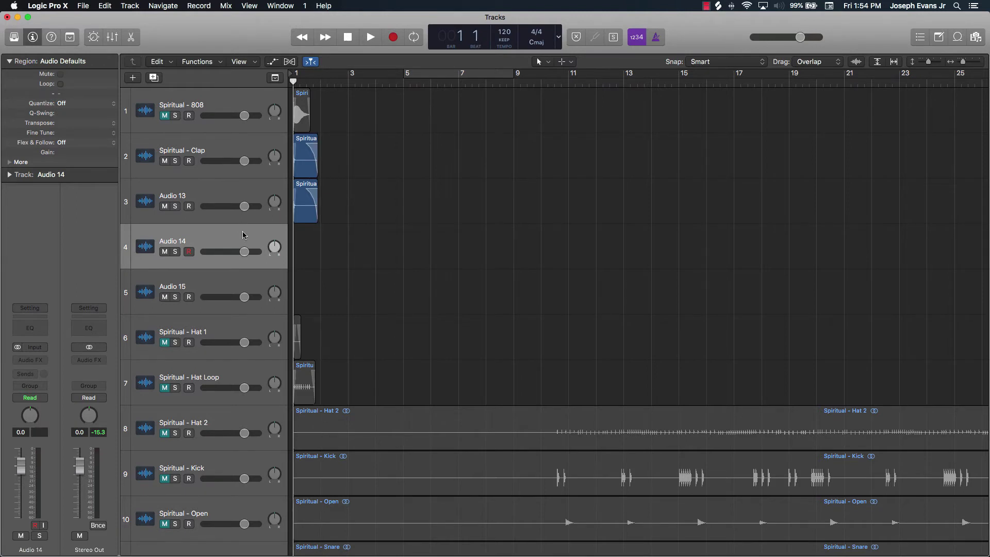
{"action": "key", "text": "super+v"}
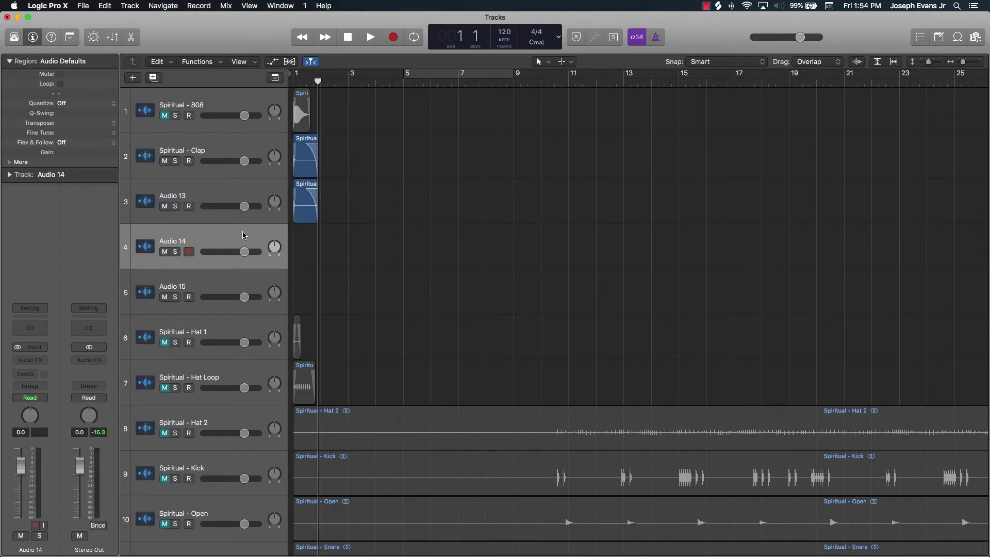
{"action": "left_click", "coordinate": [229, 285]}
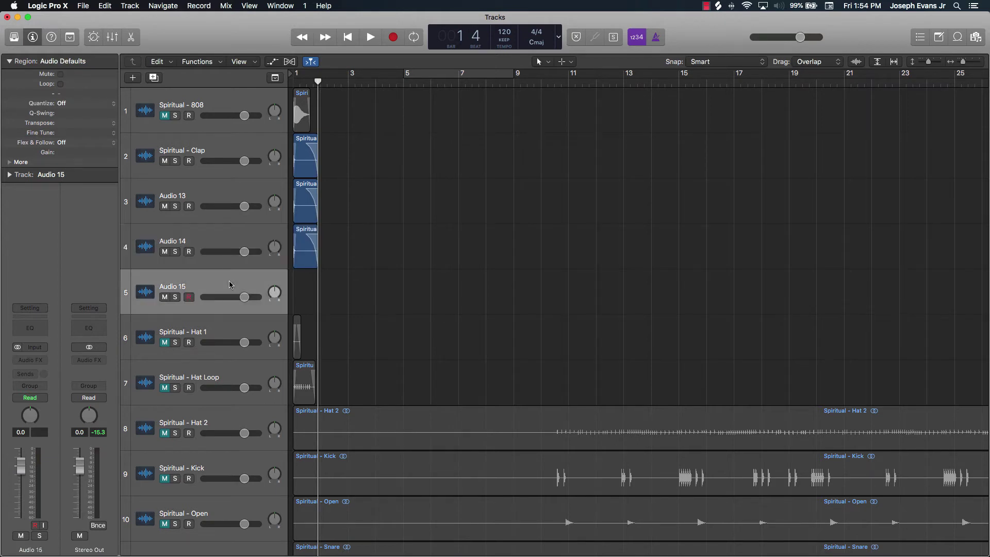
{"action": "key", "text": "Return"}
{"action": "key", "text": "super+v"}
{"action": "left_click", "coordinate": [433, 296]}
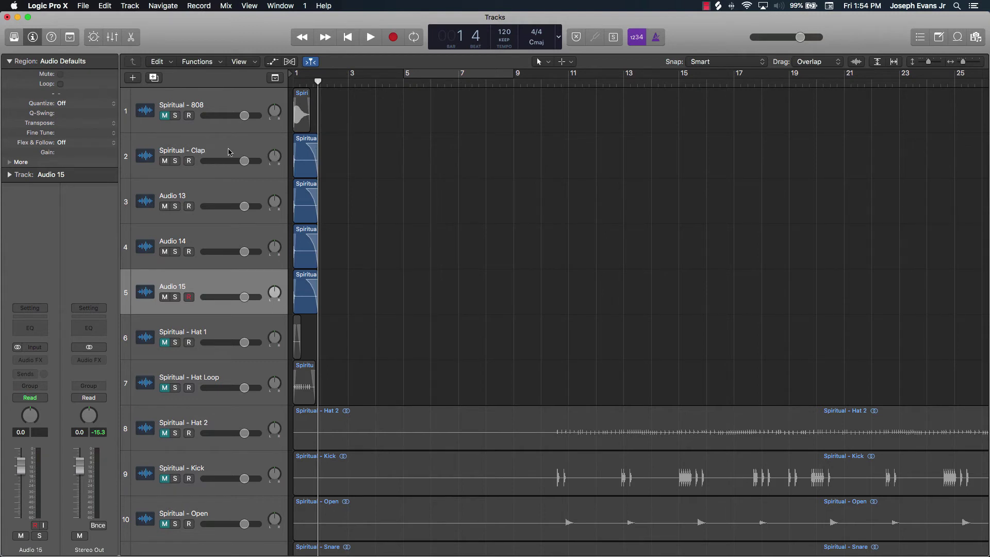
- Mute the original Clap track together with the Audio 14 and Audio 15 tracks
{"action": "left_click", "coordinate": [229, 152]}
{"action": "left_click", "coordinate": [164, 160]}
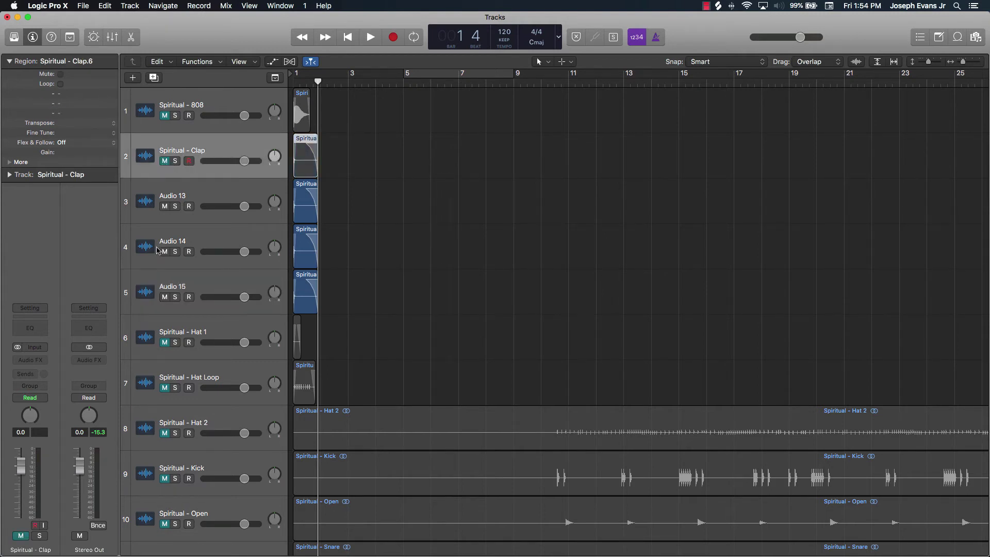
{"action": "left_click_drag", "start_coordinate": [165, 252], "coordinate": [163, 288]}
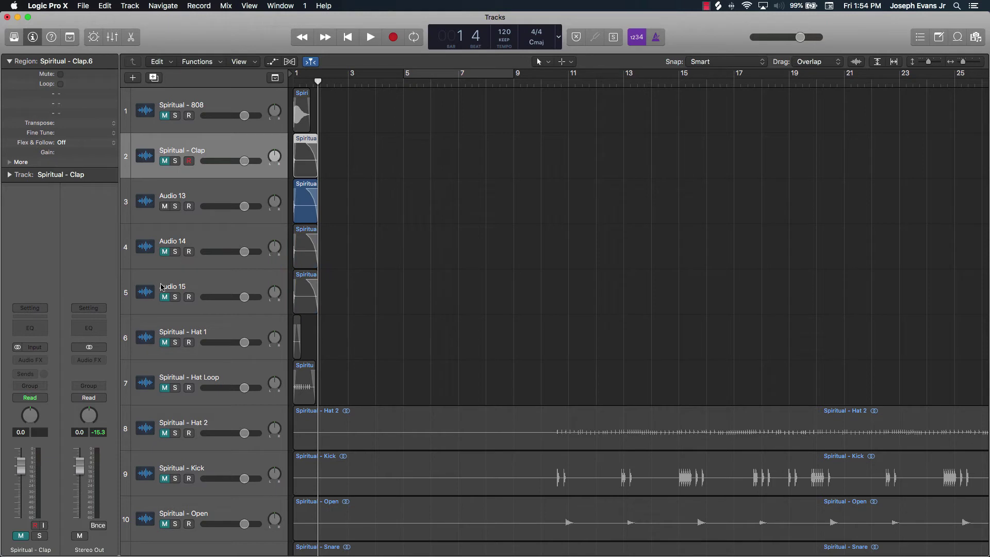
- Rename the Audio 13 track as "Spiritual - Clap 2", reusing the original Clap track's name
{"action": "double_click", "coordinate": [185, 149]}
{"action": "key", "text": "super+c"}
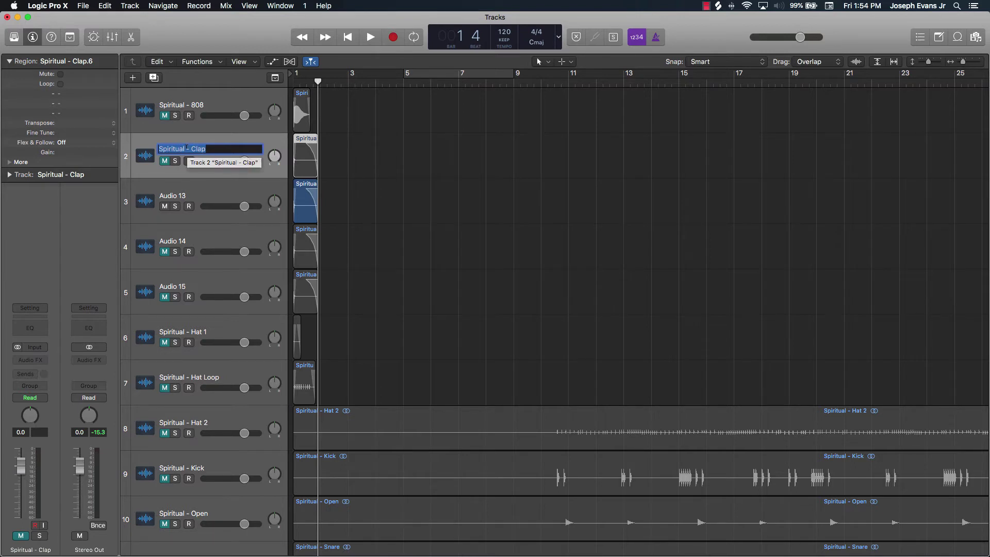
{"action": "double_click", "coordinate": [164, 196]}
{"action": "key", "text": "super+v"}
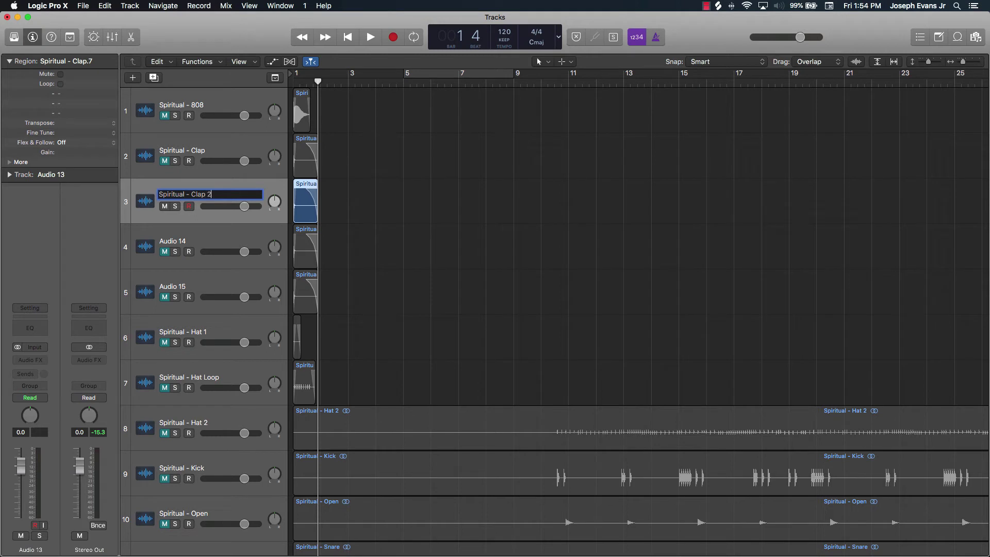
{"action": "key", "text": "Return"}
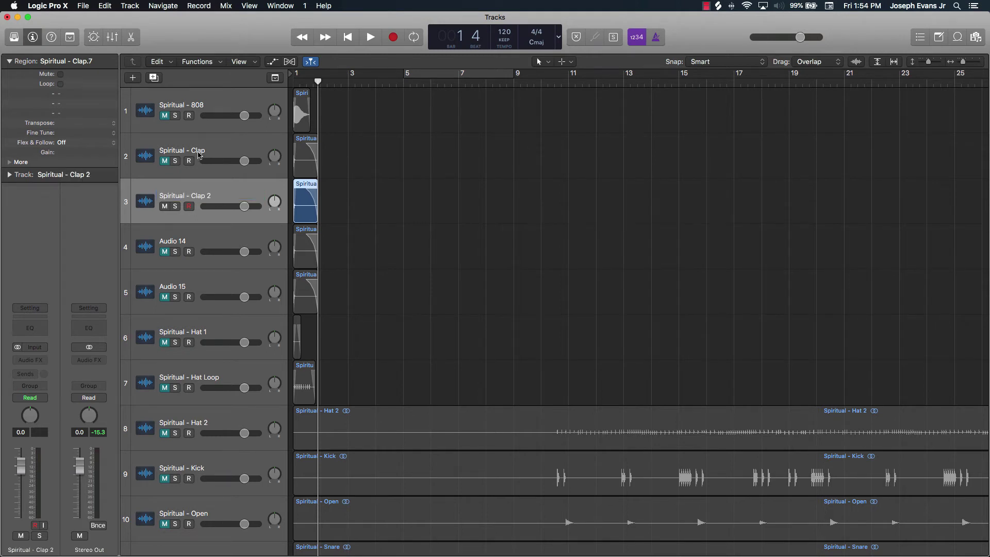
- Rename the original Clap track as "Spiritual - Clap 1" and select the Clap 2 track
{"action": "double_click", "coordinate": [198, 150]}
{"action": "key", "text": "Right"}
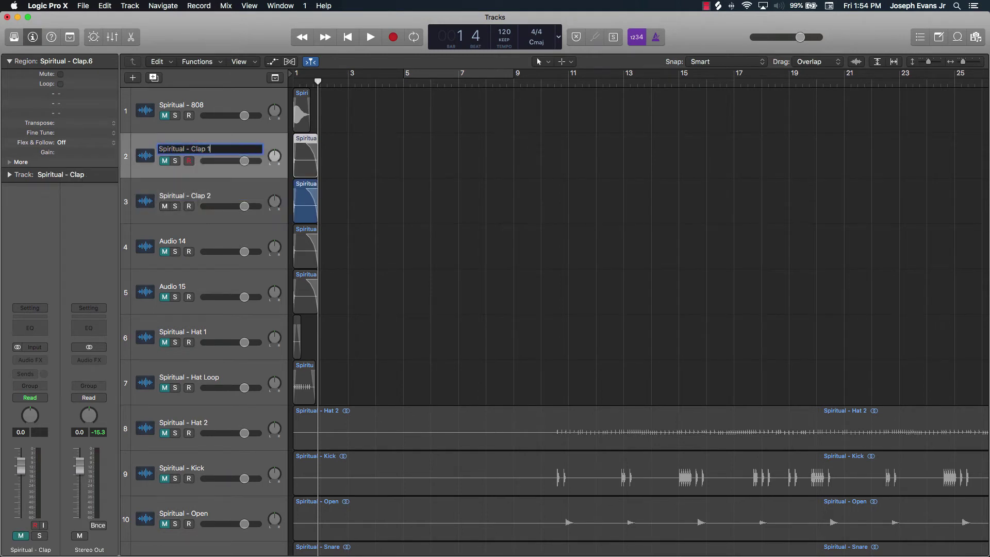
{"action": "key", "text": "Return"}
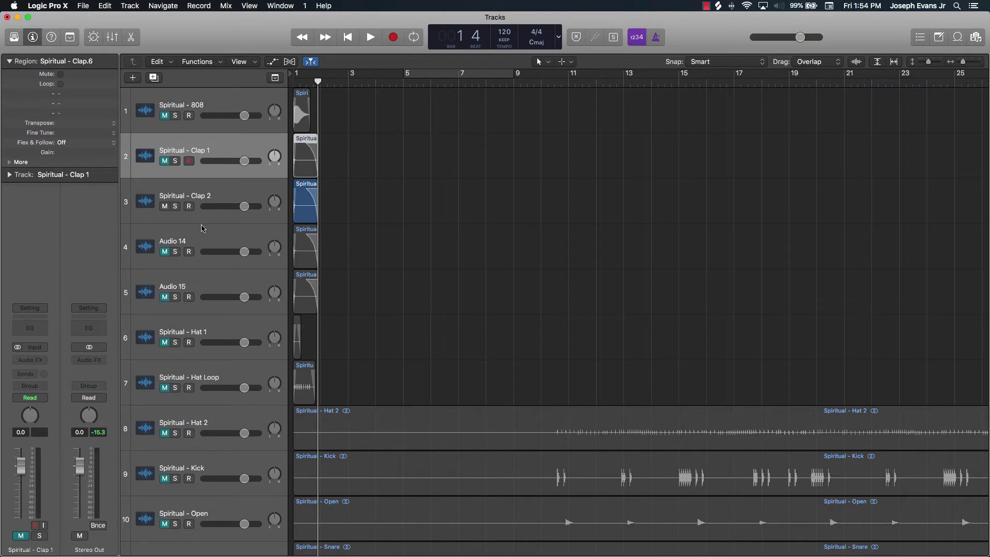
{"action": "left_click", "coordinate": [220, 193]}
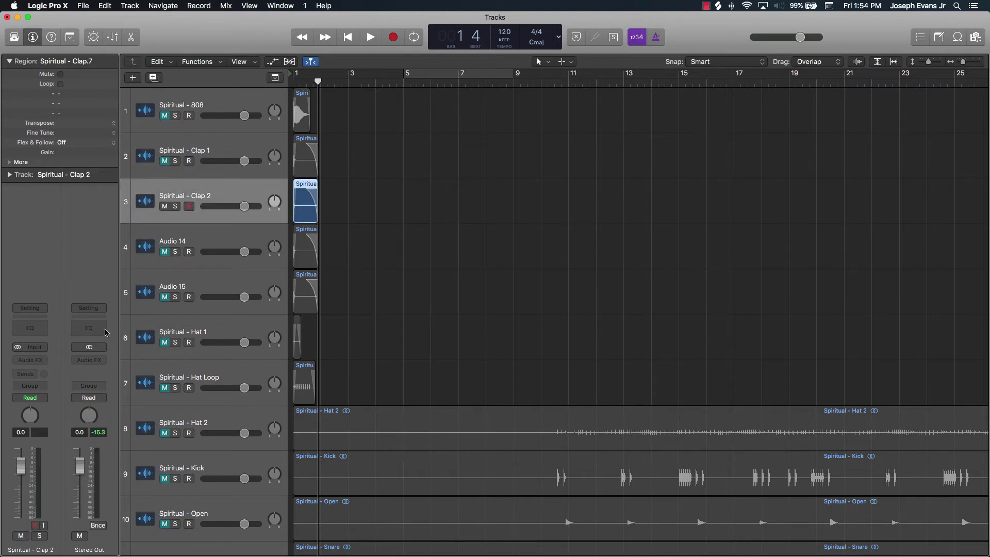
{"action": "left_click", "coordinate": [45, 360]}
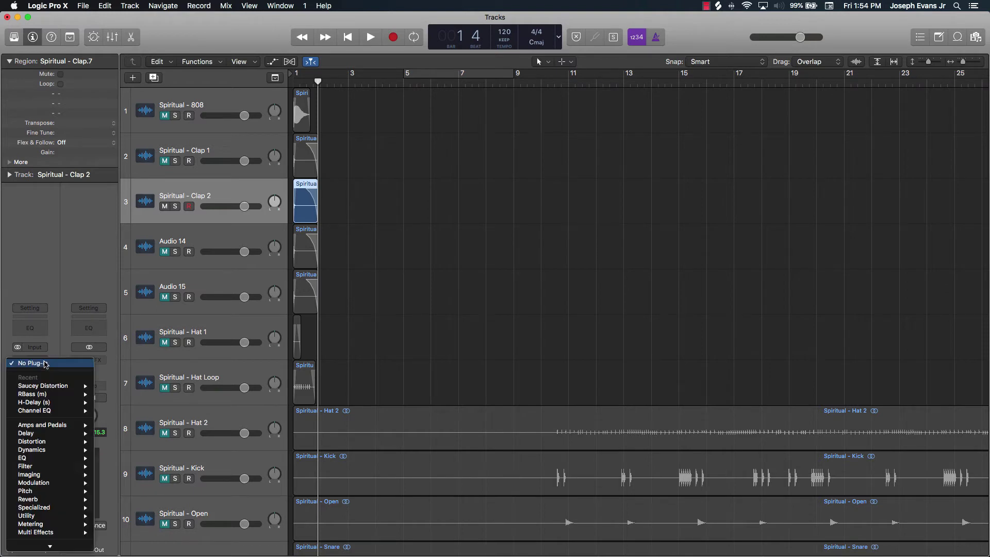
{"action": "left_click", "coordinate": [45, 363]}
{"action": "left_click", "coordinate": [45, 360]}
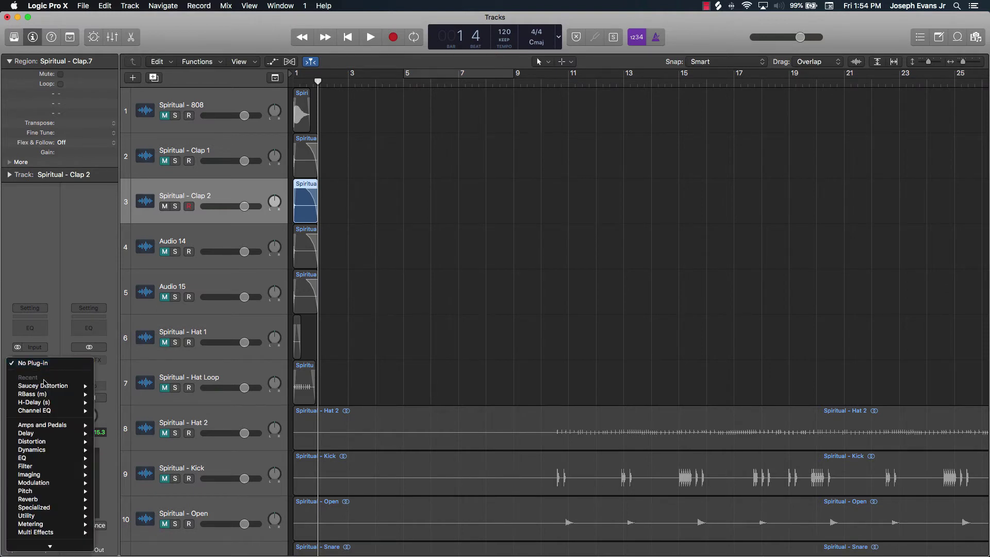
{"action": "left_click", "coordinate": [51, 334]}
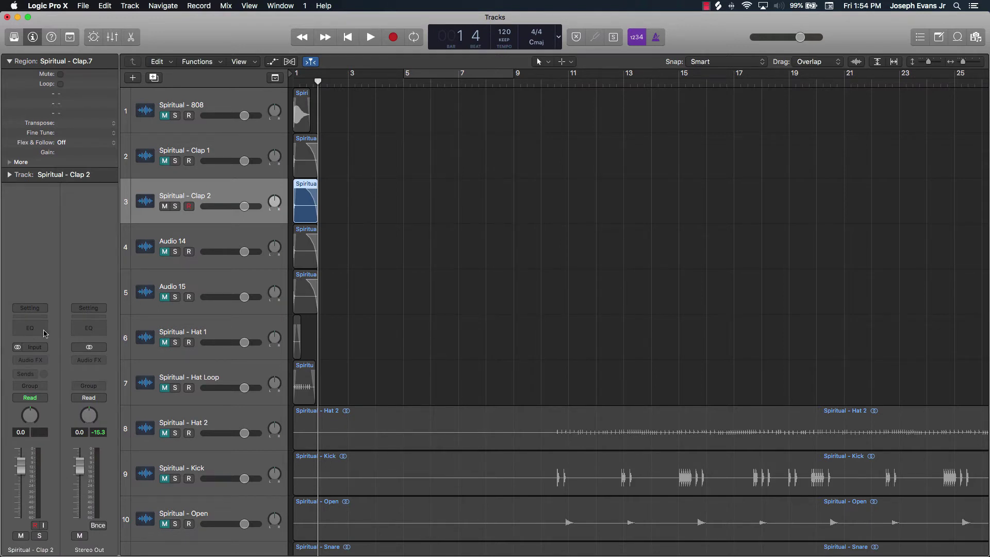
- Add a Channel EQ to the Clap 2 track and enable its high cut at 2000 Hz
{"action": "left_click", "coordinate": [30, 328]}
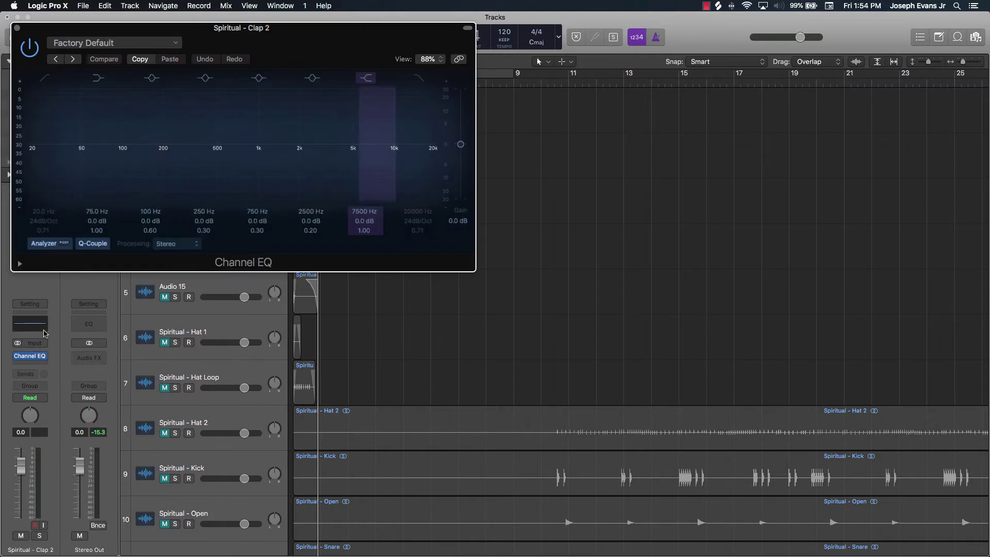
{"action": "left_click", "coordinate": [427, 203]}
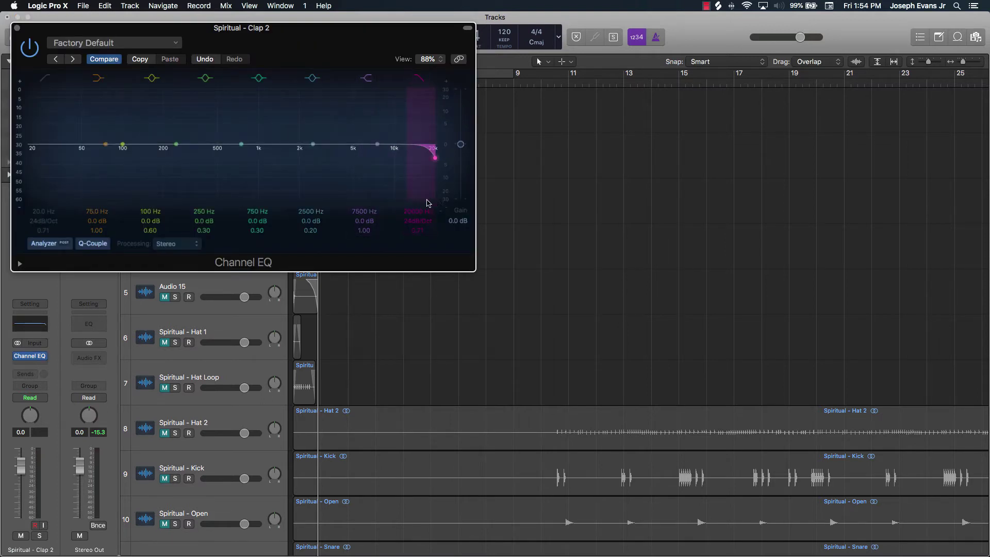
{"action": "left_click_drag", "start_coordinate": [427, 203], "coordinate": [324, 203]}
{"action": "left_click_drag", "start_coordinate": [324, 158], "coordinate": [318, 158]}
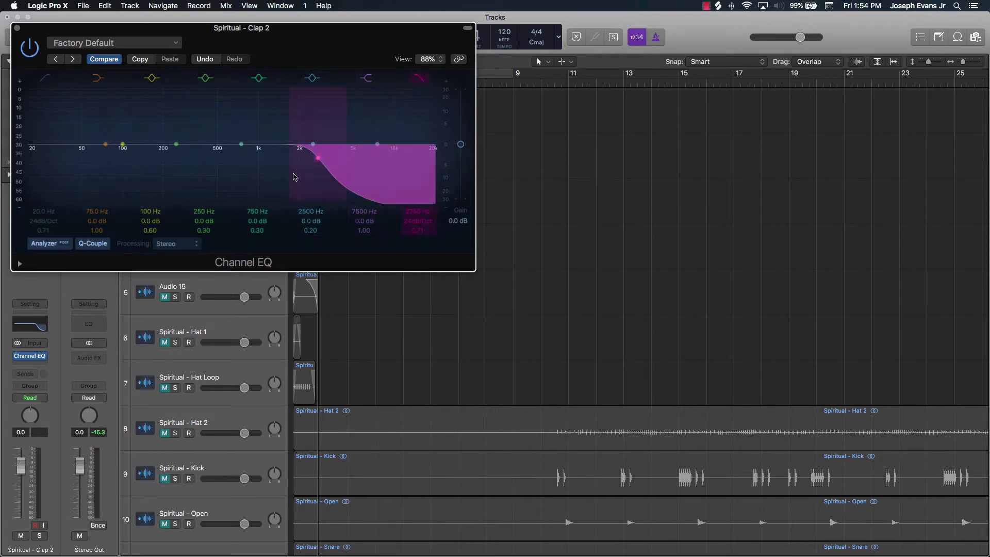
{"action": "mouse_move", "coordinate": [419, 211]}
{"action": "left_mouse_down"}
{"action": "mouse_move", "coordinate": [419, 232]}
{"action": "mouse_move", "coordinate": [418, 224]}
{"action": "left_mouse_up"}
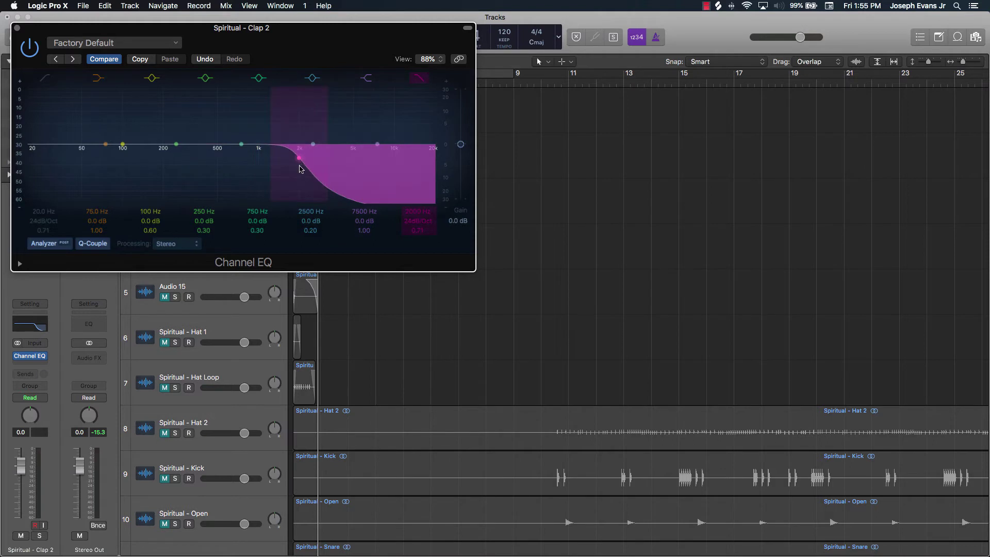
- Enable the Channel EQ's low cut at 192 Hz, then close the EQ and audition the clap from the start
{"action": "left_click", "coordinate": [44, 77]}
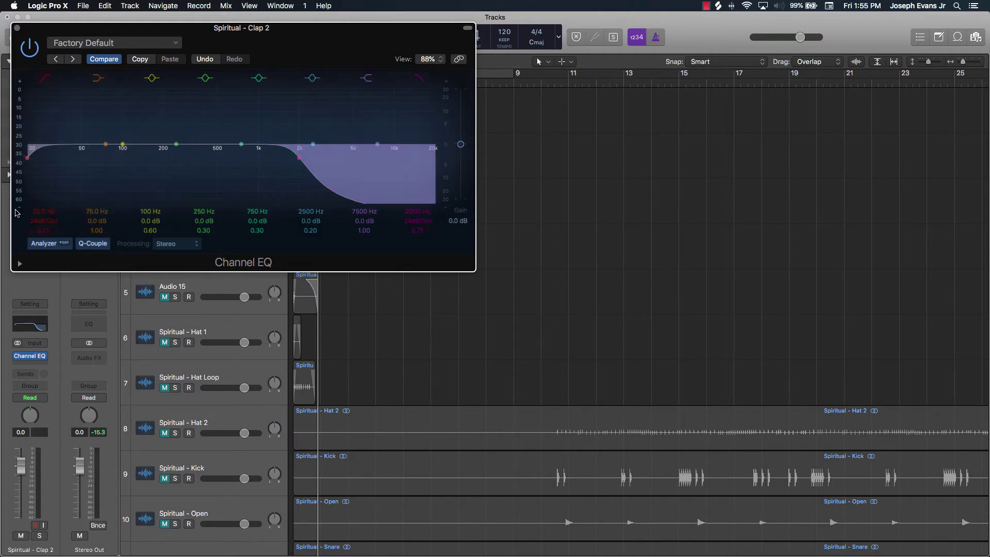
{"action": "left_click_drag", "start_coordinate": [35, 212], "coordinate": [35, 178]}
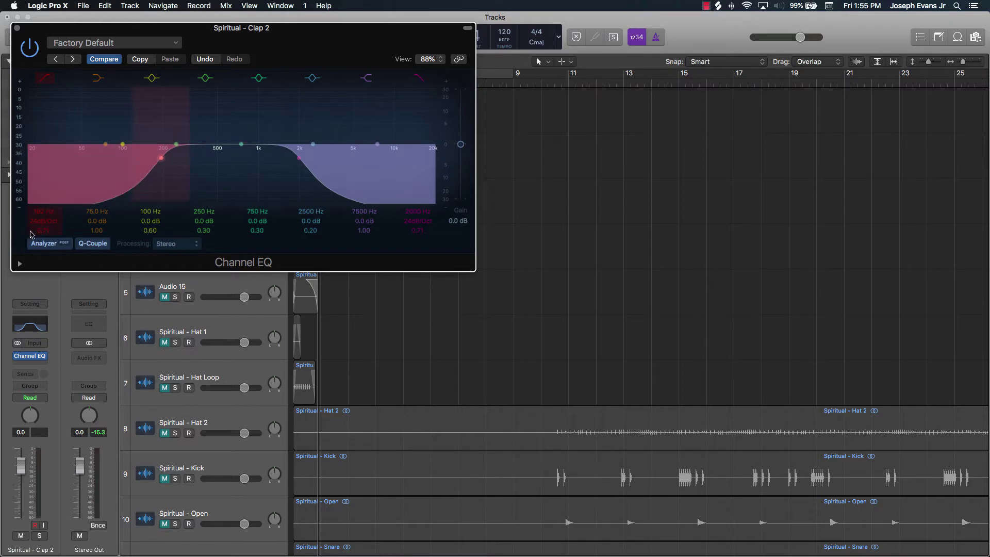
{"action": "left_click", "coordinate": [367, 331]}
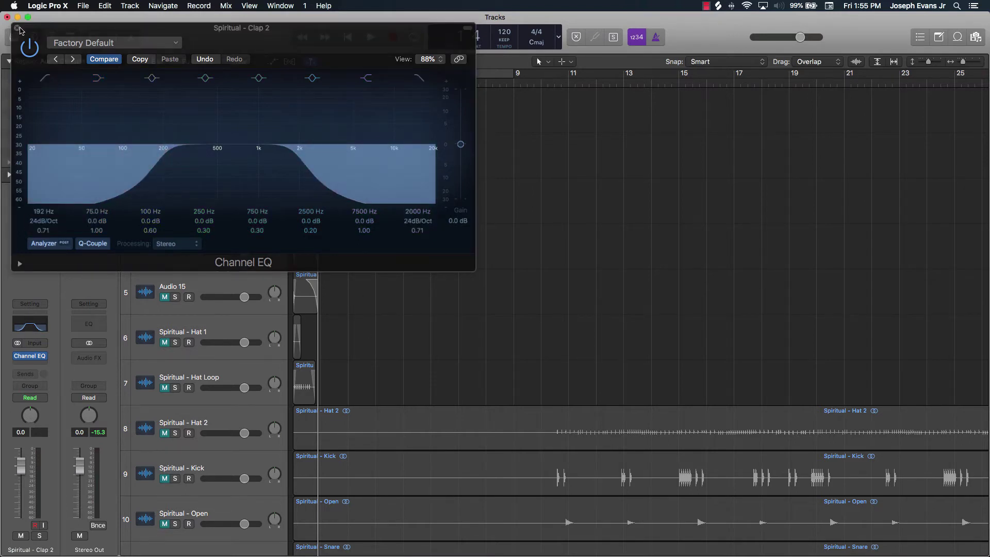
{"action": "left_click", "coordinate": [18, 28]}
{"action": "key", "text": "Return"}
{"action": "key", "text": "space"}
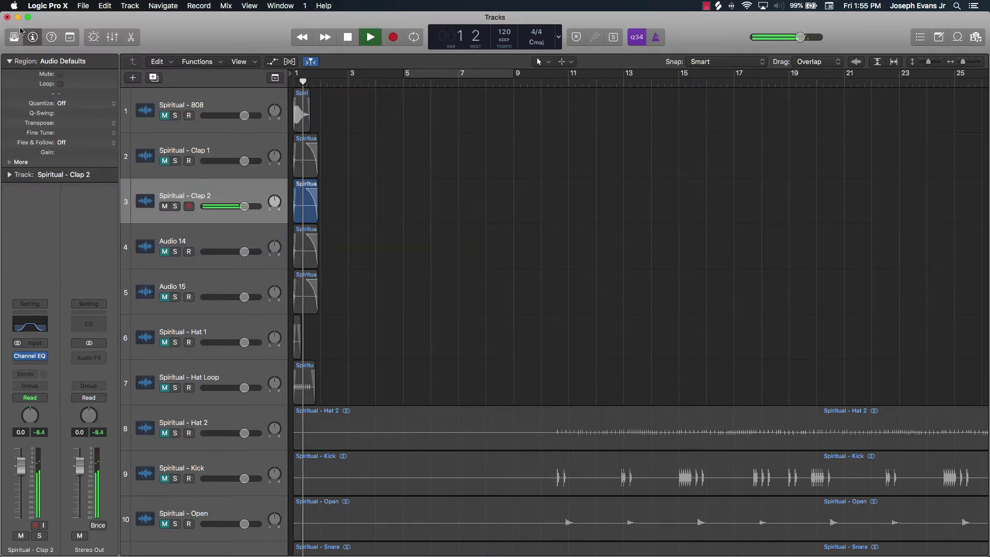
{"action": "key", "text": "space"}
- Set Clap 2's EQ low cut to 315 Hz and high cut to 6300 Hz, comparing playback with the EQ bypassed
{"action": "left_click", "coordinate": [30, 325]}
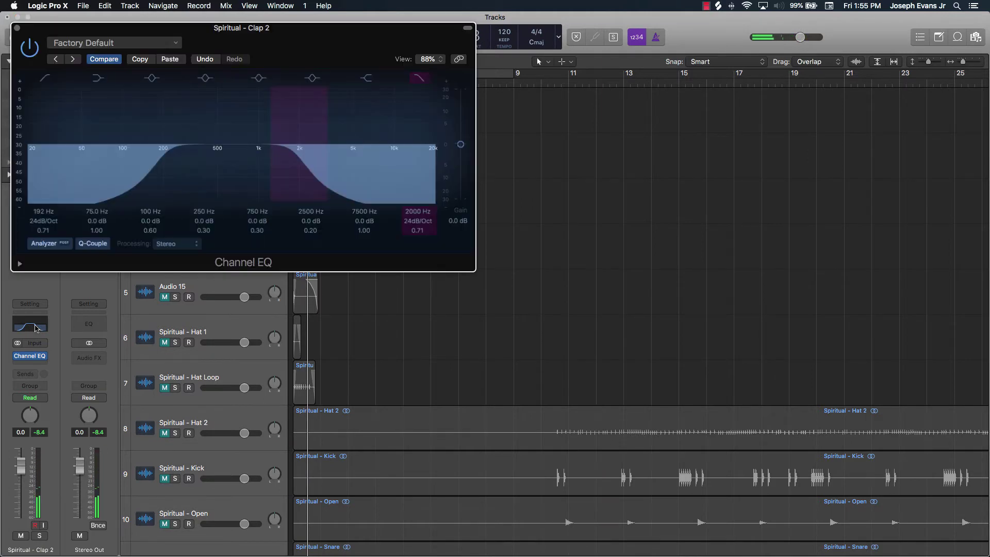
{"action": "left_click_drag", "start_coordinate": [163, 159], "coordinate": [135, 157]}
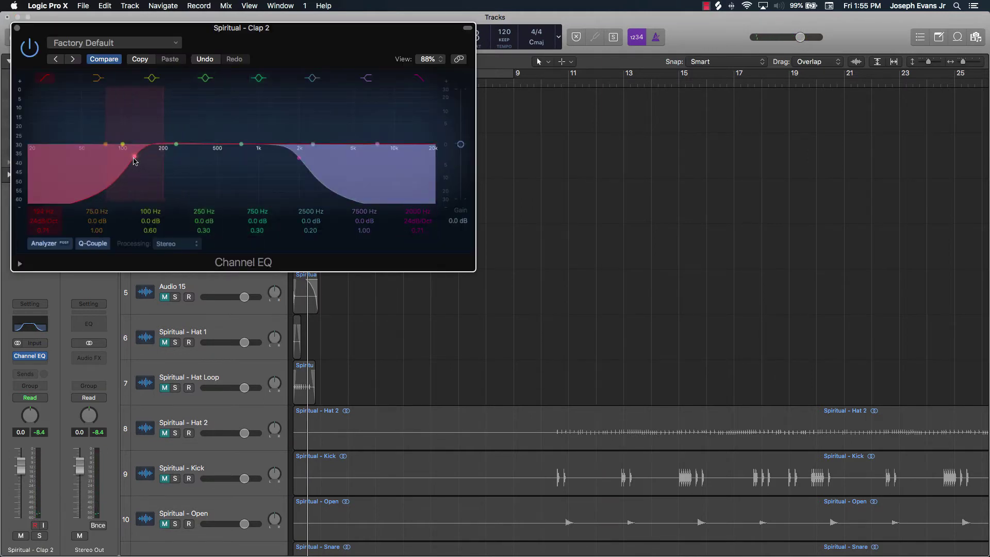
{"action": "left_click_drag", "start_coordinate": [298, 160], "coordinate": [373, 158]}
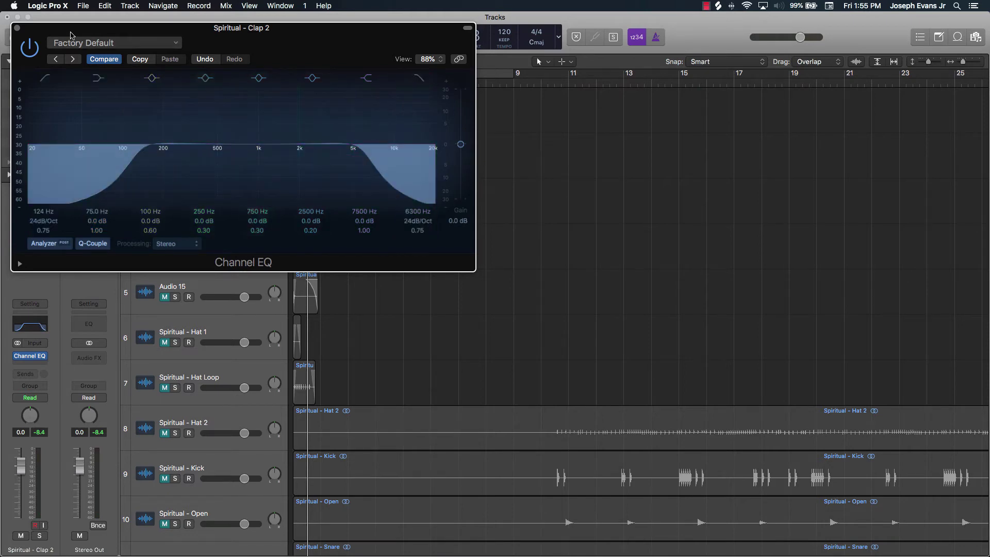
{"action": "key", "text": "space"}
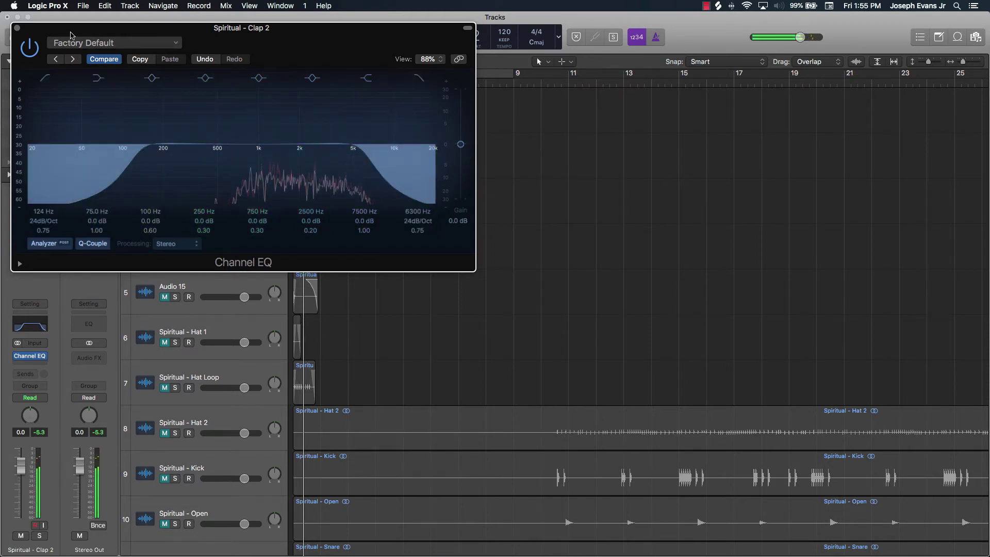
{"action": "left_click_drag", "start_coordinate": [39, 211], "coordinate": [39, 194]}
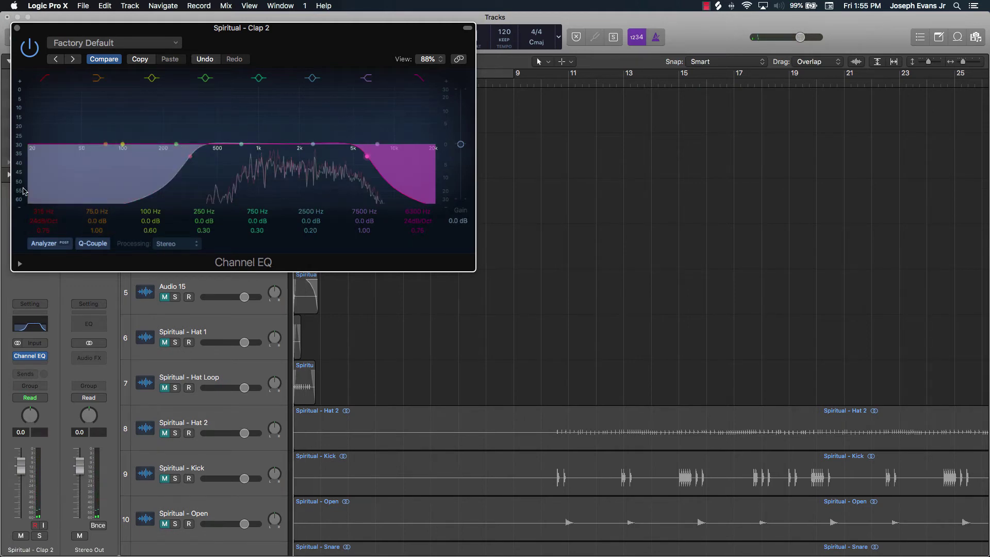
{"action": "left_click", "coordinate": [31, 51]}
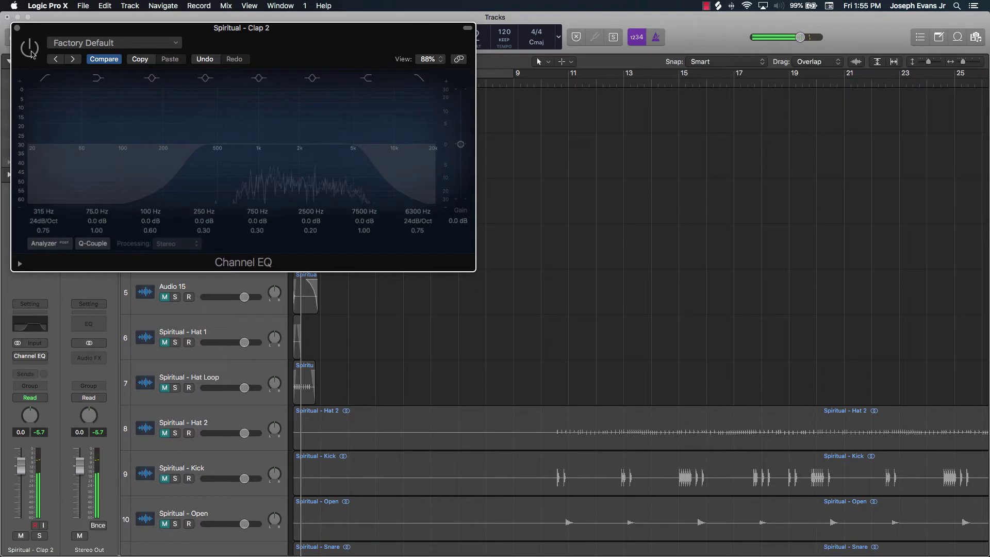
{"action": "left_click", "coordinate": [30, 53]}
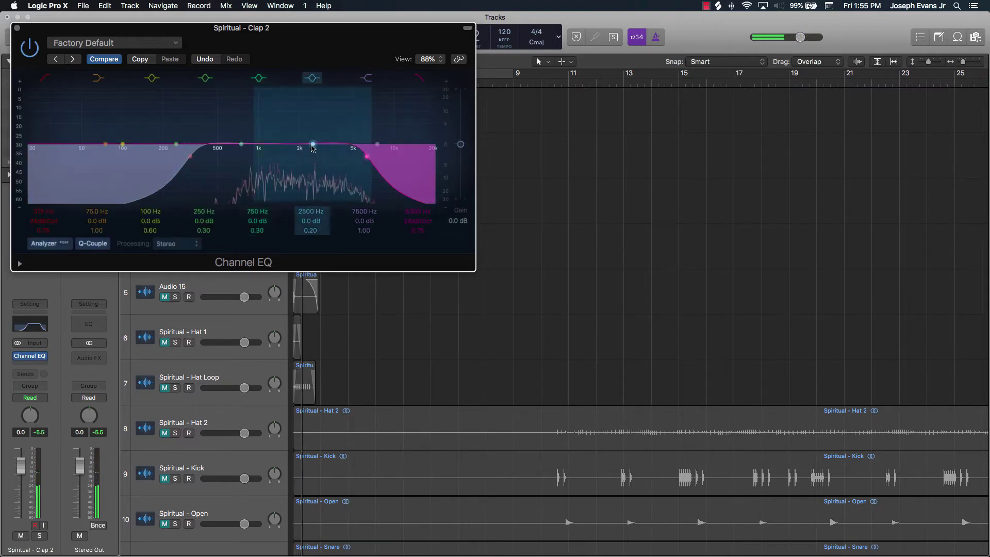
- Set the EQ's fourth peak band to 3650 Hz, -2.5 dB and a Q of 0.83, and close the EQ
{"action": "left_click_drag", "start_coordinate": [310, 145], "coordinate": [310, 158]}
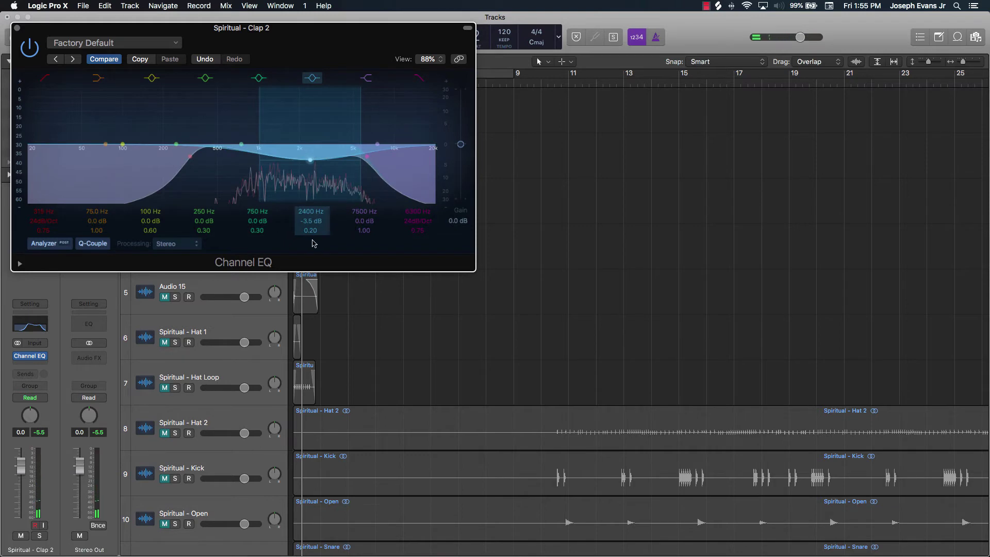
{"action": "mouse_move", "coordinate": [311, 231]}
{"action": "left_mouse_down"}
{"action": "mouse_move", "coordinate": [311, 205]}
{"action": "mouse_move", "coordinate": [311, 227]}
{"action": "left_mouse_up"}
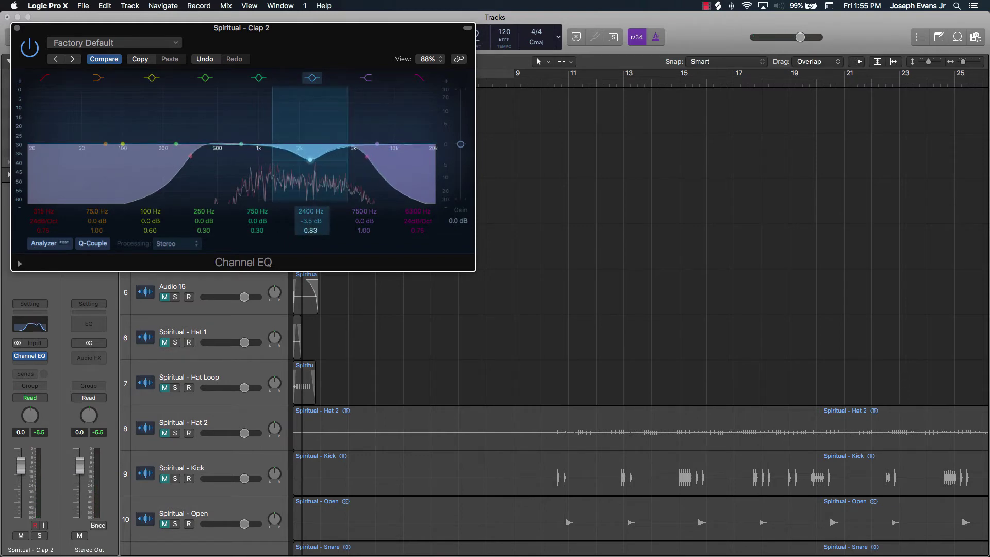
{"action": "left_click_drag", "start_coordinate": [311, 160], "coordinate": [269, 160]}
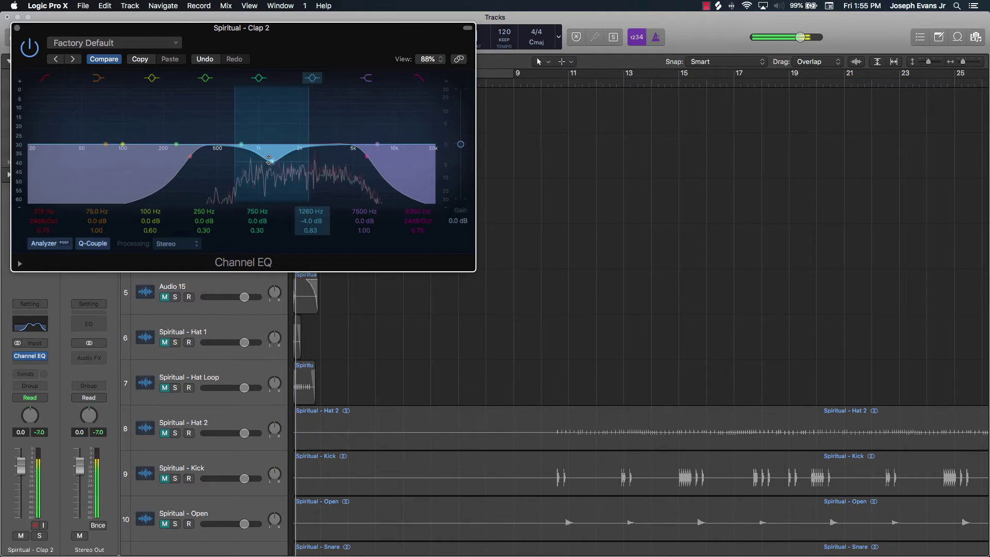
{"action": "left_click_drag", "start_coordinate": [271, 163], "coordinate": [338, 157]}
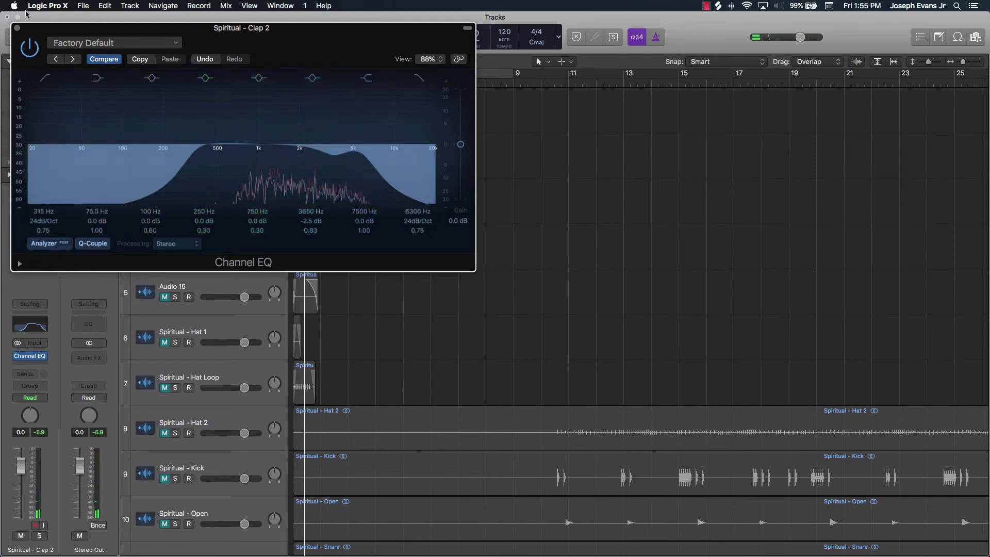
{"action": "left_click", "coordinate": [18, 28]}
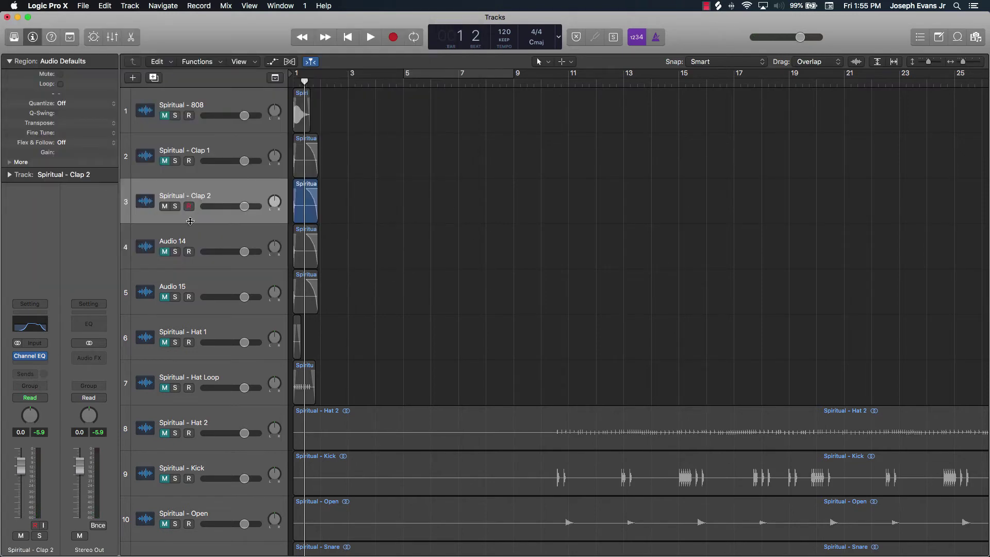
- Unmute Clap 1, mute Clap 2, and play the unprocessed clap from the start for comparison
{"action": "left_click", "coordinate": [165, 161]}
{"action": "left_click", "coordinate": [163, 207]}
{"action": "left_click", "coordinate": [198, 144]}
{"action": "key", "text": "Return"}
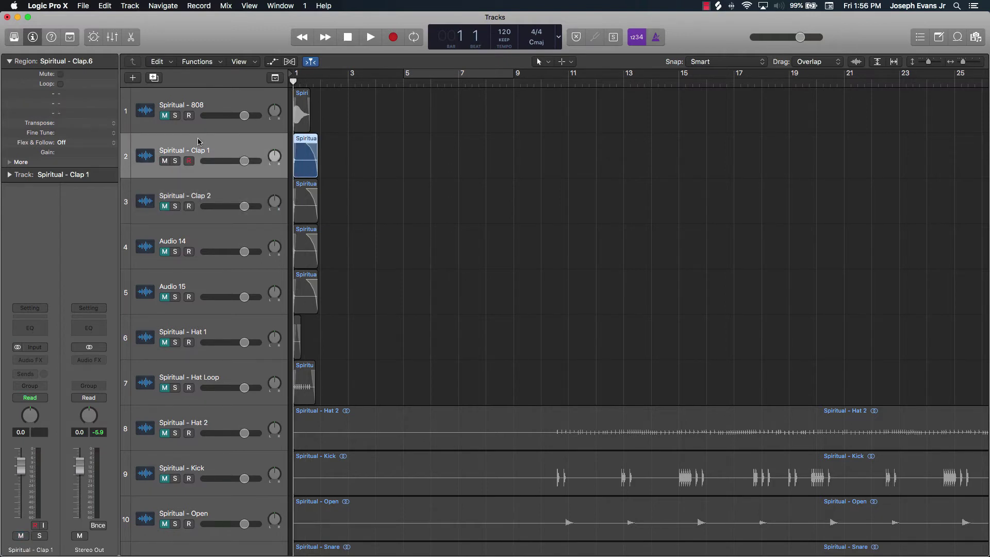
{"action": "key", "text": "space"}
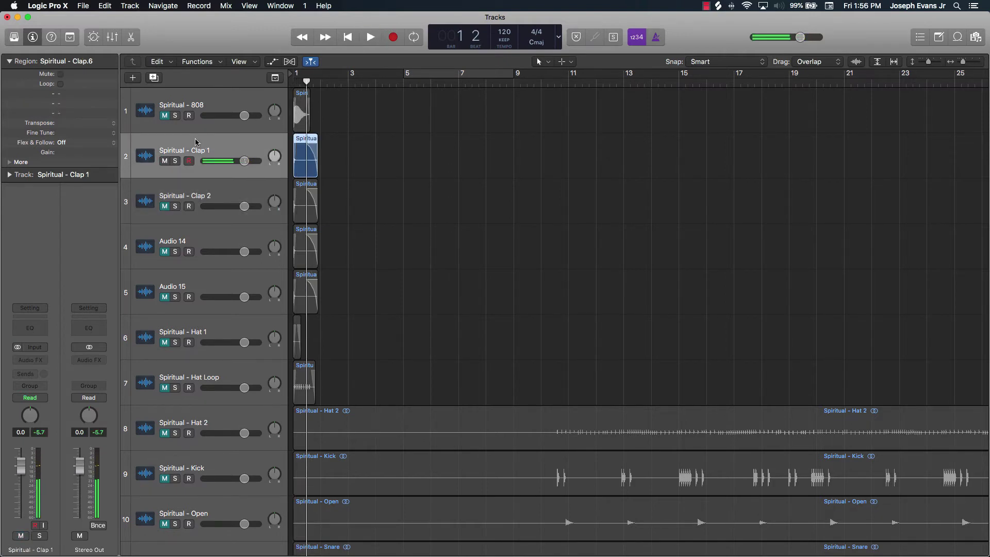
- Mute Clap 1, unmute Clap 2, and play the equalized clap from the start
{"action": "left_click", "coordinate": [165, 161]}
{"action": "left_click", "coordinate": [165, 207]}
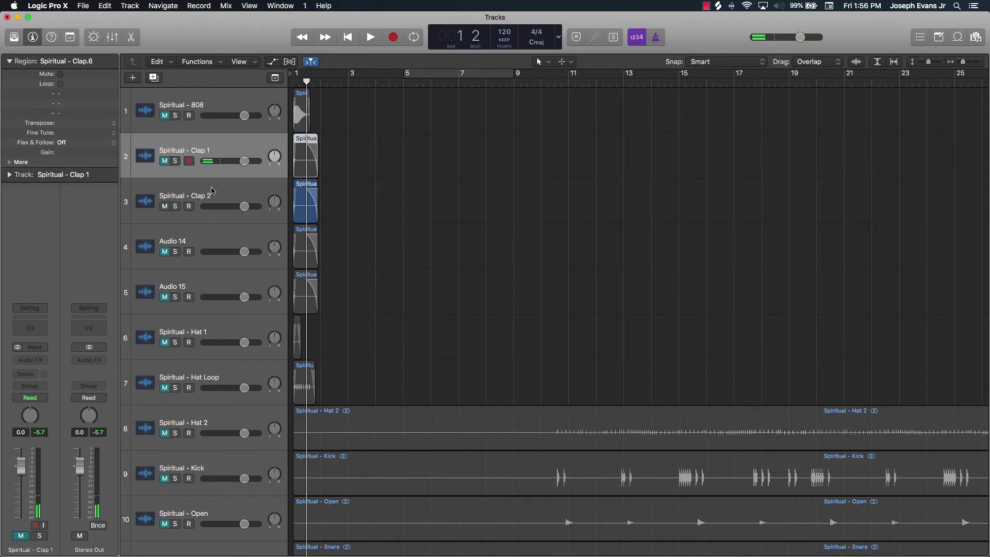
{"action": "left_click", "coordinate": [212, 191]}
{"action": "key", "text": "Return"}
{"action": "key", "text": "space"}
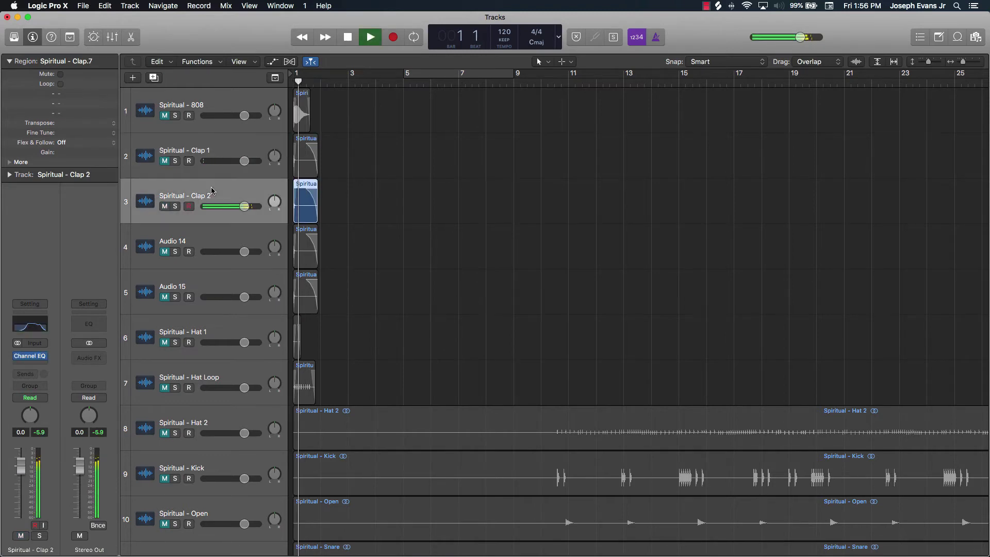
{"action": "key", "text": "space"}
- Mute the Clap 2 track and unmute the Audio 14 track
{"action": "left_click", "coordinate": [165, 207]}
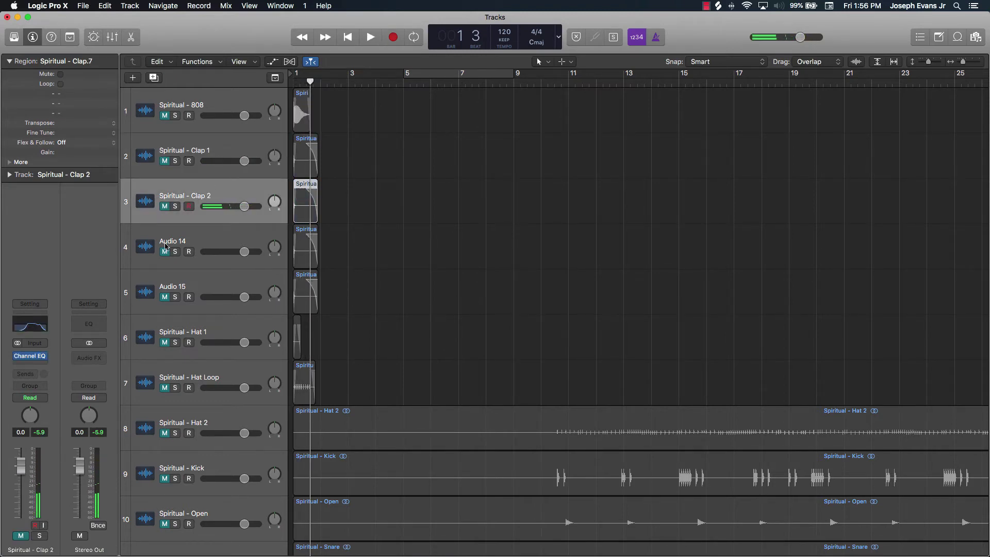
{"action": "left_click", "coordinate": [166, 247]}
{"action": "left_click", "coordinate": [165, 251]}
- Rename the Audio 14 track as "Spiritual - Clap 3", reusing the Clap 2 track's name
{"action": "double_click", "coordinate": [174, 243]}
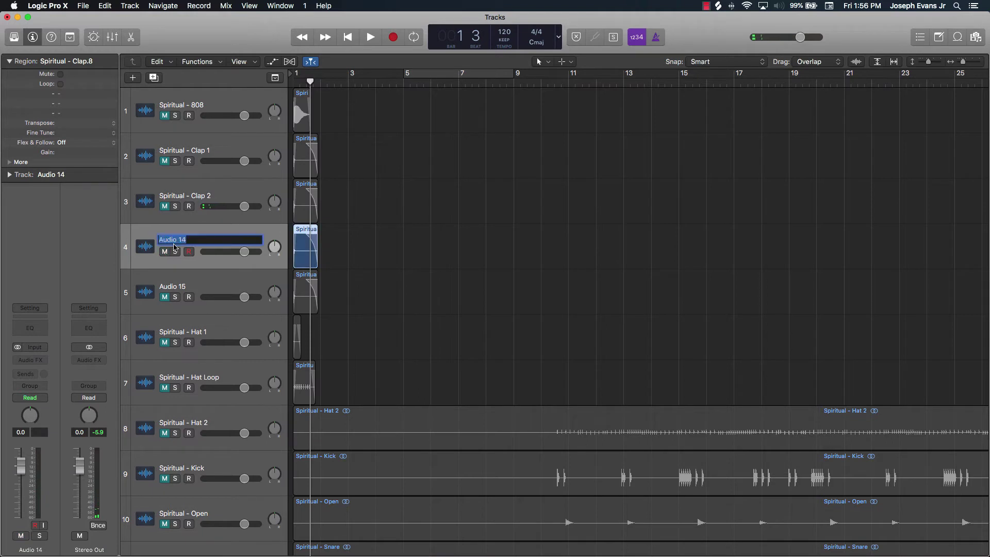
{"action": "left_click", "coordinate": [186, 197]}
{"action": "double_click", "coordinate": [188, 194]}
{"action": "key", "text": "super+c"}
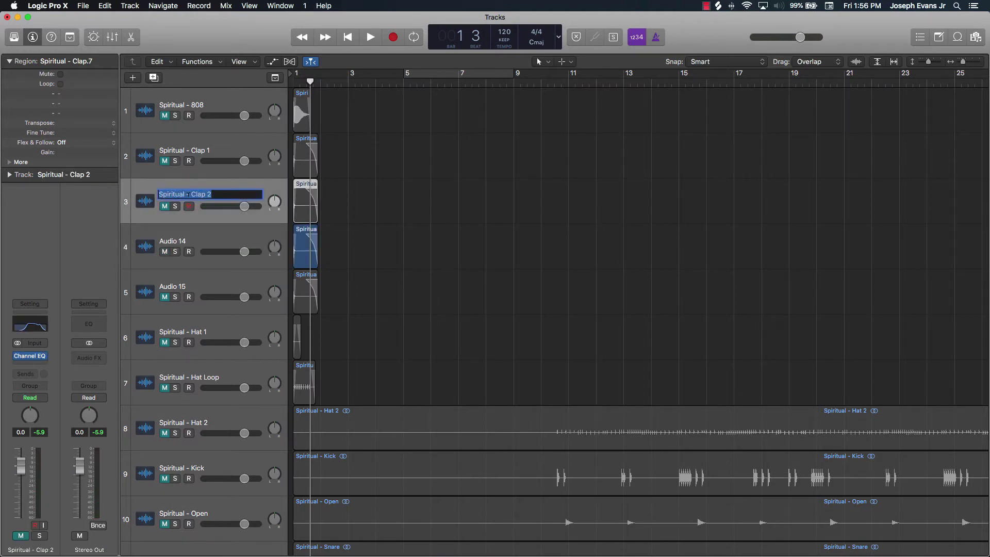
{"action": "left_click", "coordinate": [176, 242]}
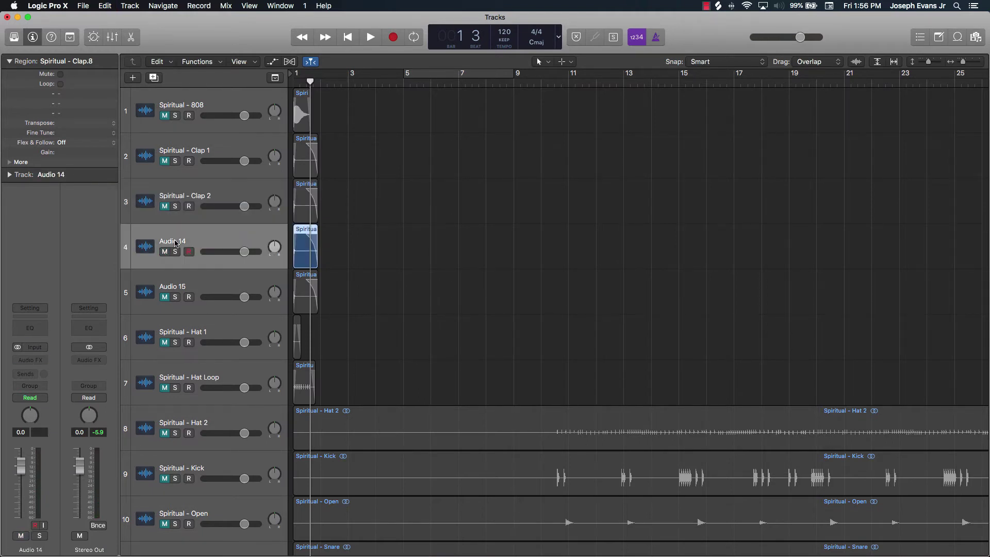
{"action": "double_click", "coordinate": [175, 242]}
{"action": "key", "text": "super+v"}
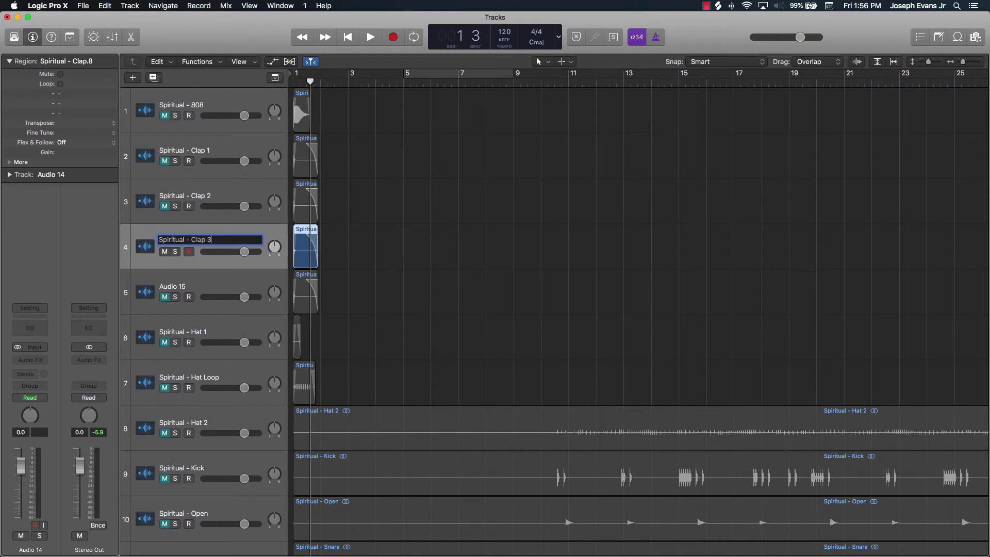
{"action": "key", "text": "Return"}
{"action": "left_click", "coordinate": [475, 247]}
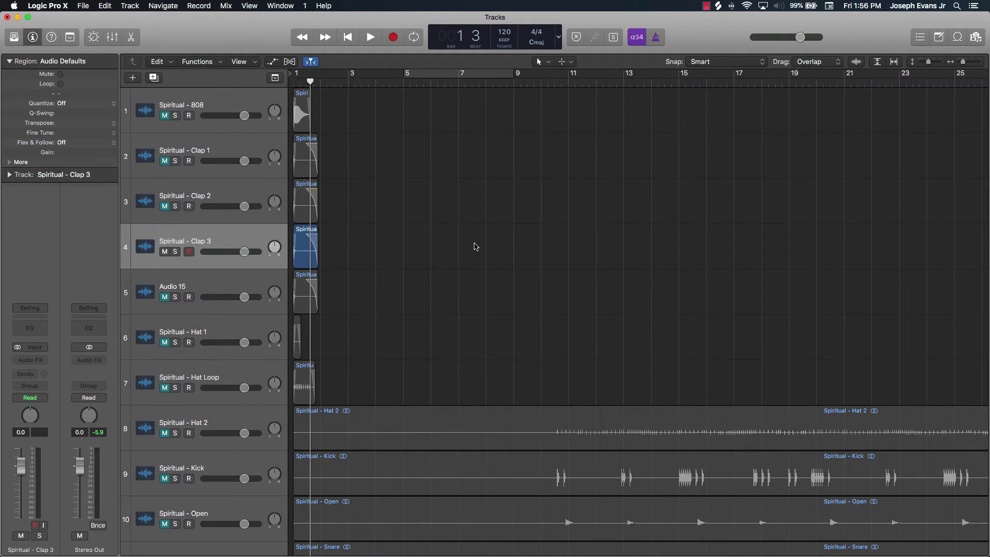
- Insert a Chorus modulation effect on the Spiritual - Clap 3 track and play the clap from the start
{"action": "left_click", "coordinate": [240, 237]}
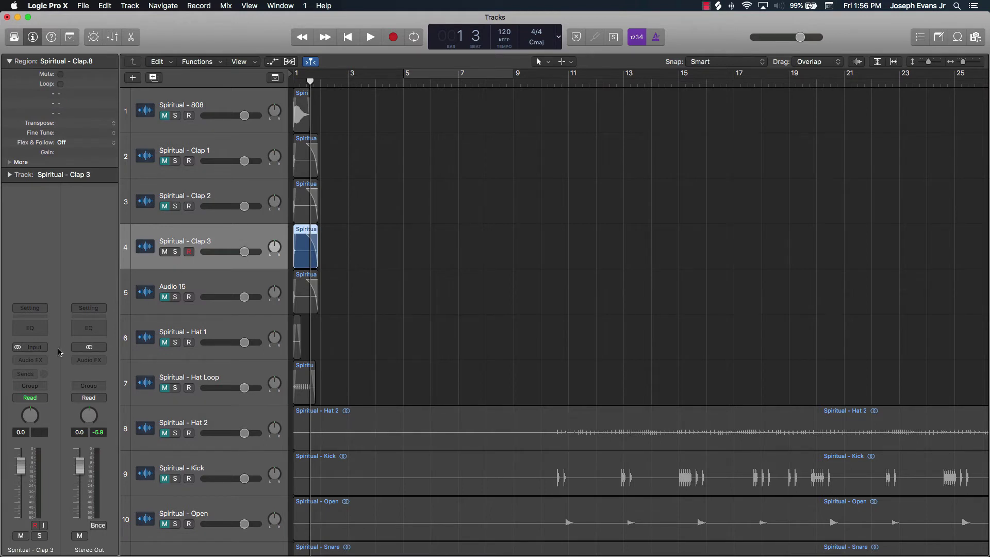
{"action": "left_click", "coordinate": [43, 362]}
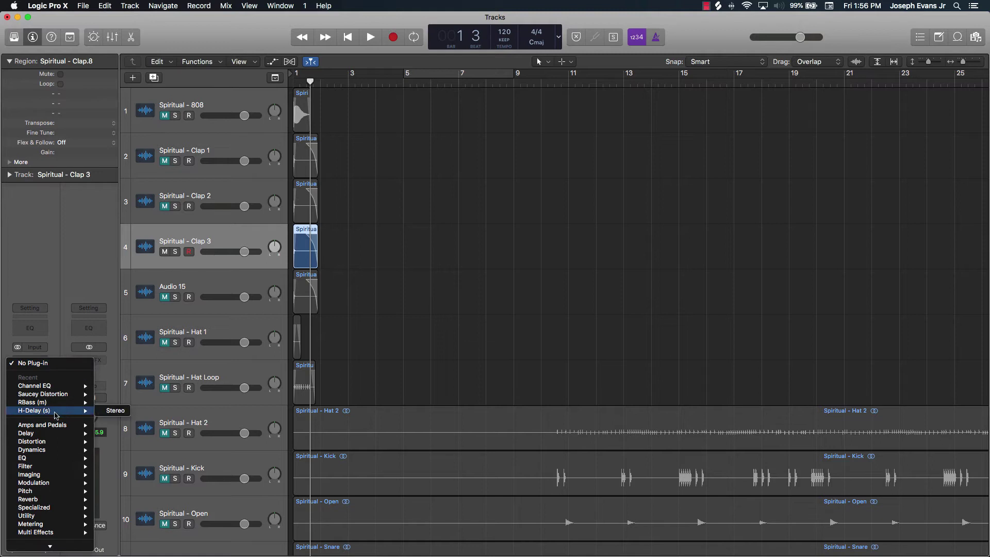
{"action": "mouse_move", "coordinate": [43, 517]}
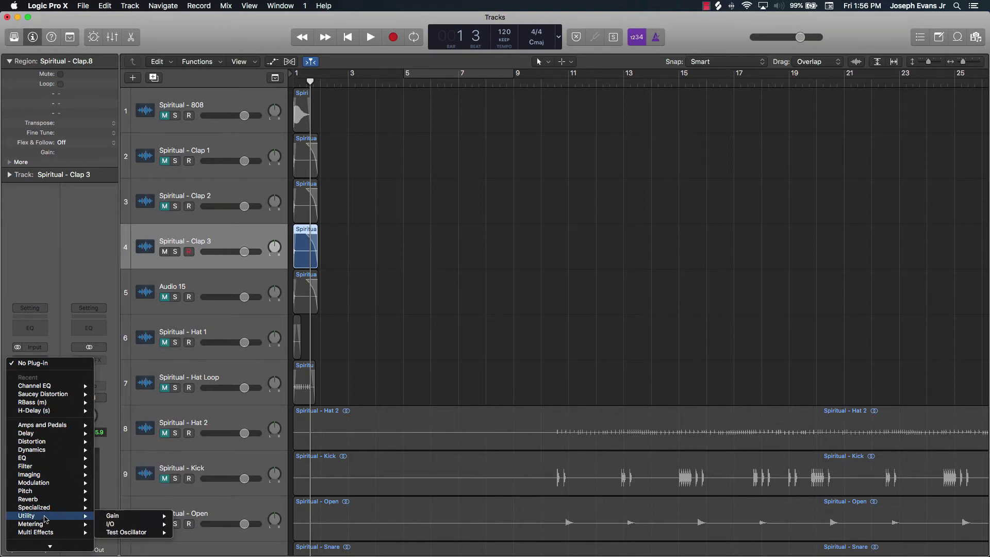
{"action": "mouse_move", "coordinate": [50, 494]}
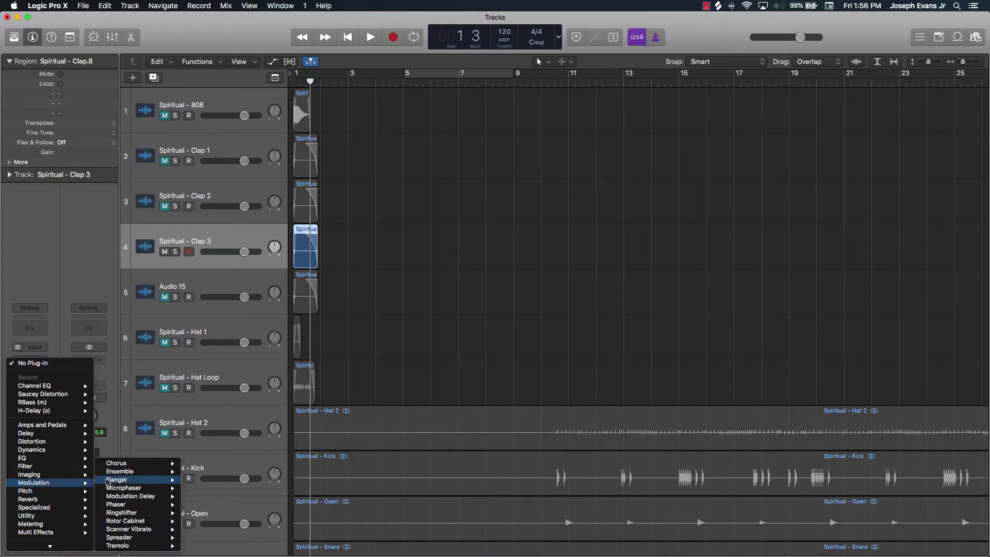
{"action": "mouse_move", "coordinate": [125, 467]}
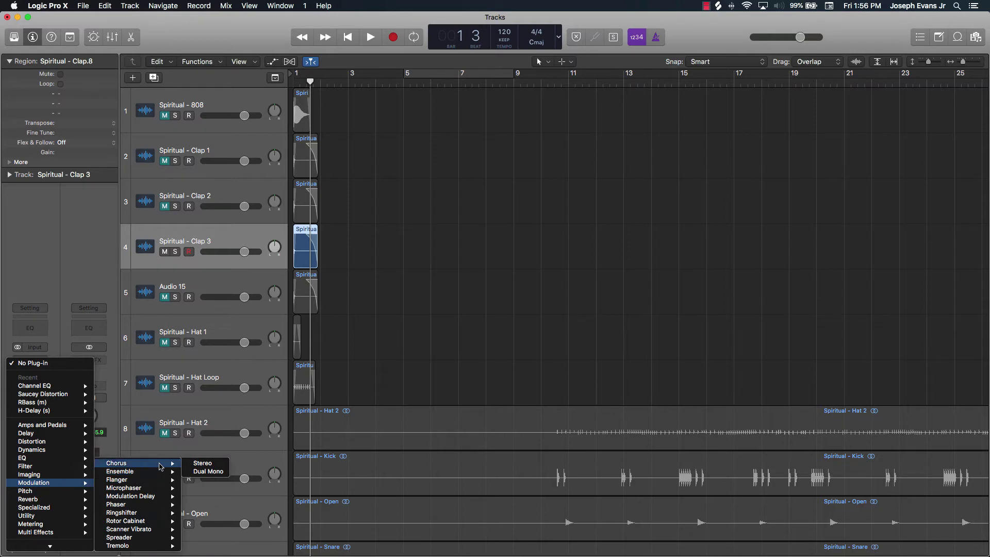
{"action": "left_click", "coordinate": [194, 471]}
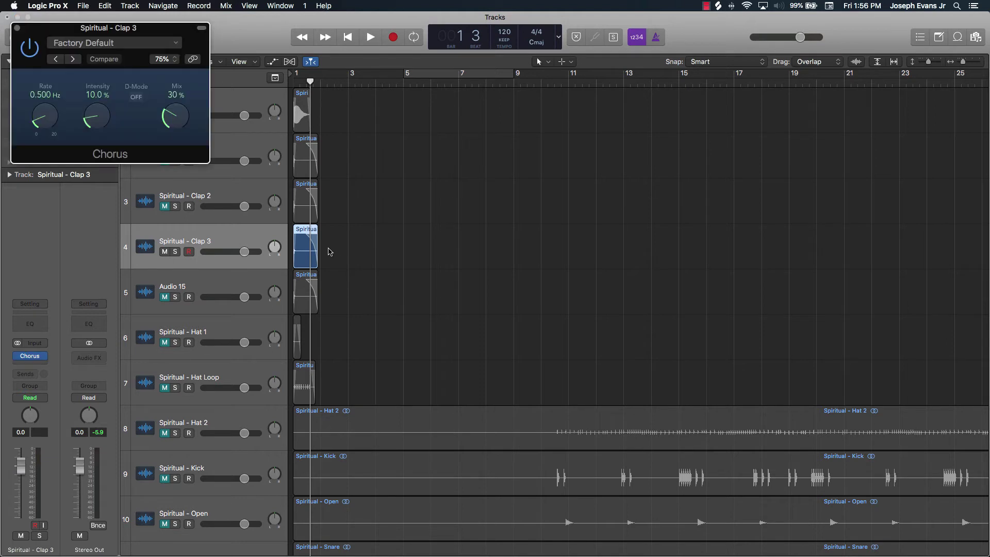
{"action": "key", "text": "space"}
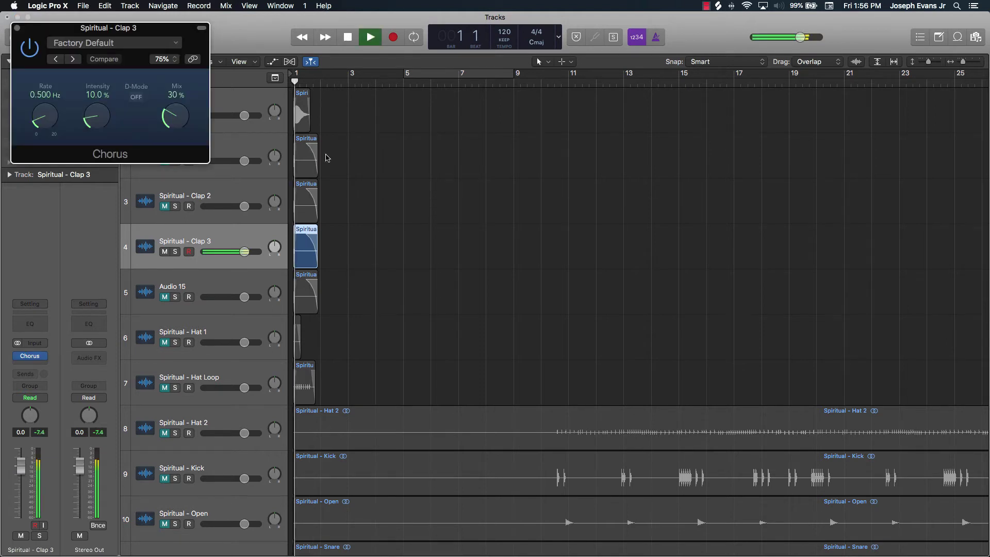
{"action": "key", "text": "space"}
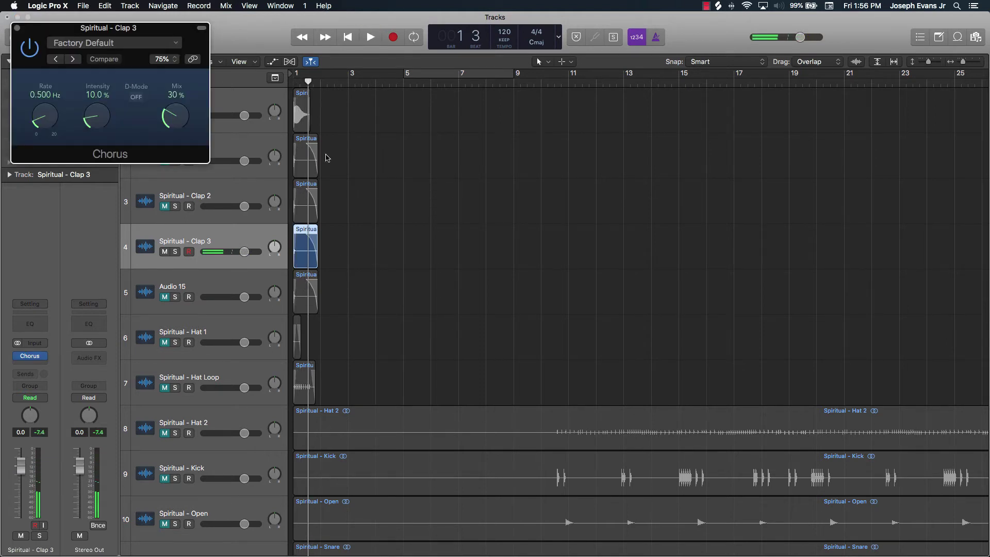
- Set the chorus mix to 52% and intensity to 5.5%, auditioning the clap after each change
{"action": "left_click_drag", "start_coordinate": [174, 117], "coordinate": [174, 81]}
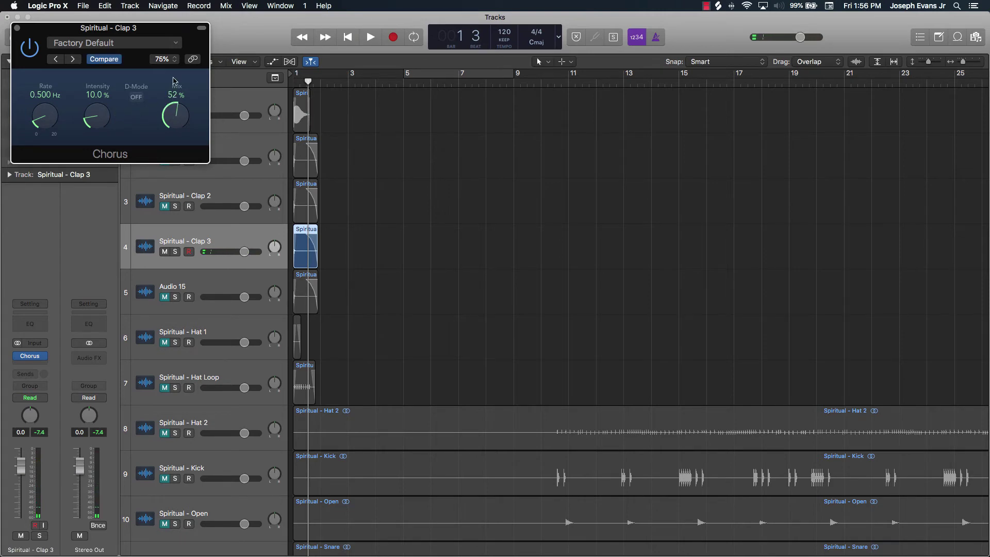
{"action": "key", "text": "space"}
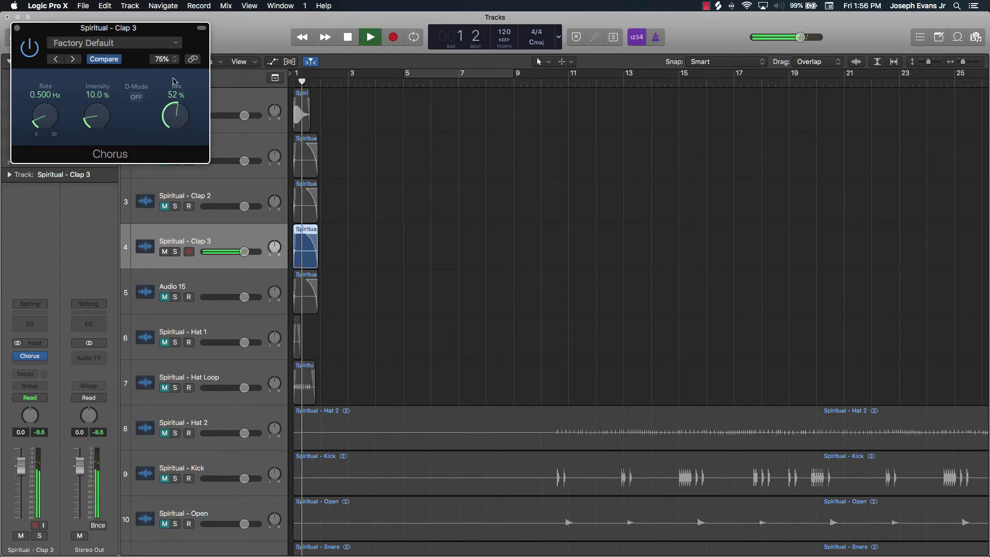
{"action": "key", "text": "space"}
{"action": "left_click_drag", "start_coordinate": [94, 118], "coordinate": [89, 134]}
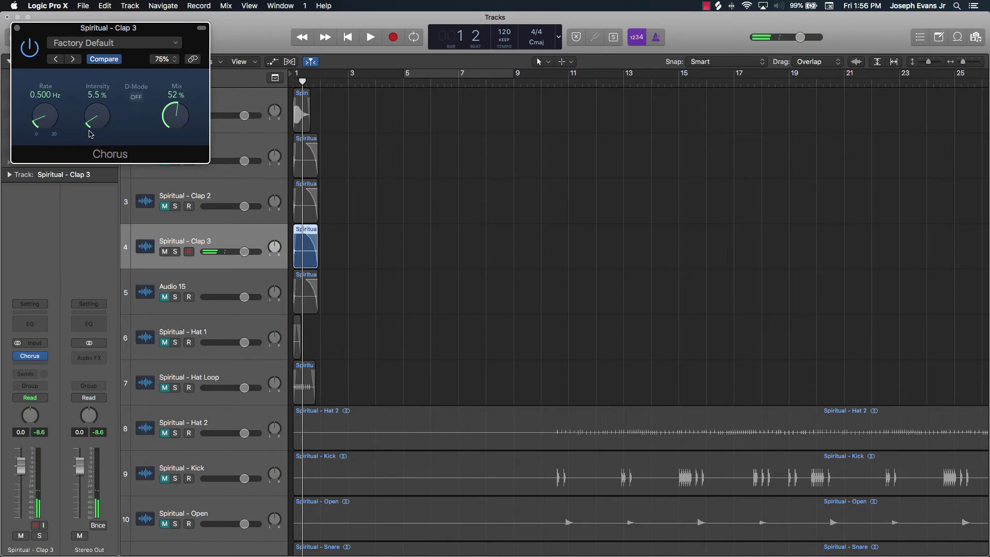
{"action": "key", "text": "Return"}
{"action": "key", "text": "space"}
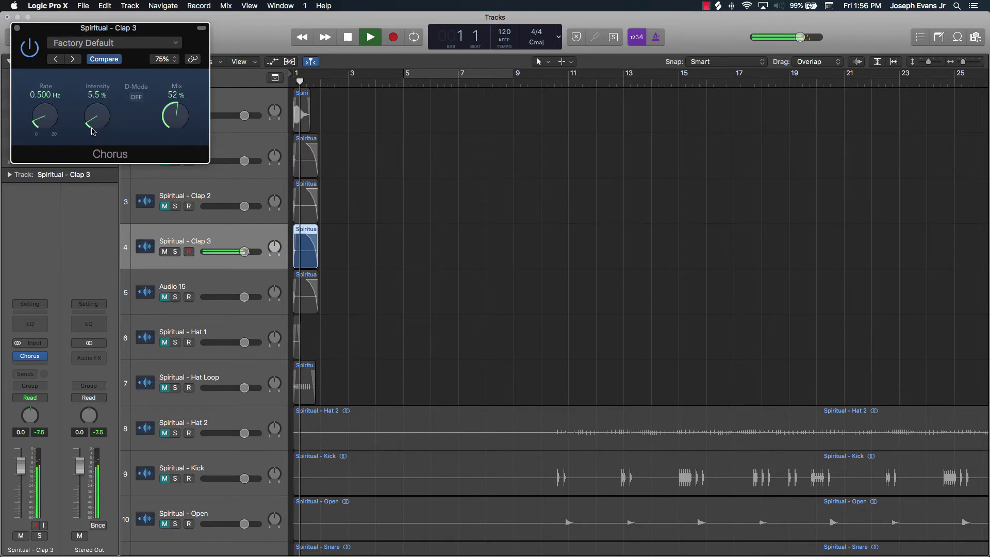
{"action": "key", "text": "space"}
- Set the chorus mix to 35% and rate to 0.000 Hz, and play the clap from the start
{"action": "left_click_drag", "start_coordinate": [175, 117], "coordinate": [169, 135]}
{"action": "left_click_drag", "start_coordinate": [30, 109], "coordinate": [56, 161]}
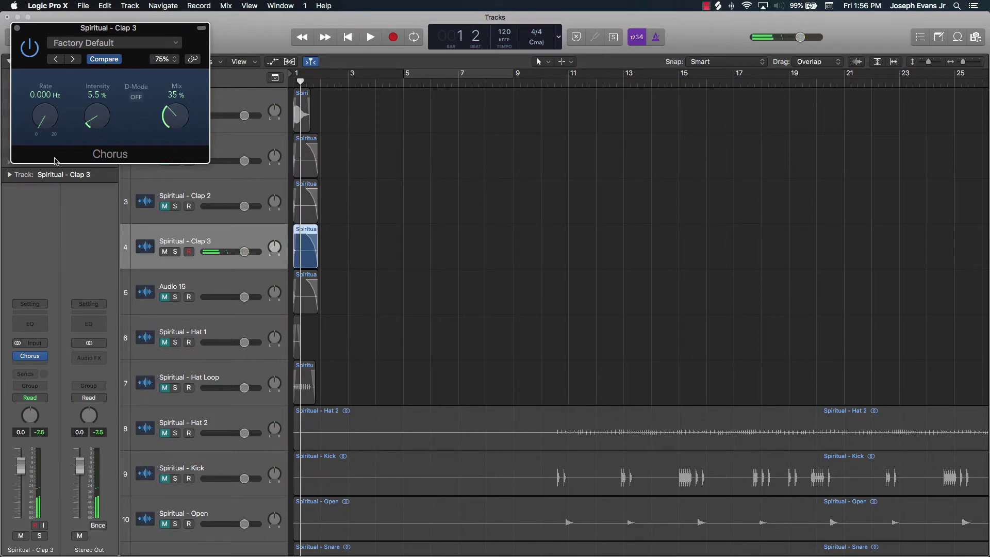
{"action": "key", "text": "Return"}
{"action": "key", "text": "space"}
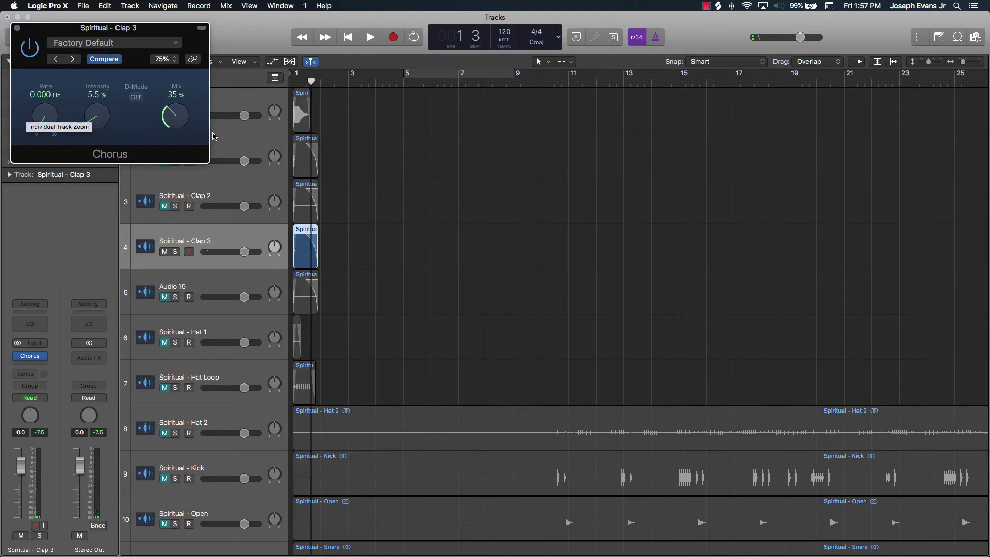
- Try different chorus mix amounts, settle on 47% with intensity at 40%, and audition the clap
{"action": "left_click_drag", "start_coordinate": [178, 117], "coordinate": [166, 123]}
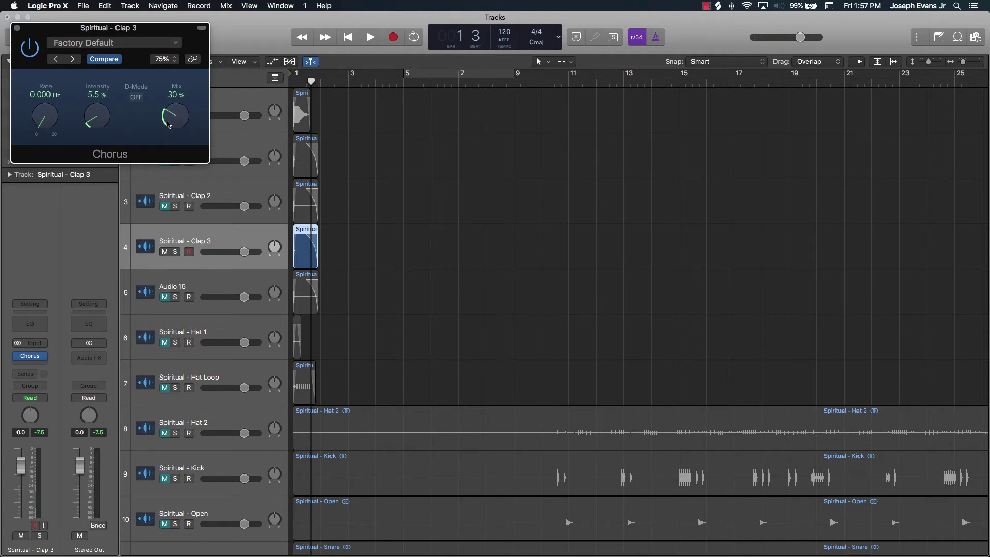
{"action": "key", "text": "space"}
{"action": "left_click_drag", "start_coordinate": [168, 124], "coordinate": [166, 55]}
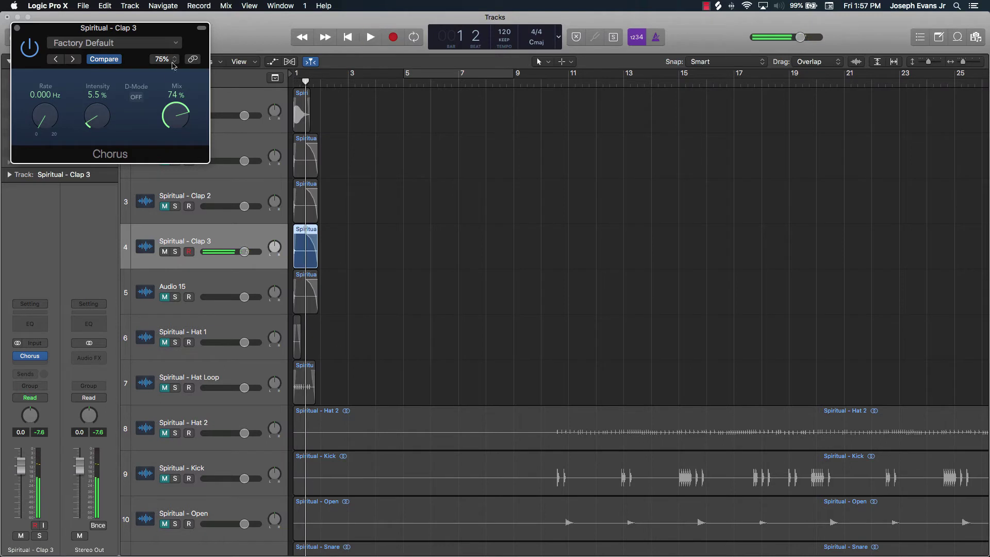
{"action": "left_click_drag", "start_coordinate": [180, 109], "coordinate": [179, 151]}
{"action": "left_click_drag", "start_coordinate": [92, 120], "coordinate": [93, 53]}
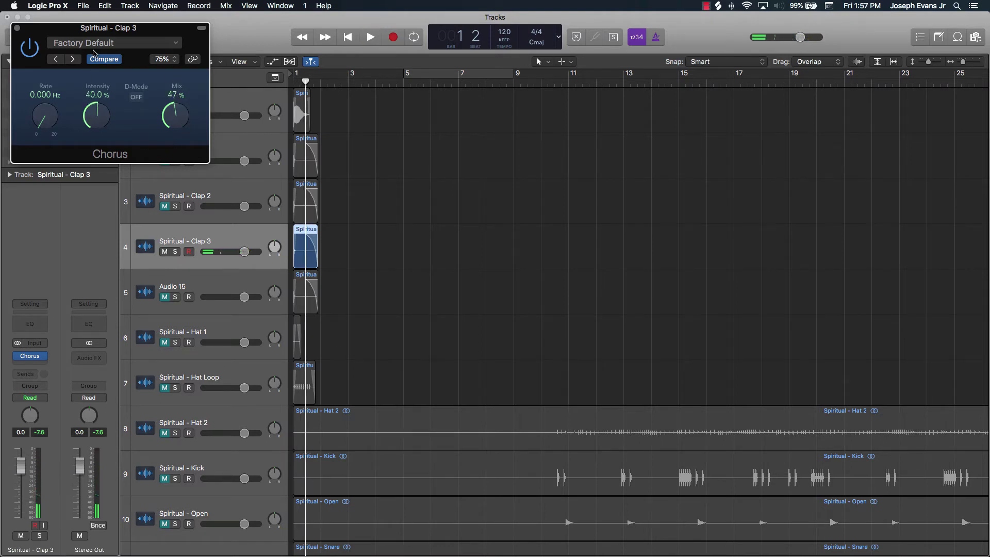
{"action": "key", "text": "space"}
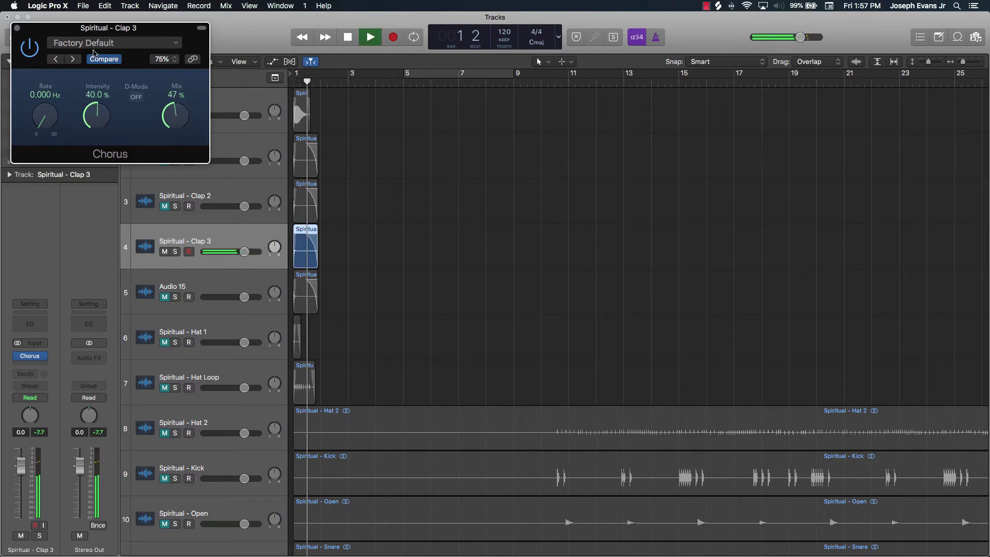
{"action": "key", "text": "space"}
- Add a Channel EQ after the chorus, with a low cut at 110 Hz and a 48 dB/Oct high cut
{"action": "left_click", "coordinate": [17, 27]}
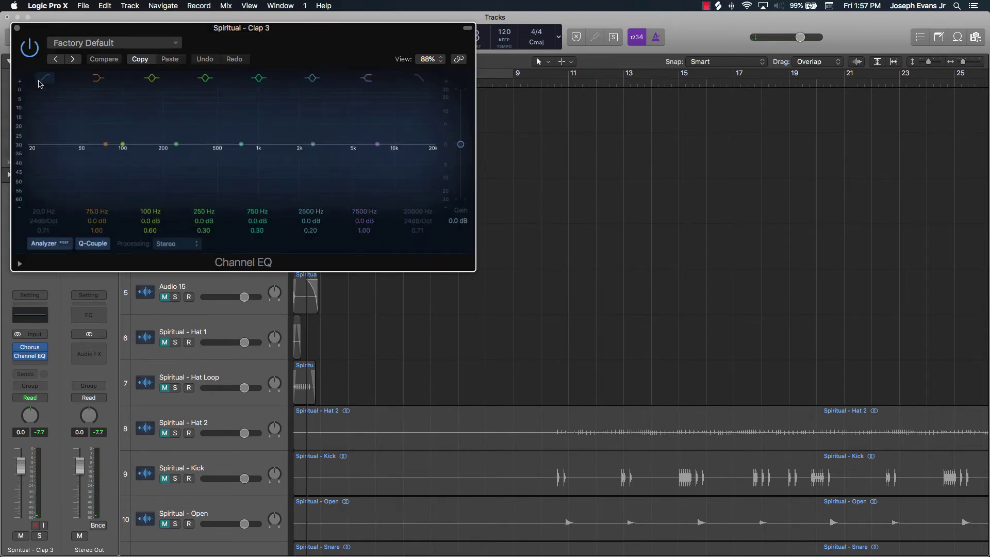
{"action": "left_click", "coordinate": [40, 80]}
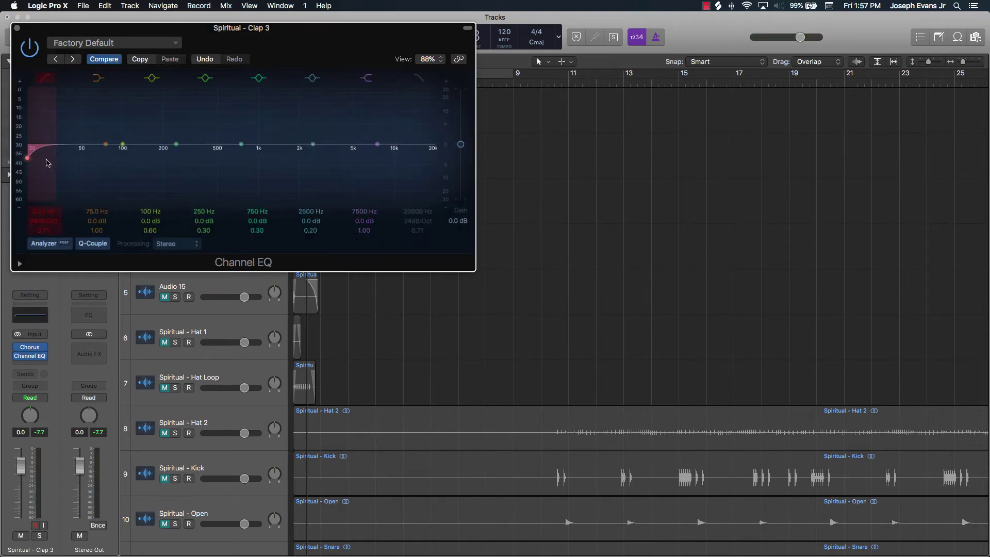
{"action": "left_click_drag", "start_coordinate": [44, 212], "coordinate": [43, 182]}
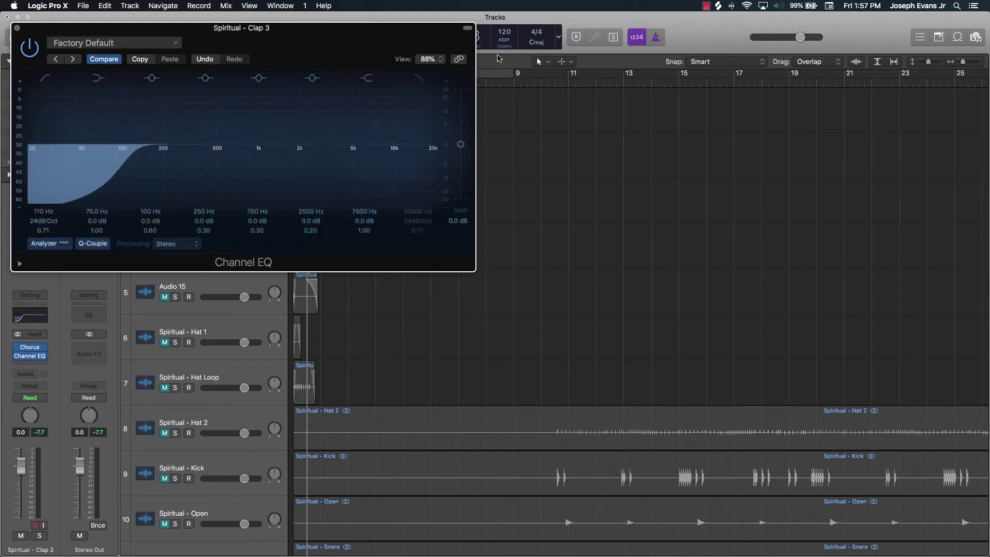
{"action": "left_click", "coordinate": [419, 78]}
{"action": "mouse_move", "coordinate": [417, 211]}
{"action": "left_mouse_down"}
{"action": "mouse_move", "coordinate": [418, 232]}
{"action": "mouse_move", "coordinate": [410, 219]}
{"action": "left_mouse_up"}
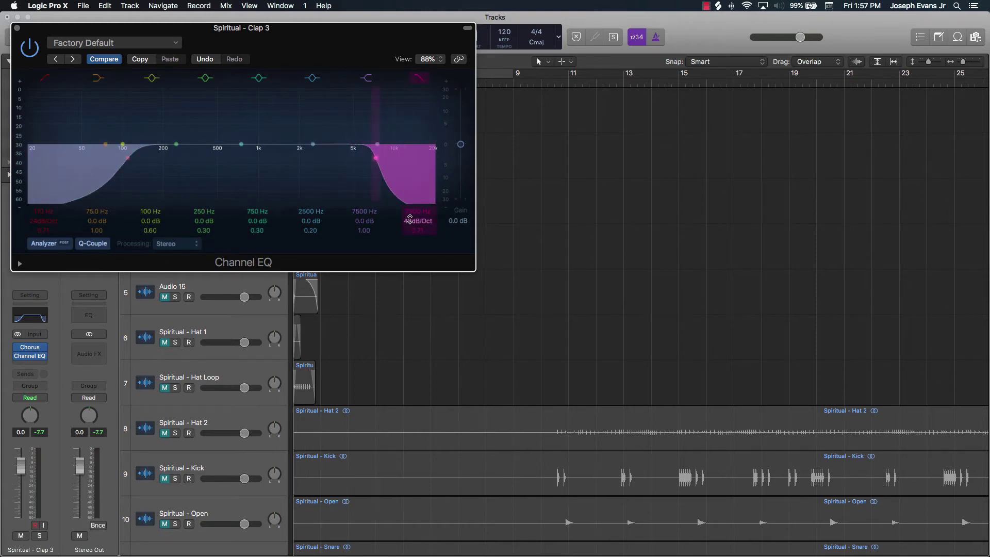
- Play the clap and raise the EQ's high cut to about 14800 Hz and its low cut to about 370 Hz
{"action": "key", "text": "space"}
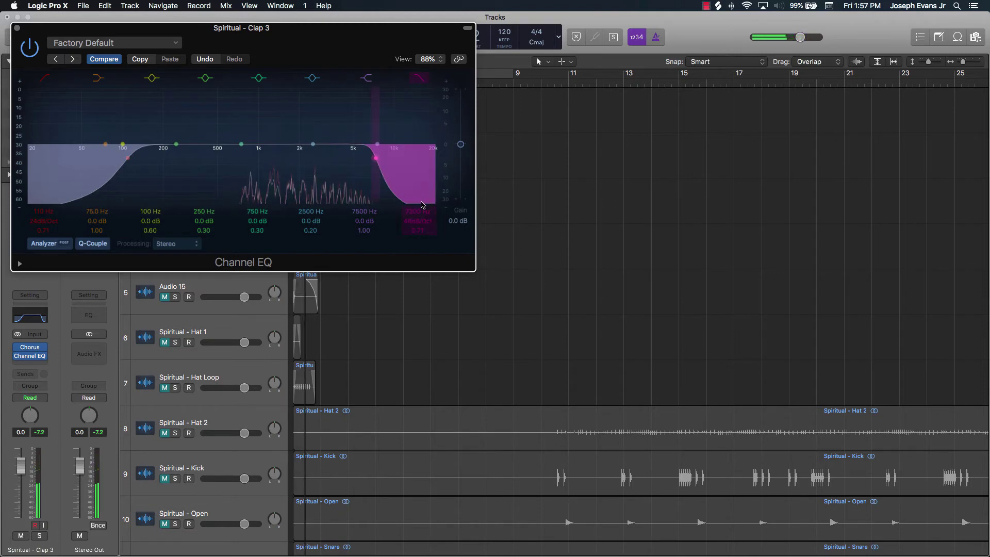
{"action": "left_click_drag", "start_coordinate": [413, 212], "coordinate": [414, 198]}
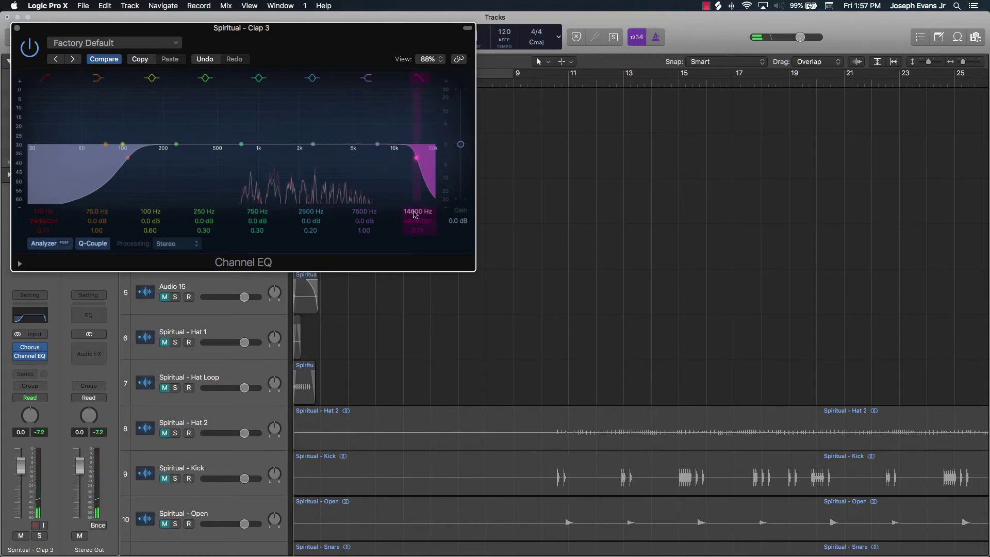
{"action": "left_click_drag", "start_coordinate": [35, 213], "coordinate": [36, 188]}
- Boost the 2500 Hz EQ band by 9 dB with a Q of 1.20, move it to 1240 Hz, and close the EQ
{"action": "left_click_drag", "start_coordinate": [313, 146], "coordinate": [366, 126]}
{"action": "left_click_drag", "start_coordinate": [310, 230], "coordinate": [328, 210]}
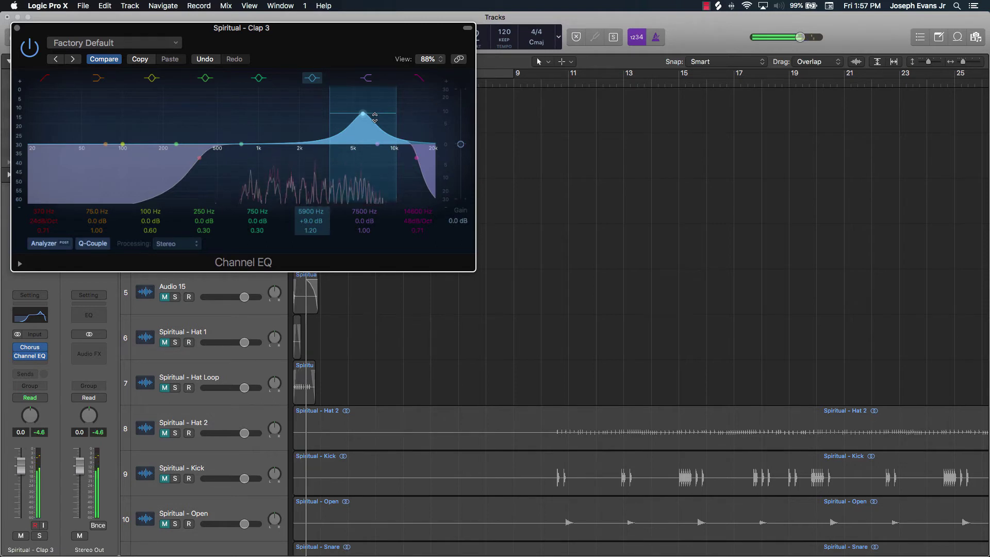
{"action": "left_click_drag", "start_coordinate": [375, 117], "coordinate": [267, 114]}
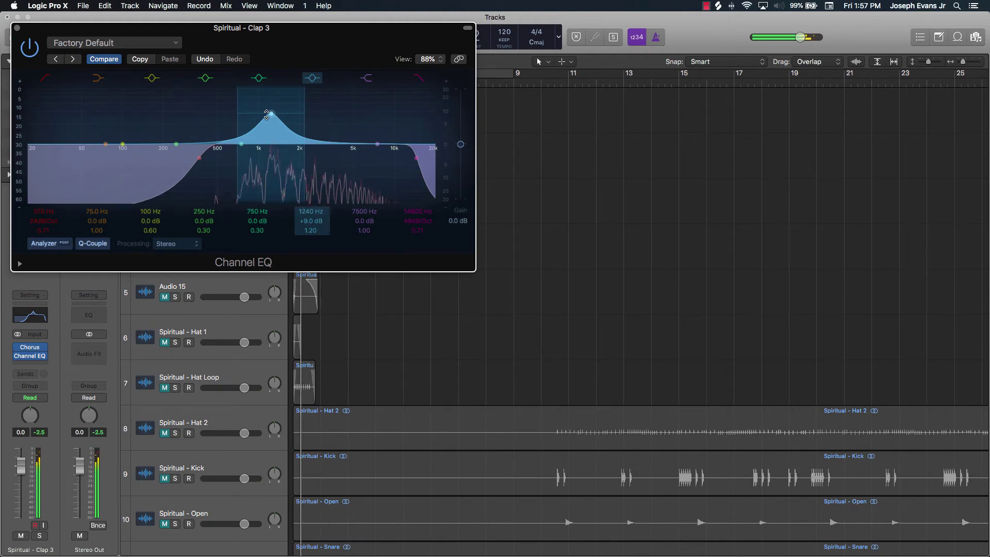
{"action": "left_click", "coordinate": [17, 28]}
{"action": "left_click", "coordinate": [494, 272]}
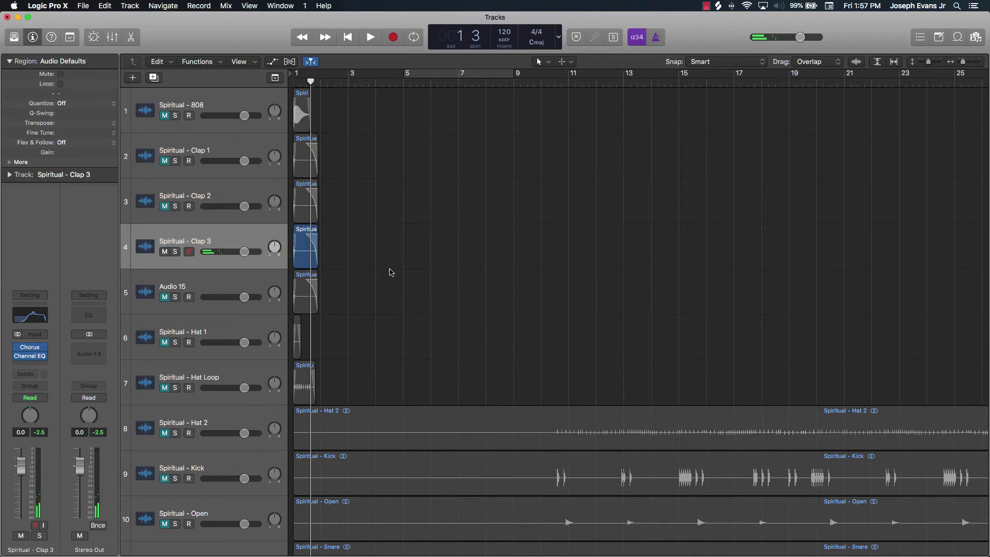
- Rename the Audio 15 track as "Spiritual - Clap 4"
{"action": "double_click", "coordinate": [178, 287]}
{"action": "type", "text": "Spiritual - Clap 2"}
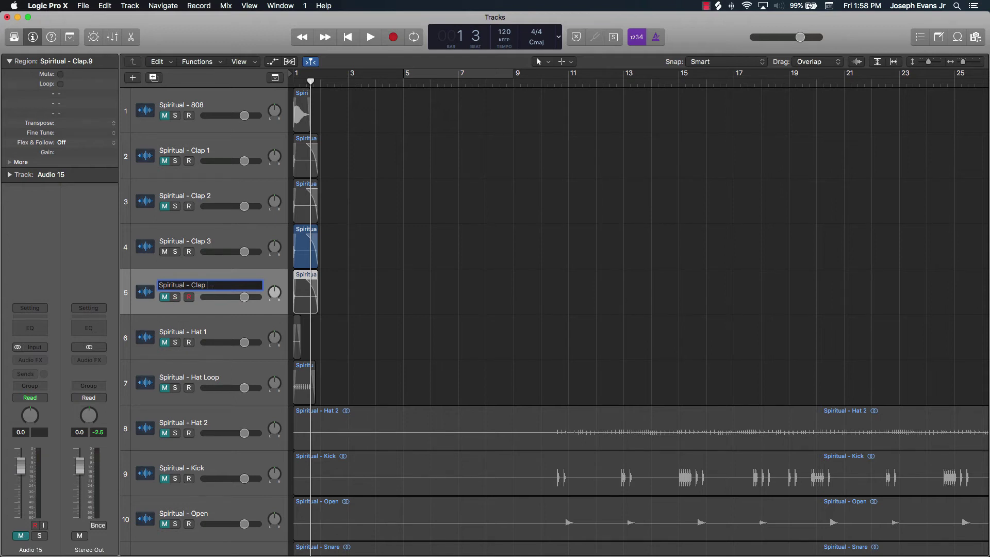
{"action": "left_click", "coordinate": [378, 275]}
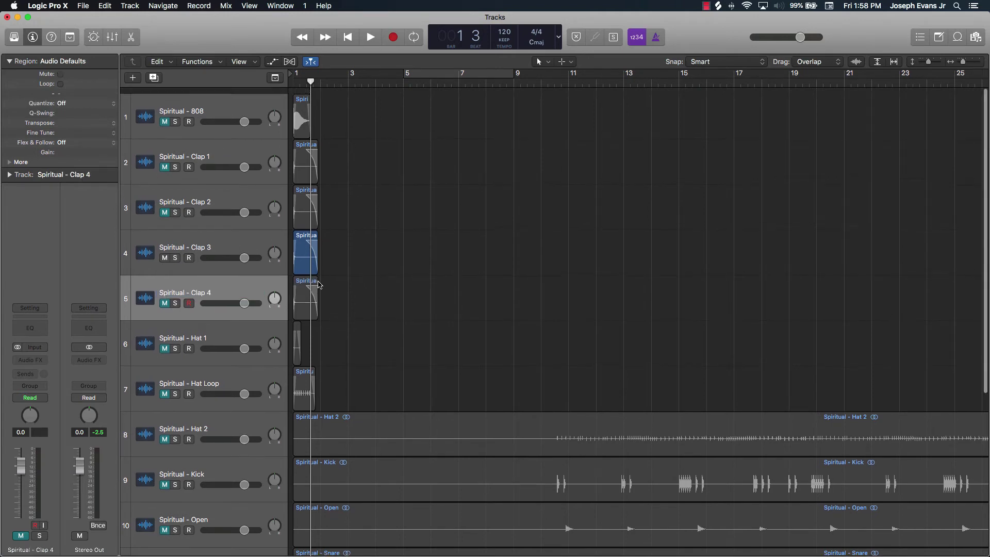
{"action": "left_click", "coordinate": [222, 108]}
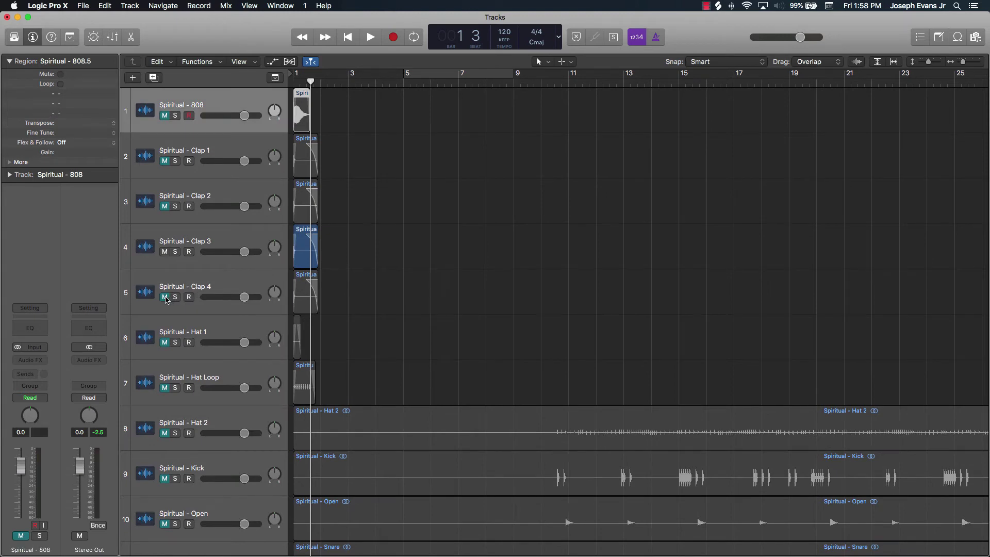
- Duplicate the Clap 3 track with its effects and move the Clap 4 region onto the duplicate
{"action": "left_click", "coordinate": [205, 235]}
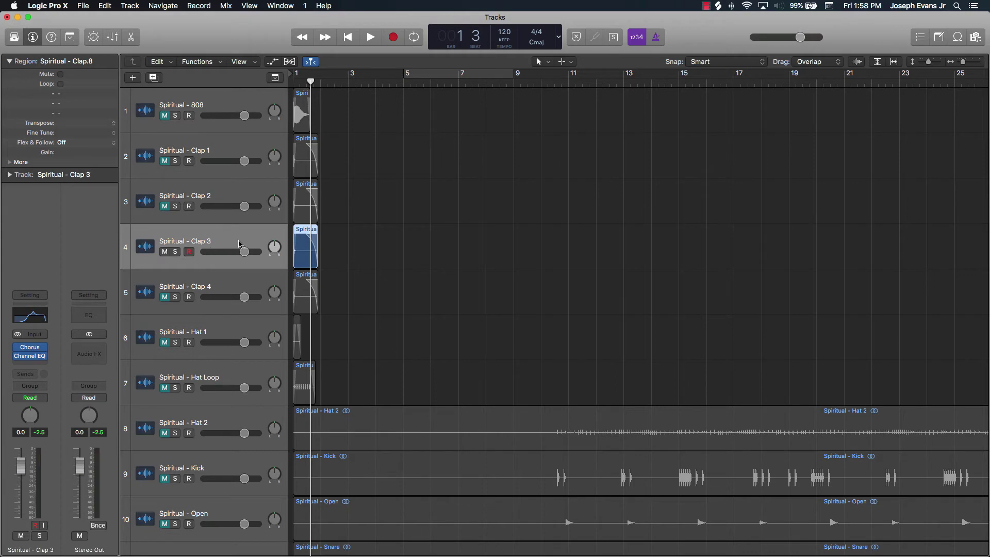
{"action": "key", "text": "super+d"}
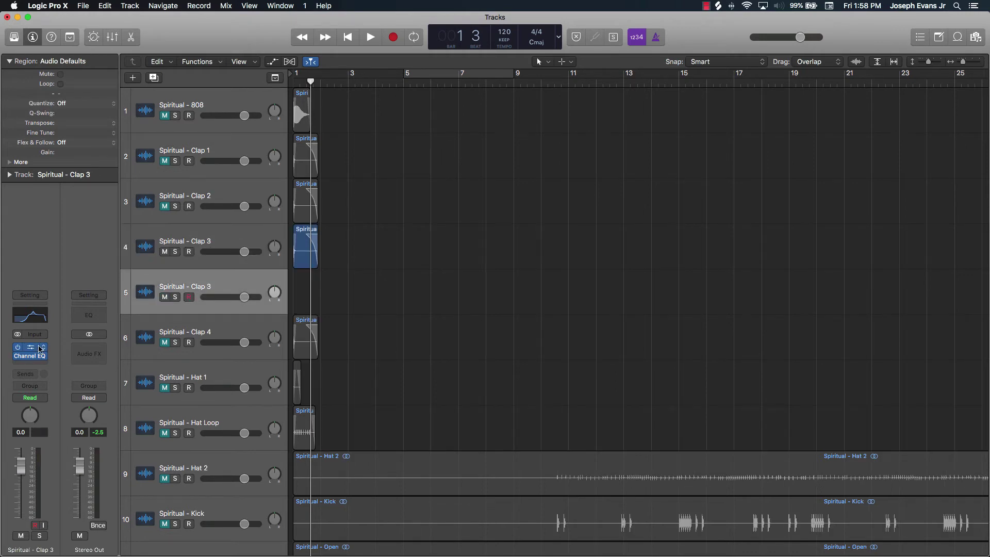
{"action": "left_click_drag", "start_coordinate": [305, 340], "coordinate": [303, 296]}
- Delete the emptied original Clap 4 track and rename the duplicated Clap 3 track as "Spiritual - Clap 4"
{"action": "left_click", "coordinate": [245, 326]}
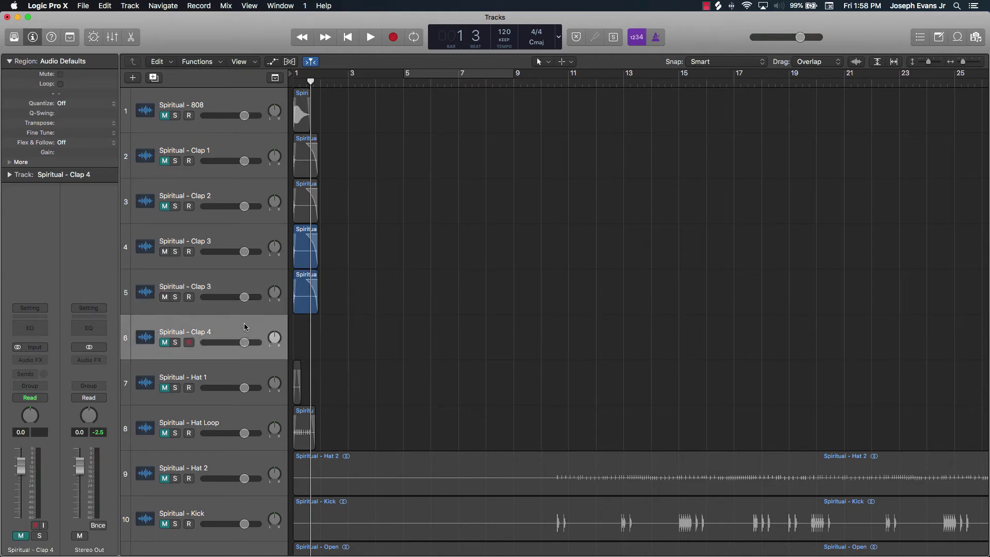
{"action": "key", "text": "super+BackSpace"}
{"action": "left_click", "coordinate": [216, 287]}
{"action": "double_click", "coordinate": [202, 286]}
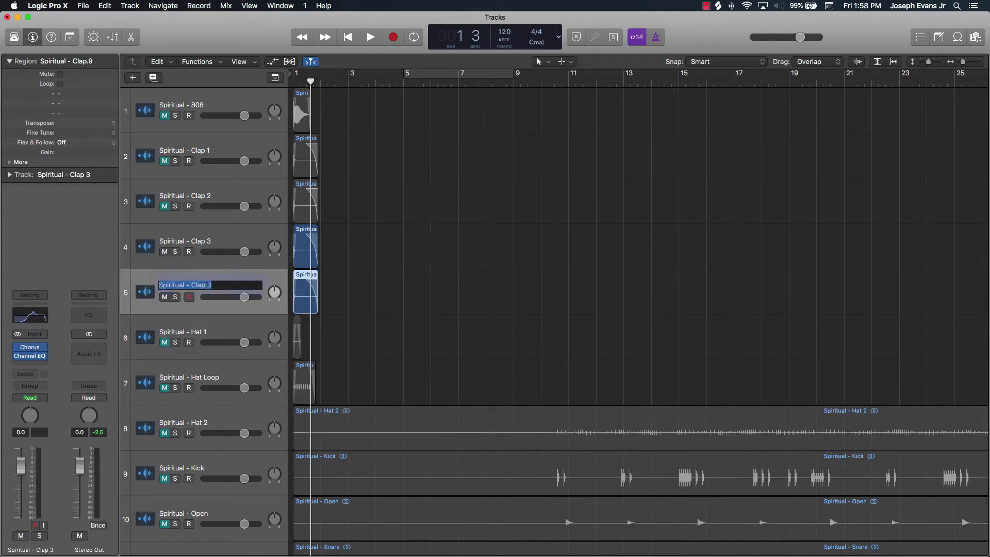
{"action": "left_click", "coordinate": [210, 285]}
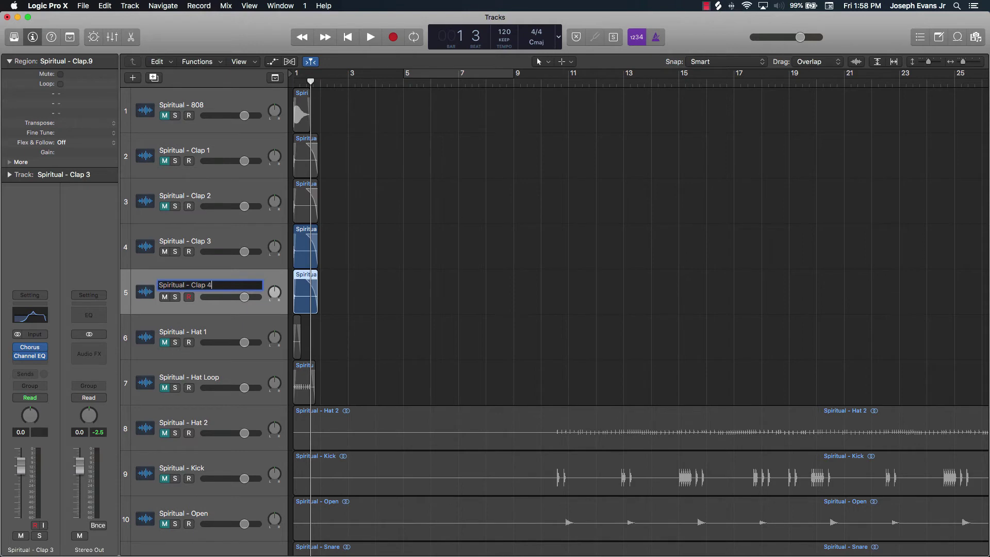
{"action": "left_click", "coordinate": [490, 307]}
- Open the Chorus effect on the Clap 4 track and set its rate to 11.00 Hz
{"action": "mouse_move", "coordinate": [23, 360]}
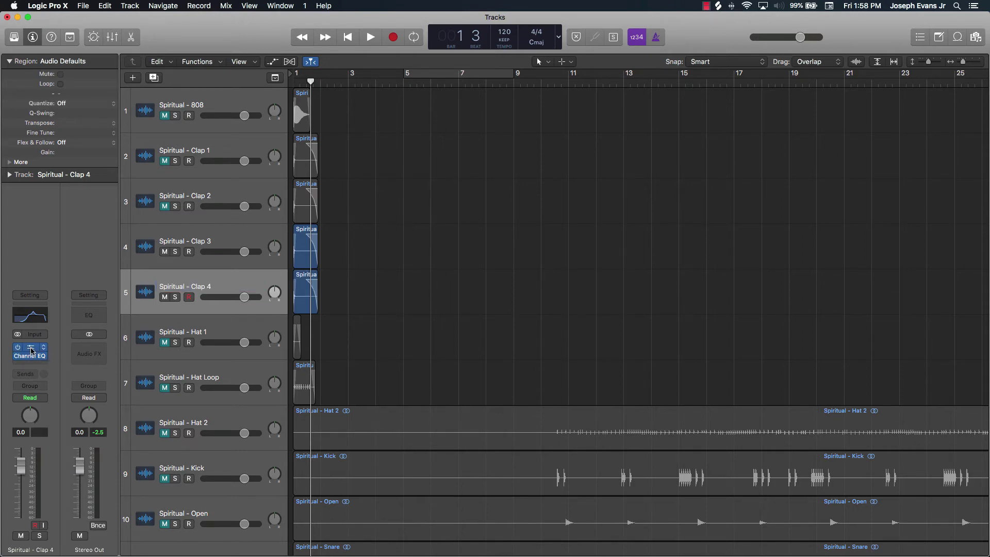
{"action": "left_click", "coordinate": [31, 347]}
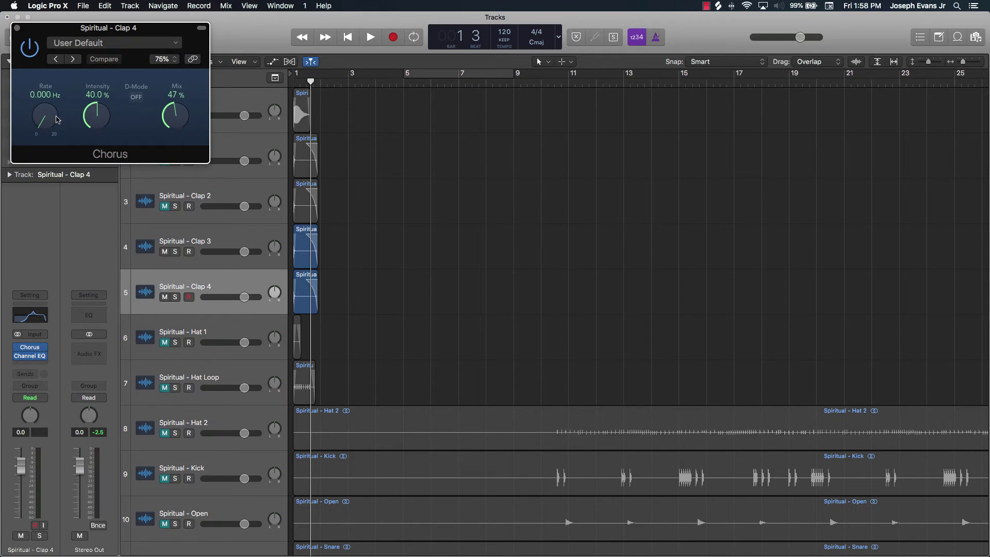
{"action": "left_click_drag", "start_coordinate": [48, 122], "coordinate": [18, 6]}
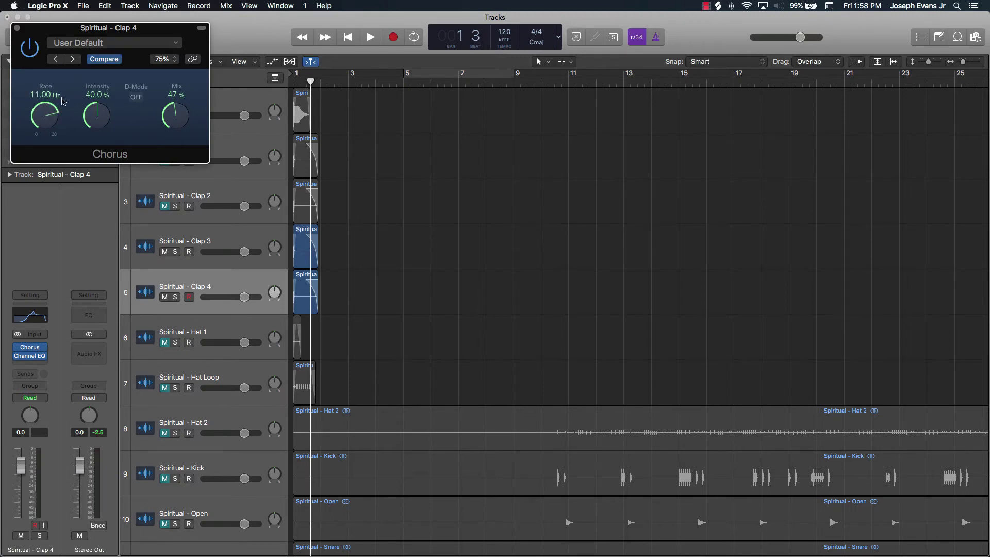
- Mute the Clap 3 track and play Clap 4 on its own from the start
{"action": "left_click", "coordinate": [470, 245]}
{"action": "key", "text": "space"}
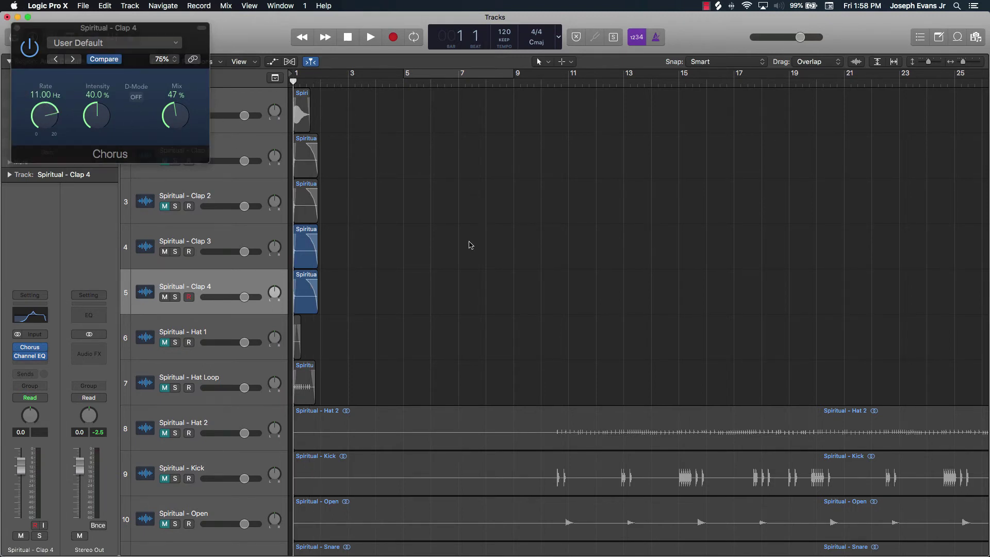
{"action": "left_click", "coordinate": [165, 251]}
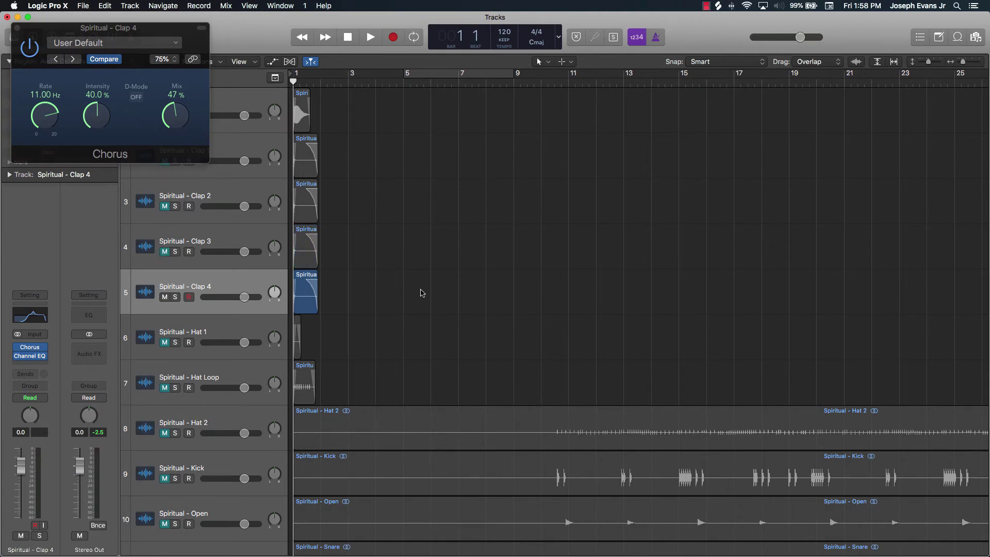
{"action": "key", "text": "space"}
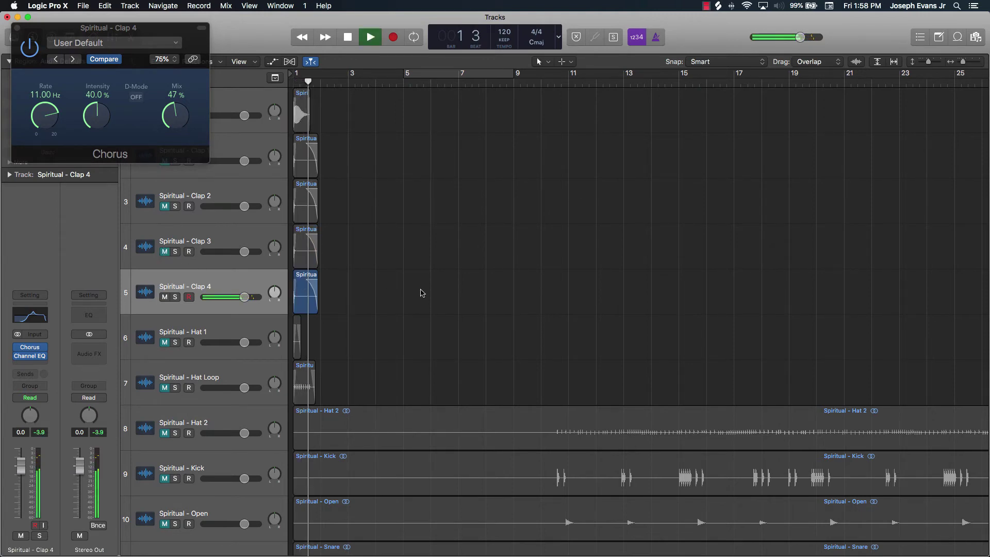
{"action": "key", "text": "space"}
- Set the Clap 4 chorus mix to 70% and play the clap to audition the change
{"action": "left_click_drag", "start_coordinate": [180, 121], "coordinate": [180, 98]}
{"action": "key", "text": "space"}
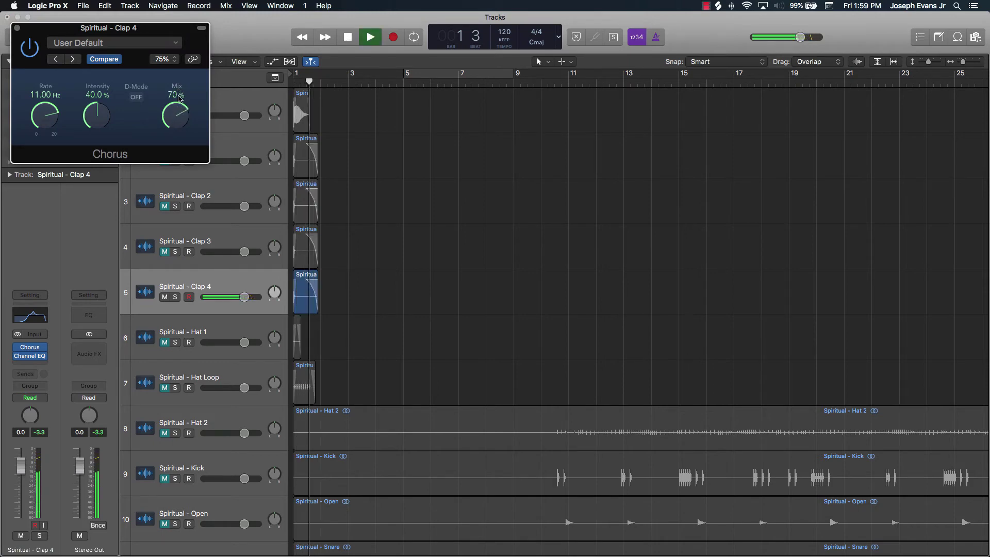
{"action": "key", "text": "space"}
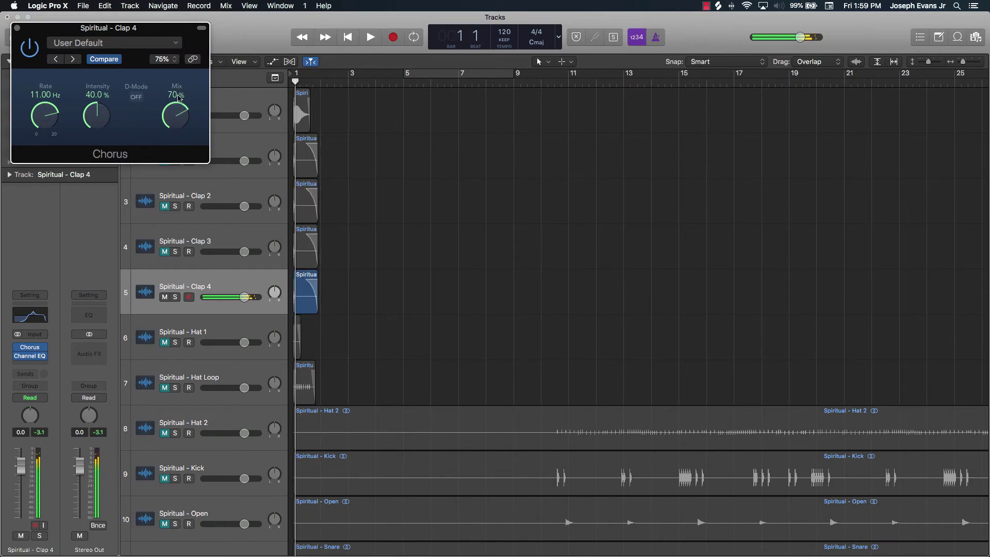
{"action": "key", "text": "space"}
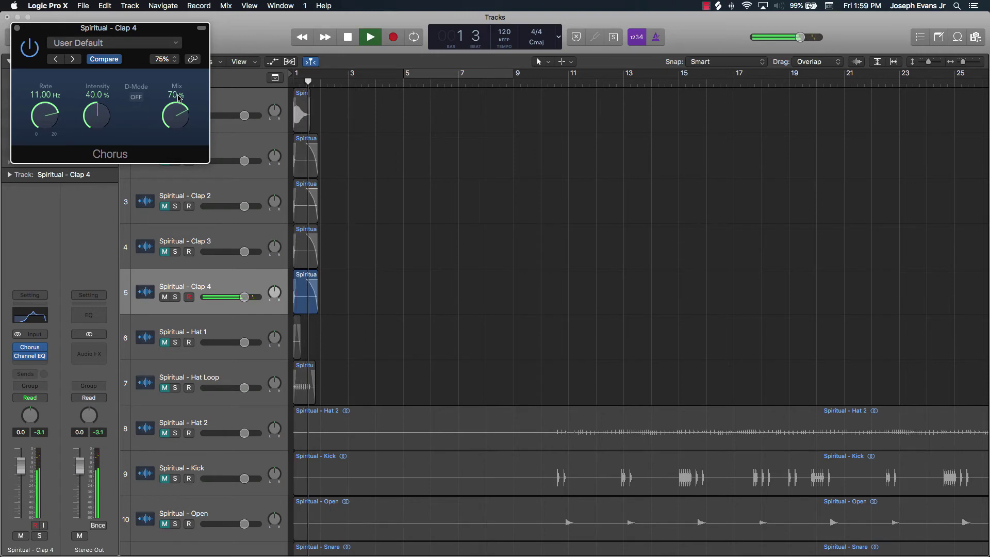
{"action": "key", "text": "space"}
- Close the Chorus effect and mute the Clap 4 track
{"action": "left_click", "coordinate": [272, 277]}
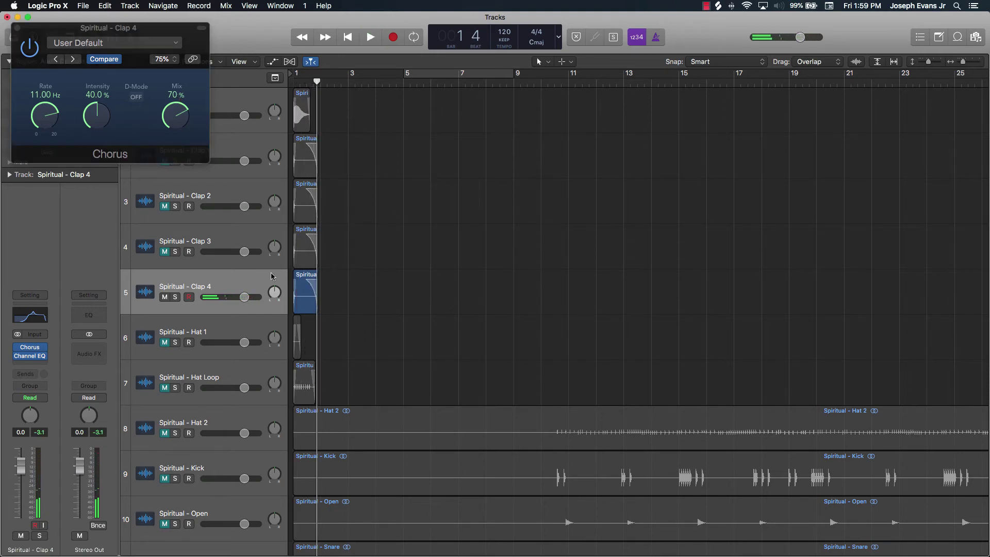
{"action": "left_click", "coordinate": [17, 28]}
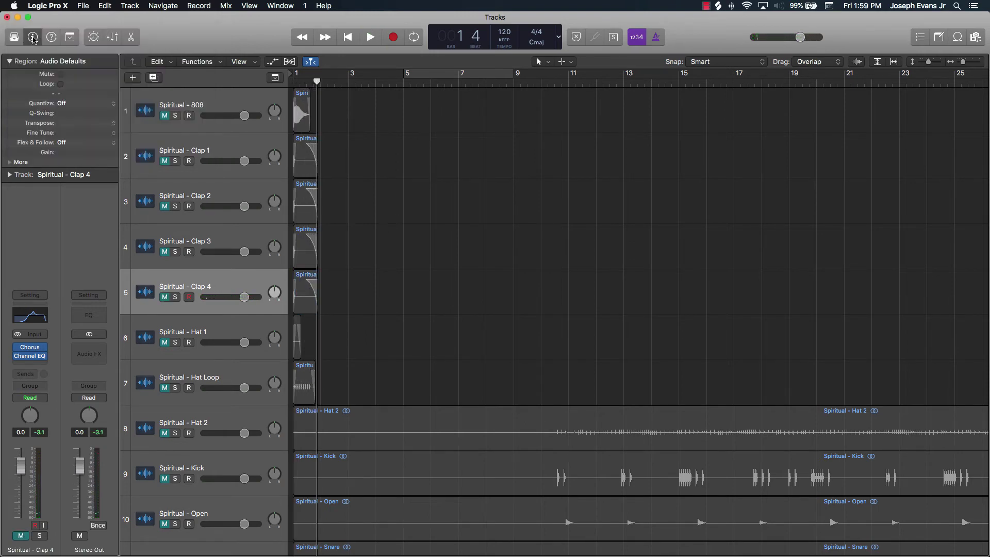
{"action": "scroll", "coordinate": [309, 268], "scroll_direction": "up", "scroll_amount": 2}
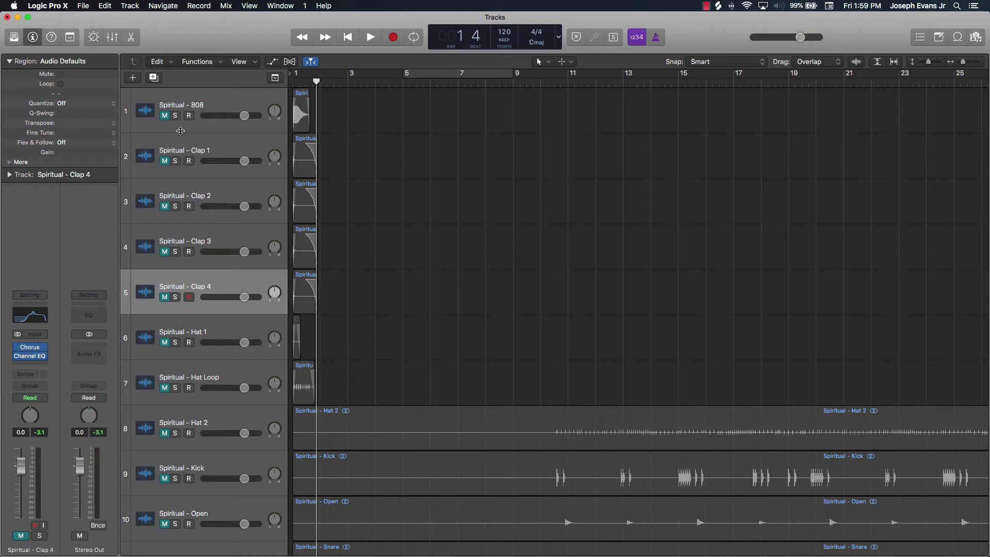
- Unmute the Spiritual - 808 track and play its sample from the start of the project
{"action": "left_click", "coordinate": [160, 114]}
{"action": "left_click", "coordinate": [164, 115]}
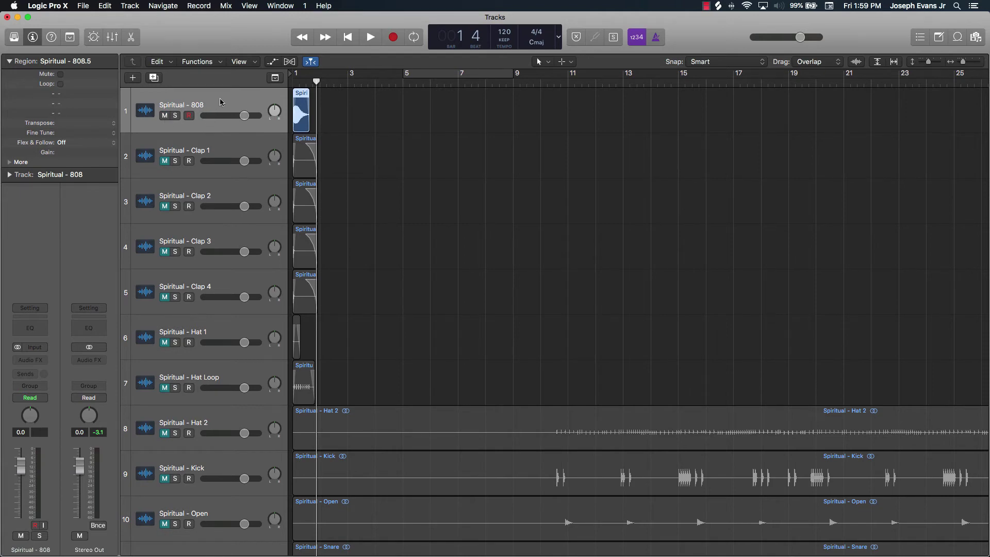
{"action": "key", "text": "Return"}
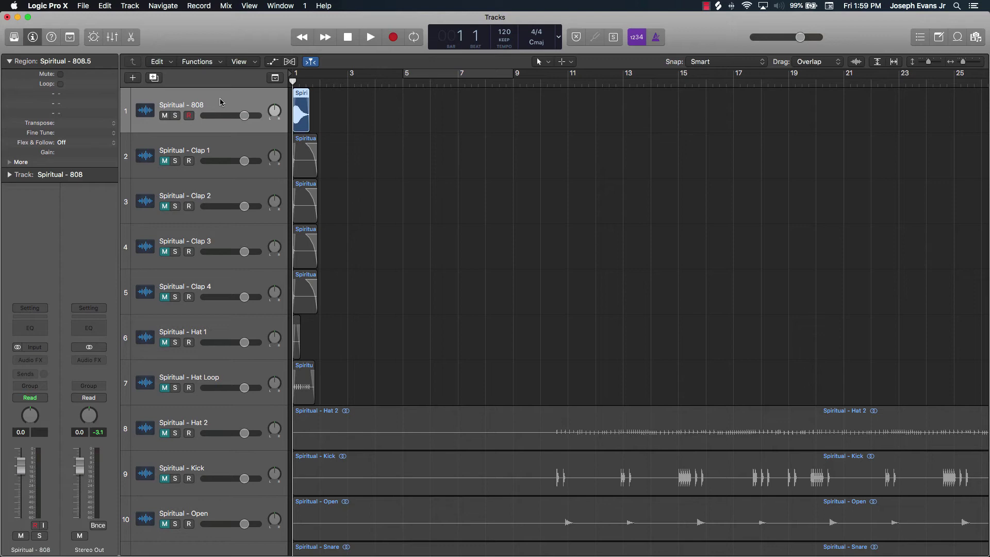
{"action": "key", "text": "space"}
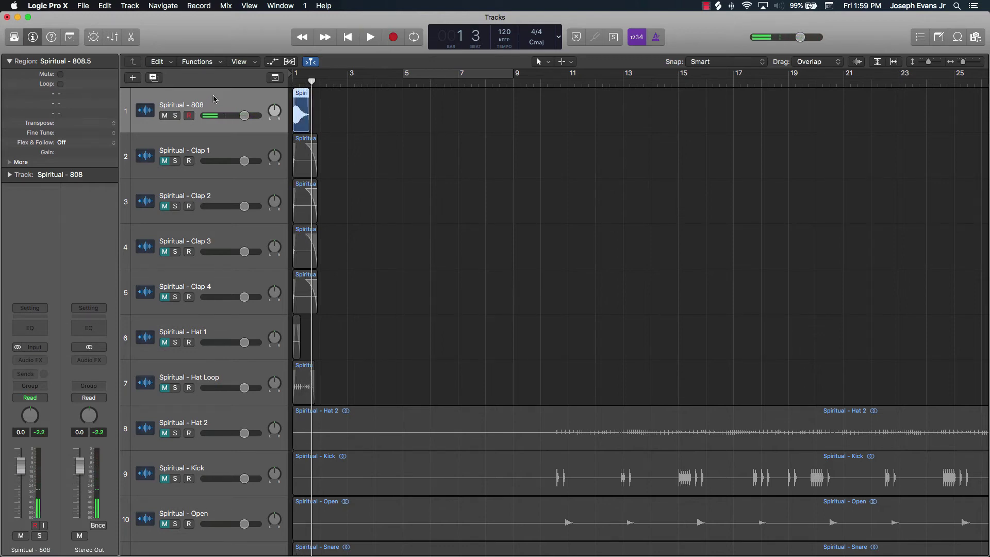
- Add an audio track below the 808, paste a copy of the 808 region at its start, and mute the original track
{"action": "key", "text": "alt+super+a"}
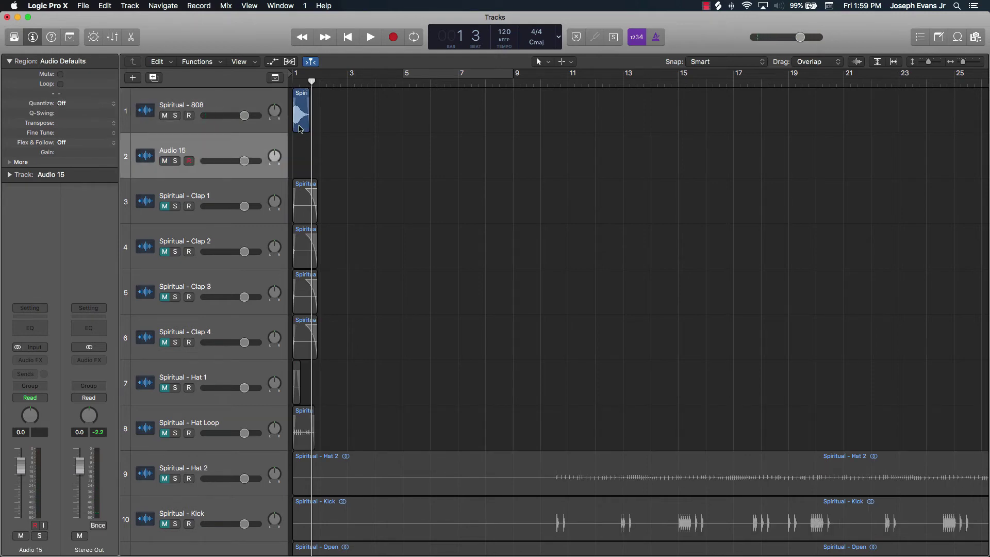
{"action": "key", "text": "Return"}
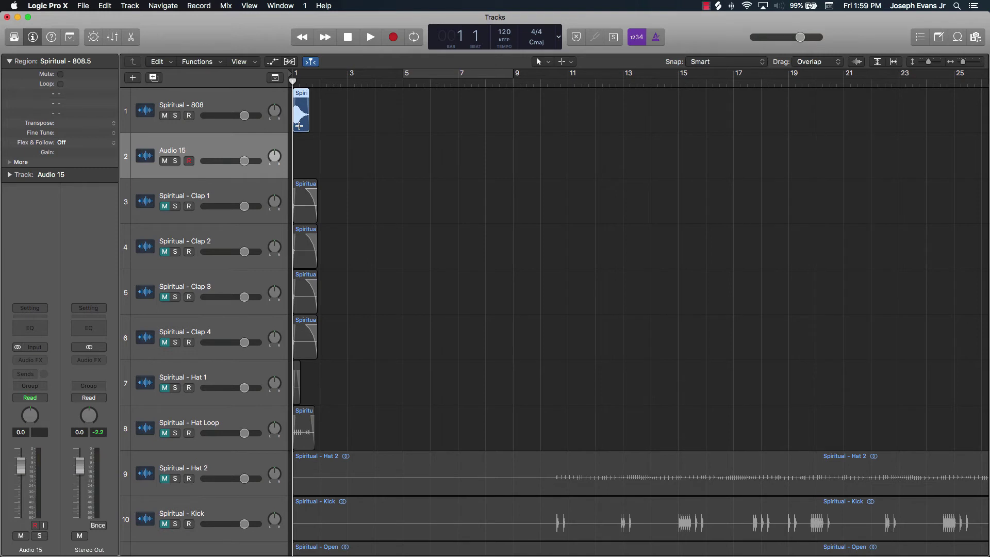
{"action": "key", "text": "super+v"}
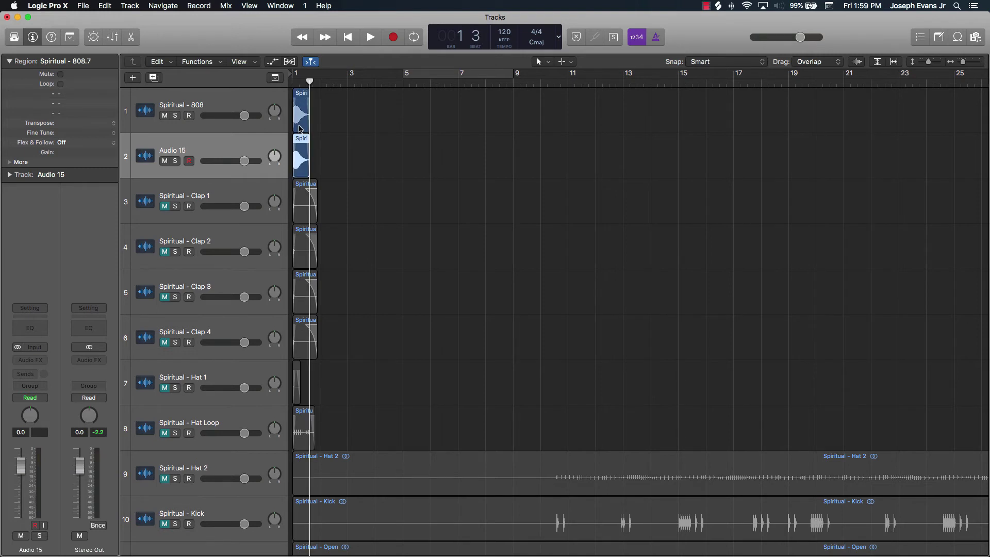
{"action": "left_click", "coordinate": [165, 116]}
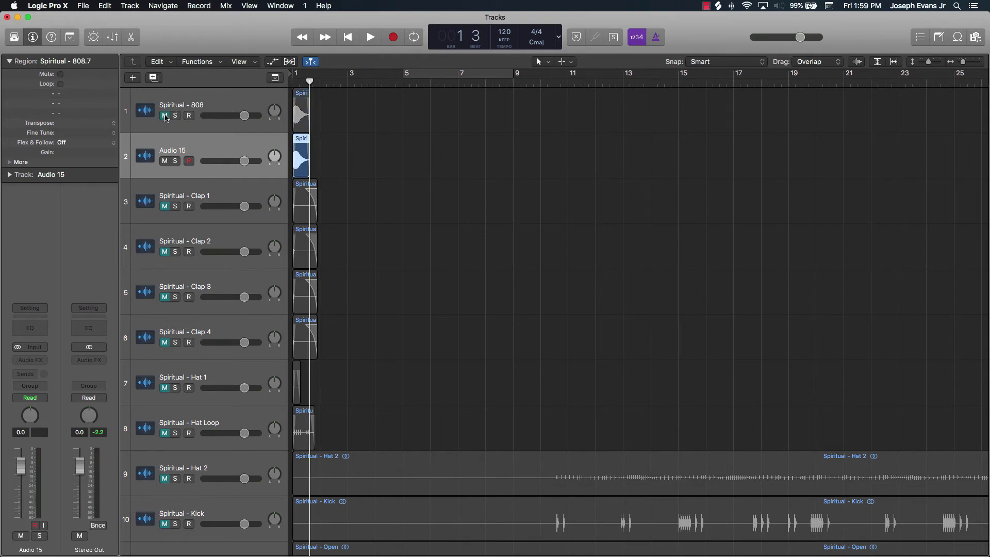
- Rename the new audio track as "Spiritual - 808 B" and the original 808 track as "Spiritual - 808 A"
{"action": "scroll", "coordinate": [880, 337], "scroll_direction": "down", "scroll_amount": 10}
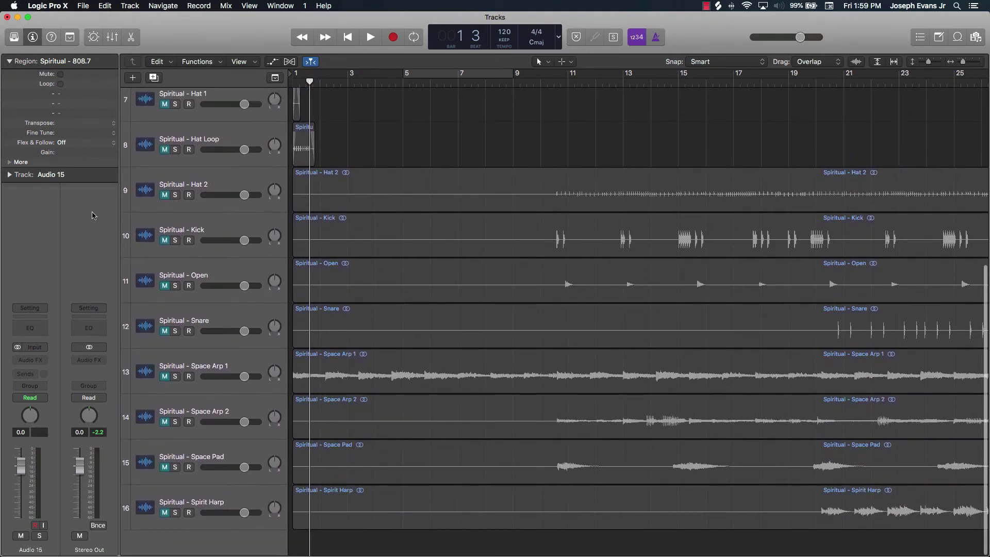
{"action": "scroll", "coordinate": [201, 216], "scroll_direction": "up", "scroll_amount": 10}
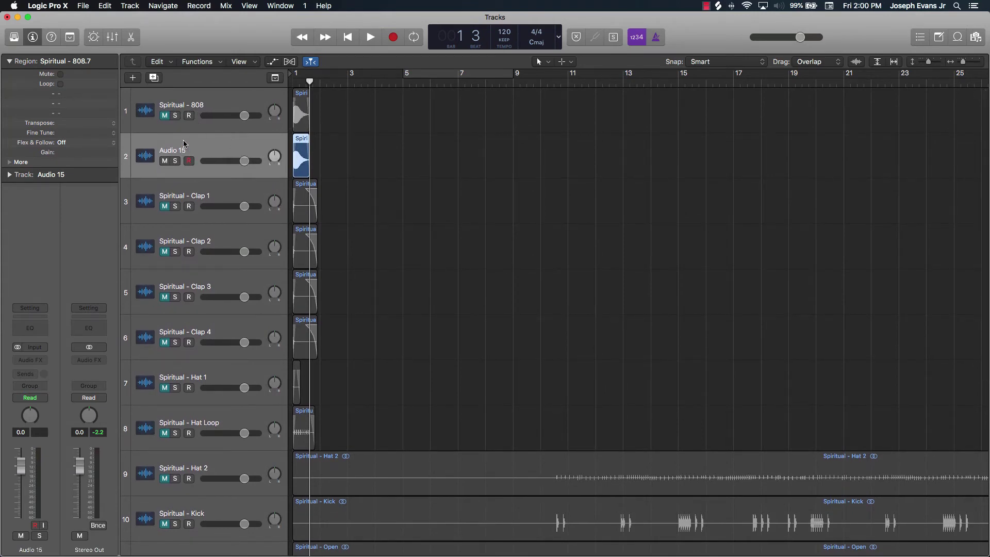
{"action": "double_click", "coordinate": [187, 105]}
{"action": "key", "text": "super+c"}
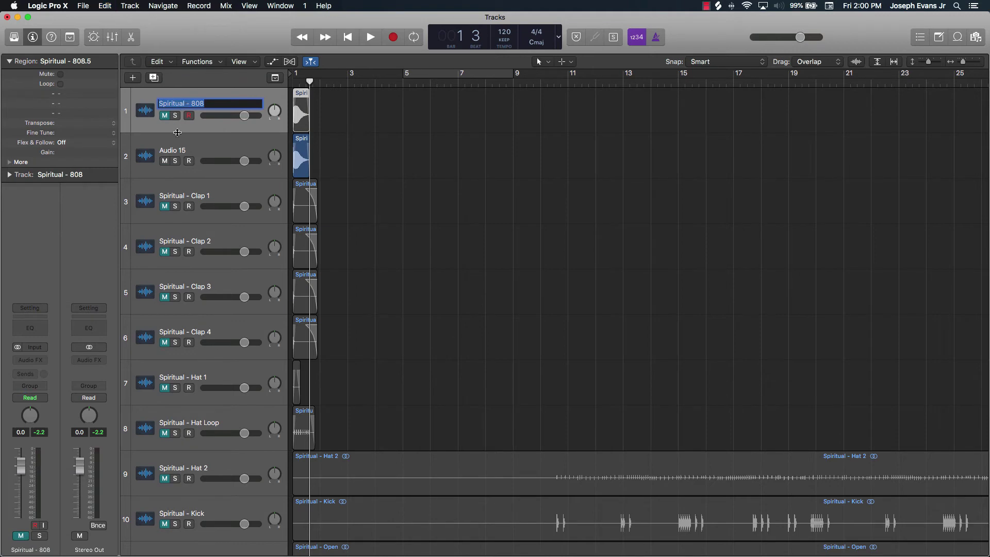
{"action": "double_click", "coordinate": [175, 149]}
{"action": "key", "text": "super+v"}
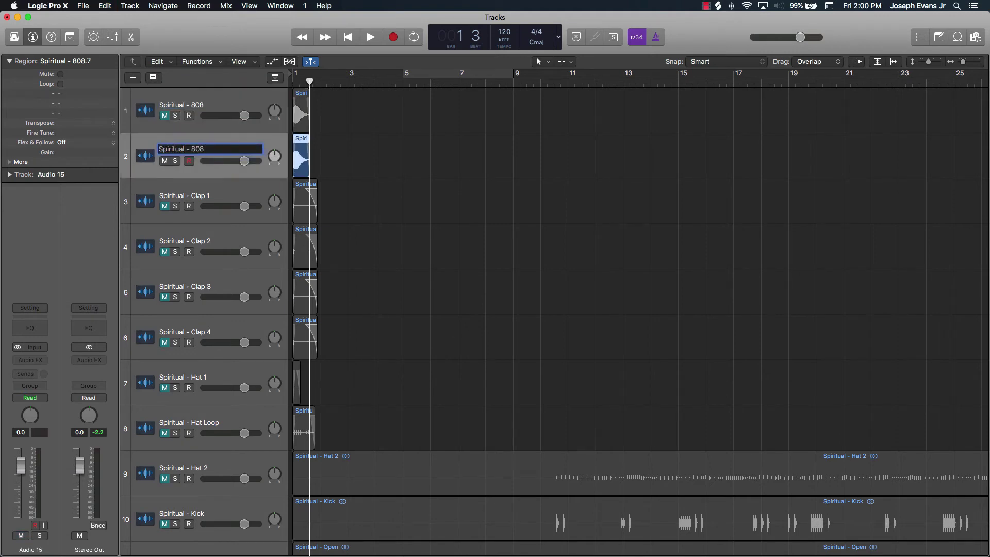
{"action": "double_click", "coordinate": [199, 105]}
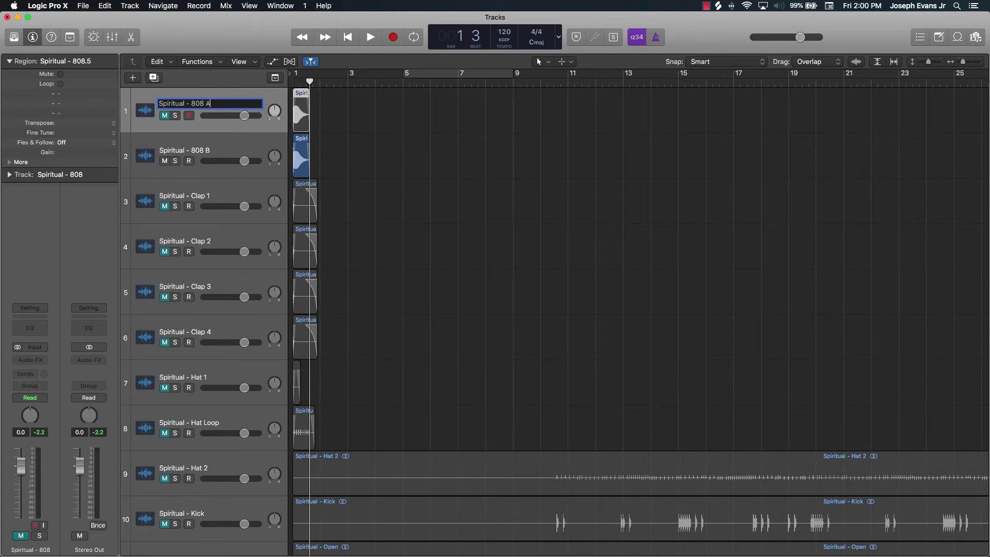
{"action": "key", "text": "Return"}
{"action": "left_click", "coordinate": [544, 116]}
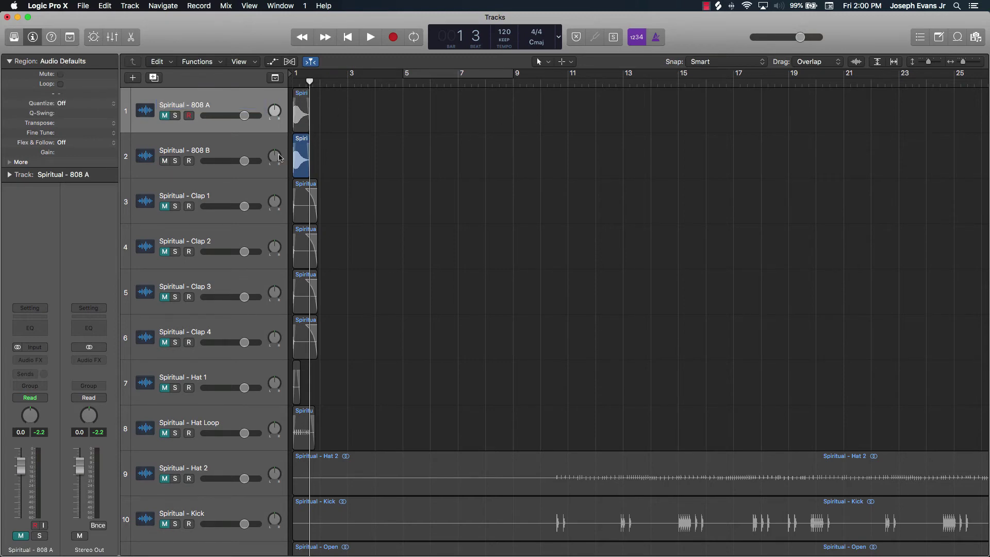
- Insert the stereo Saucey Distortion effect on the 808 B track and raise its distortion amount slightly above 0%
{"action": "left_click", "coordinate": [175, 148]}
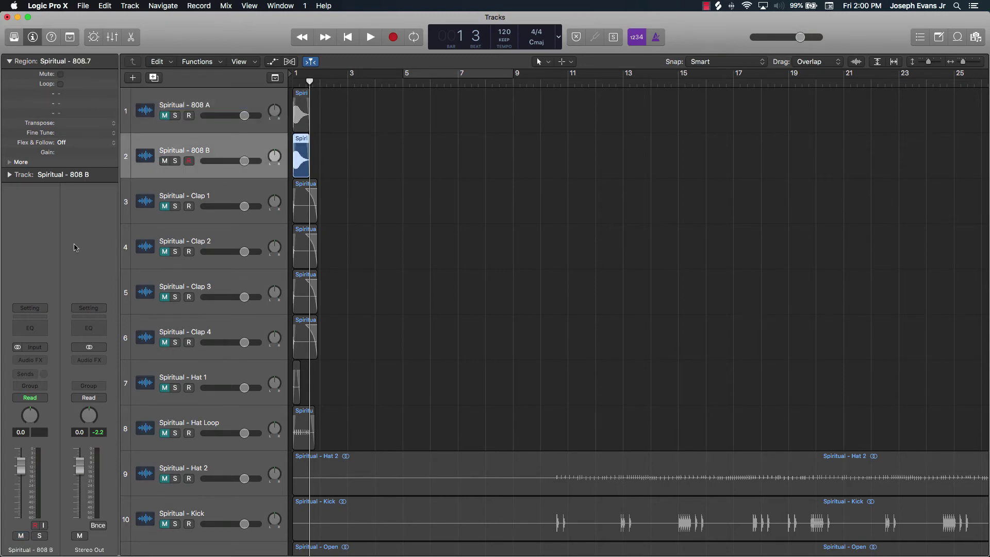
{"action": "left_click", "coordinate": [47, 361]}
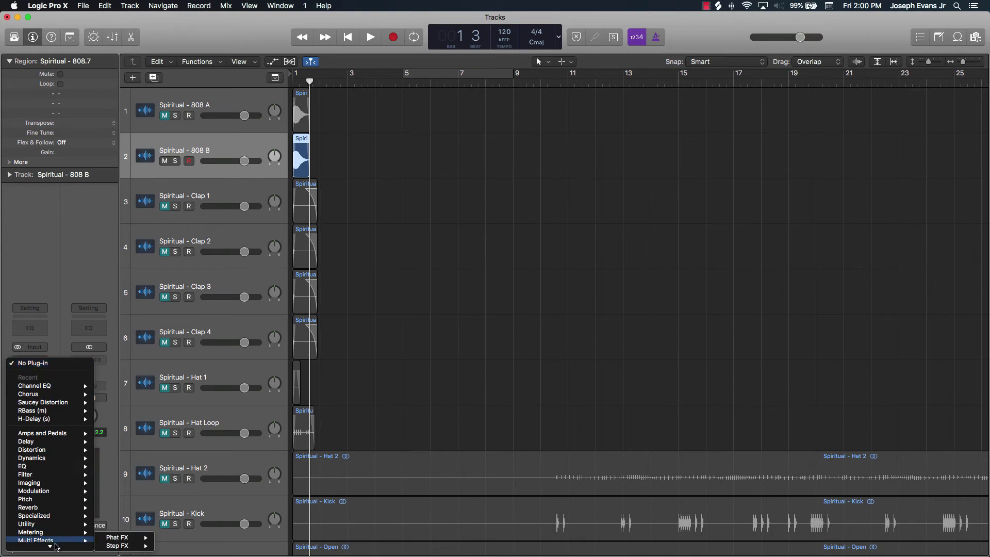
{"action": "mouse_move", "coordinate": [57, 547]}
{"action": "mouse_move", "coordinate": [129, 549]}
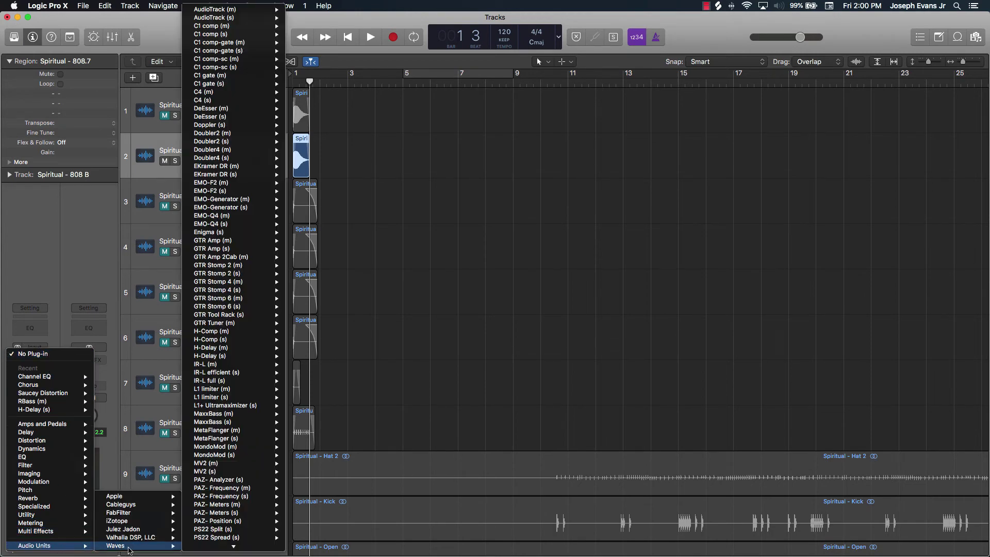
{"action": "mouse_move", "coordinate": [144, 530]}
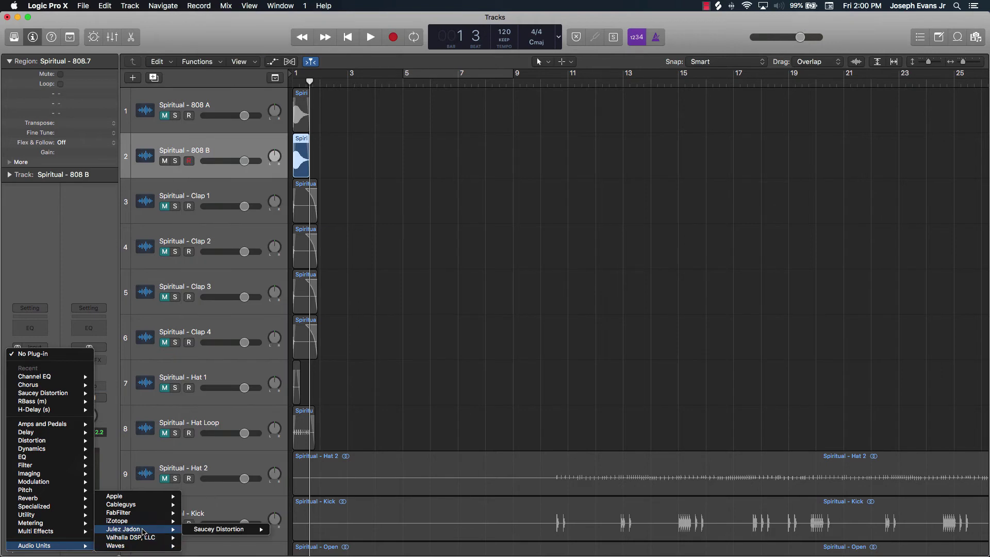
{"action": "mouse_move", "coordinate": [213, 530]}
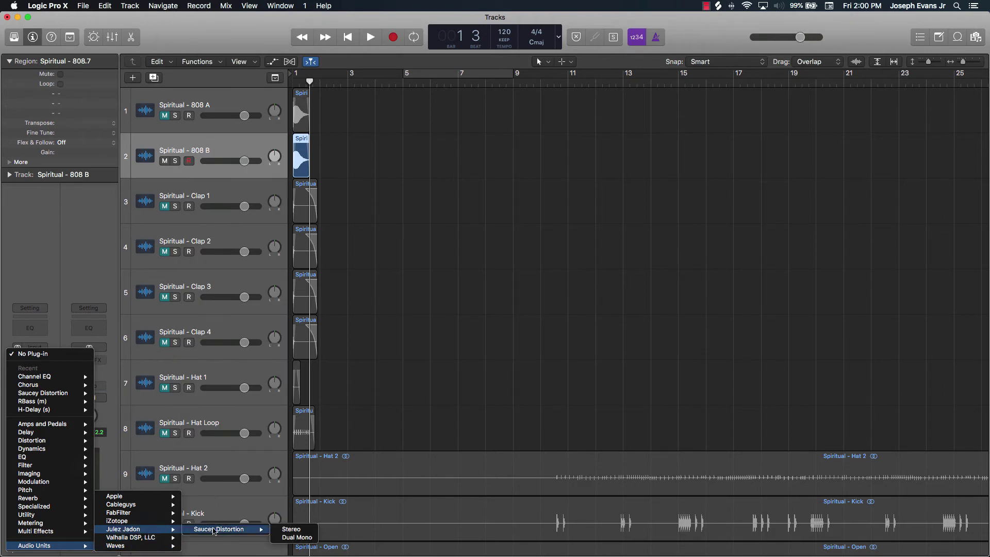
{"action": "left_click", "coordinate": [289, 529]}
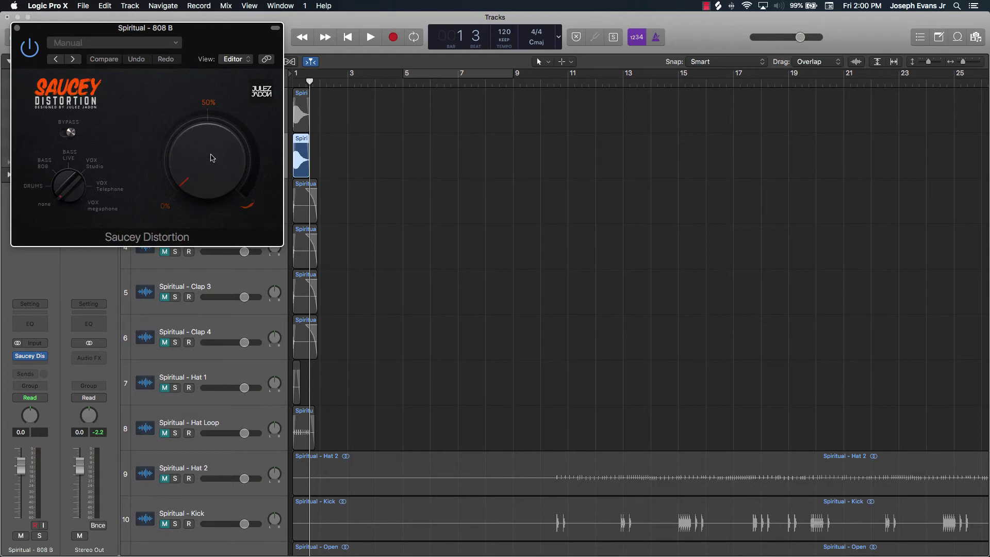
{"action": "left_click_drag", "start_coordinate": [214, 158], "coordinate": [204, 153]}
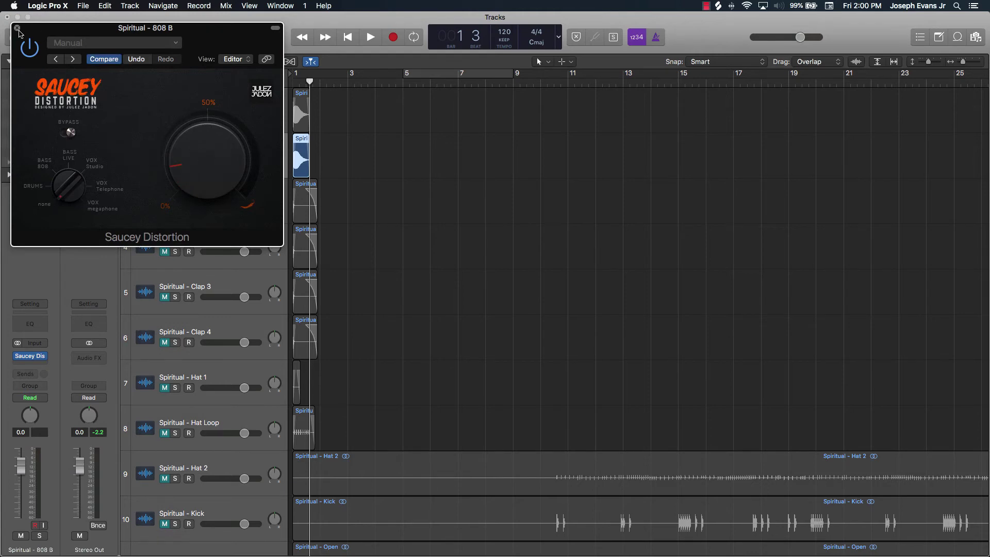
- Close the Saucey Distortion window and play the distorted 808 B sample from the start of the project
{"action": "left_click", "coordinate": [17, 28]}
{"action": "left_click", "coordinate": [505, 211]}
{"action": "key", "text": "Return"}
{"action": "key", "text": "space"}
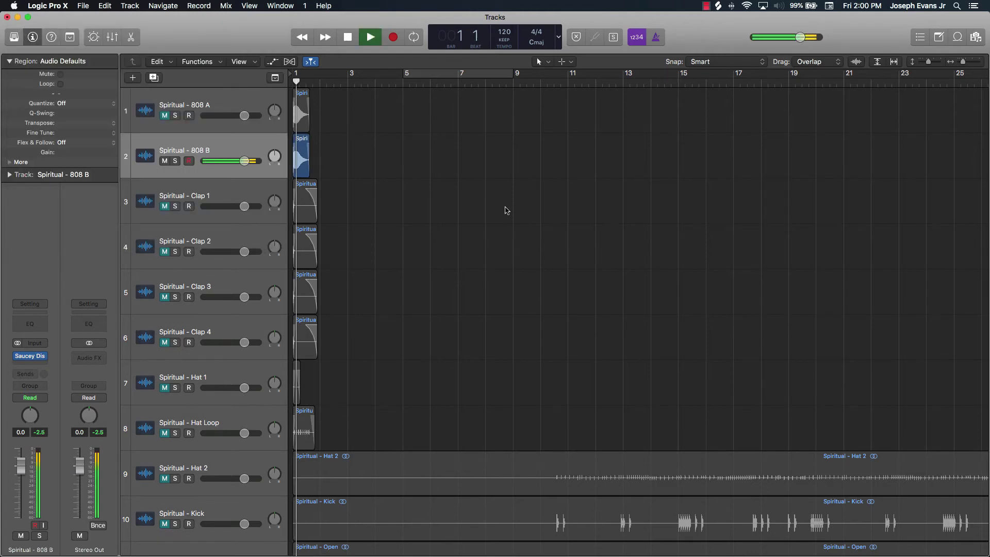
{"action": "key", "text": "space"}
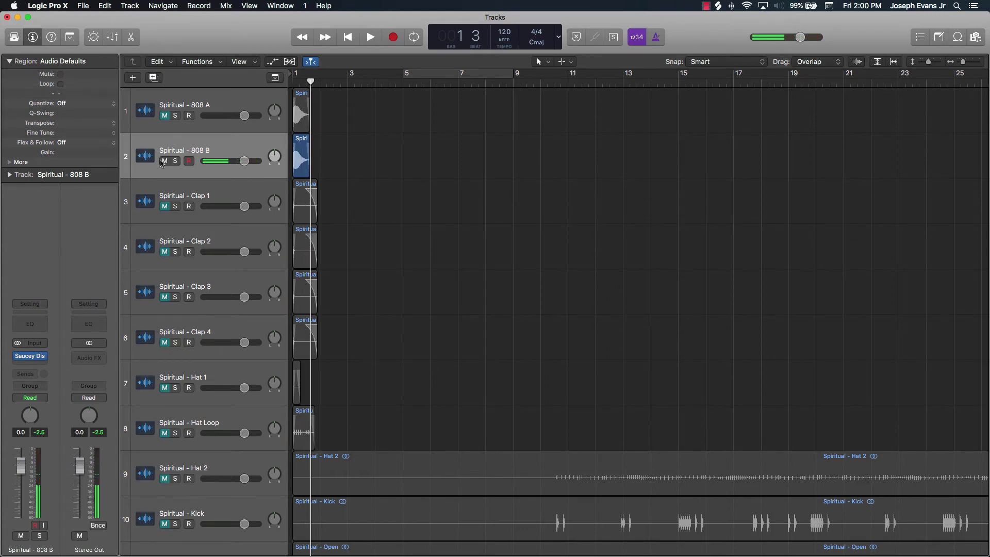
- Mute 808 B, unmute 808 A and play the original 808 from the start for comparison
{"action": "left_click", "coordinate": [164, 160]}
{"action": "left_click", "coordinate": [165, 116]}
{"action": "key", "text": "Return"}
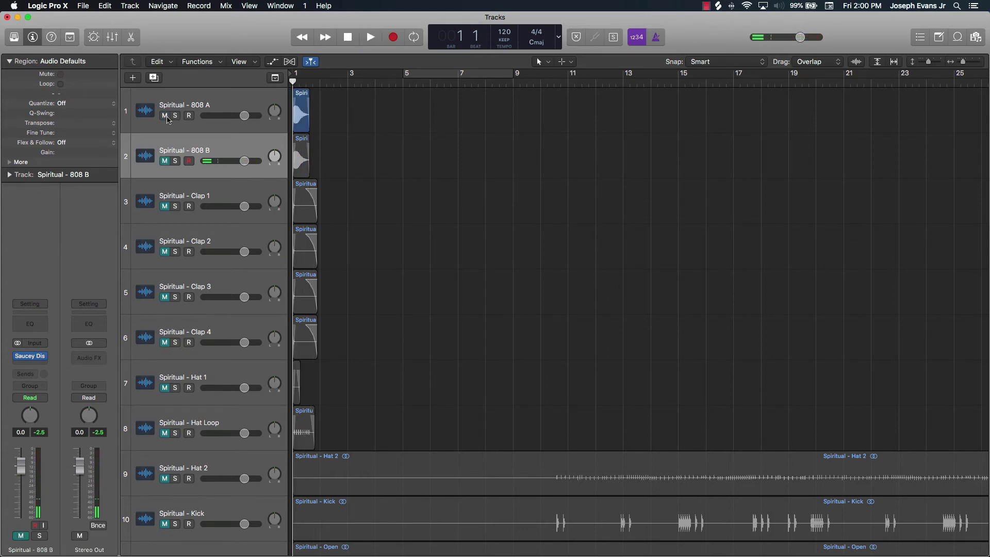
{"action": "key", "text": "space"}
{"action": "key", "text": "space"}
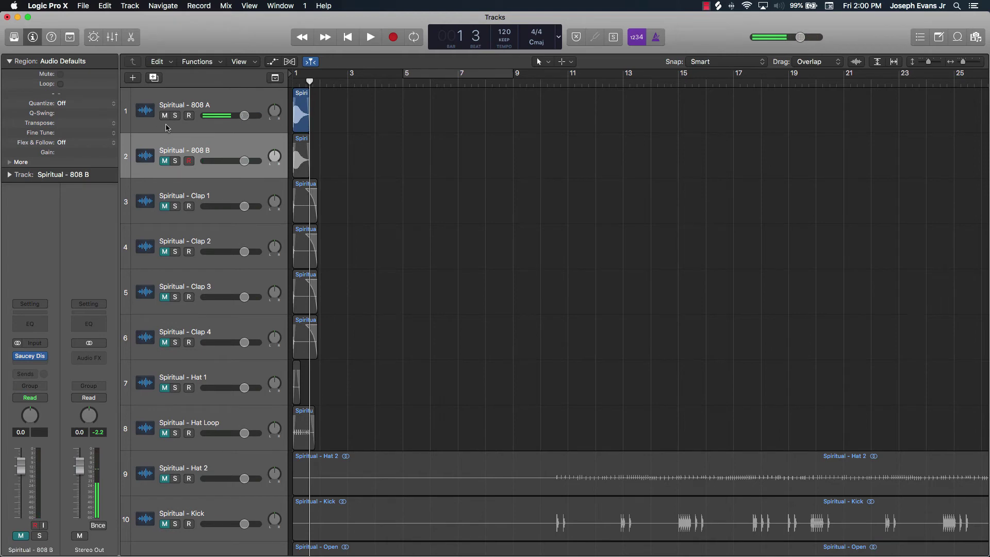
- Switch the mutes back to 808 B, raise its Saucey Distortion amount to about 50% and play the result from the start
{"action": "left_click", "coordinate": [164, 161]}
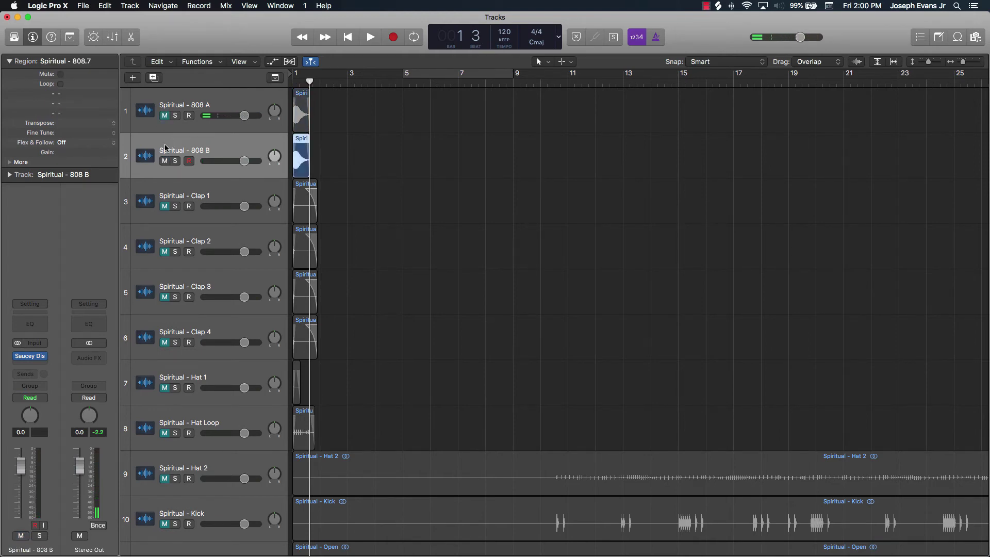
{"action": "key", "text": "Return"}
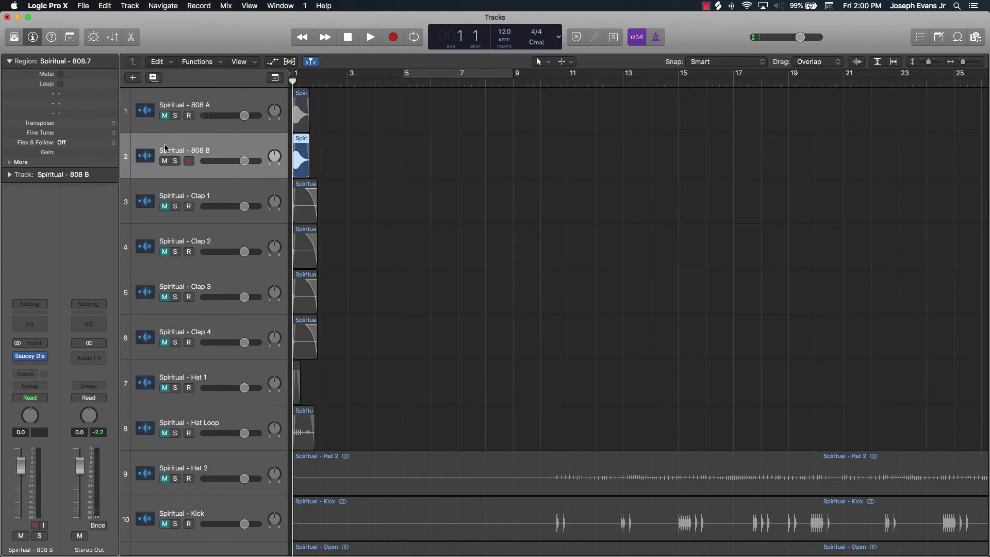
{"action": "left_click", "coordinate": [33, 357]}
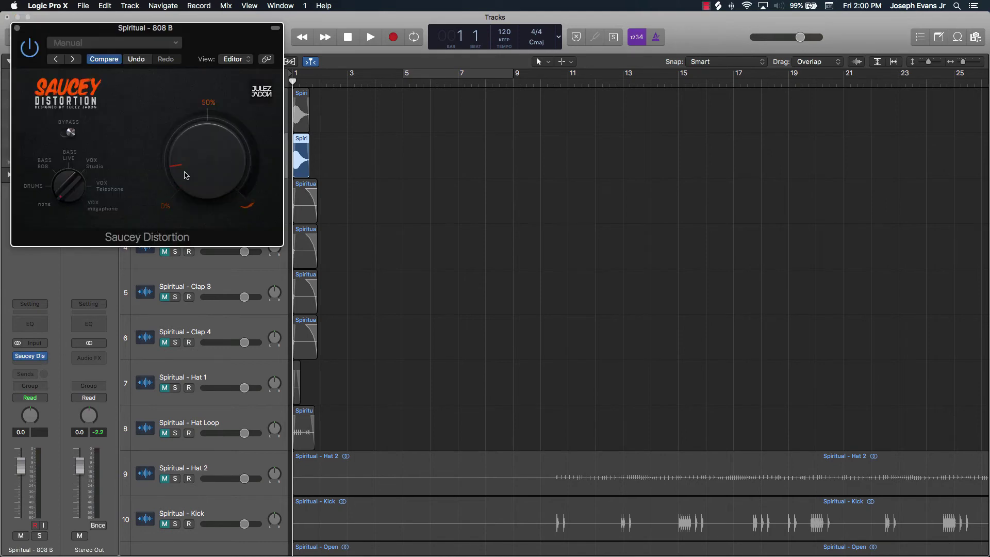
{"action": "left_click_drag", "start_coordinate": [186, 175], "coordinate": [183, 126]}
{"action": "key", "text": "space"}
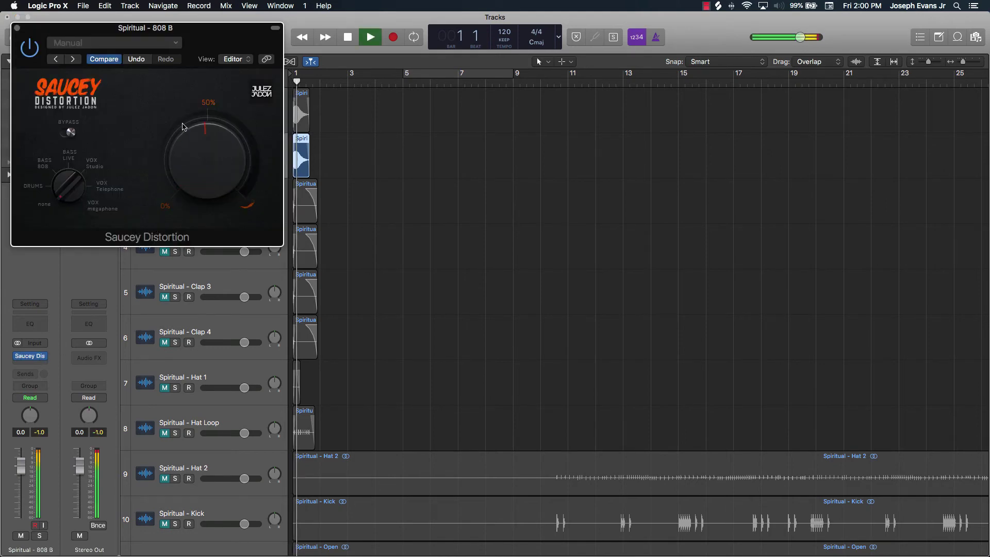
- Set Saucey Distortion to the Bass 808 mode, raise the distortion amount to maximum and play the 808 B sample
{"action": "left_click_drag", "start_coordinate": [53, 200], "coordinate": [58, 163]}
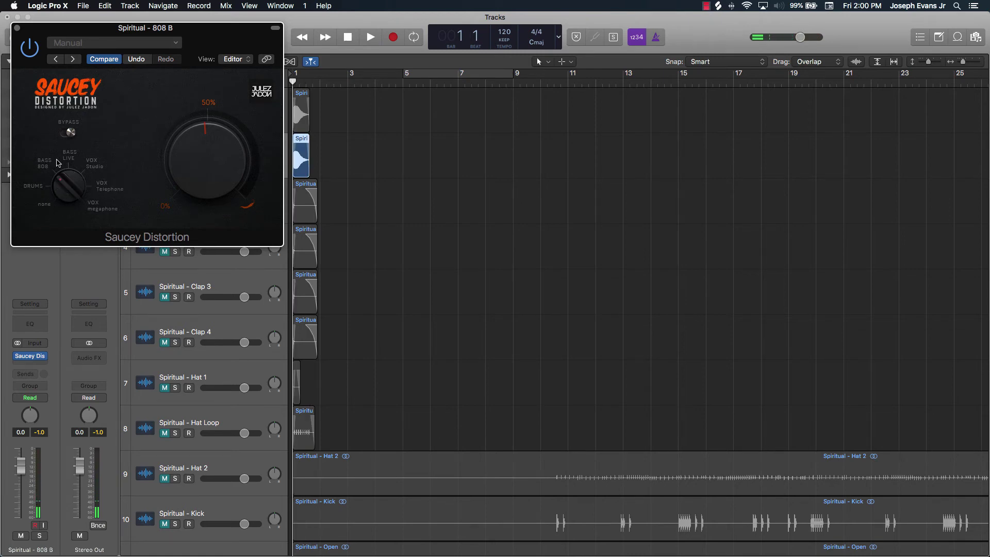
{"action": "key", "text": "space"}
{"action": "left_click_drag", "start_coordinate": [206, 155], "coordinate": [201, 67]}
{"action": "key", "text": "space"}
{"action": "key", "text": "space"}
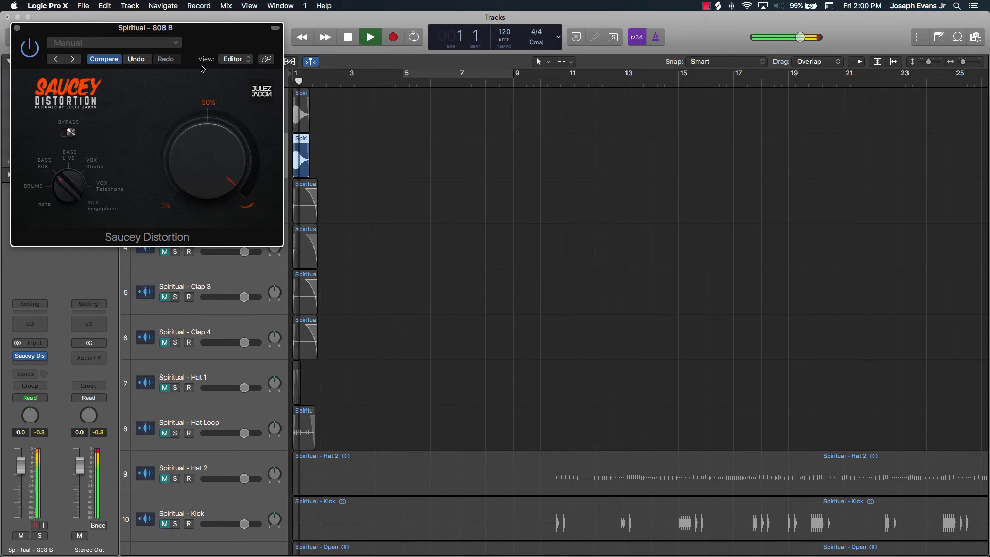
{"action": "key", "text": "space"}
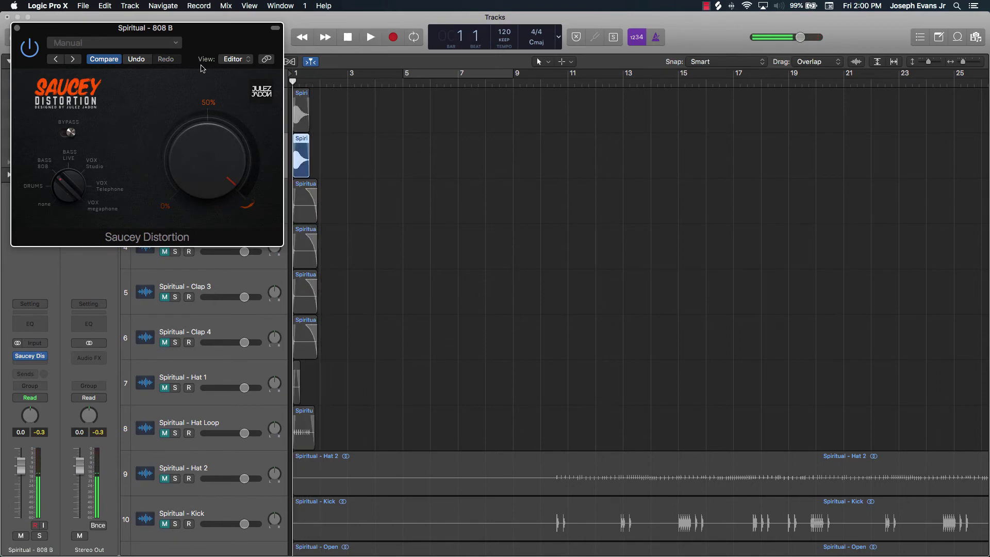
{"action": "key", "text": "space"}
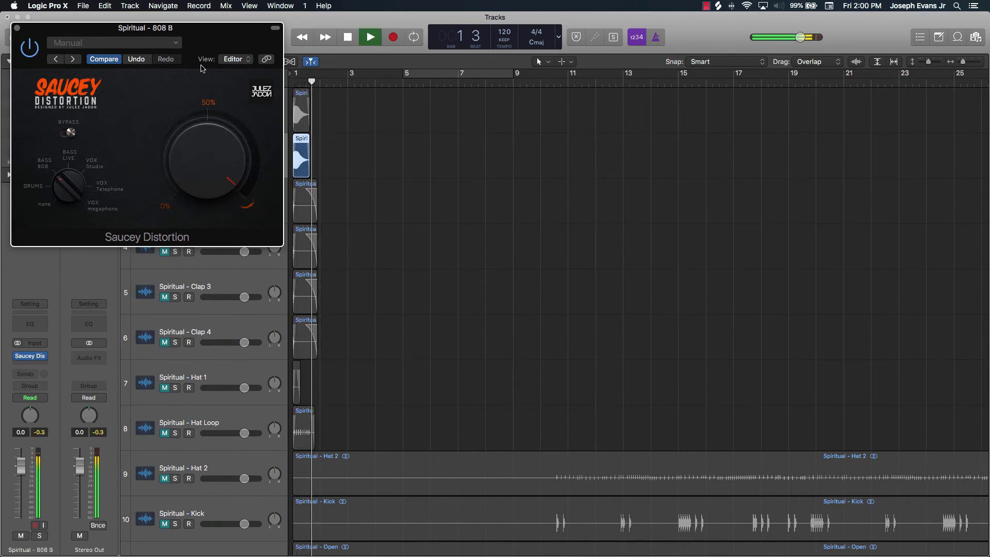
- Set the Saucey Distortion mode back to None and play the fully distorted 808 B sample from the start
{"action": "left_click_drag", "start_coordinate": [57, 184], "coordinate": [61, 223]}
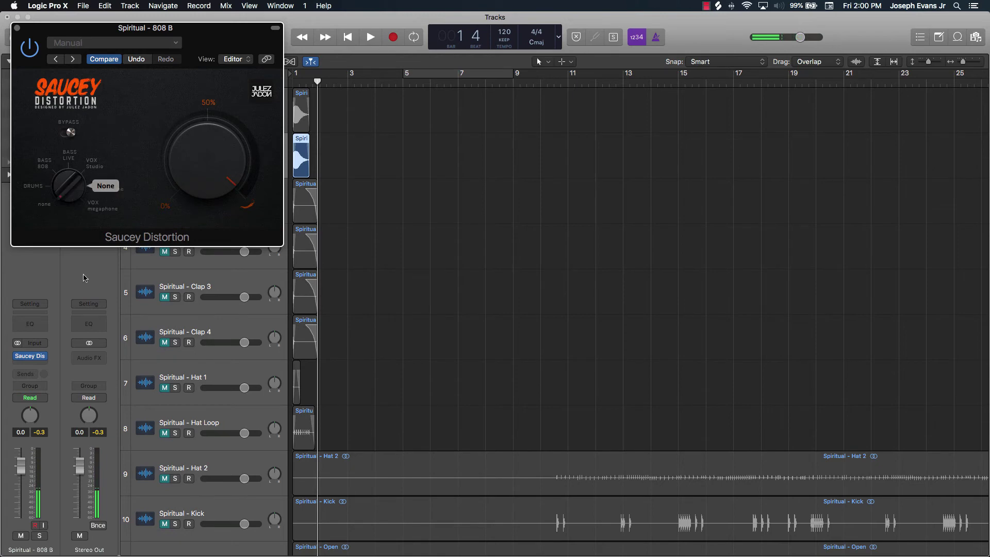
{"action": "key", "text": "Return"}
{"action": "key", "text": "space"}
{"action": "key", "text": "space"}
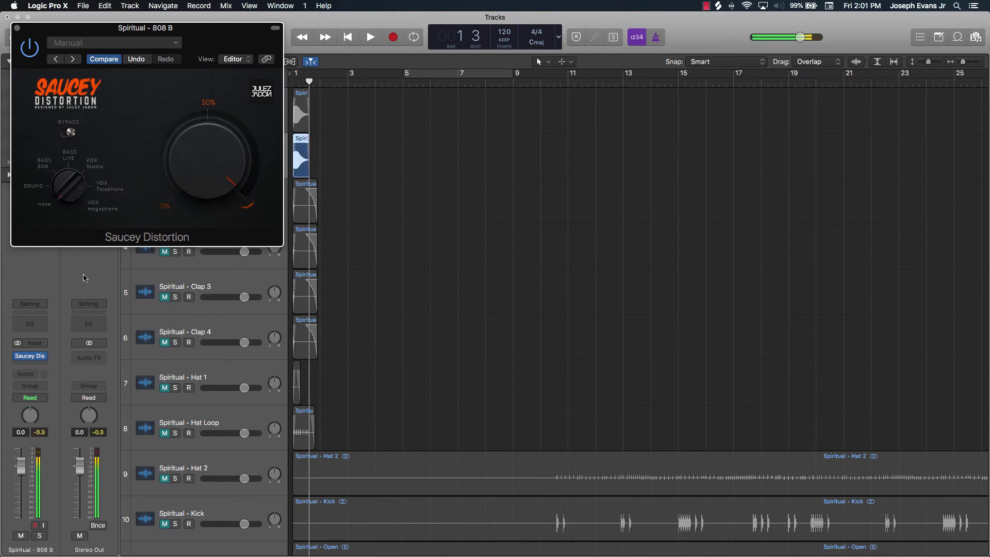
{"action": "key", "text": "Return"}
{"action": "key", "text": "space"}
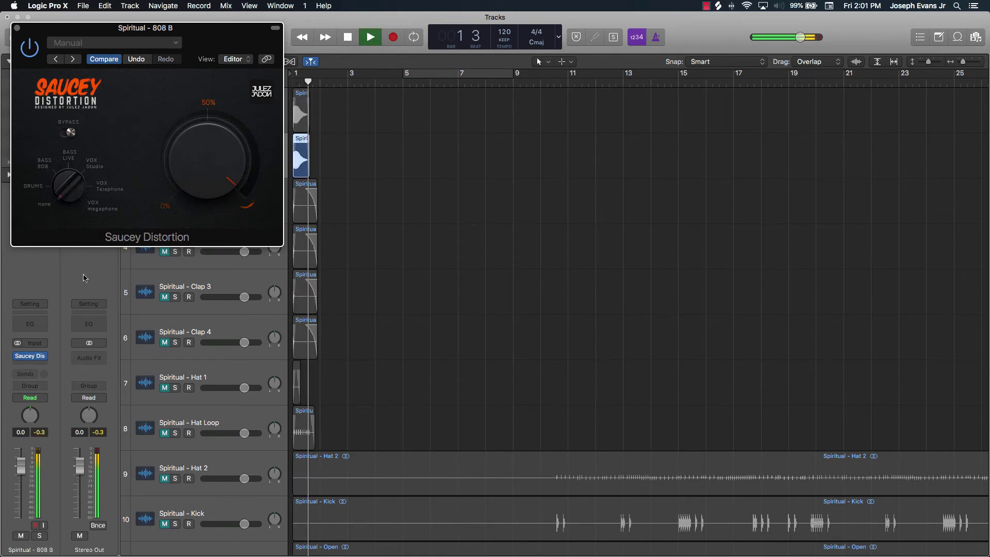
{"action": "key", "text": "space"}
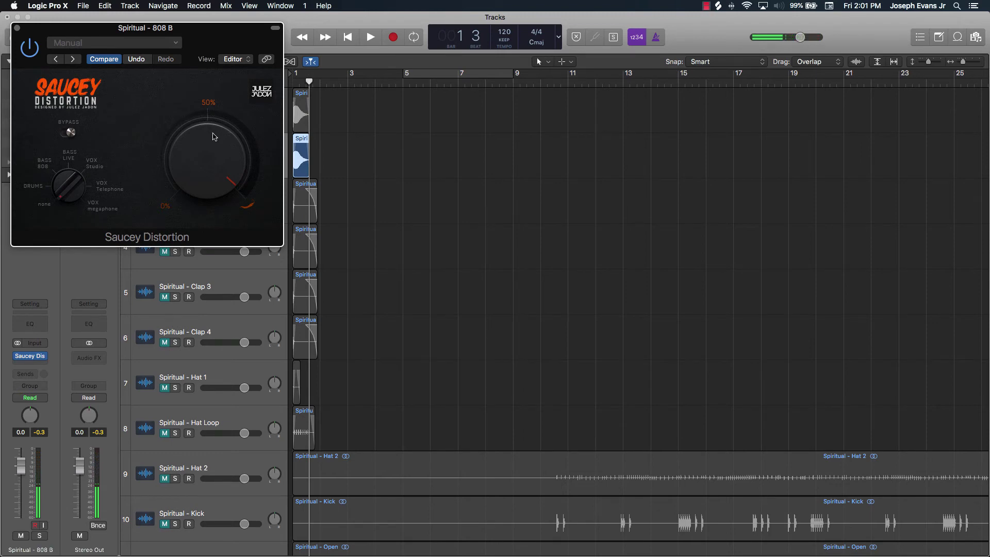
- Close the Saucey Distortion window and mute the Spiritual - 808 B track
{"action": "left_click", "coordinate": [16, 27]}
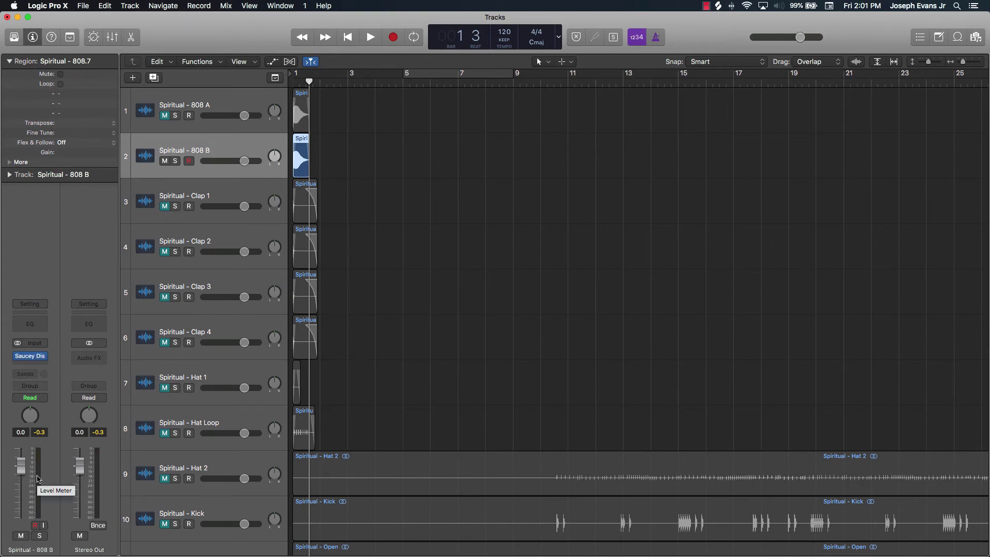
{"action": "left_click", "coordinate": [383, 190]}
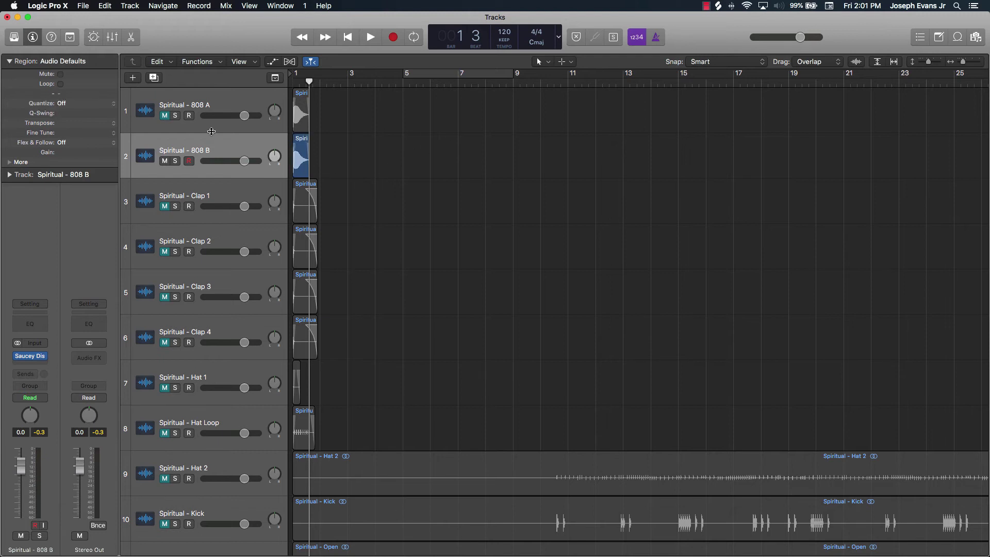
{"action": "left_click", "coordinate": [164, 161]}
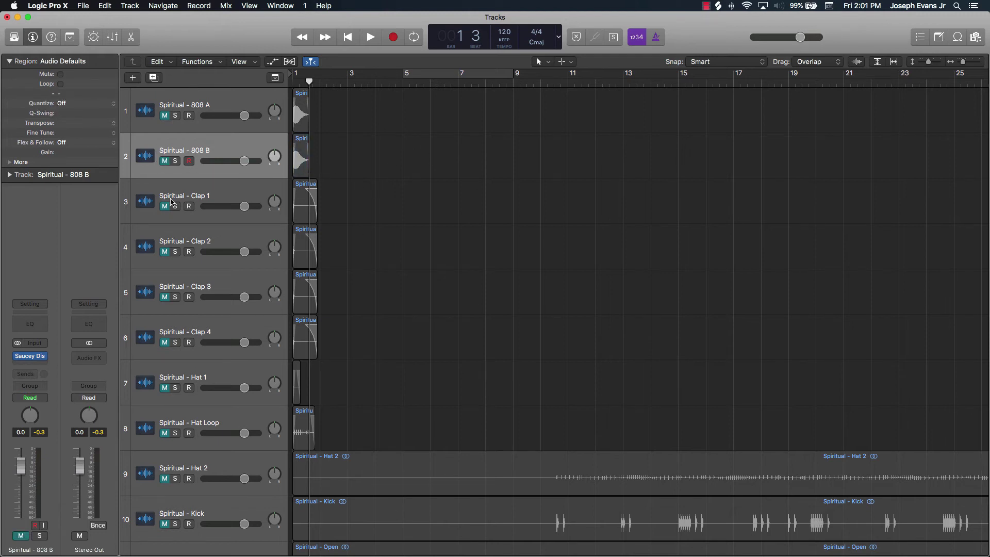
- Insert the stereo Adaptive Limiter from the Dynamics effects on the Stereo Out channel
{"action": "left_click", "coordinate": [102, 358]}
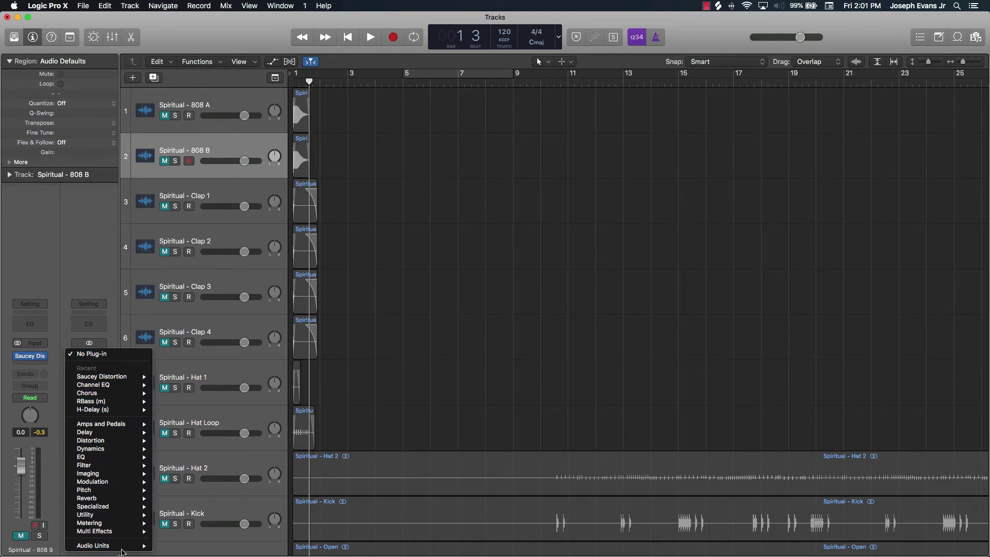
{"action": "mouse_move", "coordinate": [124, 549]}
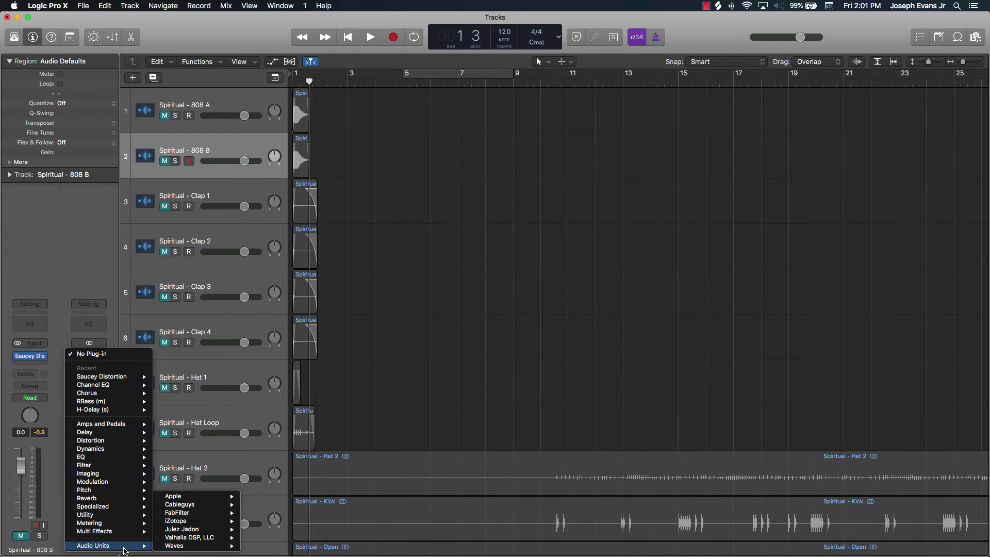
{"action": "mouse_move", "coordinate": [111, 449]}
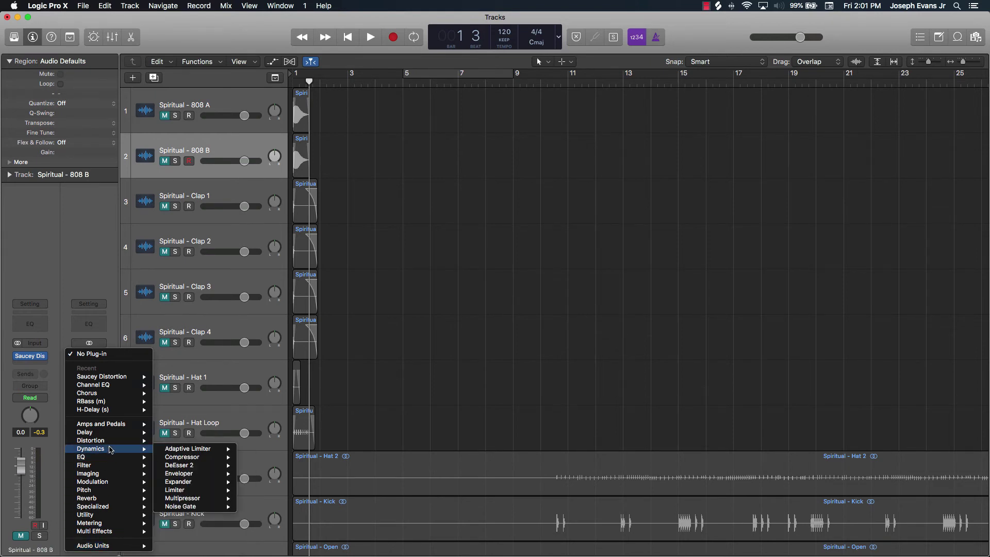
{"action": "mouse_move", "coordinate": [116, 410]}
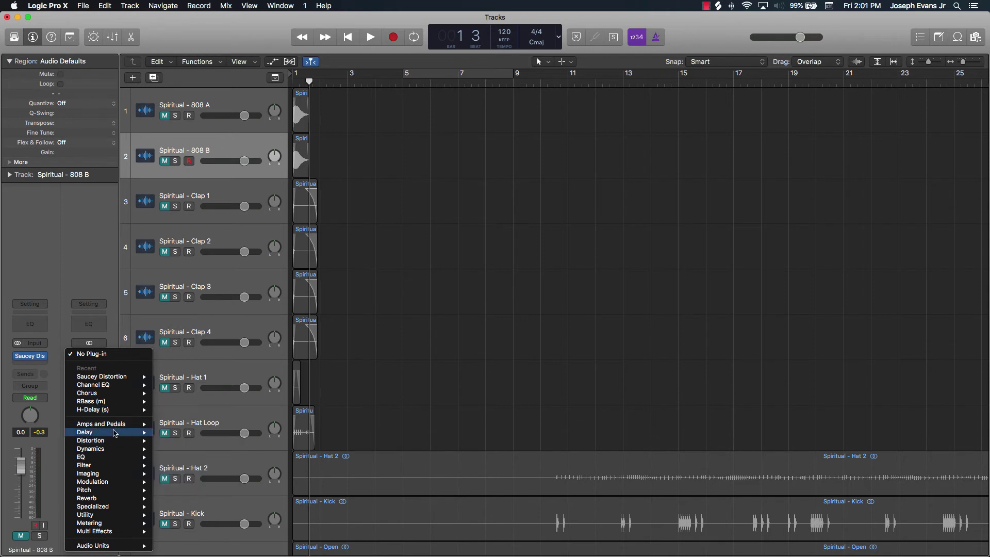
{"action": "mouse_move", "coordinate": [117, 483]}
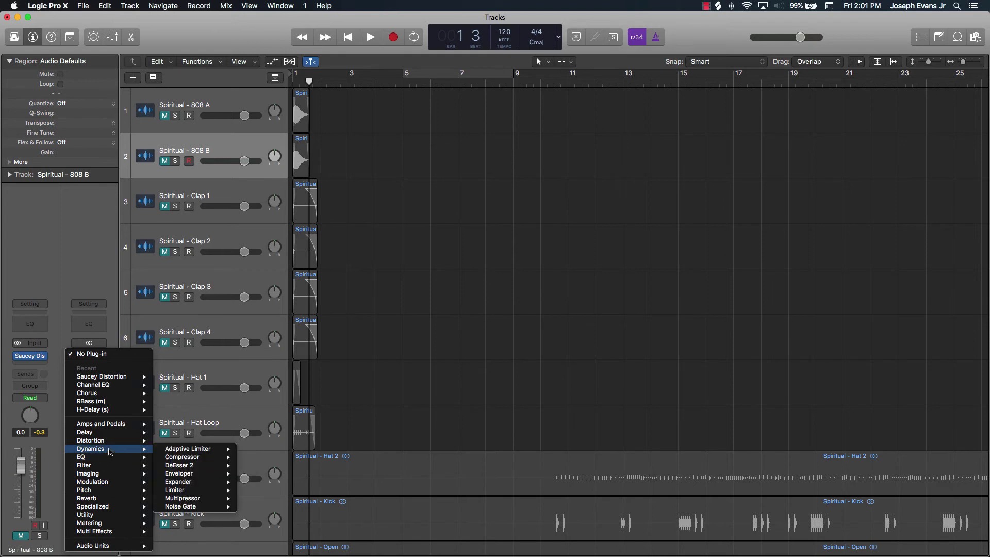
{"action": "mouse_move", "coordinate": [193, 452]}
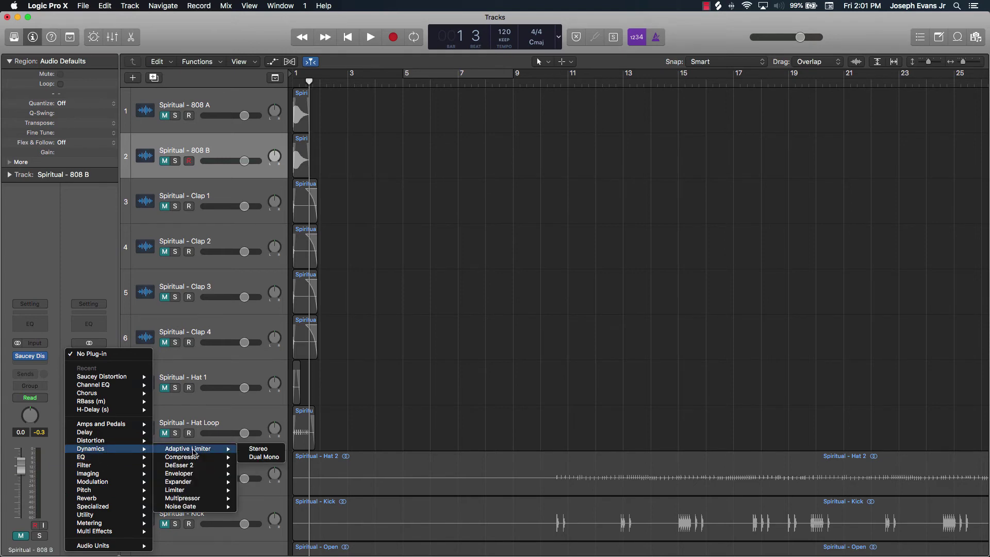
{"action": "left_click", "coordinate": [259, 449]}
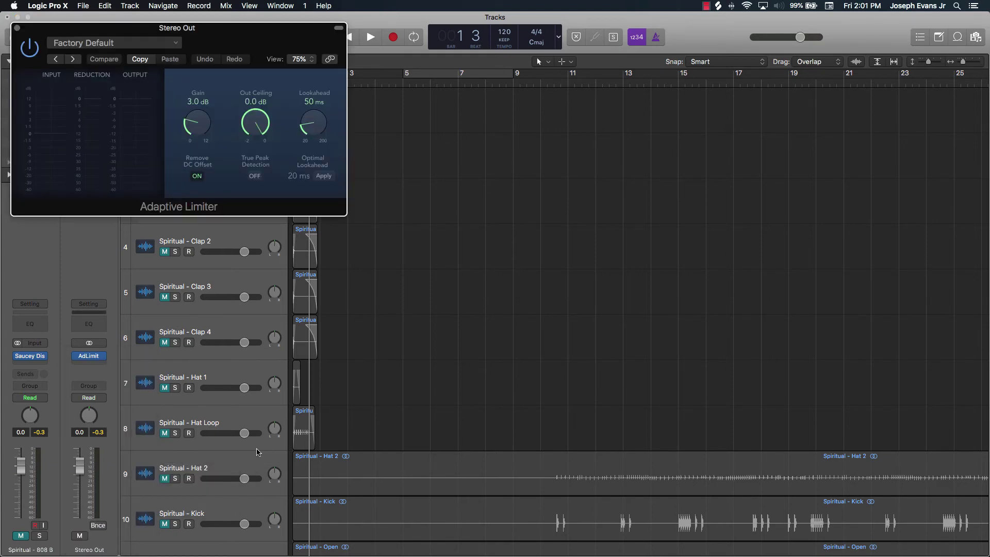
- Set the Adaptive Limiter's out ceiling to -0.1 dB and gain to 0.0 dB, and turn on True Peak Detection
{"action": "left_click_drag", "start_coordinate": [264, 127], "coordinate": [265, 129]}
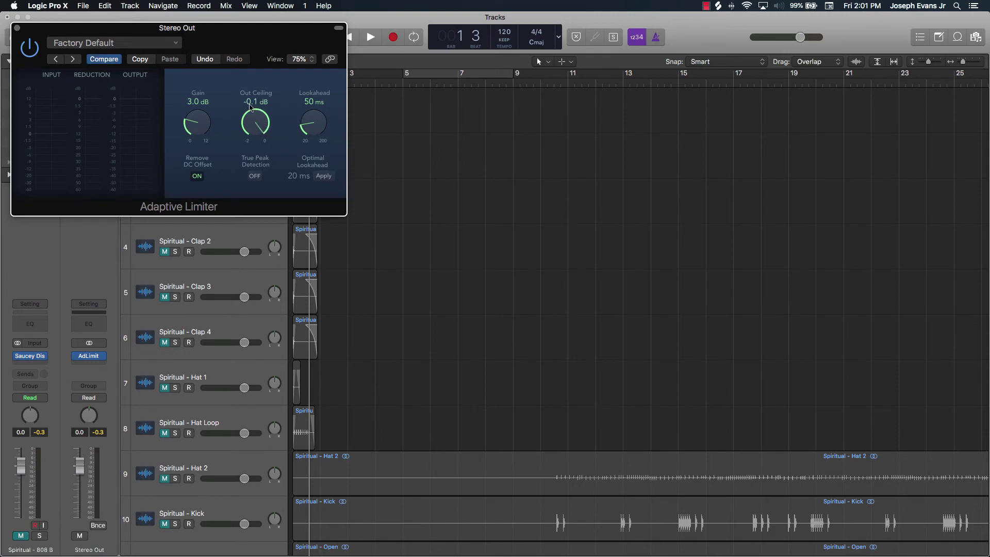
{"action": "left_click", "coordinate": [189, 129], "text": "alt"}
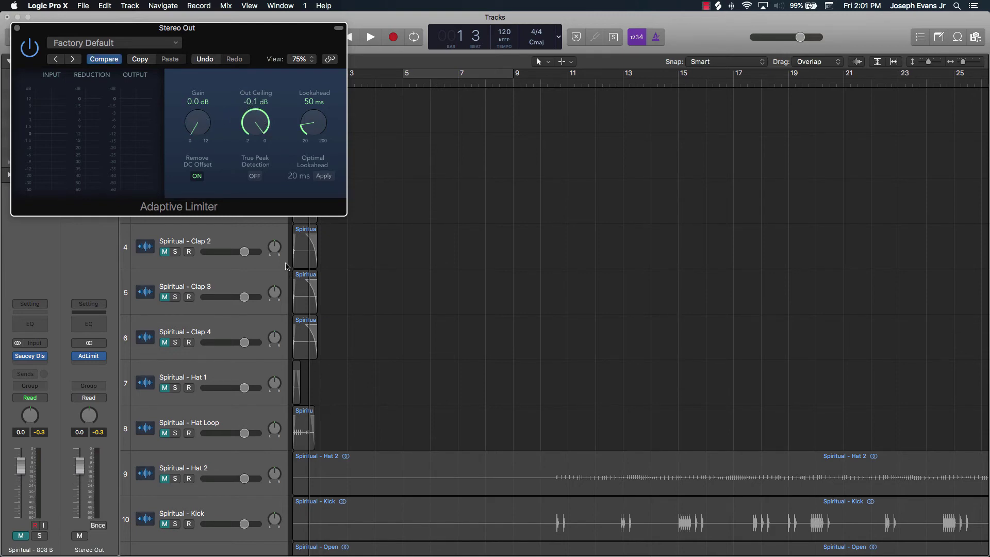
{"action": "left_click", "coordinate": [255, 176]}
{"action": "left_click_drag", "start_coordinate": [74, 30], "coordinate": [456, 45]}
- Unmute Spiritual - 808 B and play it from the start through the Stereo Out limiter
{"action": "left_click", "coordinate": [165, 160]}
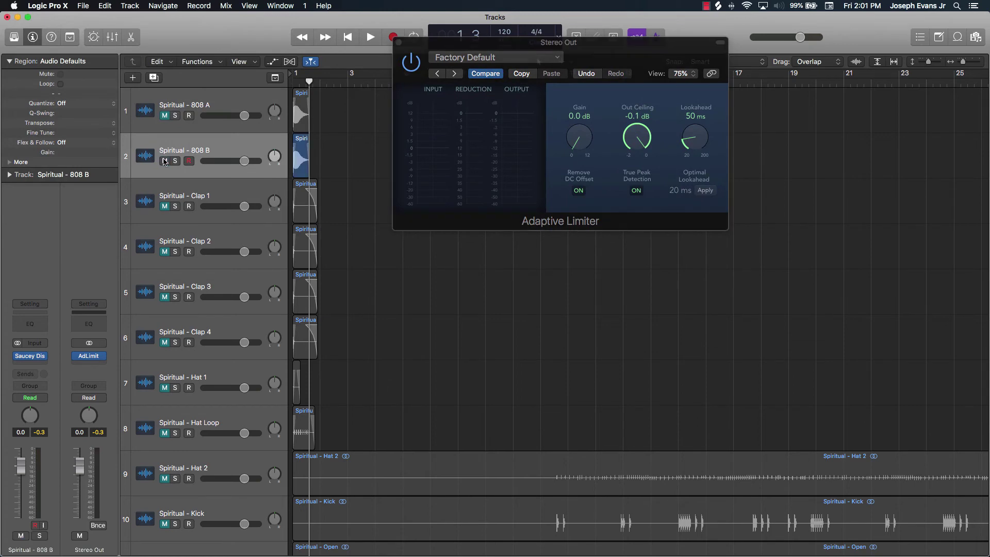
{"action": "key", "text": "Return"}
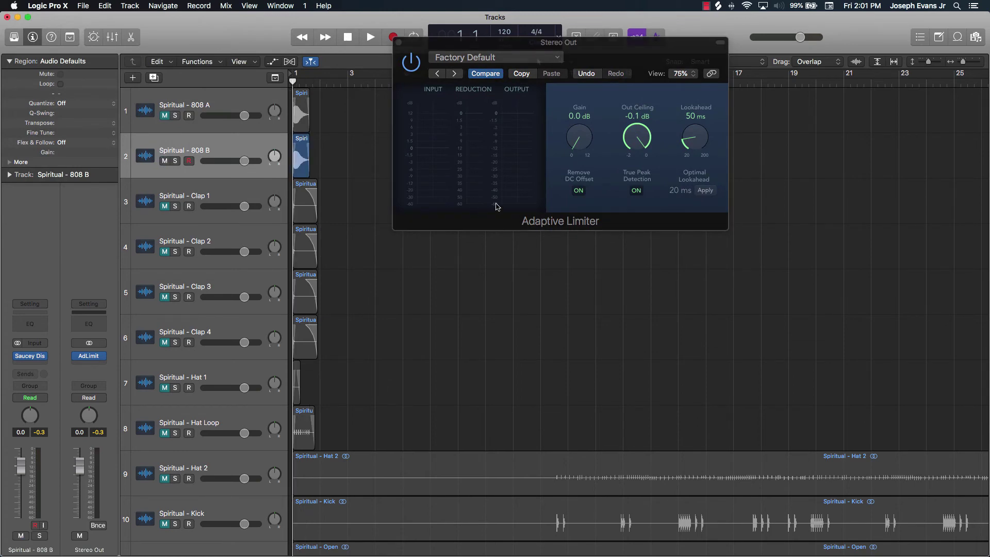
{"action": "key", "text": "space"}
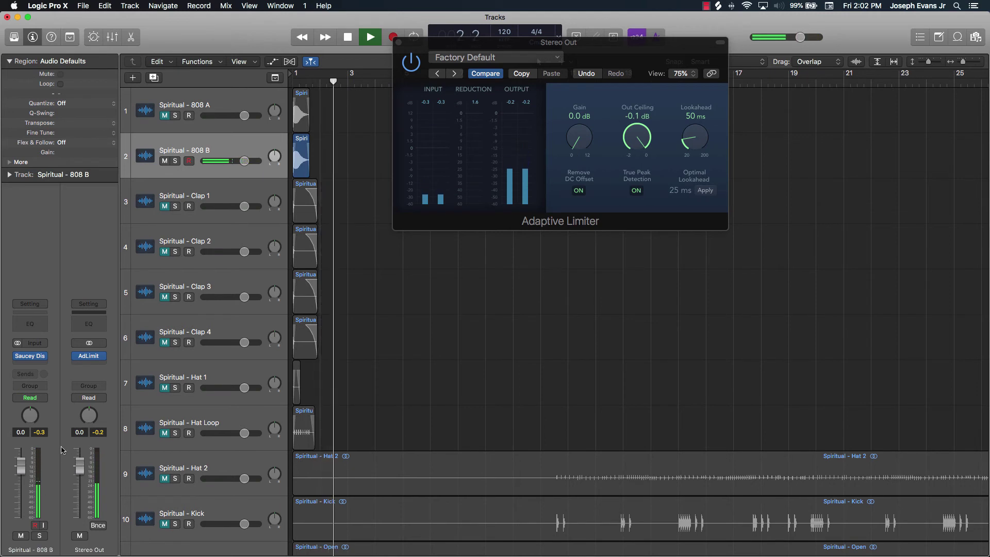
{"action": "key", "text": "space"}
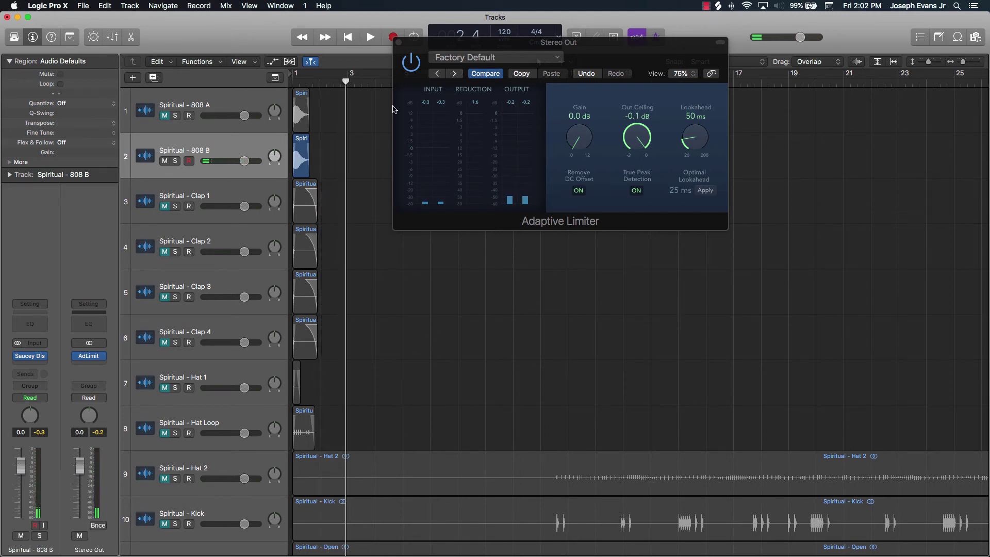
- Move the Adaptive Limiter from Stereo Out to the 808 B channel after Saucey Distortion and play the sample from the start
{"action": "mouse_move", "coordinate": [93, 359]}
{"action": "left_click_drag", "start_coordinate": [93, 358], "coordinate": [29, 364]}
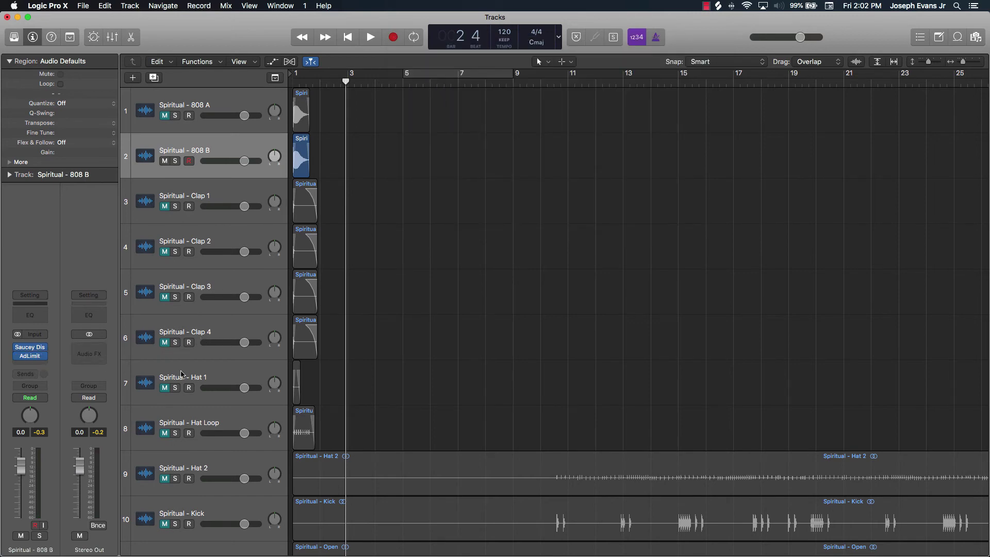
{"action": "key", "text": "Return"}
{"action": "key", "text": "space"}
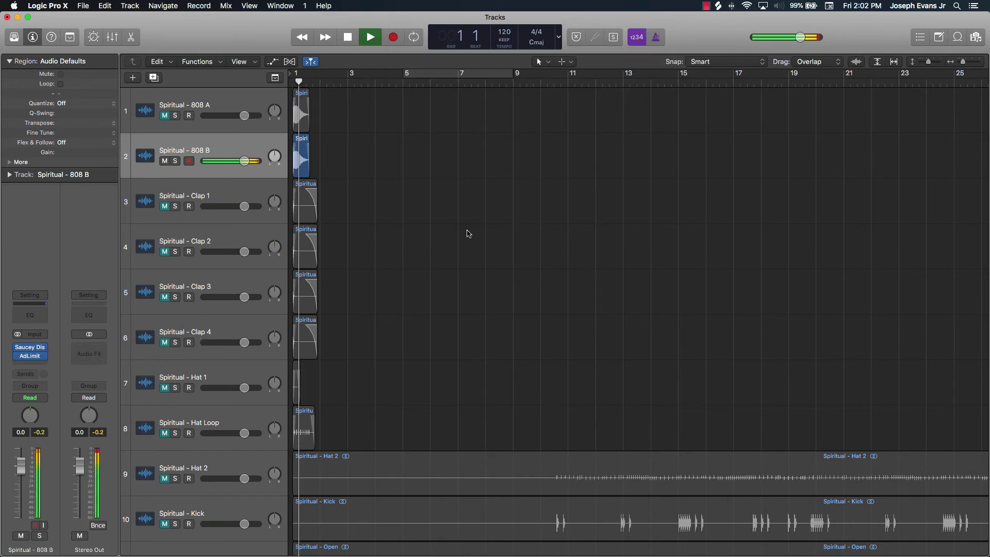
- Lower the out ceiling of the 808 B channel's Adaptive Limiter to -0.3 dB
{"action": "left_click", "coordinate": [30, 355]}
{"action": "left_click_drag", "start_coordinate": [265, 120], "coordinate": [266, 136]}
{"action": "left_click", "coordinate": [473, 128]}
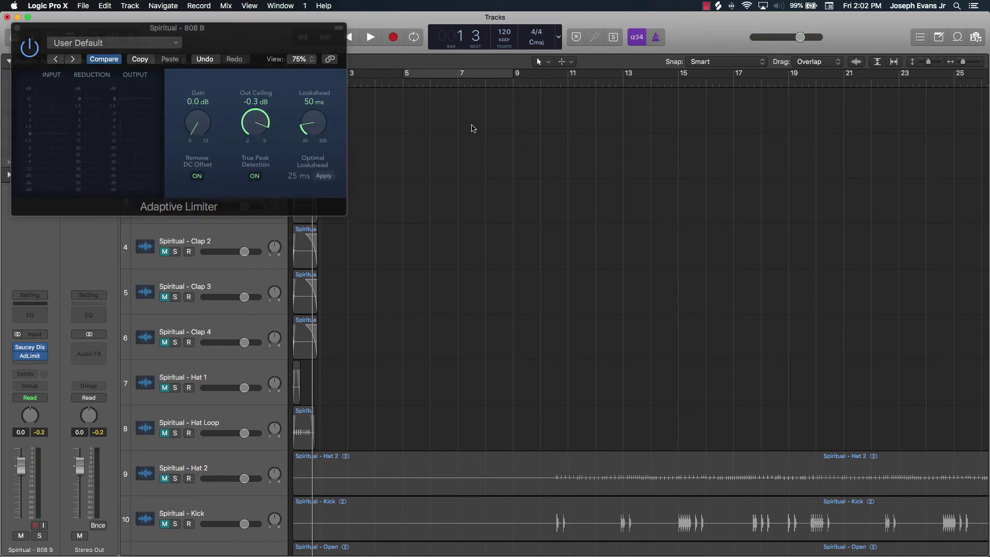
- Play Spiritual - 808 B from the start through its Adaptive Limiter, restarting once
{"action": "key", "text": "space"}
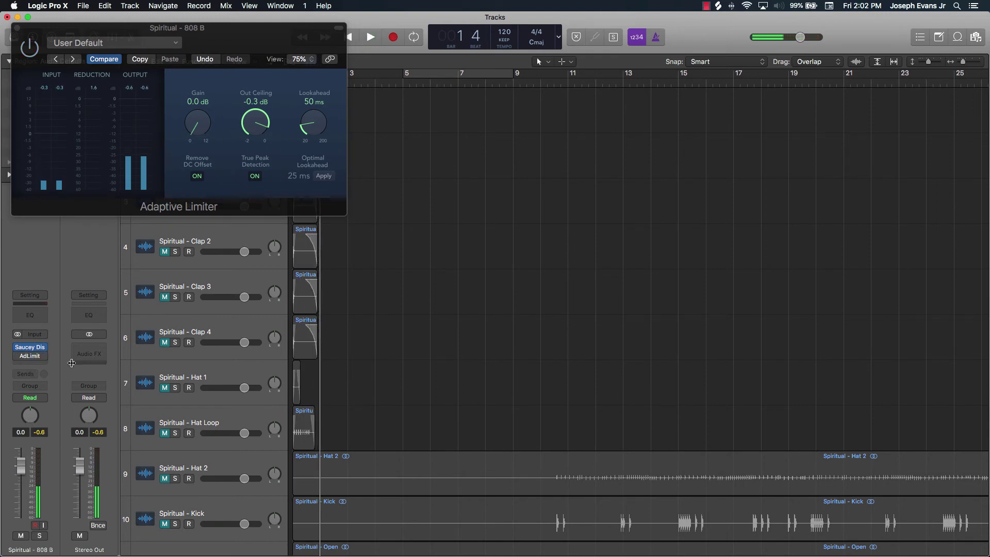
{"action": "key", "text": "Return"}
{"action": "key", "text": "space"}
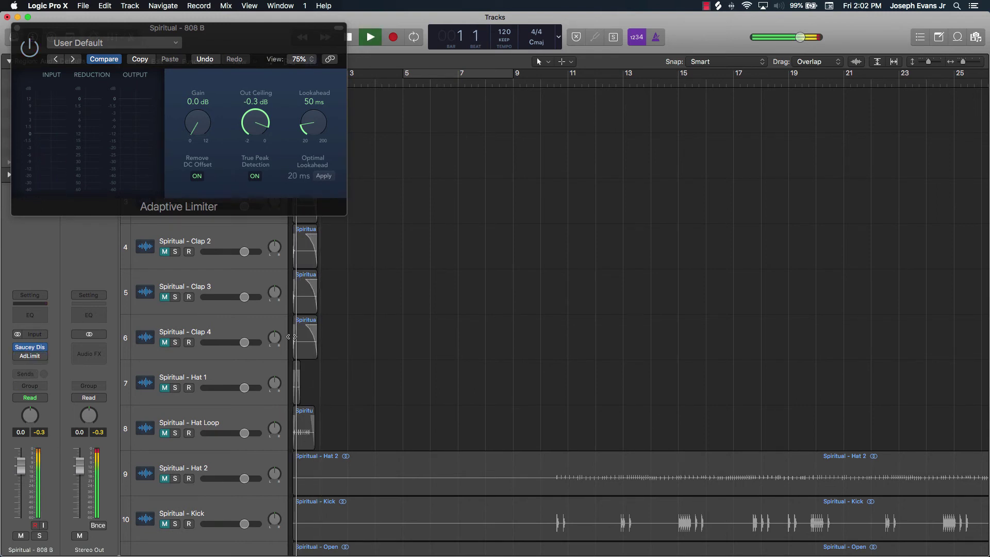
{"action": "key", "text": "space"}
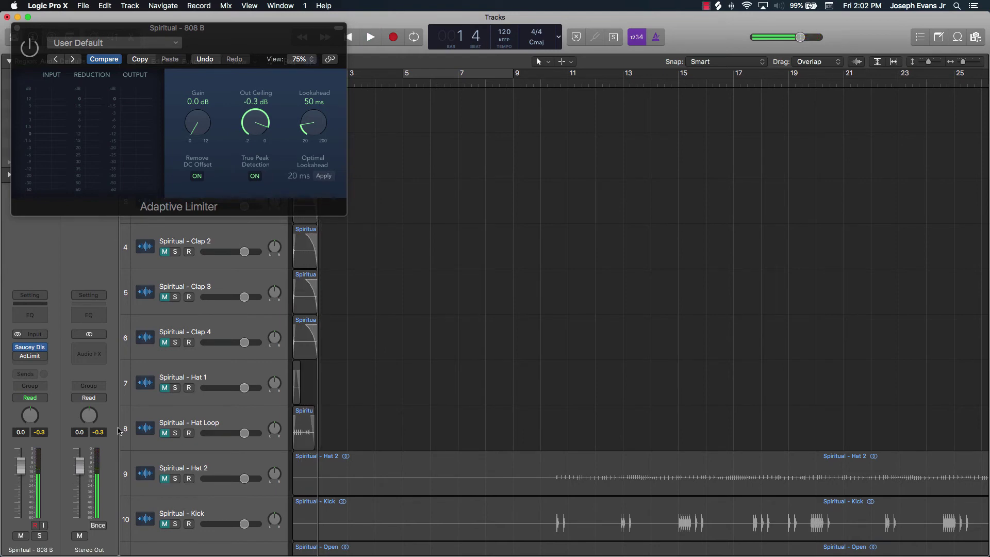
- Remove the Adaptive Limiter from the 808 B channel and insert a stereo iZotope Ozone 7 on Stereo Out
{"action": "left_click", "coordinate": [44, 355]}
{"action": "left_click", "coordinate": [66, 354]}
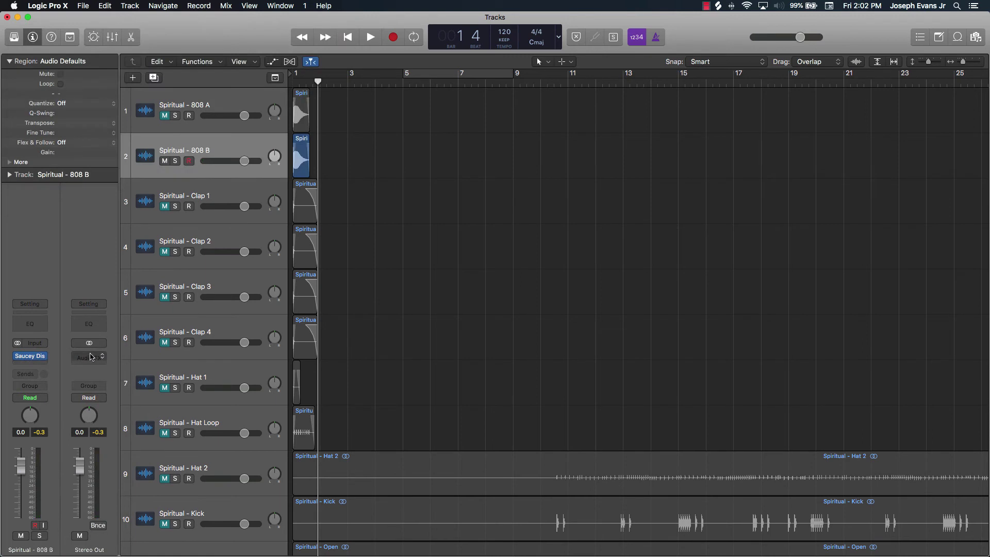
{"action": "left_click", "coordinate": [91, 356]}
{"action": "mouse_move", "coordinate": [110, 546]}
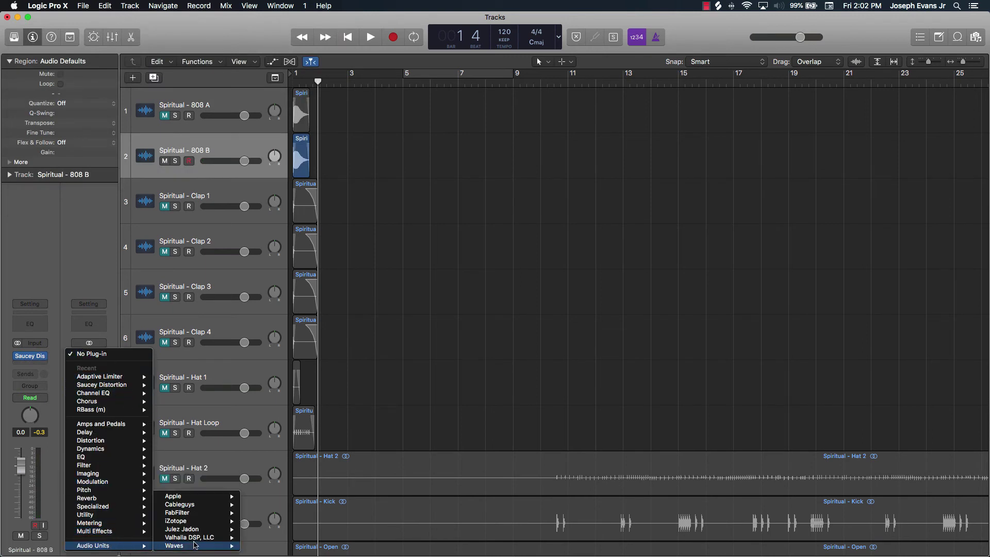
{"action": "mouse_move", "coordinate": [198, 522]}
{"action": "mouse_move", "coordinate": [304, 467]}
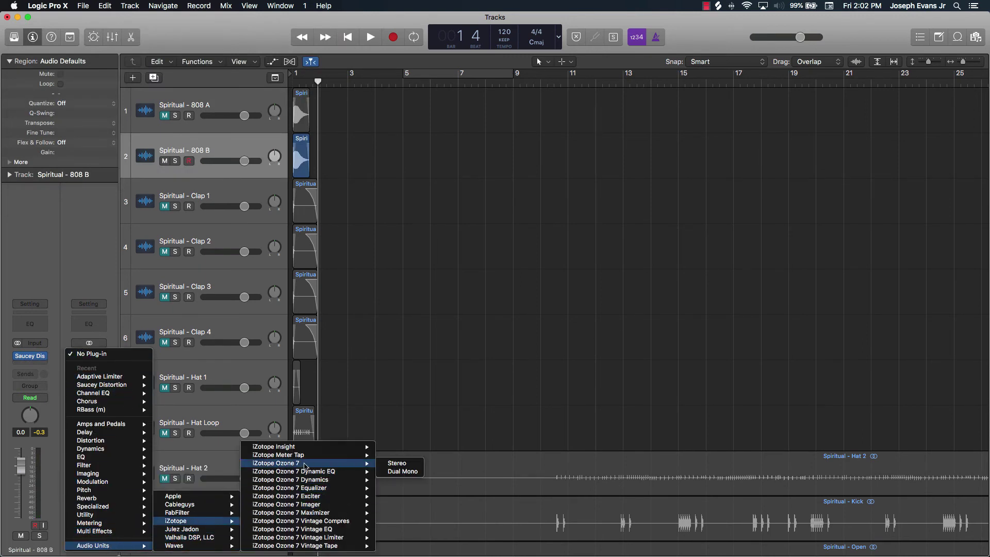
{"action": "left_click", "coordinate": [415, 465]}
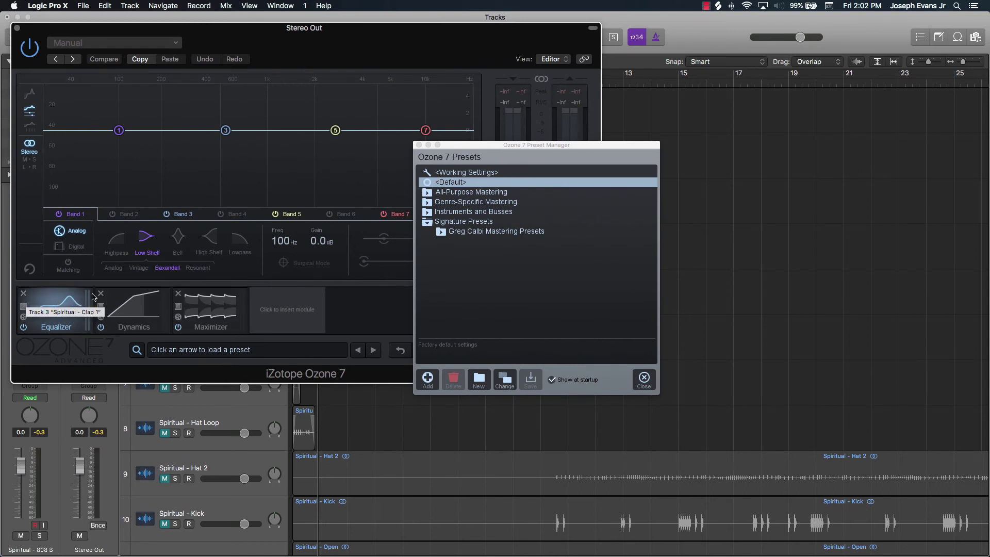
- Remove Ozone's Equalizer and Dynamics modules, then set the Maximizer ceiling to -0.1 dB with True Peak Limiting on
{"action": "left_click", "coordinate": [24, 295]}
{"action": "left_click", "coordinate": [24, 294]}
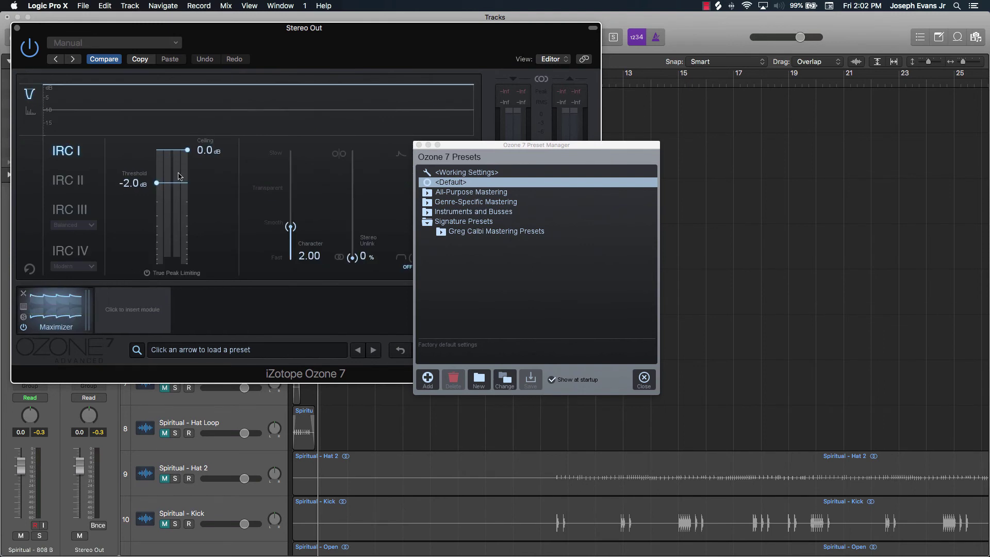
{"action": "left_click_drag", "start_coordinate": [198, 153], "coordinate": [199, 157]}
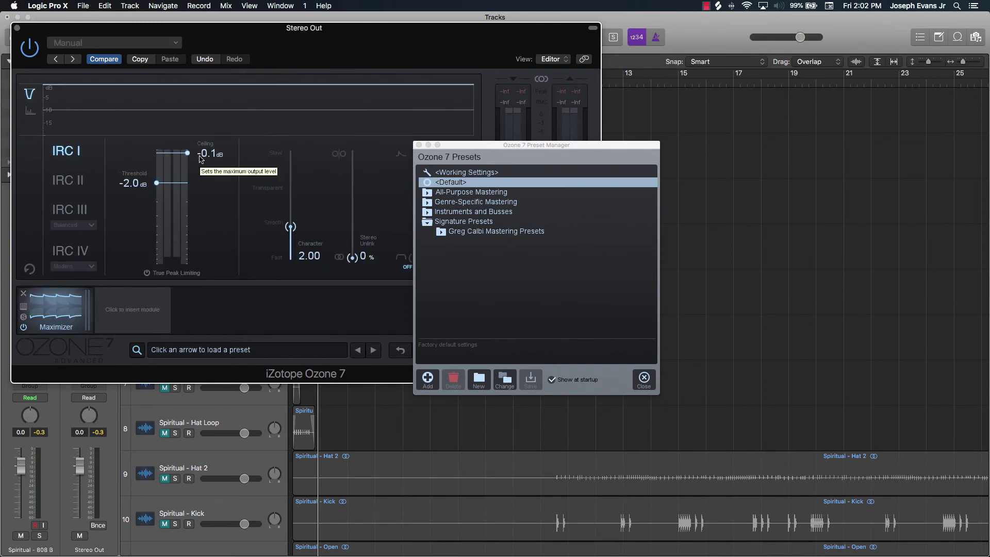
{"action": "left_click", "coordinate": [176, 273]}
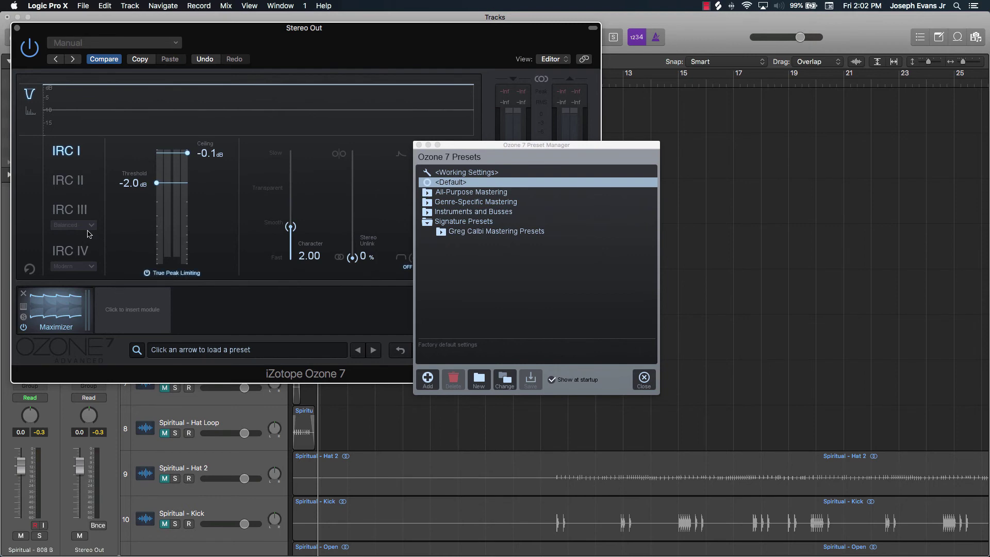
- Set the Ozone Maximizer to IRC III Clipping with a 0.0 dB threshold and close the plug-in
{"action": "left_click", "coordinate": [77, 211]}
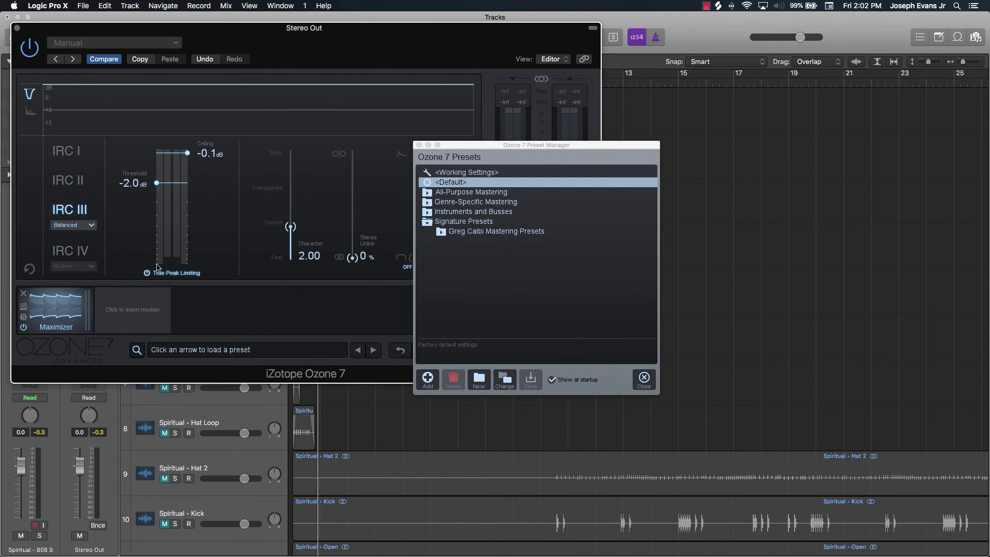
{"action": "left_click", "coordinate": [68, 226]}
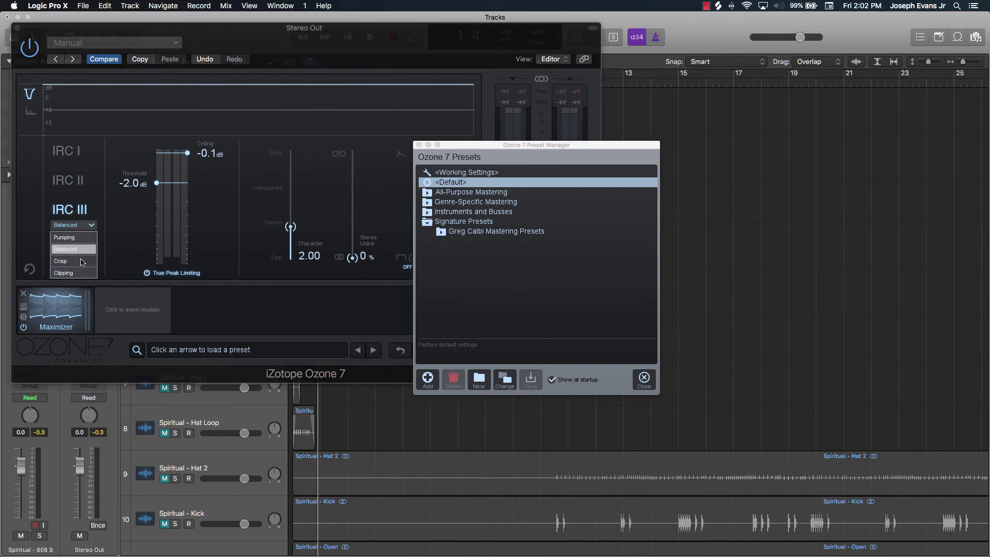
{"action": "left_click", "coordinate": [77, 274]}
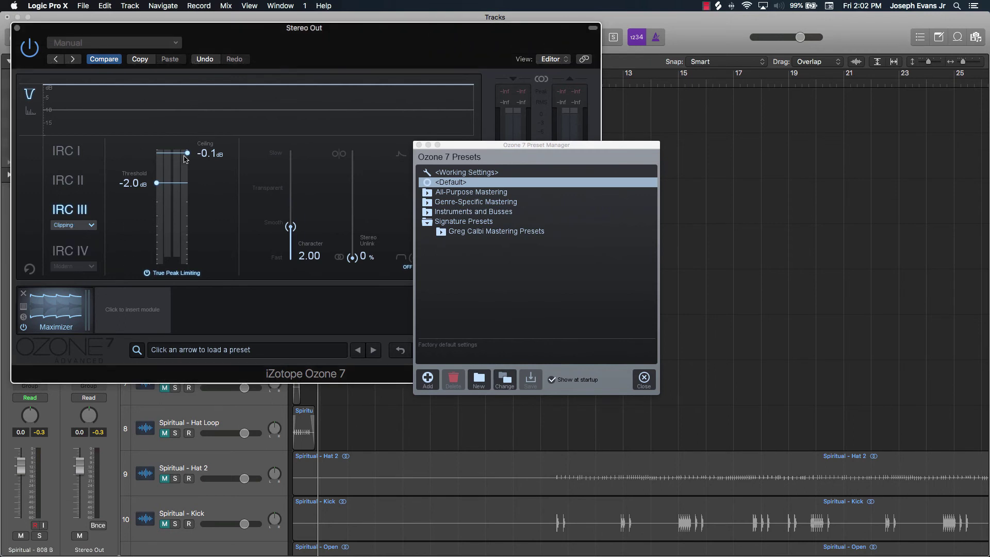
{"action": "left_click_drag", "start_coordinate": [130, 186], "coordinate": [131, 141]}
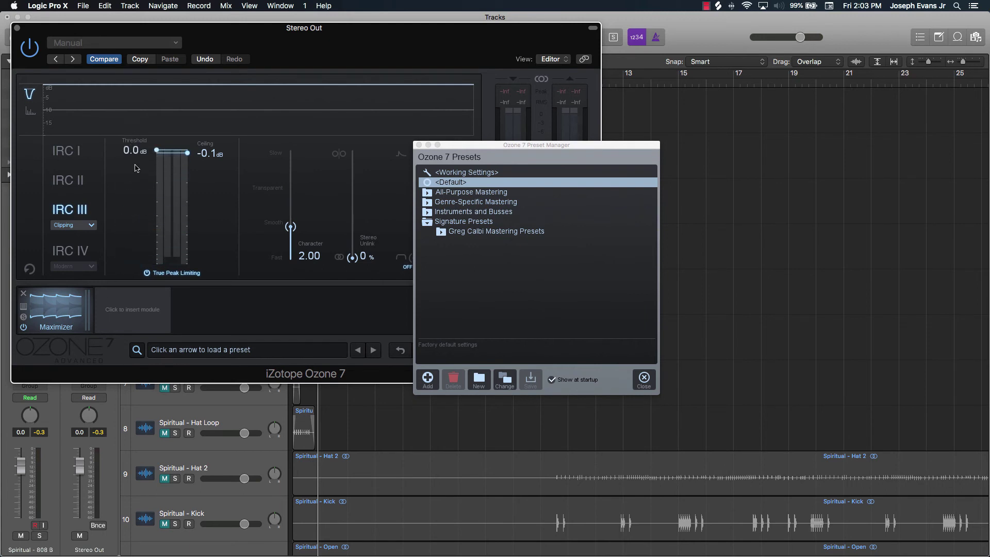
{"action": "left_click", "coordinate": [17, 28]}
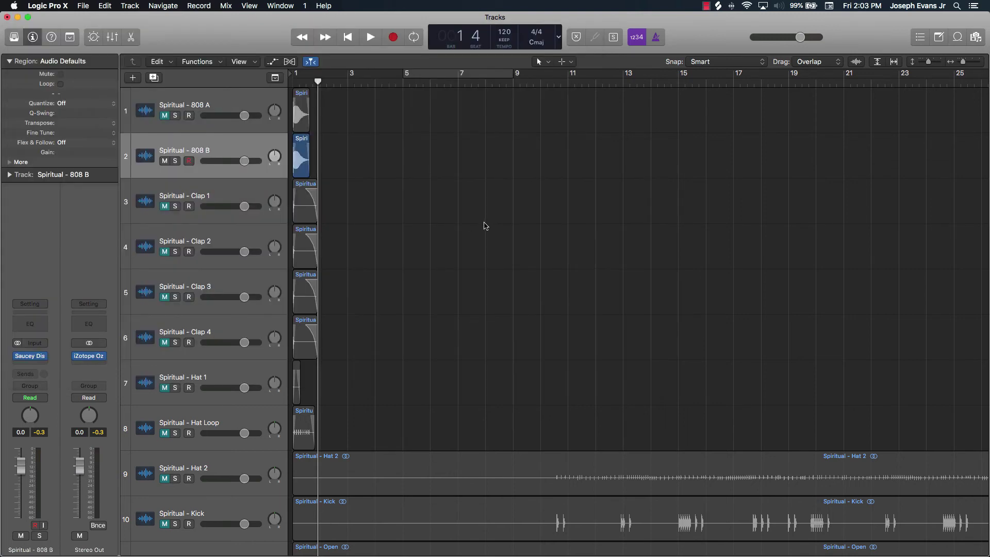
- Play Spiritual - 808 B from the start through the Ozone Maximizer on Stereo Out
{"action": "key", "text": "space"}
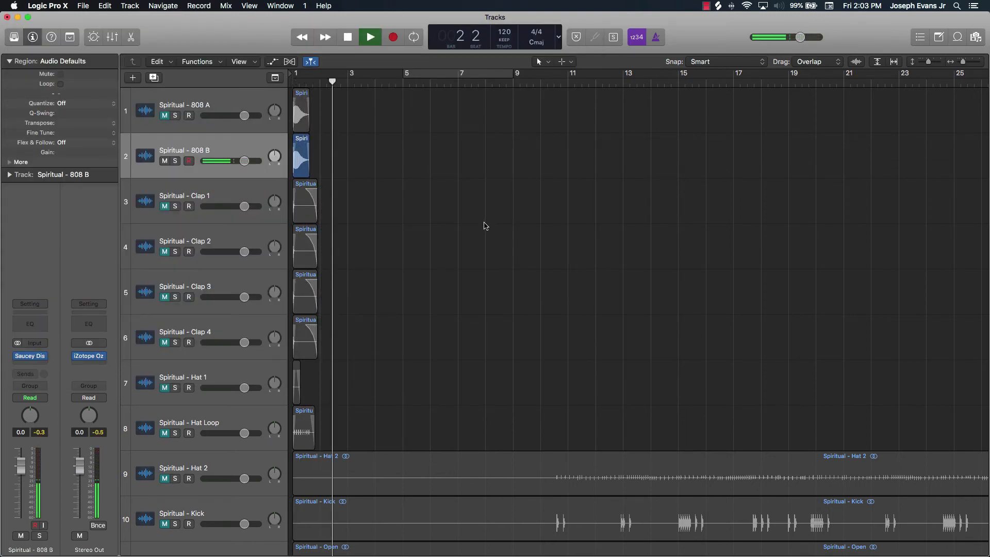
{"action": "key", "text": "Return"}
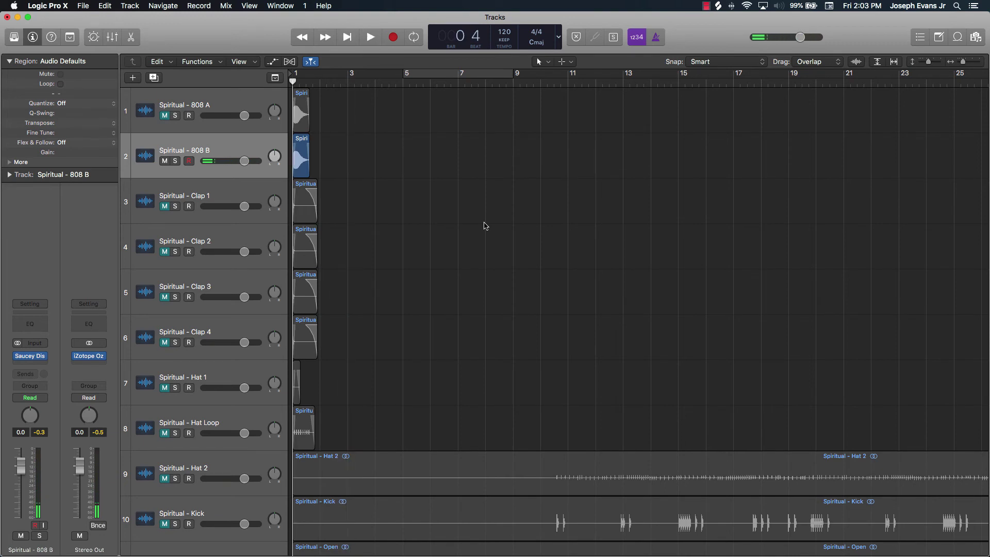
{"action": "key", "text": "space"}
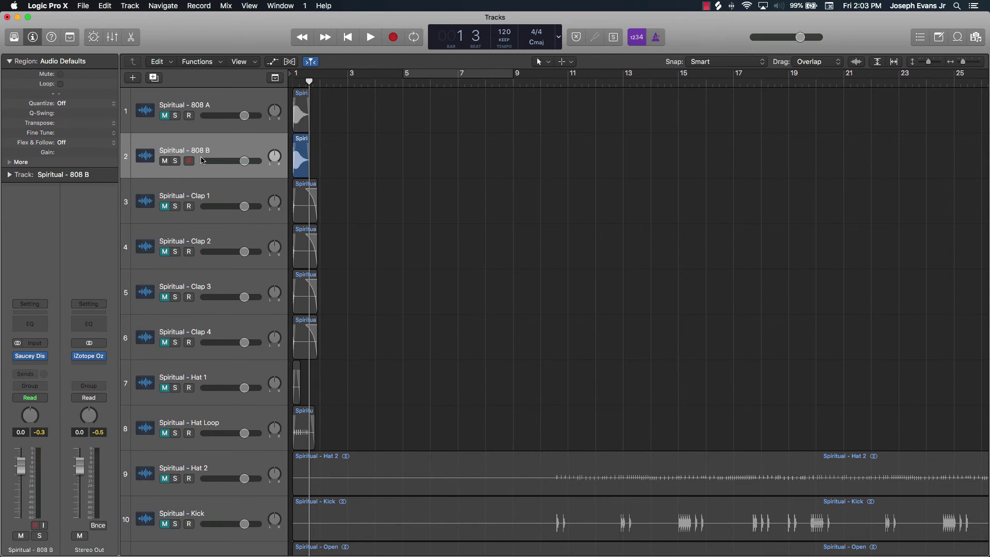
- Unmute the first eight tracks, from Spiritual - 808 A through Spiritual - Hat Loop
{"action": "left_click", "coordinate": [164, 161]}
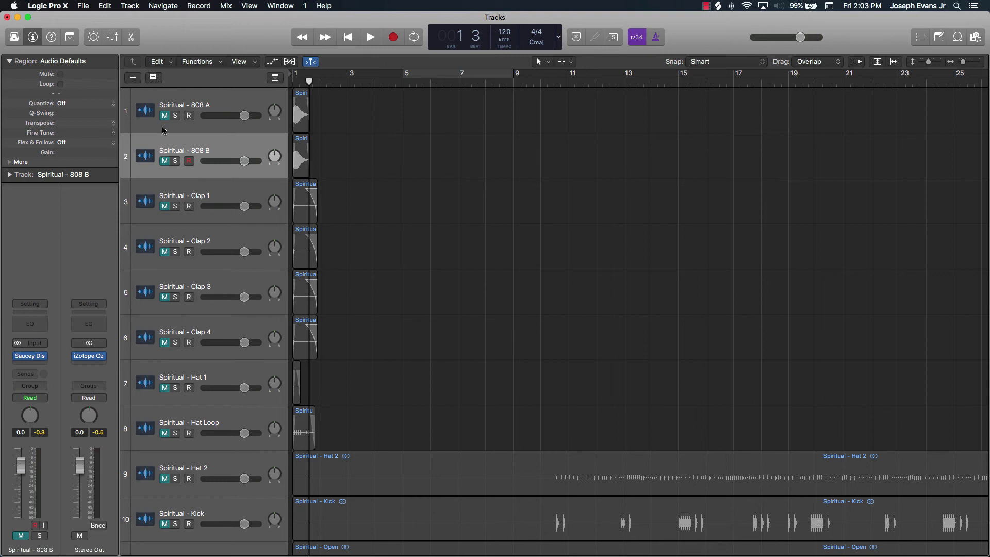
{"action": "left_click_drag", "start_coordinate": [164, 116], "coordinate": [164, 433]}
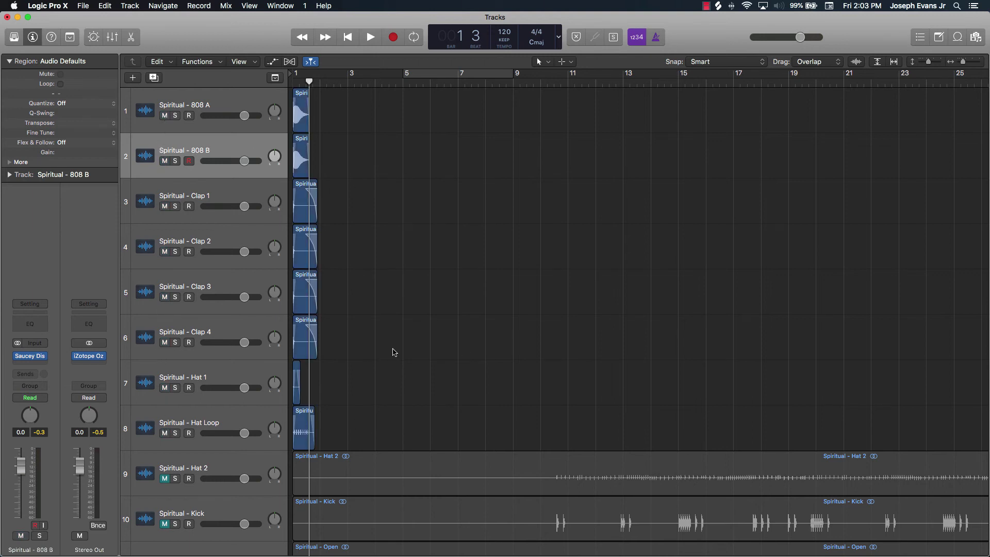
{"action": "scroll", "coordinate": [394, 349], "scroll_direction": "down", "scroll_amount": 1}
{"action": "scroll", "coordinate": [394, 349], "scroll_direction": "up", "scroll_amount": 1}
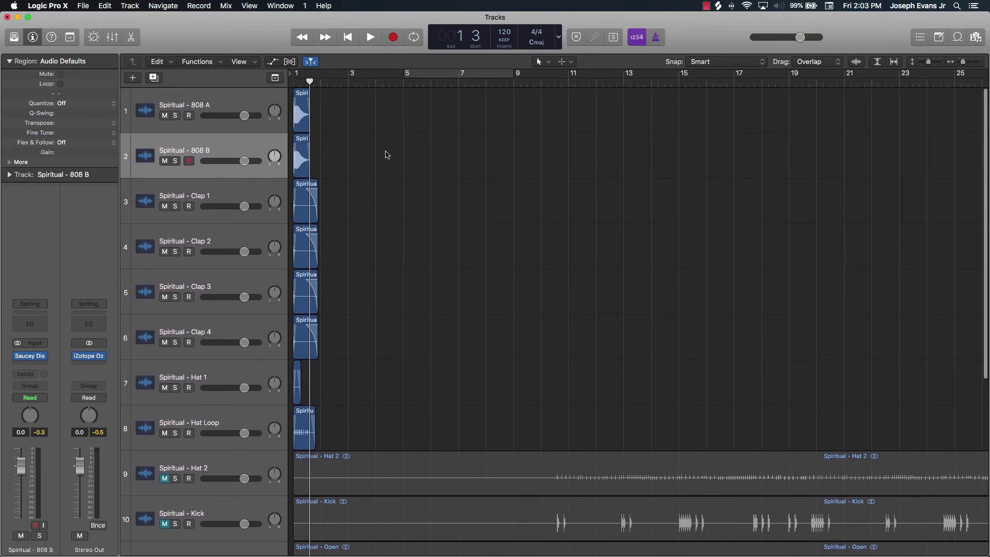
- Rename the eight one-shot regions, from 808 A to Hat Loop, after their track names
{"action": "left_click_drag", "start_coordinate": [359, 106], "coordinate": [283, 434]}
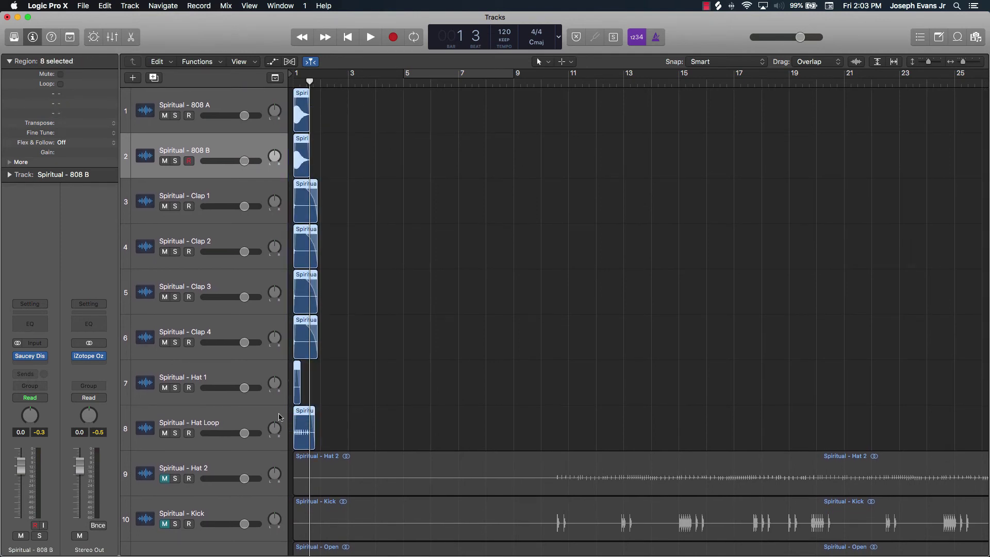
{"action": "left_click", "coordinate": [180, 107]}
{"action": "left_click_drag", "start_coordinate": [367, 114], "coordinate": [286, 436]}
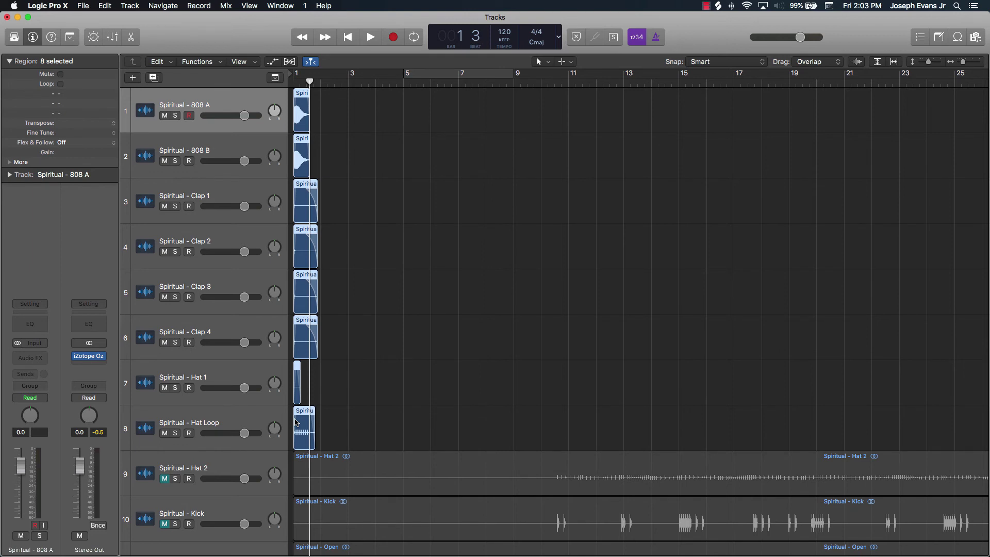
{"action": "left_click", "coordinate": [354, 348], "text": "ctrl+alt"}
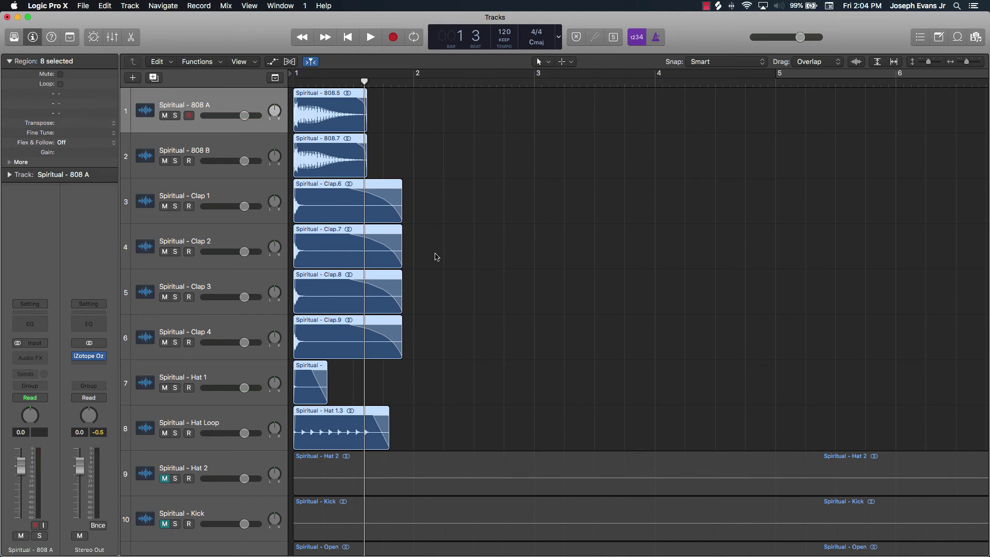
{"action": "key", "text": "Return"}
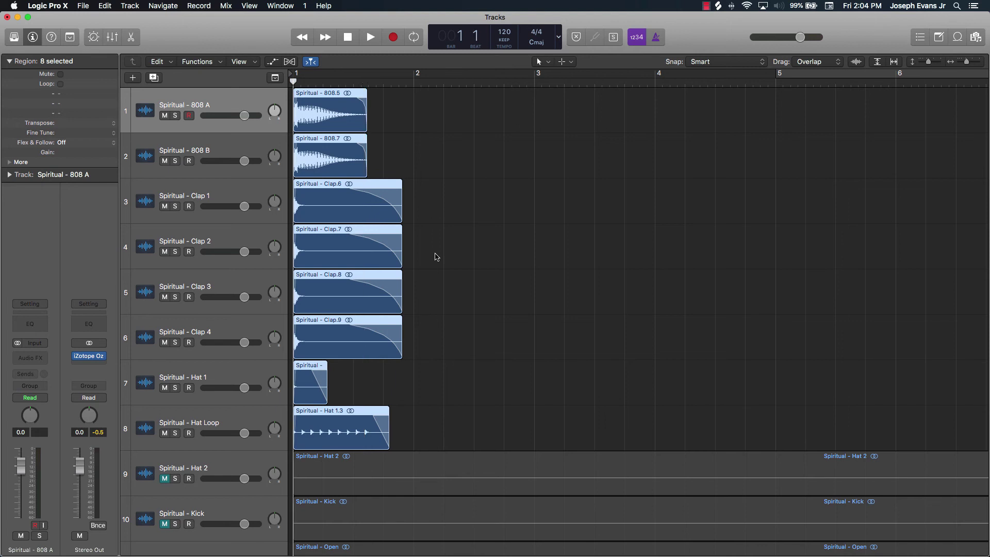
{"action": "key", "text": "alt+shift+n"}
{"action": "left_click", "coordinate": [225, 190]}
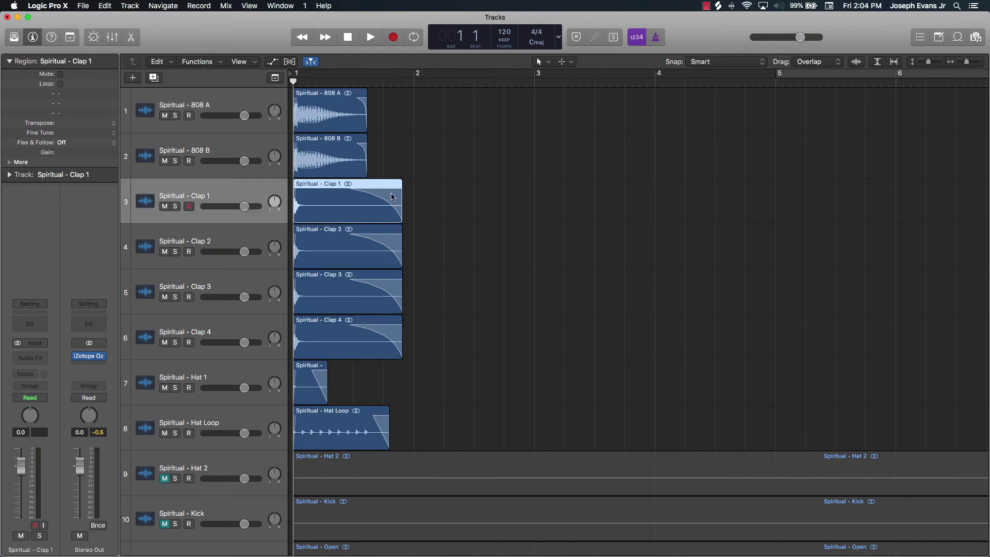
- Select all eight one-shot regions and start exporting them as audio files with the Desktop as destination
{"action": "left_click", "coordinate": [443, 195]}
{"action": "left_click_drag", "start_coordinate": [428, 112], "coordinate": [305, 438]}
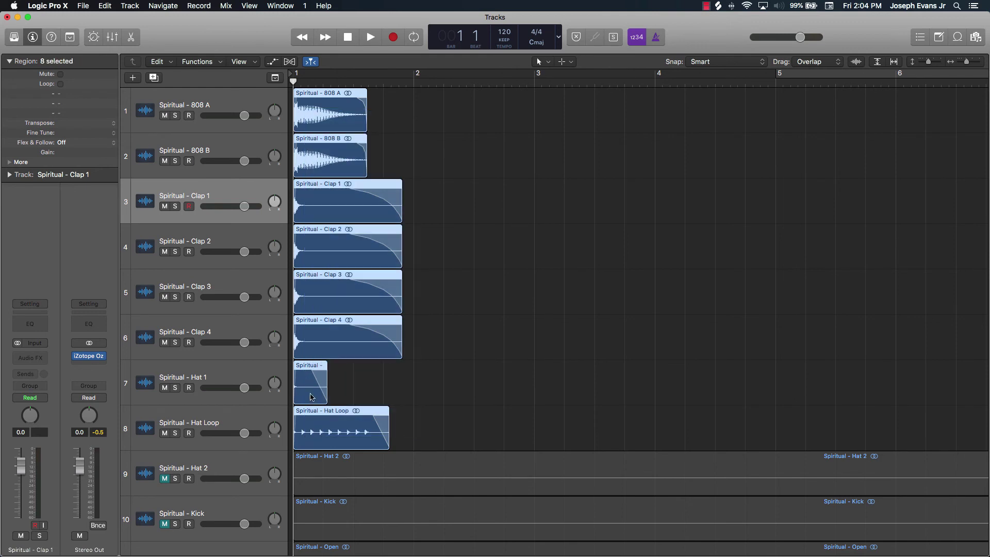
{"action": "right_click", "coordinate": [331, 155]}
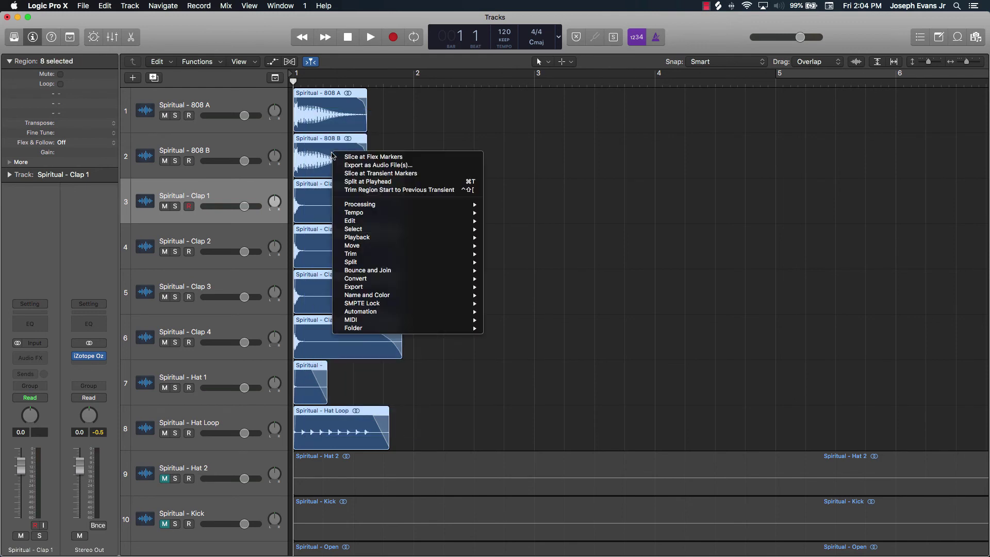
{"action": "mouse_move", "coordinate": [370, 287]}
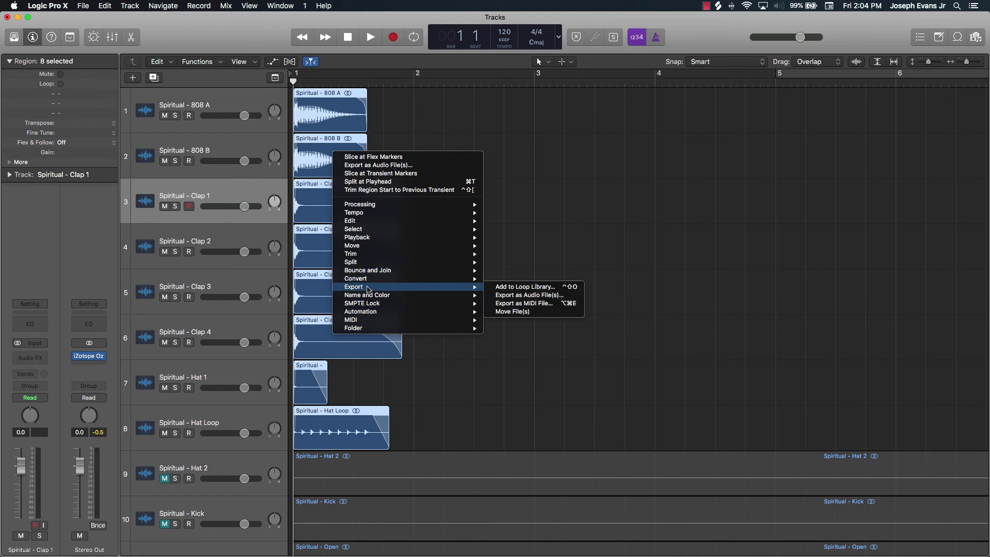
{"action": "left_click", "coordinate": [547, 296]}
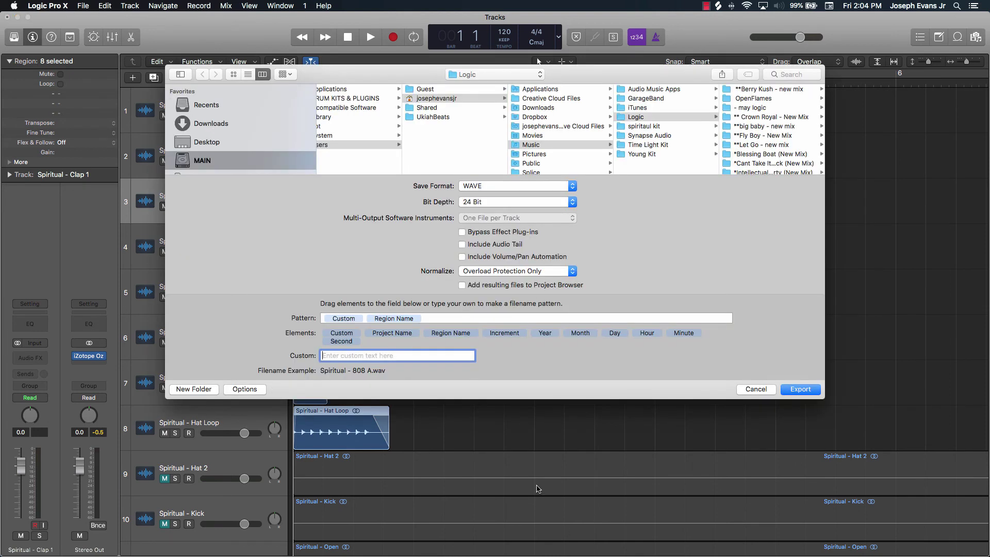
{"action": "left_click", "coordinate": [212, 143]}
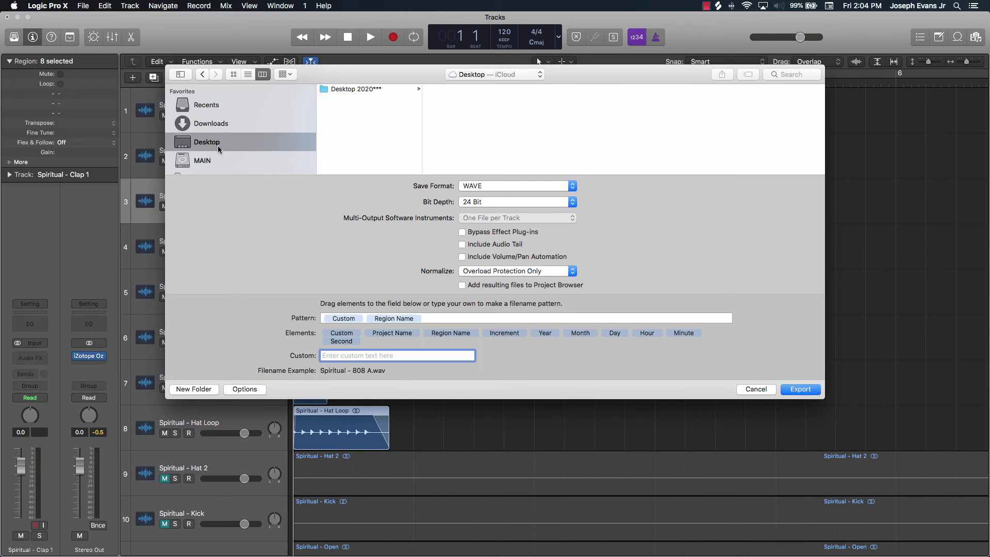
- Examine the bit depth and normalize choices in the export settings, keeping 24 Bit and Overload Protection Only
{"action": "left_click", "coordinate": [474, 204]}
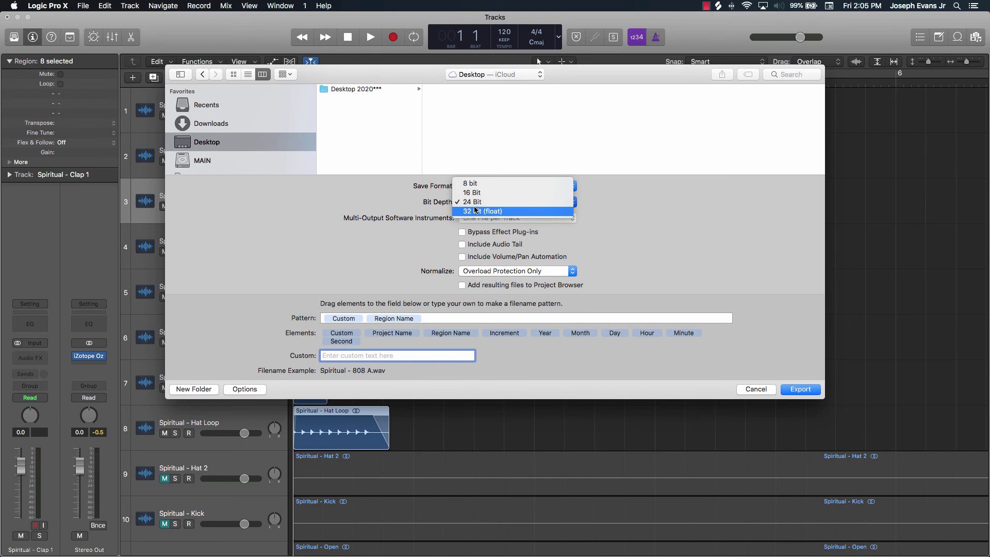
{"action": "left_click", "coordinate": [411, 212]}
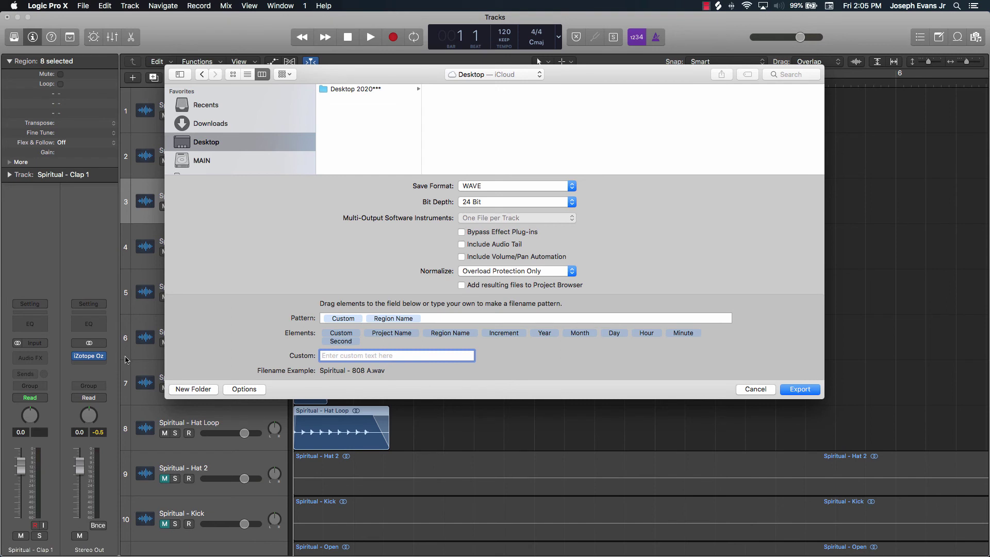
{"action": "left_click", "coordinate": [484, 271]}
{"action": "left_click", "coordinate": [422, 271]}
{"action": "left_click", "coordinate": [481, 277]}
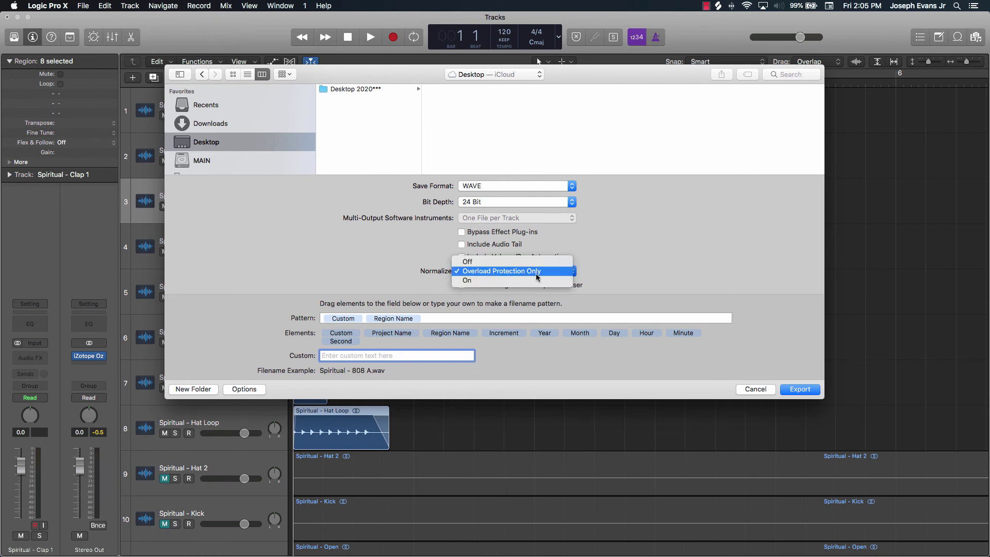
{"action": "left_click", "coordinate": [587, 265]}
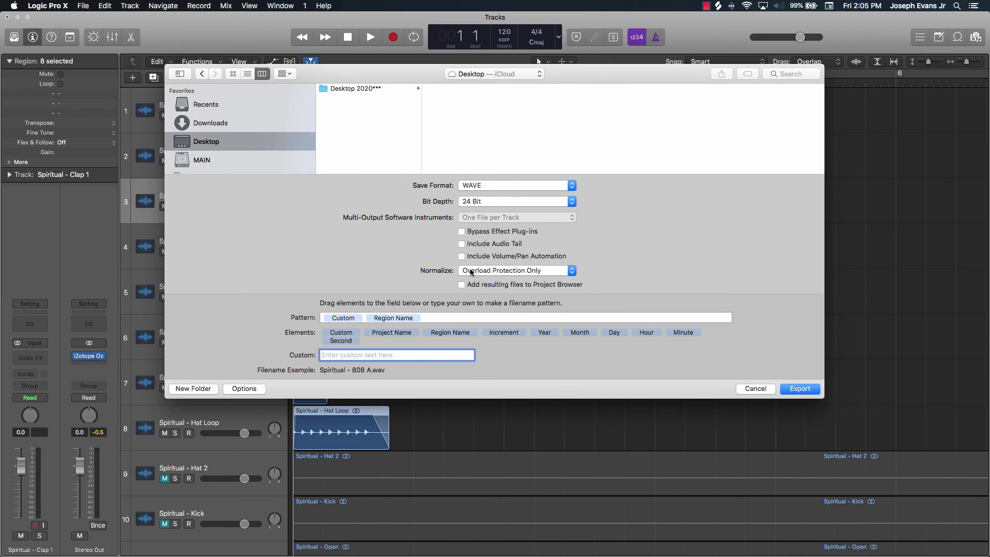
- Remove the Custom element from the export filename pattern and add it back in front of Region Name
{"action": "left_click", "coordinate": [343, 317]}
{"action": "key", "text": "BackSpace"}
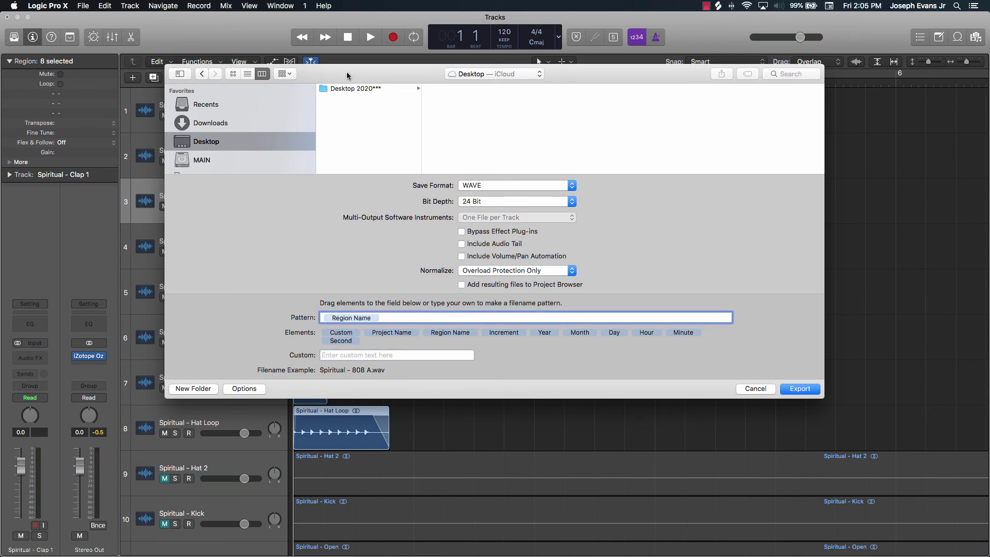
{"action": "left_click_drag", "start_coordinate": [349, 75], "coordinate": [638, 62]}
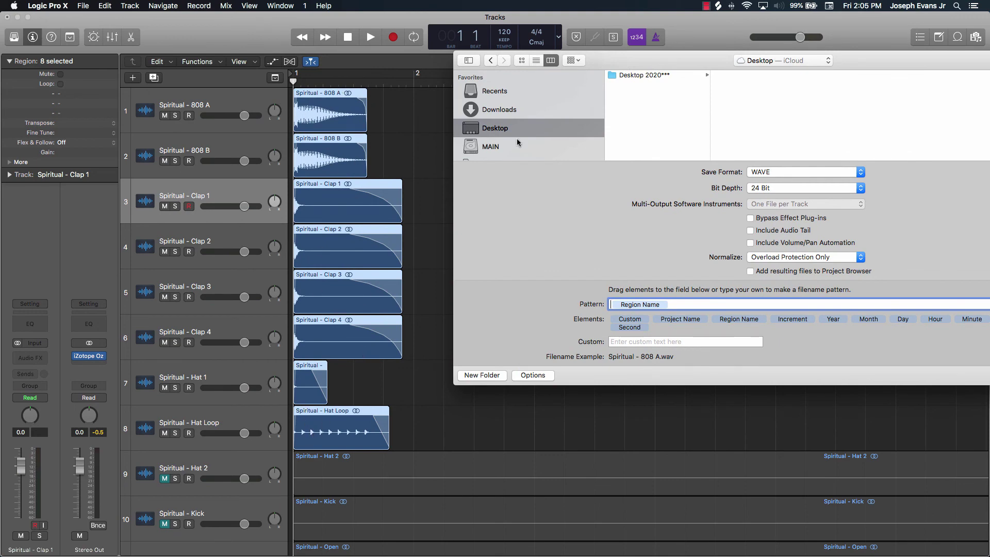
{"action": "left_click_drag", "start_coordinate": [630, 65], "coordinate": [502, 75]}
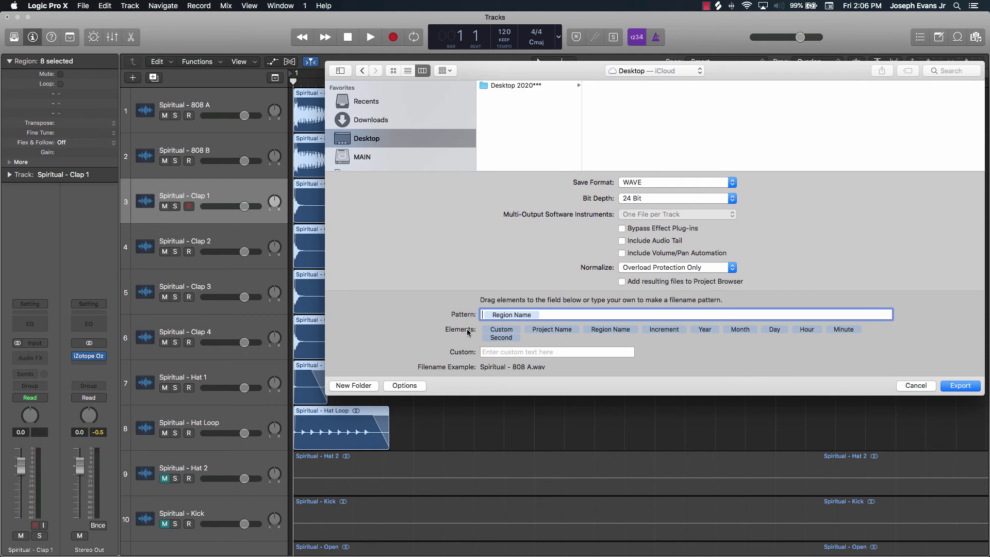
{"action": "left_click", "coordinate": [504, 331]}
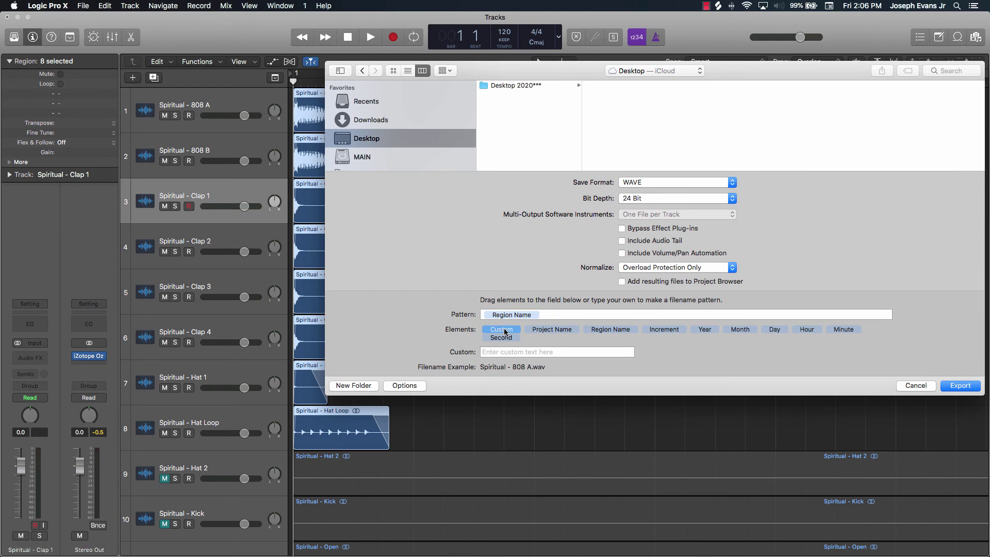
{"action": "left_click_drag", "start_coordinate": [504, 332], "coordinate": [488, 320]}
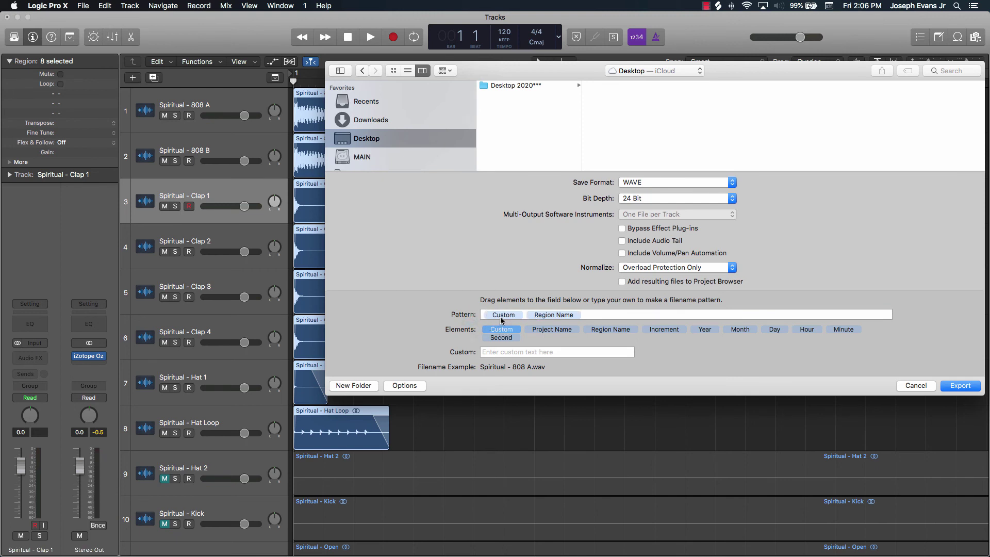
- Set the custom filename text to "Ukiah Beats - " so it prefixes each exported region name
{"action": "left_click", "coordinate": [511, 352]}
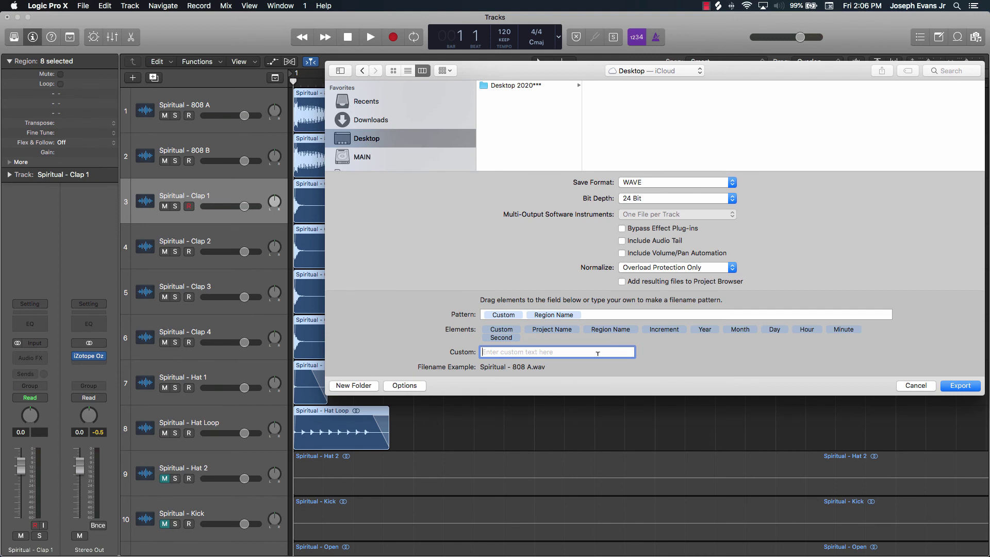
{"action": "type", "text": "Uki"}
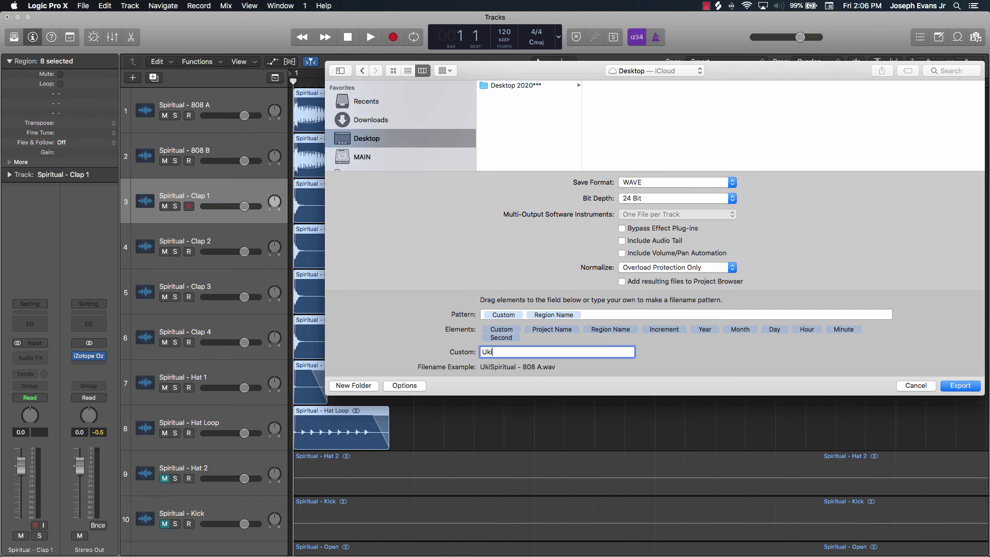
{"action": "type", "text": "ah Beats "}
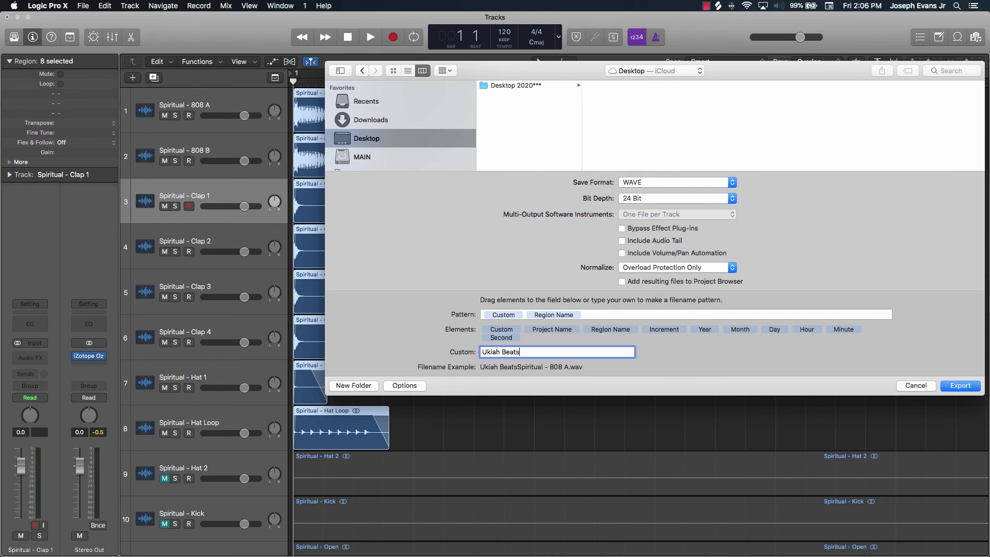
{"action": "type", "text": "-"}
{"action": "left_click", "coordinate": [554, 114]}
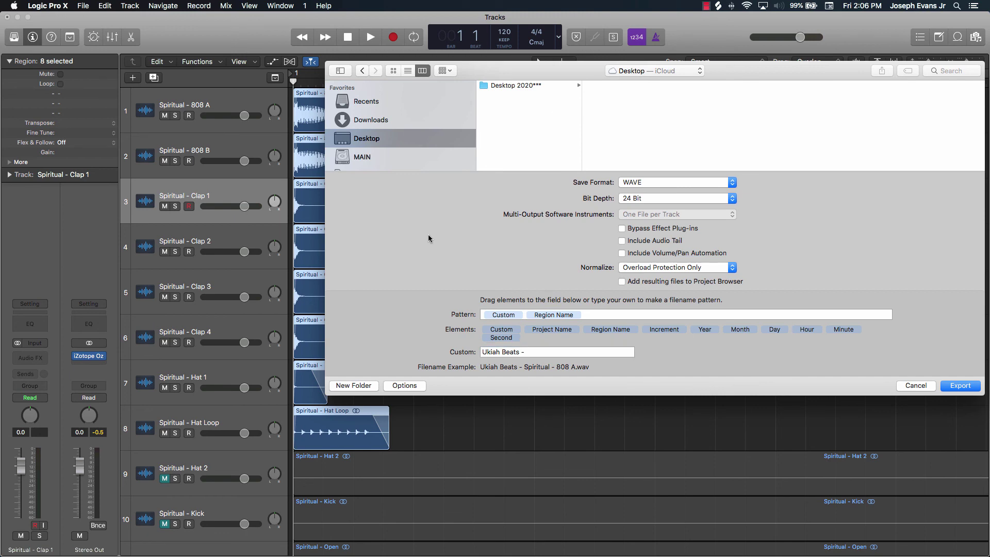
- Create a Spiritual Kit folder on the Desktop and export the eight selected regions into it
{"action": "left_click", "coordinate": [355, 387]}
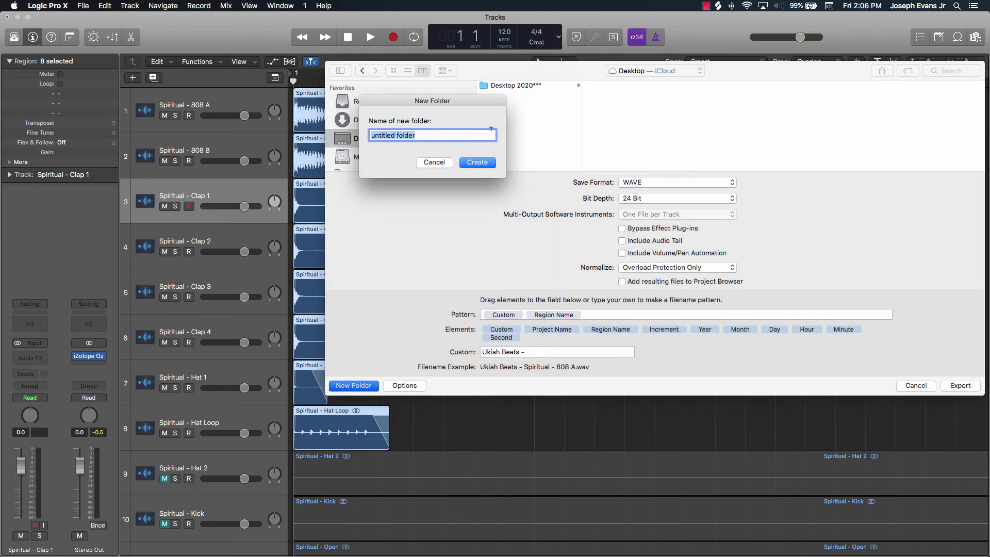
{"action": "type", "text": "Spiritual Kit"}
{"action": "left_click", "coordinate": [469, 162]}
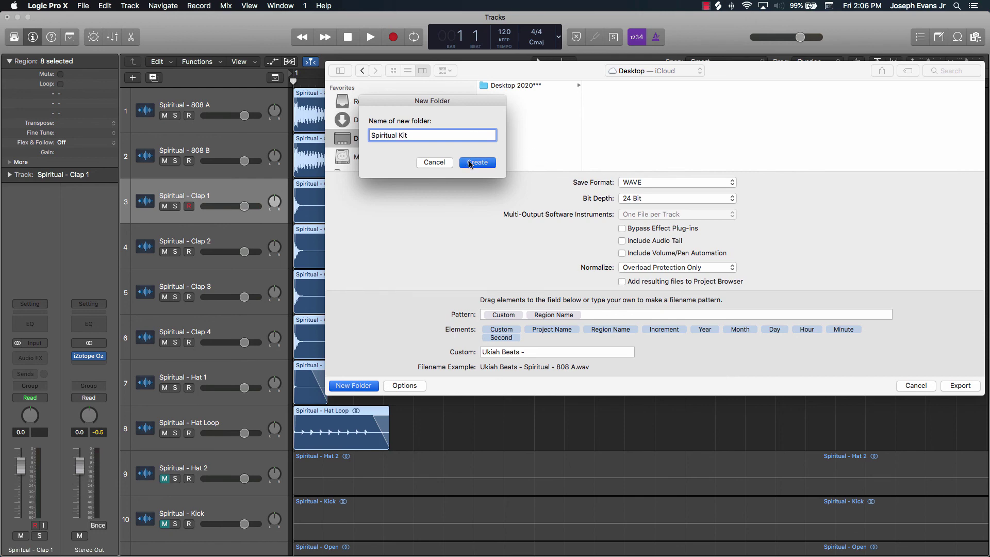
{"action": "left_click", "coordinate": [946, 386]}
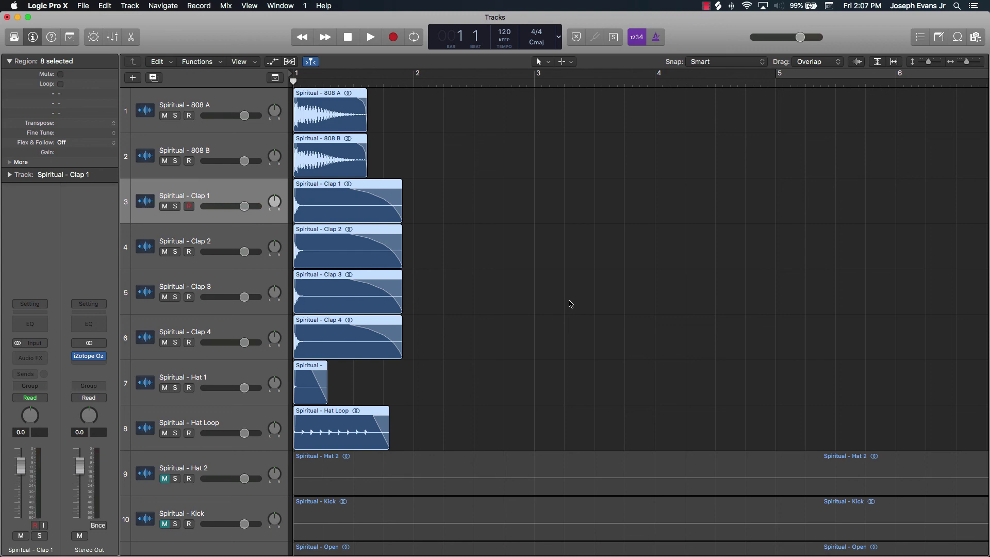
- Clear the open windows off the screen and open the Spiritual Kit folder from the Desktop in Finder
{"action": "left_click", "coordinate": [536, 330]}
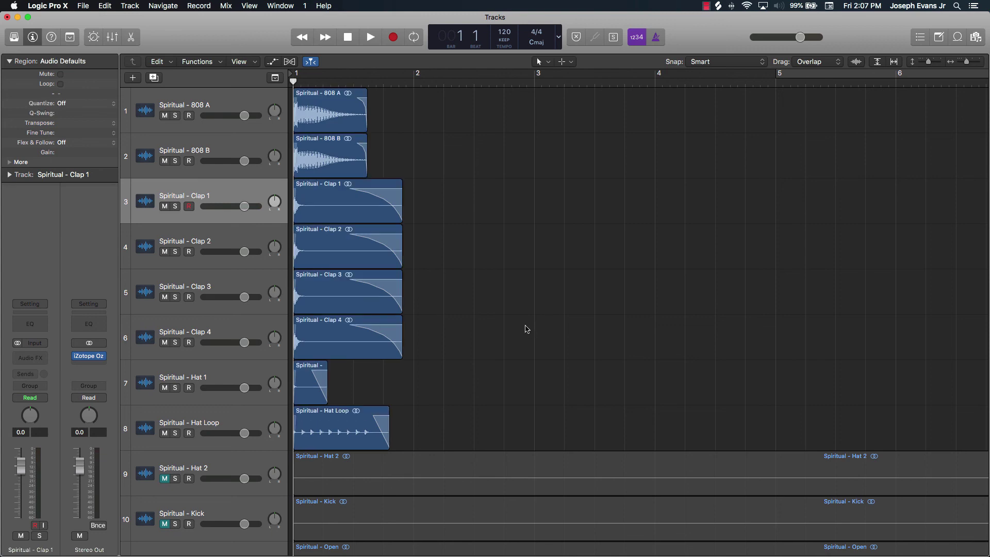
{"action": "left_click", "coordinate": [16, 18]}
{"action": "left_click", "coordinate": [20, 24]}
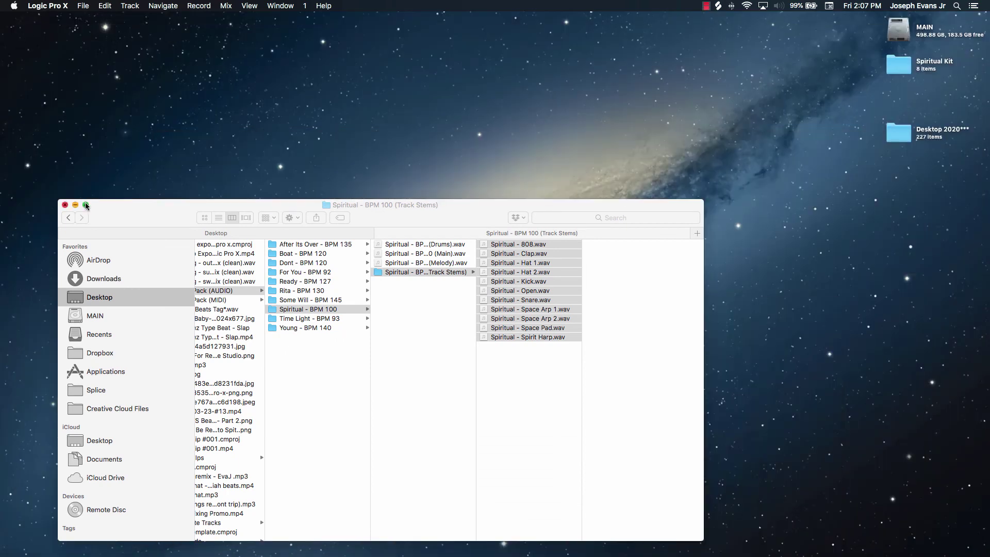
{"action": "left_click", "coordinate": [75, 205]}
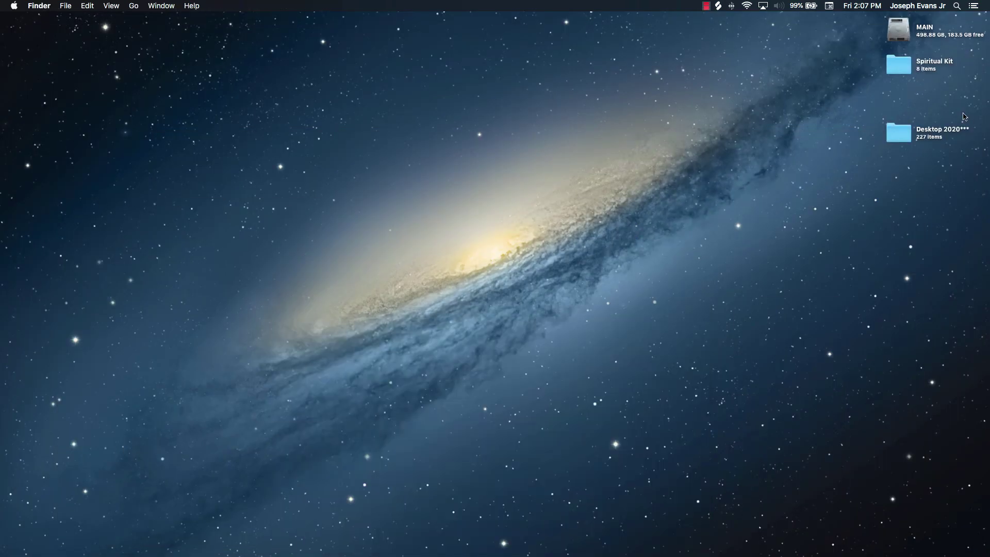
{"action": "double_click", "coordinate": [909, 70]}
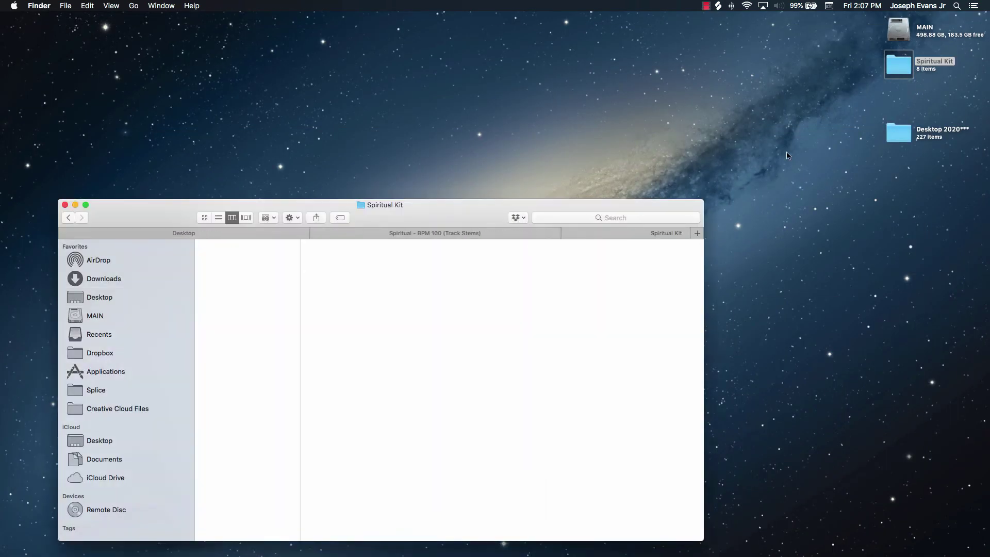
{"action": "left_click_drag", "start_coordinate": [392, 216], "coordinate": [370, 167]}
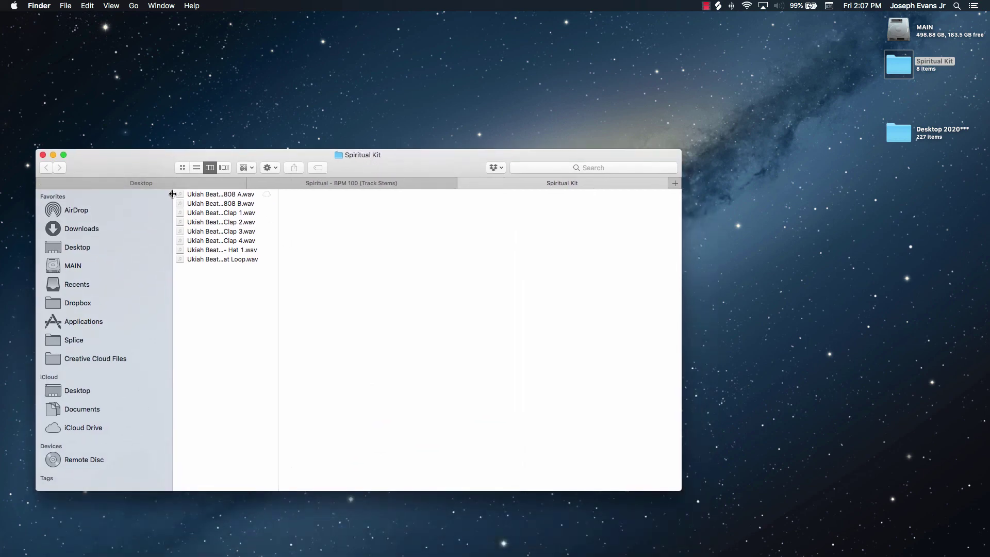
- Preview the exported 808 A and 808 B audio files in the Spiritual Kit folder
{"action": "left_click", "coordinate": [237, 197]}
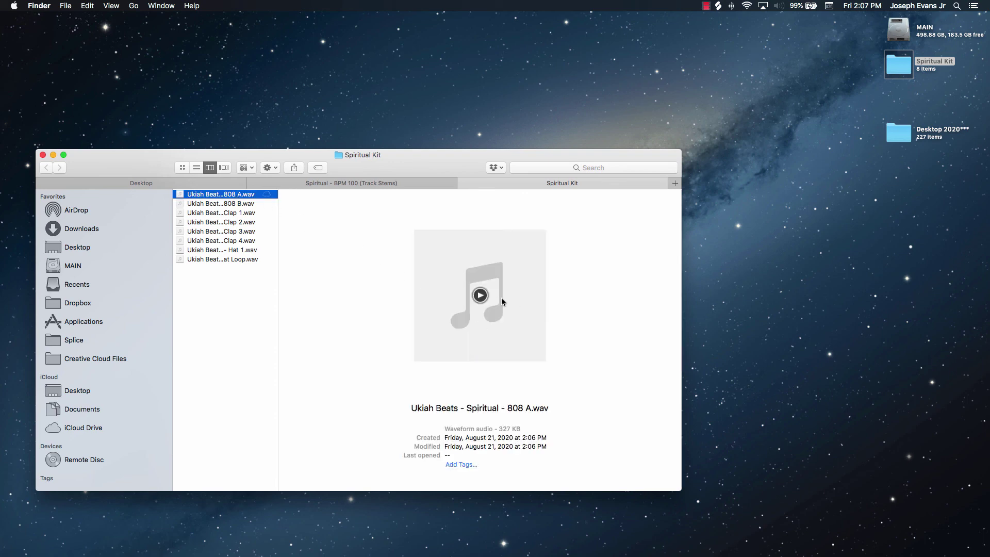
{"action": "left_click", "coordinate": [481, 296]}
{"action": "left_click", "coordinate": [242, 204]}
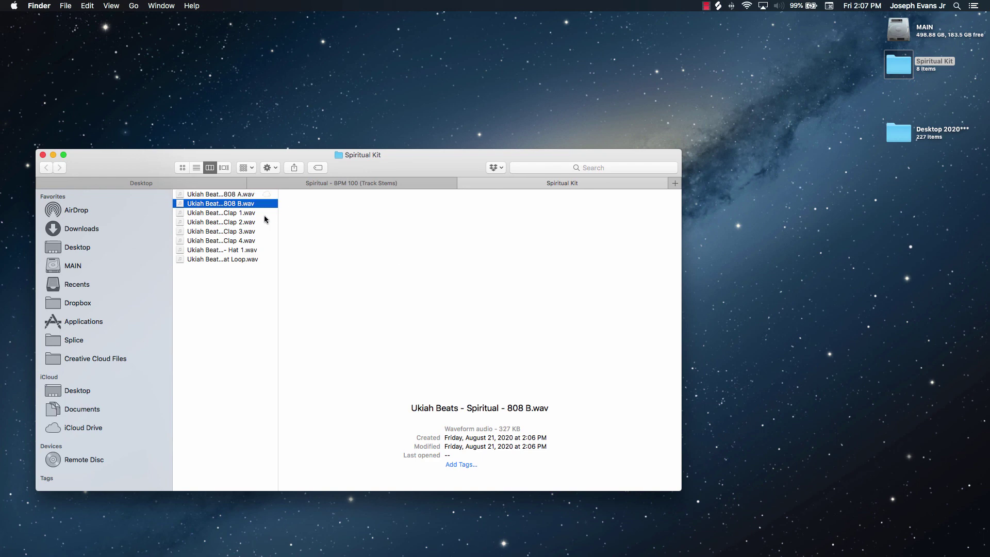
{"action": "left_click", "coordinate": [480, 295]}
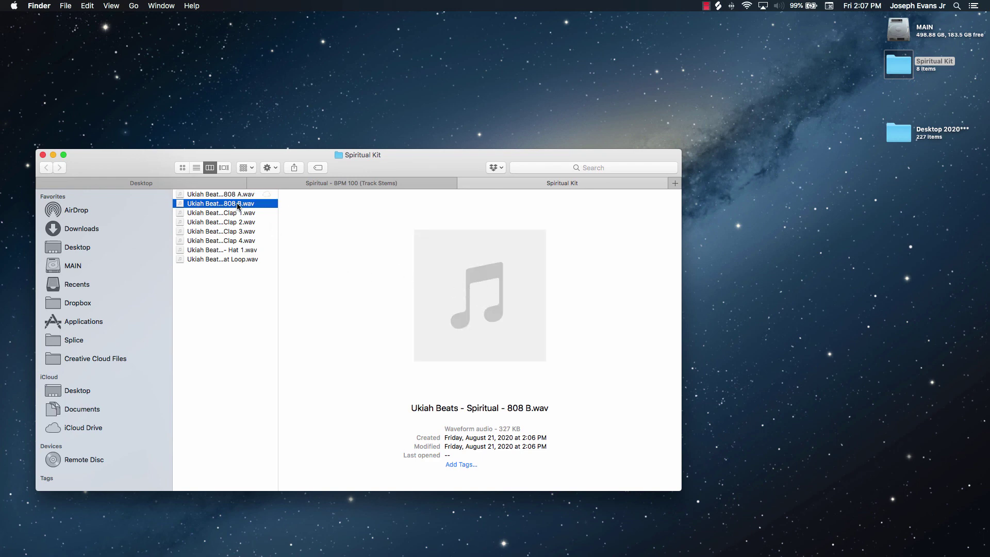
{"action": "left_click", "coordinate": [479, 296]}
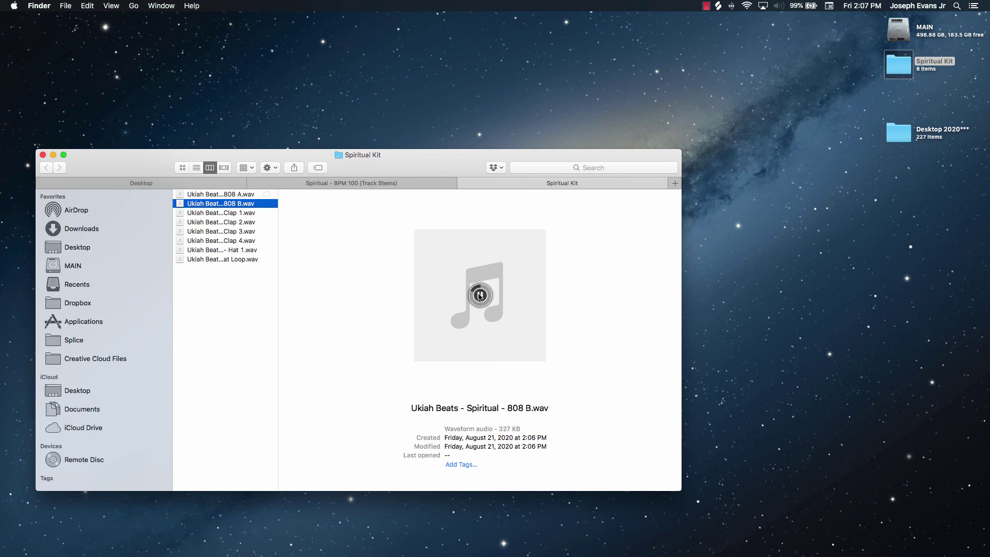
{"action": "left_click", "coordinate": [480, 295]}
- Preview the four exported clap files in turn, from Clap 1 to Clap 4
{"action": "left_click", "coordinate": [210, 214]}
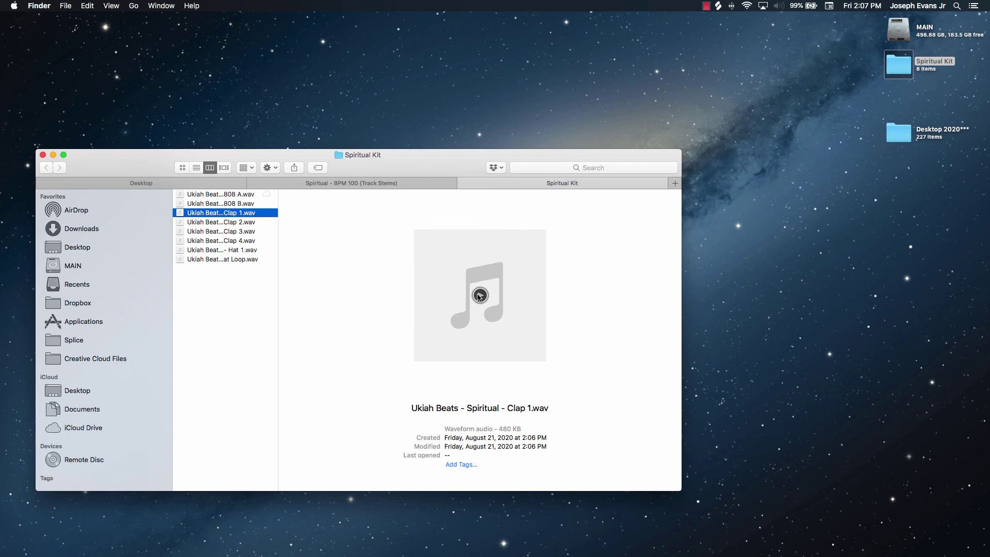
{"action": "left_click", "coordinate": [241, 223]}
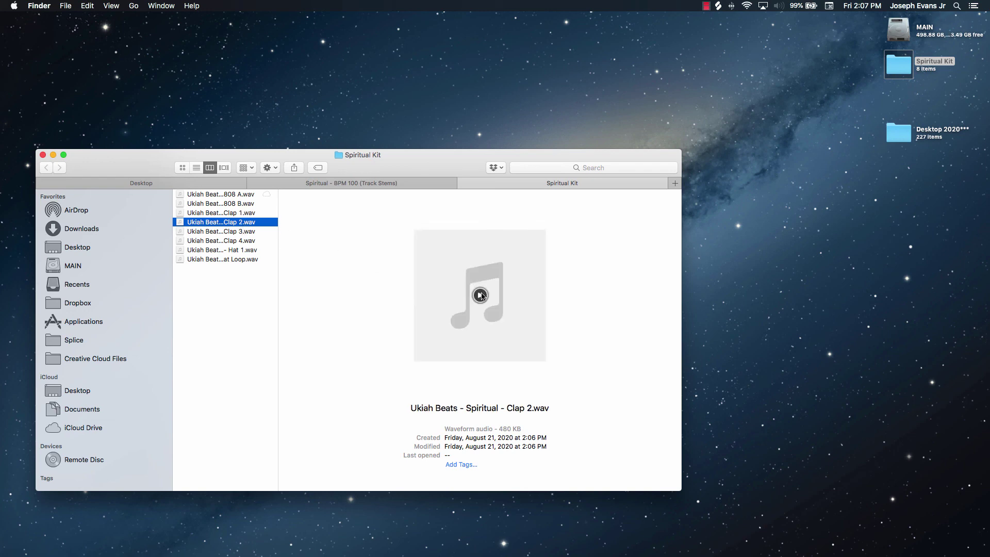
{"action": "left_click", "coordinate": [243, 233]}
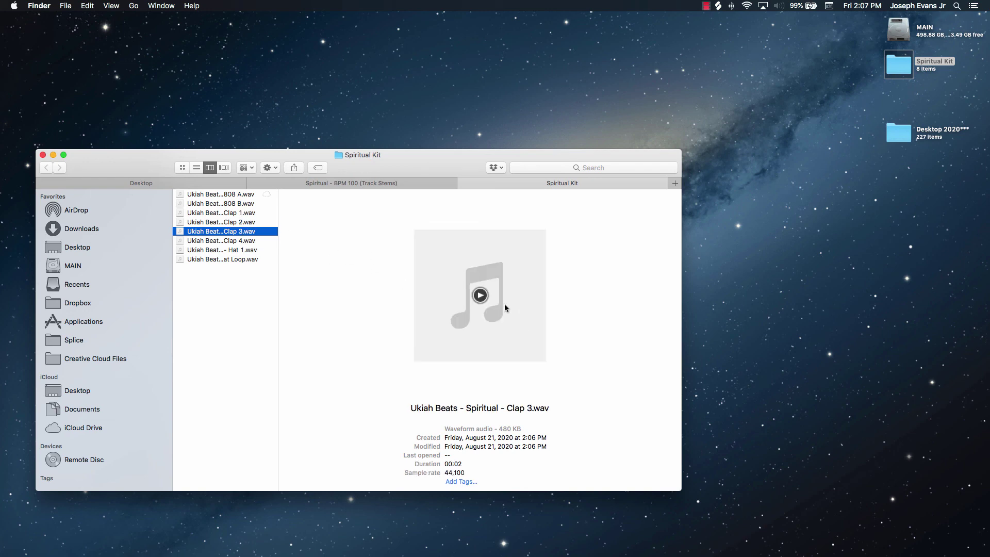
{"action": "left_click", "coordinate": [225, 240]}
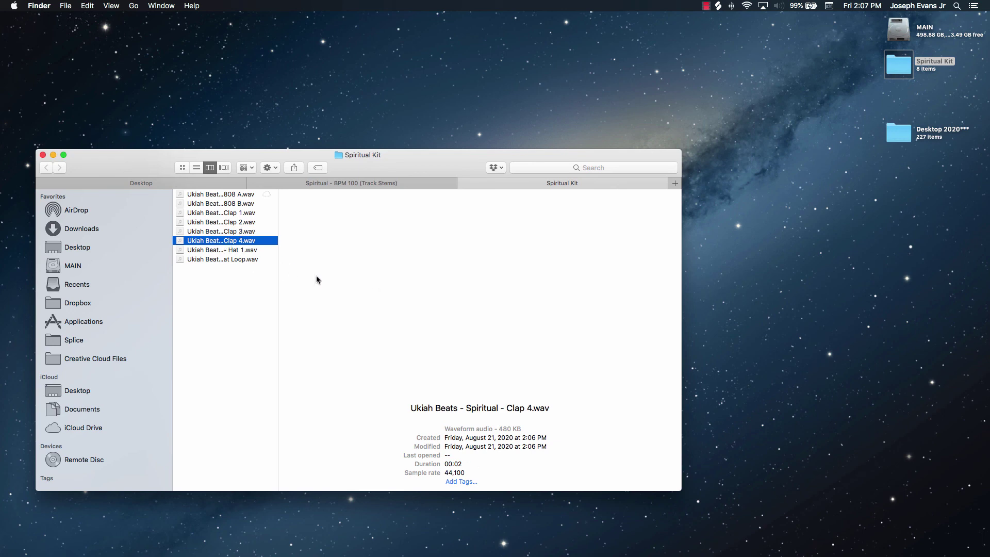
{"action": "mouse_move", "coordinate": [480, 314]}
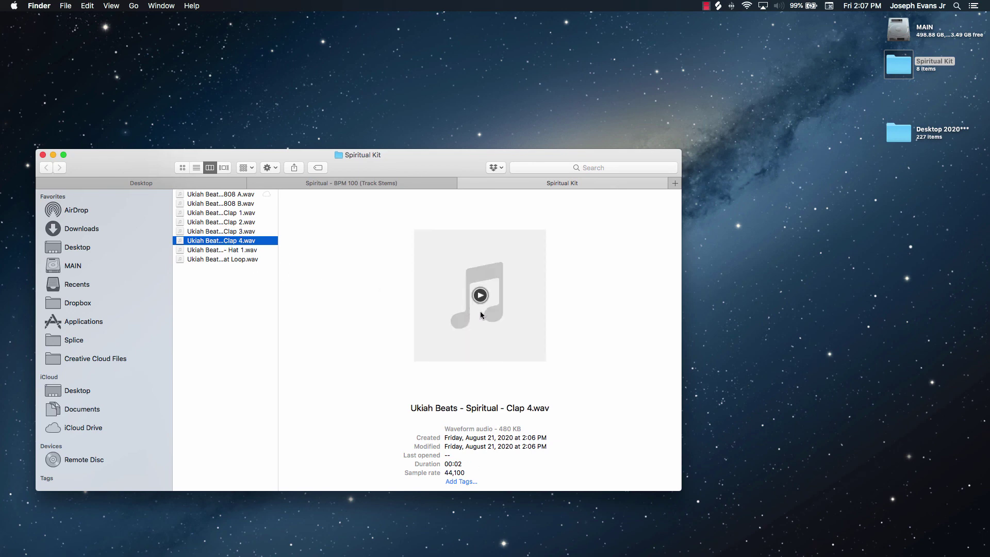
- Preview the exported Hat 1 and Hat Loop files and clear the file selection
{"action": "left_click", "coordinate": [247, 250]}
{"action": "left_click", "coordinate": [478, 296]}
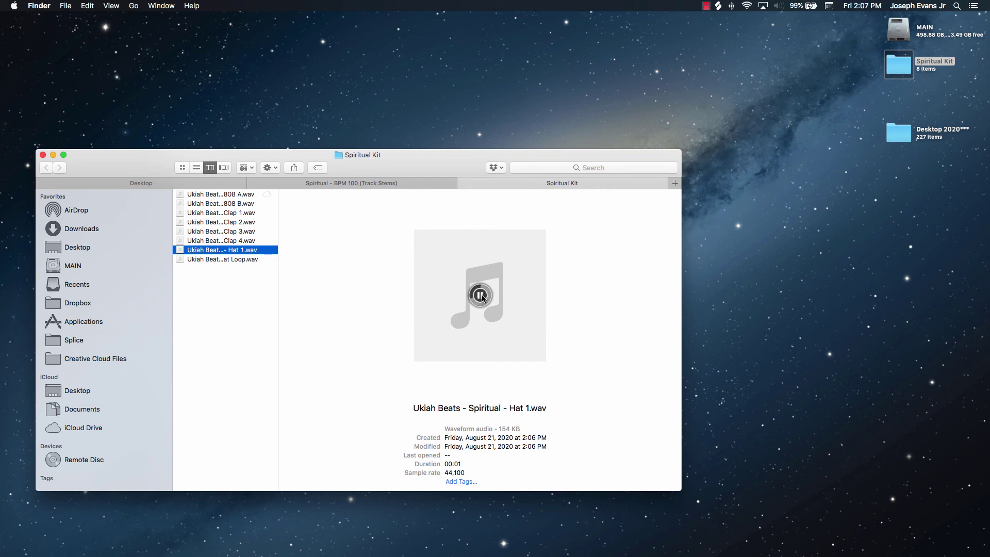
{"action": "left_click", "coordinate": [482, 295]}
{"action": "left_click", "coordinate": [230, 259]}
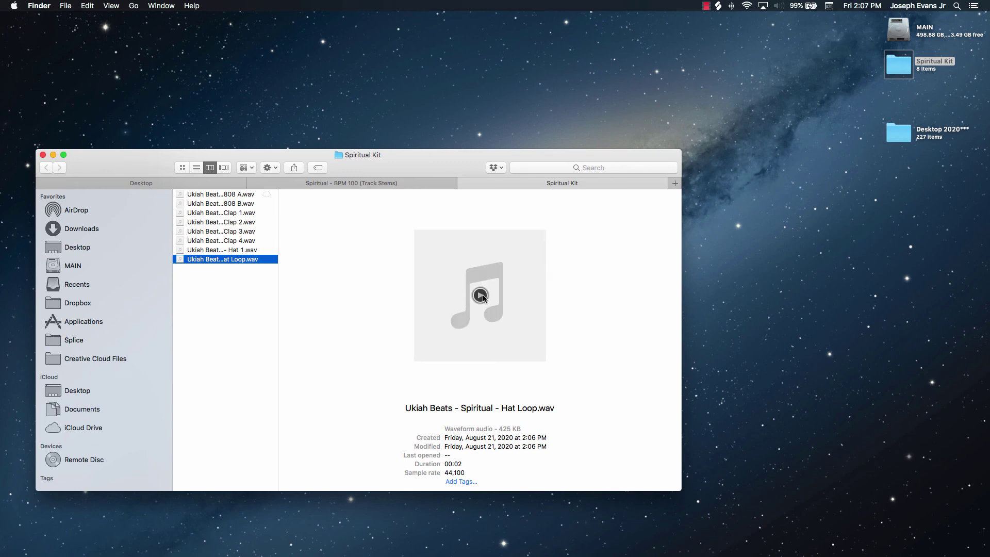
{"action": "left_click", "coordinate": [481, 296]}
{"action": "left_click", "coordinate": [257, 291]}
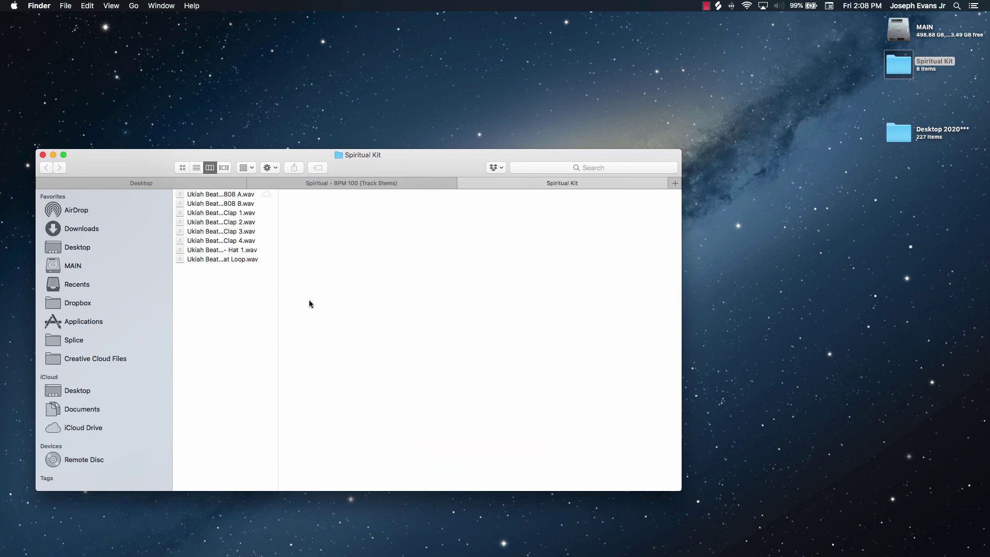